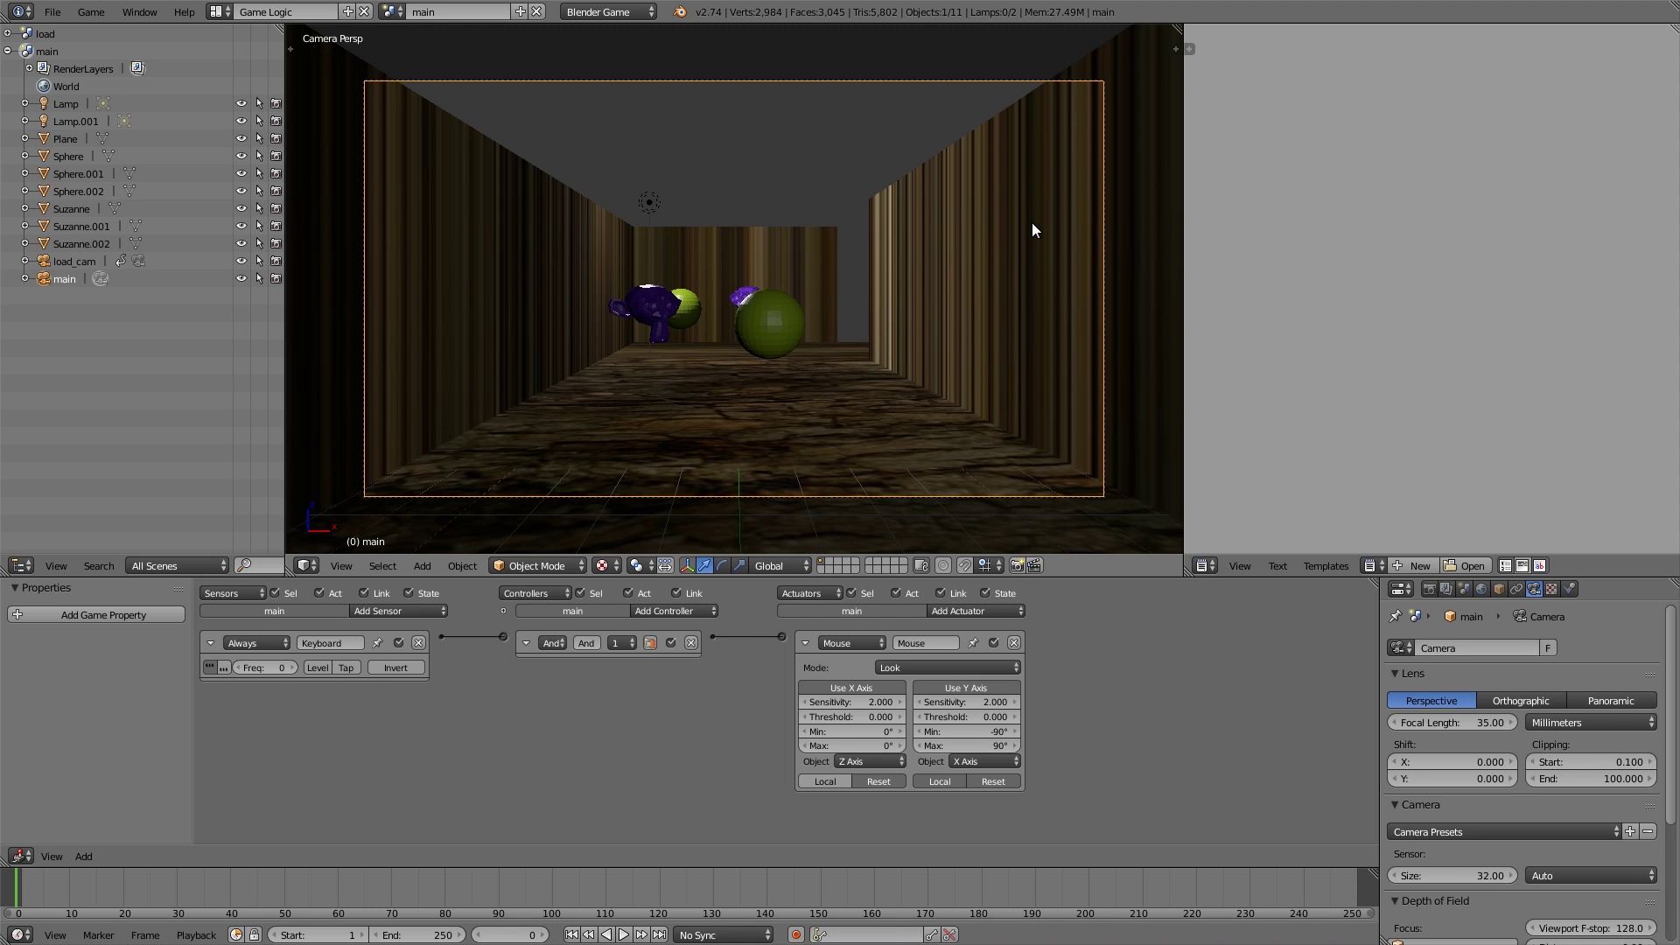
- Make load_cam active, play the game to preview the loading screen, then exit
key("ctrl+z")
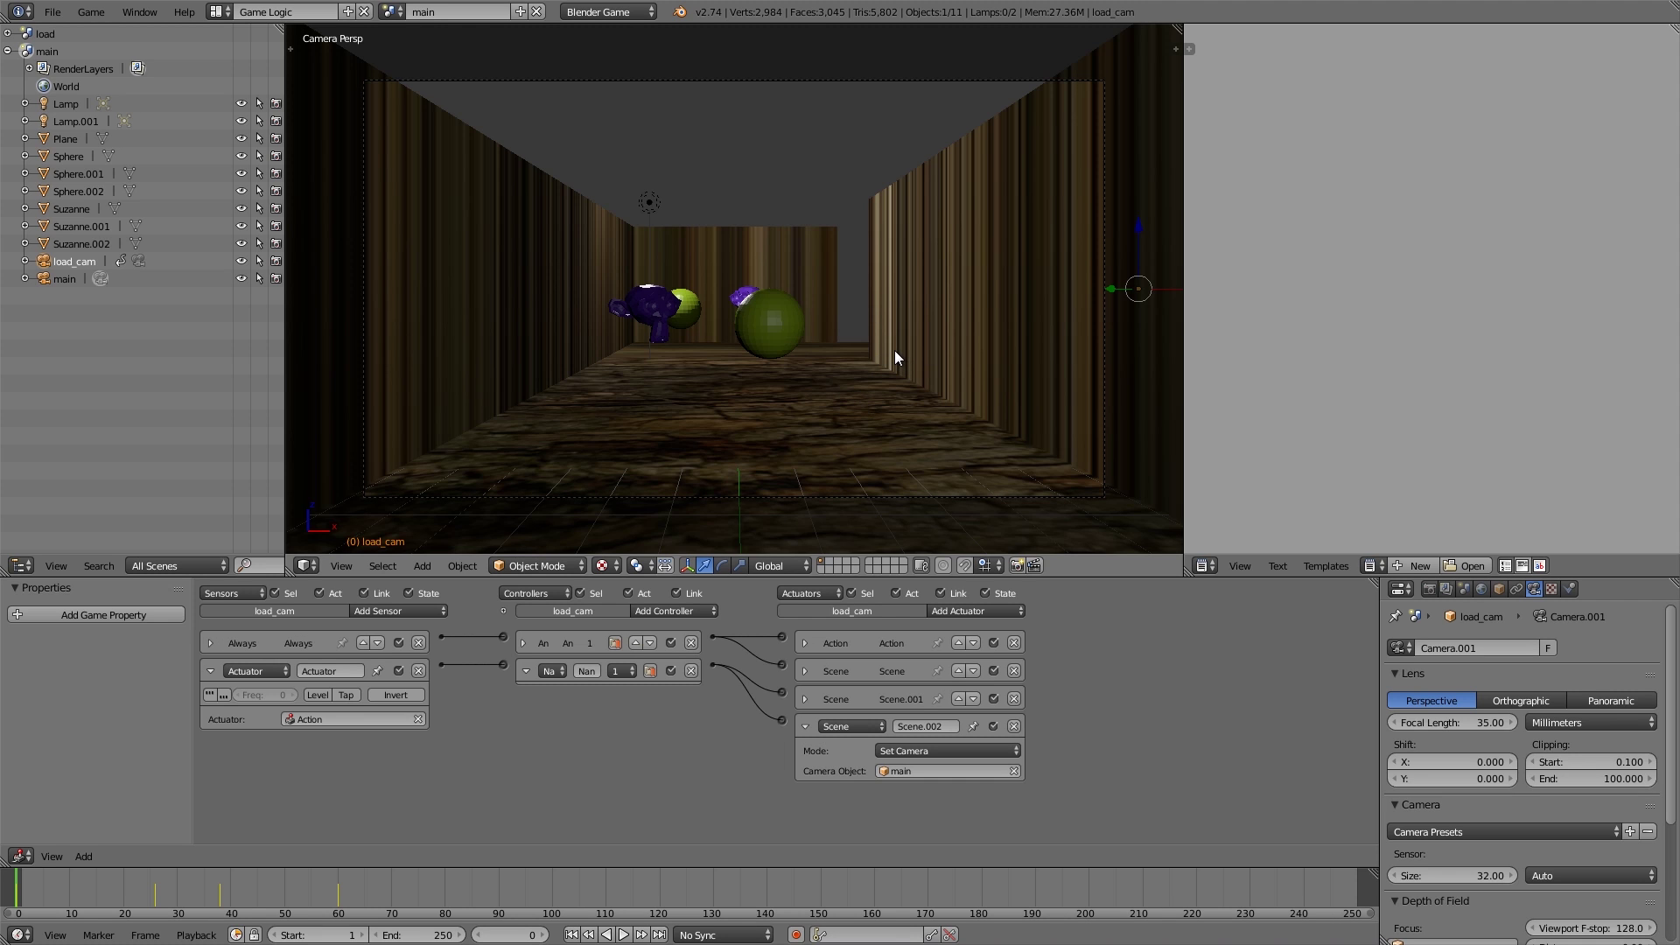
key("p")
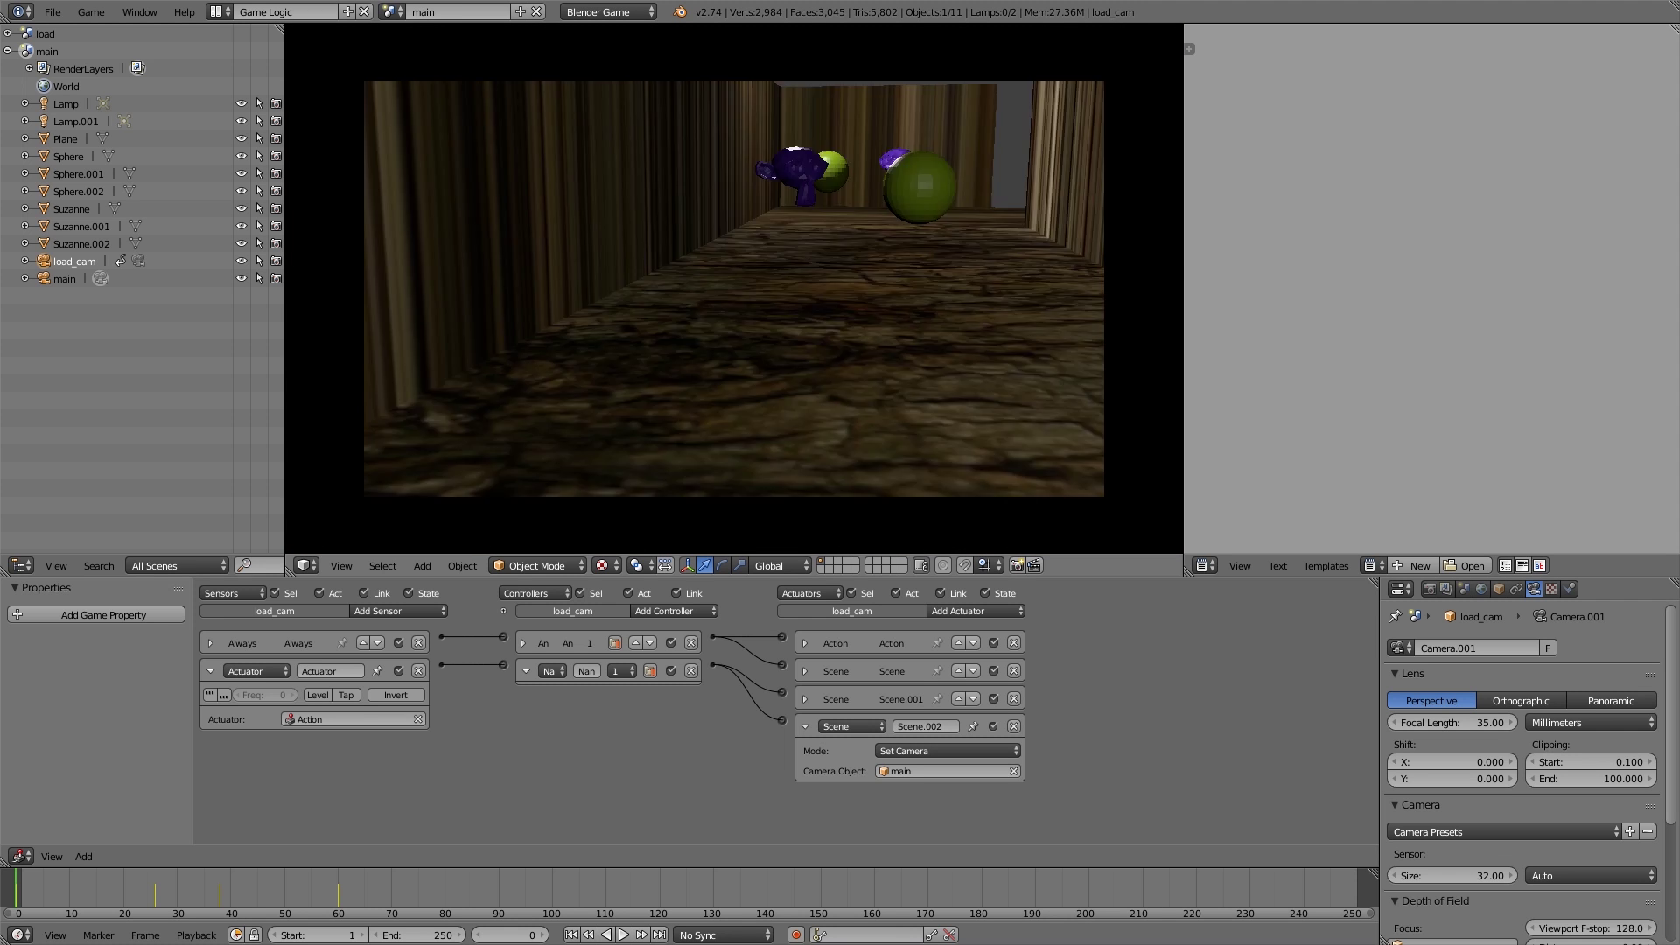
key("Escape")
- Scrub load_cam along its keyframed path to frame 57 and select the main camera
middle_click_drag(844, 263, 725, 364)
scroll(745, 351, "down", 4)
scroll(800, 386, "up", 5)
middle_click_drag(881, 394, 840, 350, "shift")
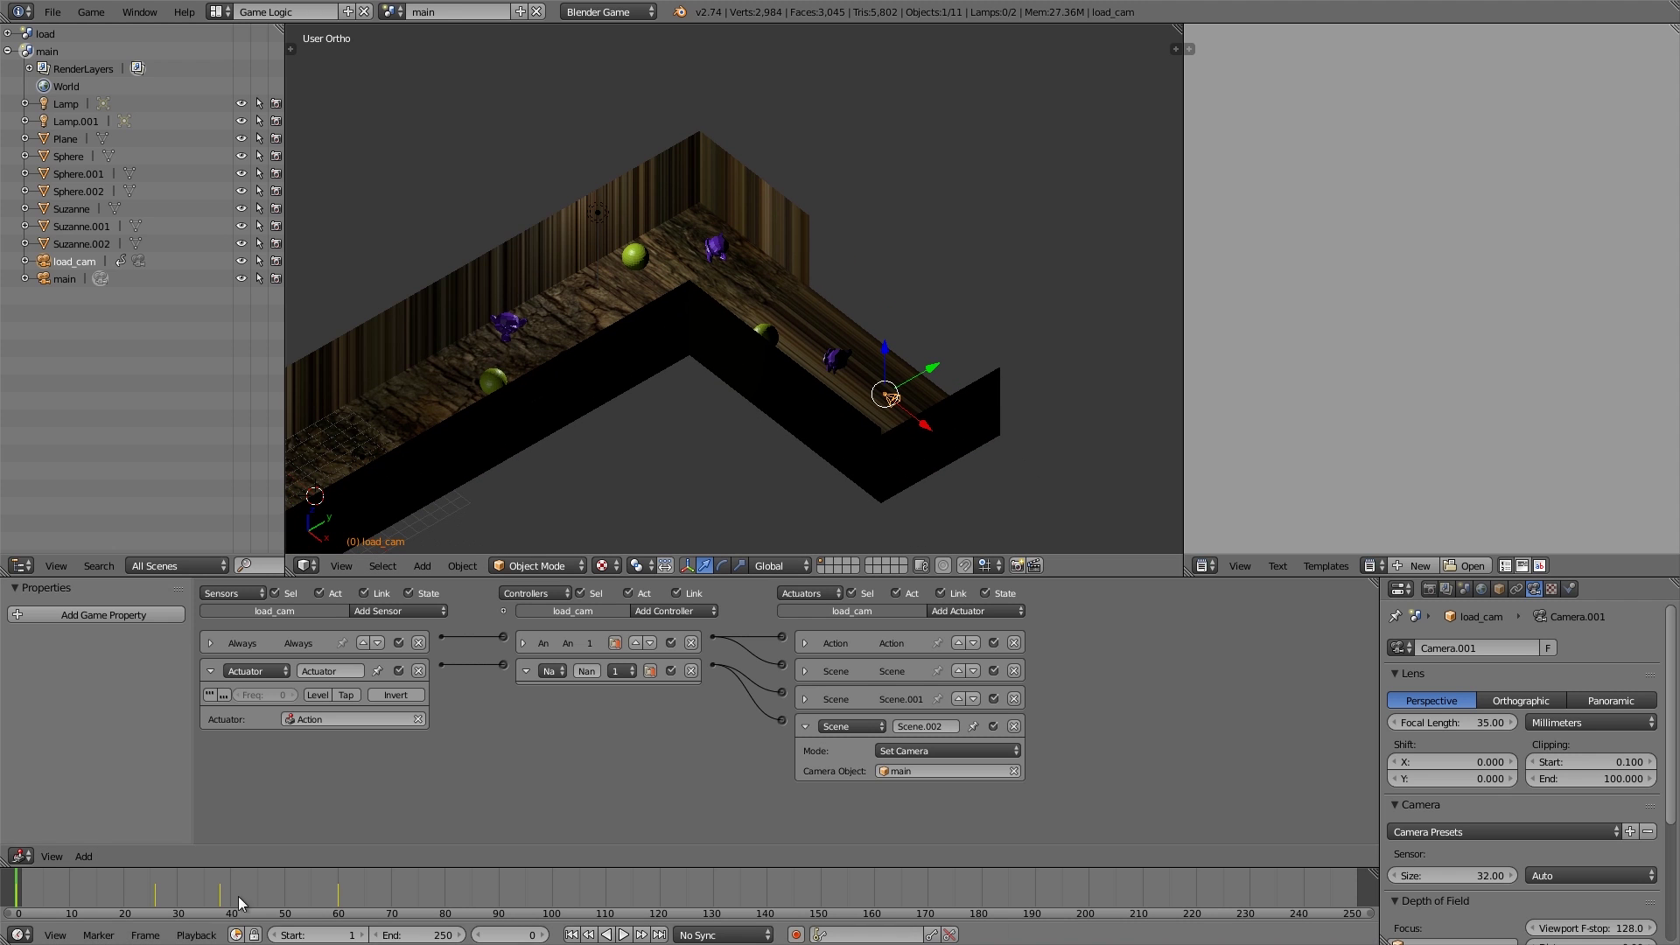
left_click_drag(16, 879, 322, 910)
scroll(562, 433, "down", 2)
middle_click_drag(561, 432, 670, 382, "shift")
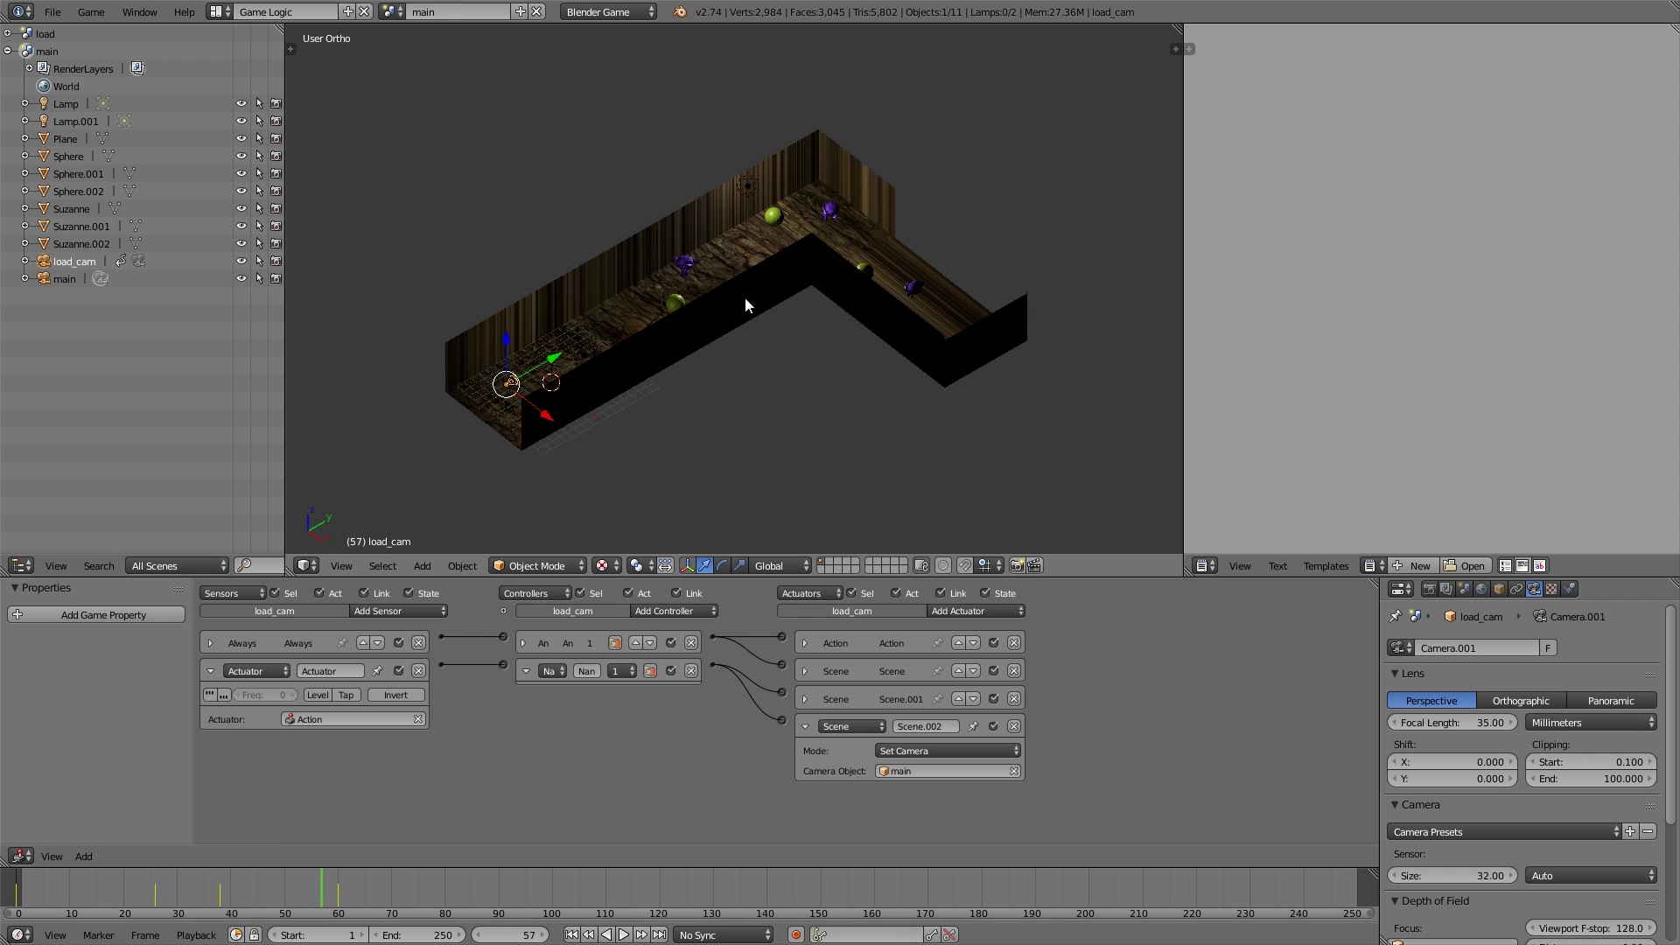
scroll(564, 386, "up", 5)
right_click(500, 344)
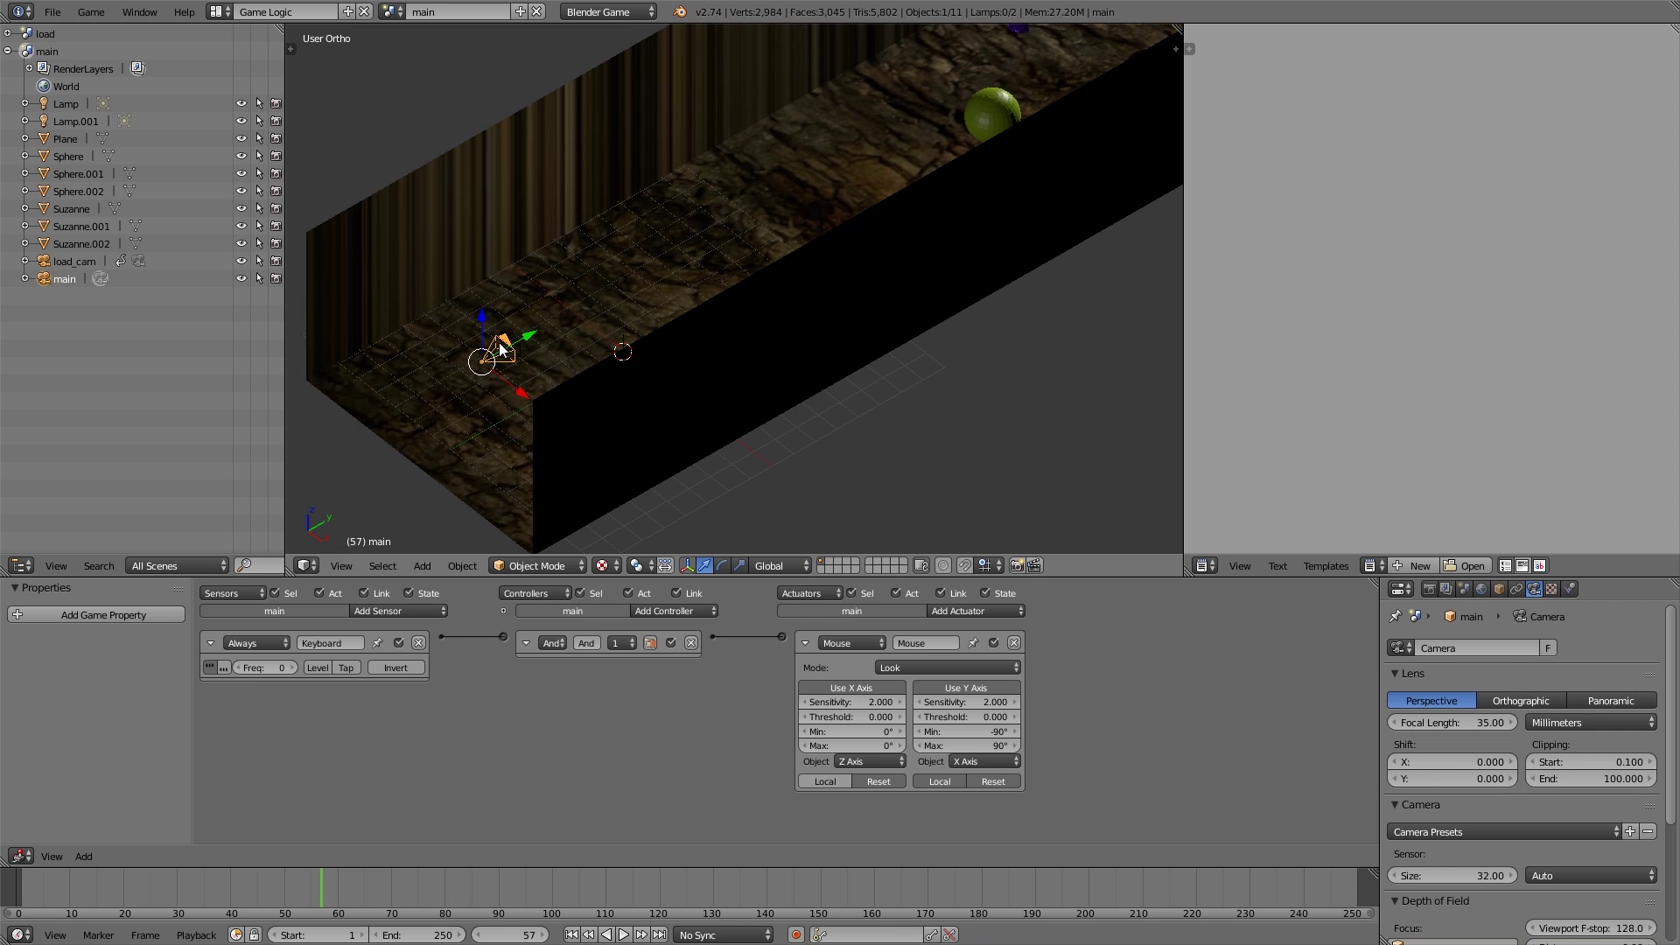
scroll(729, 262, "down", 3)
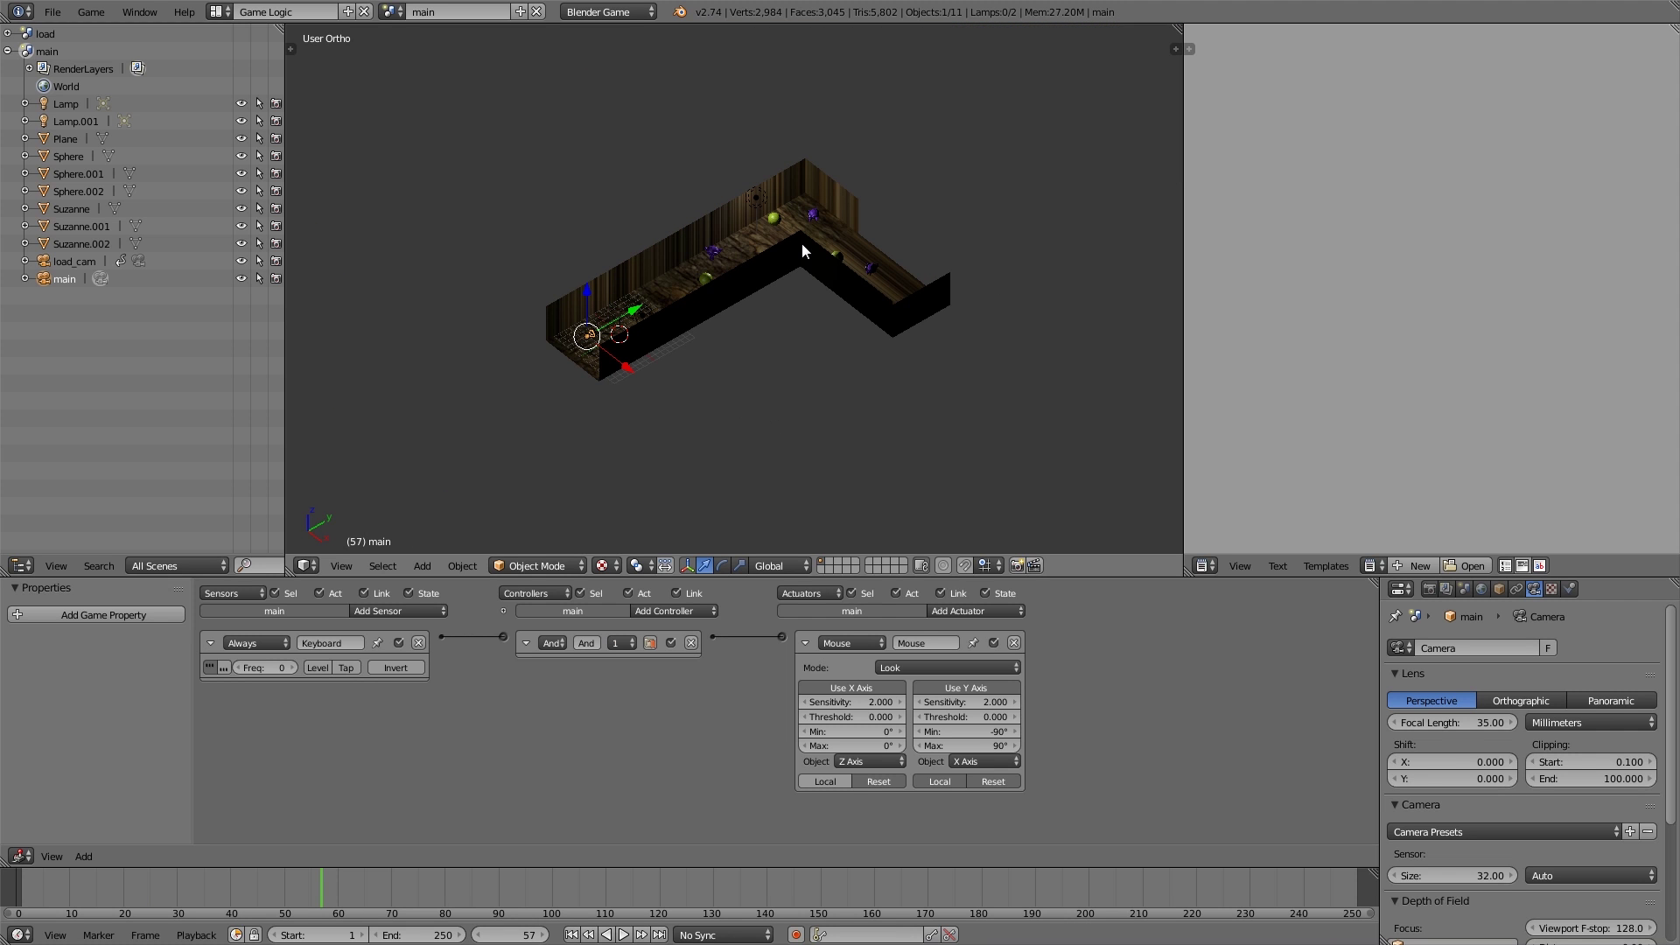
left_click(391, 11)
left_click(414, 51)
middle_click_drag(574, 202, 662, 284)
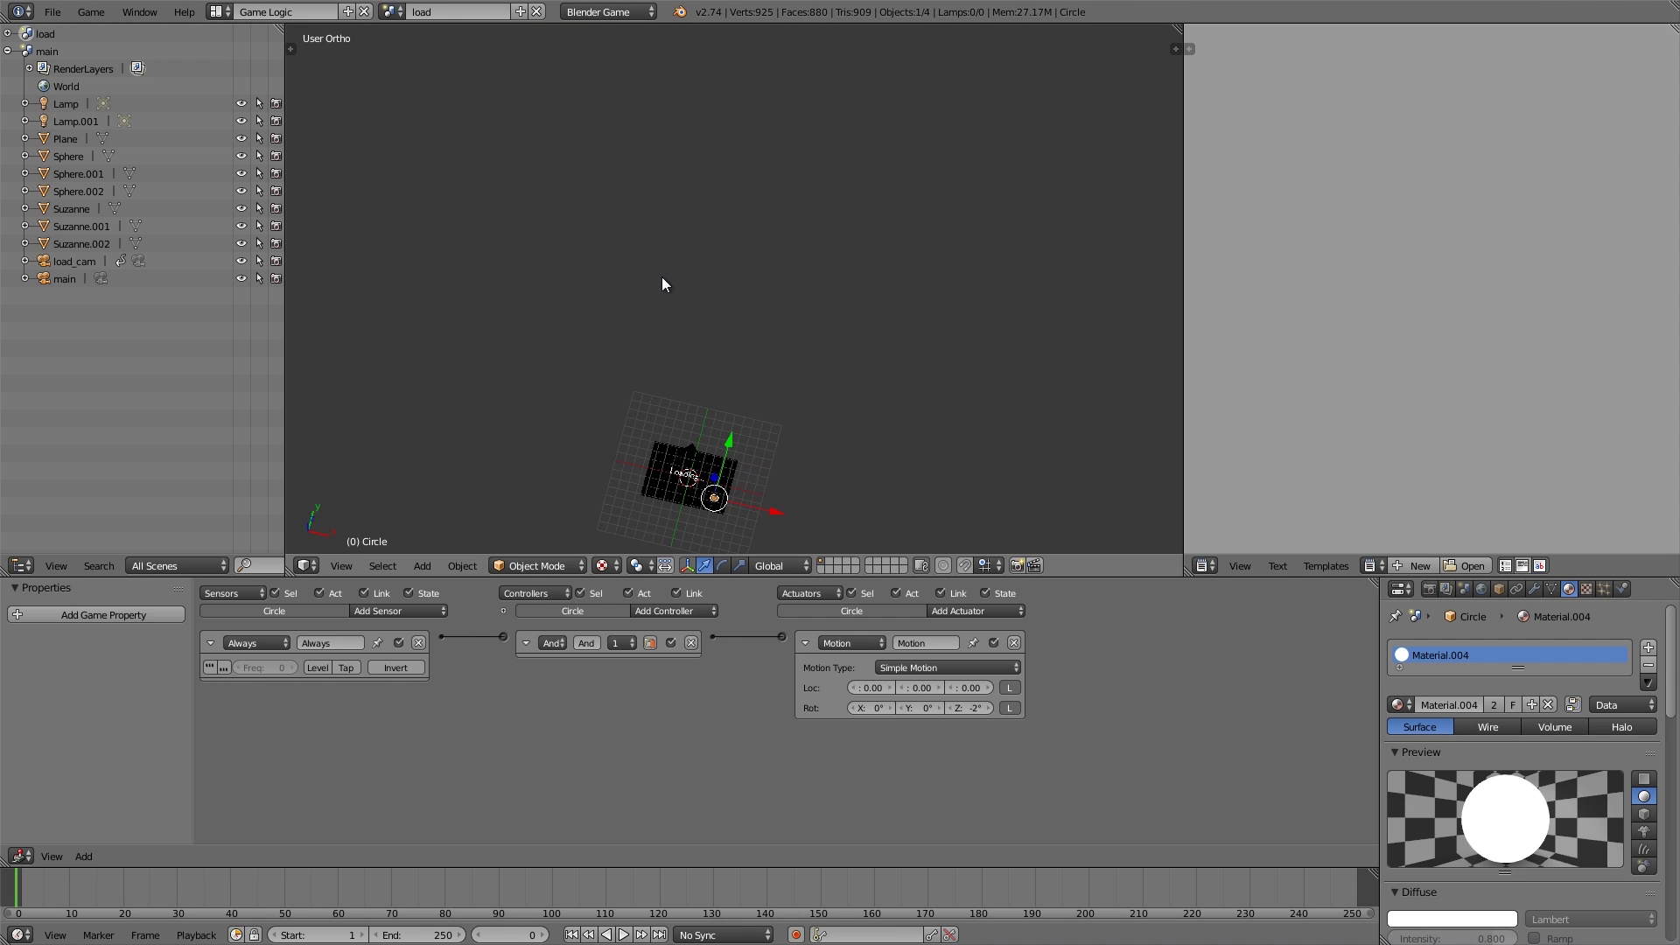
key("KP_0")
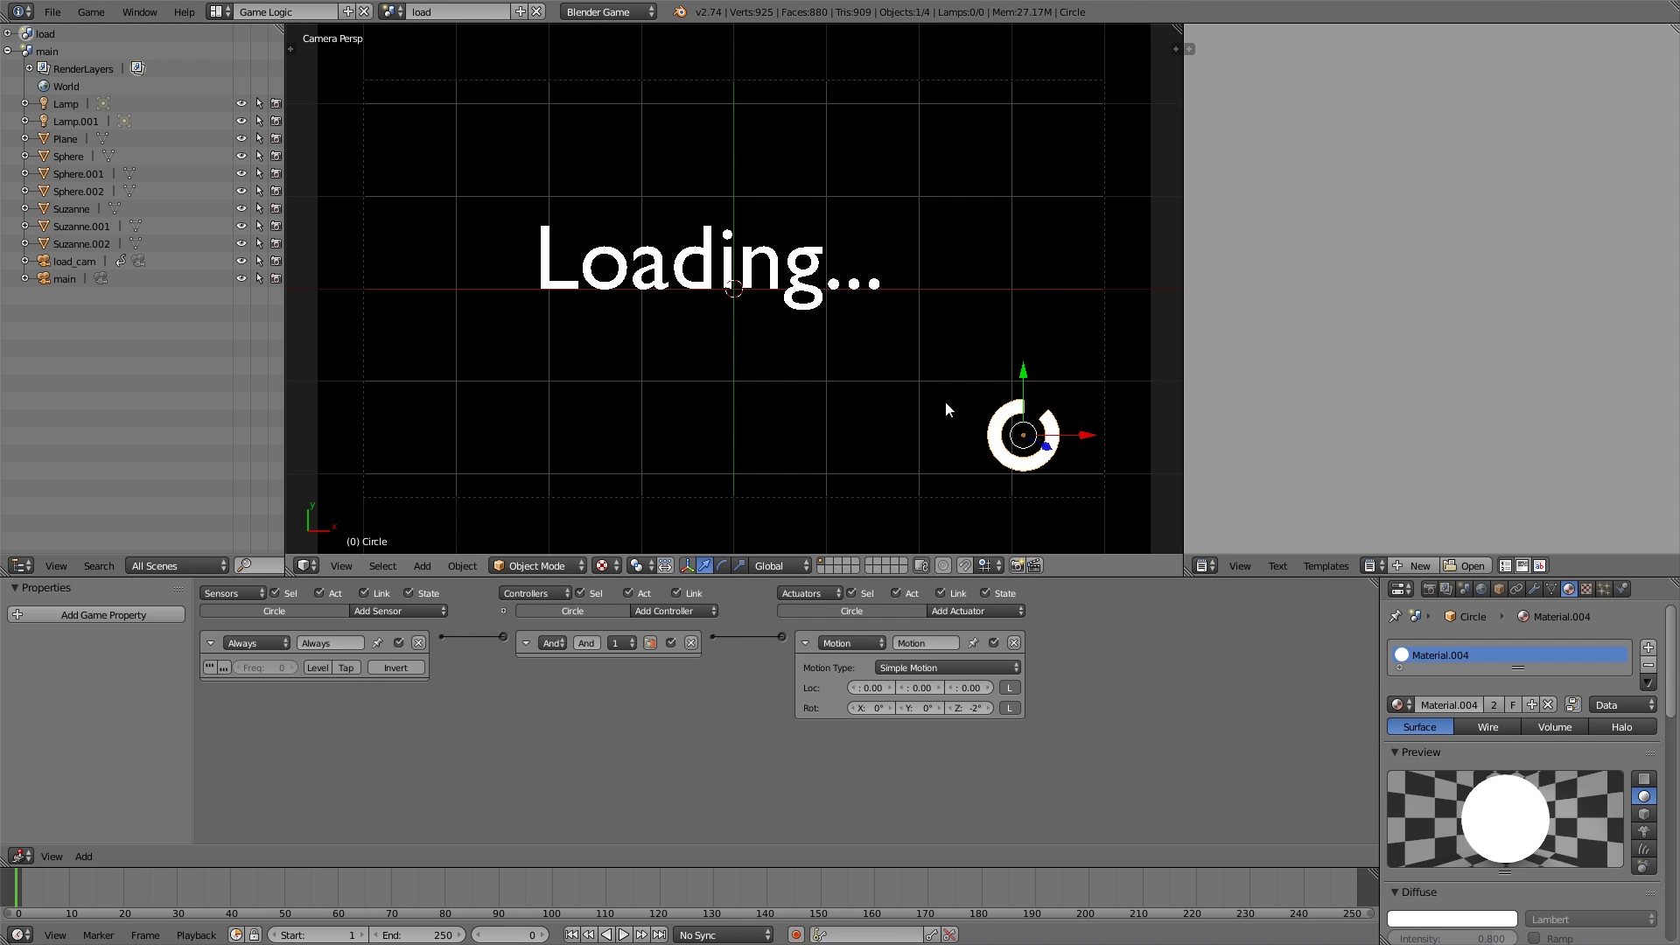
key("p")
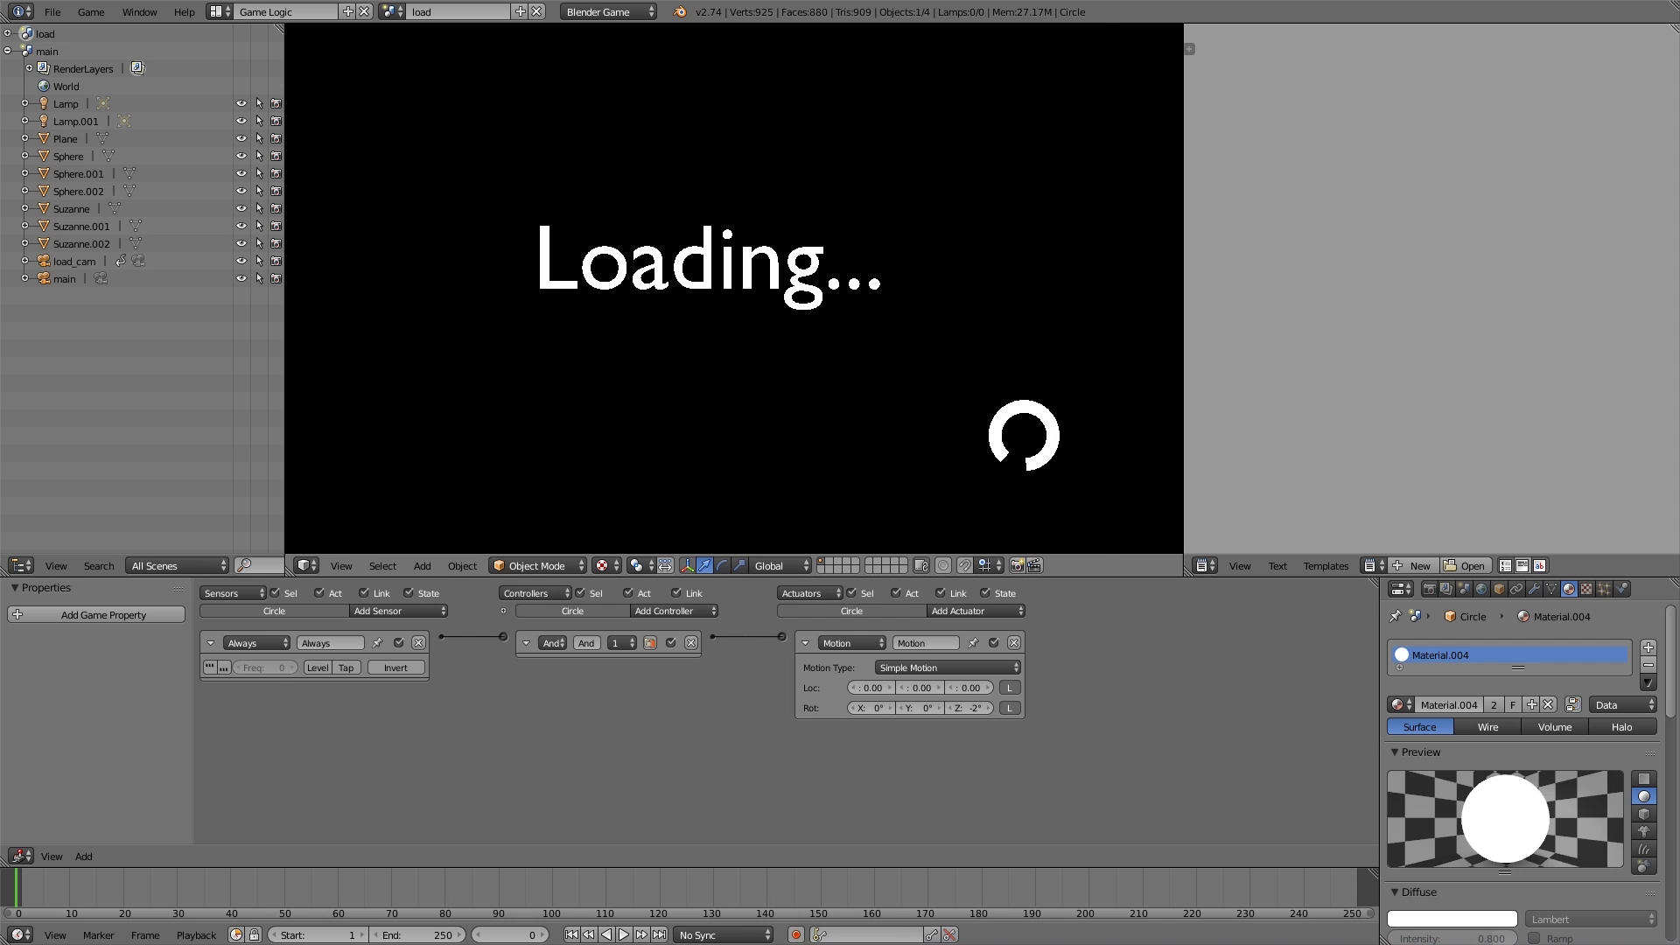
key("Escape")
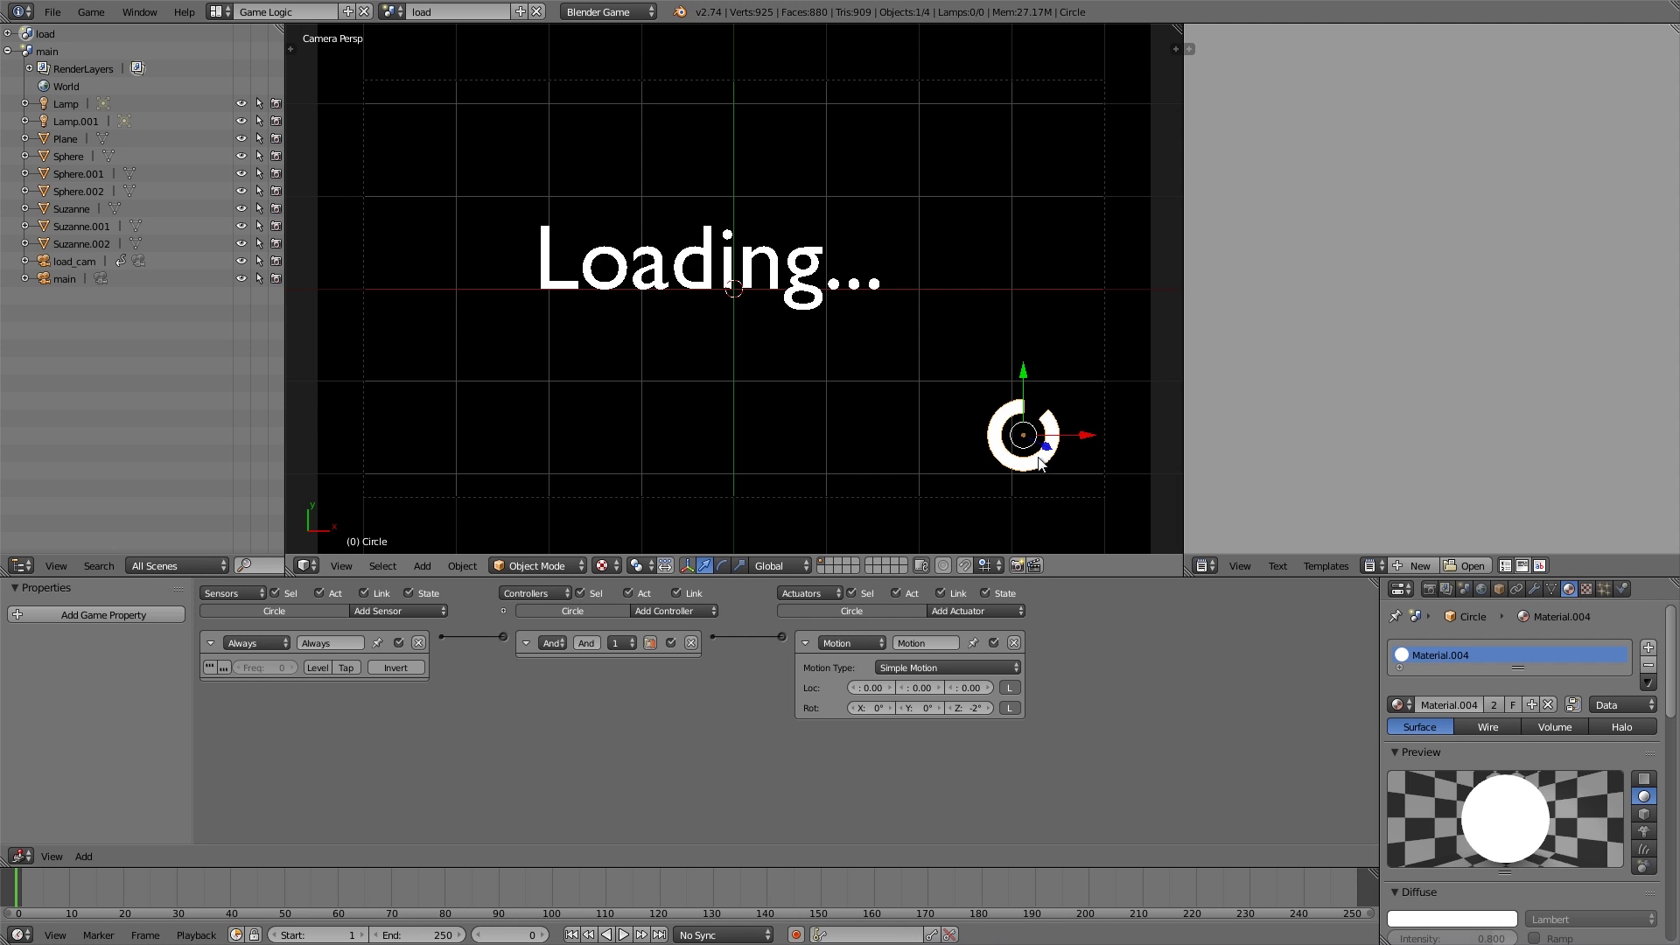
left_click(47, 52)
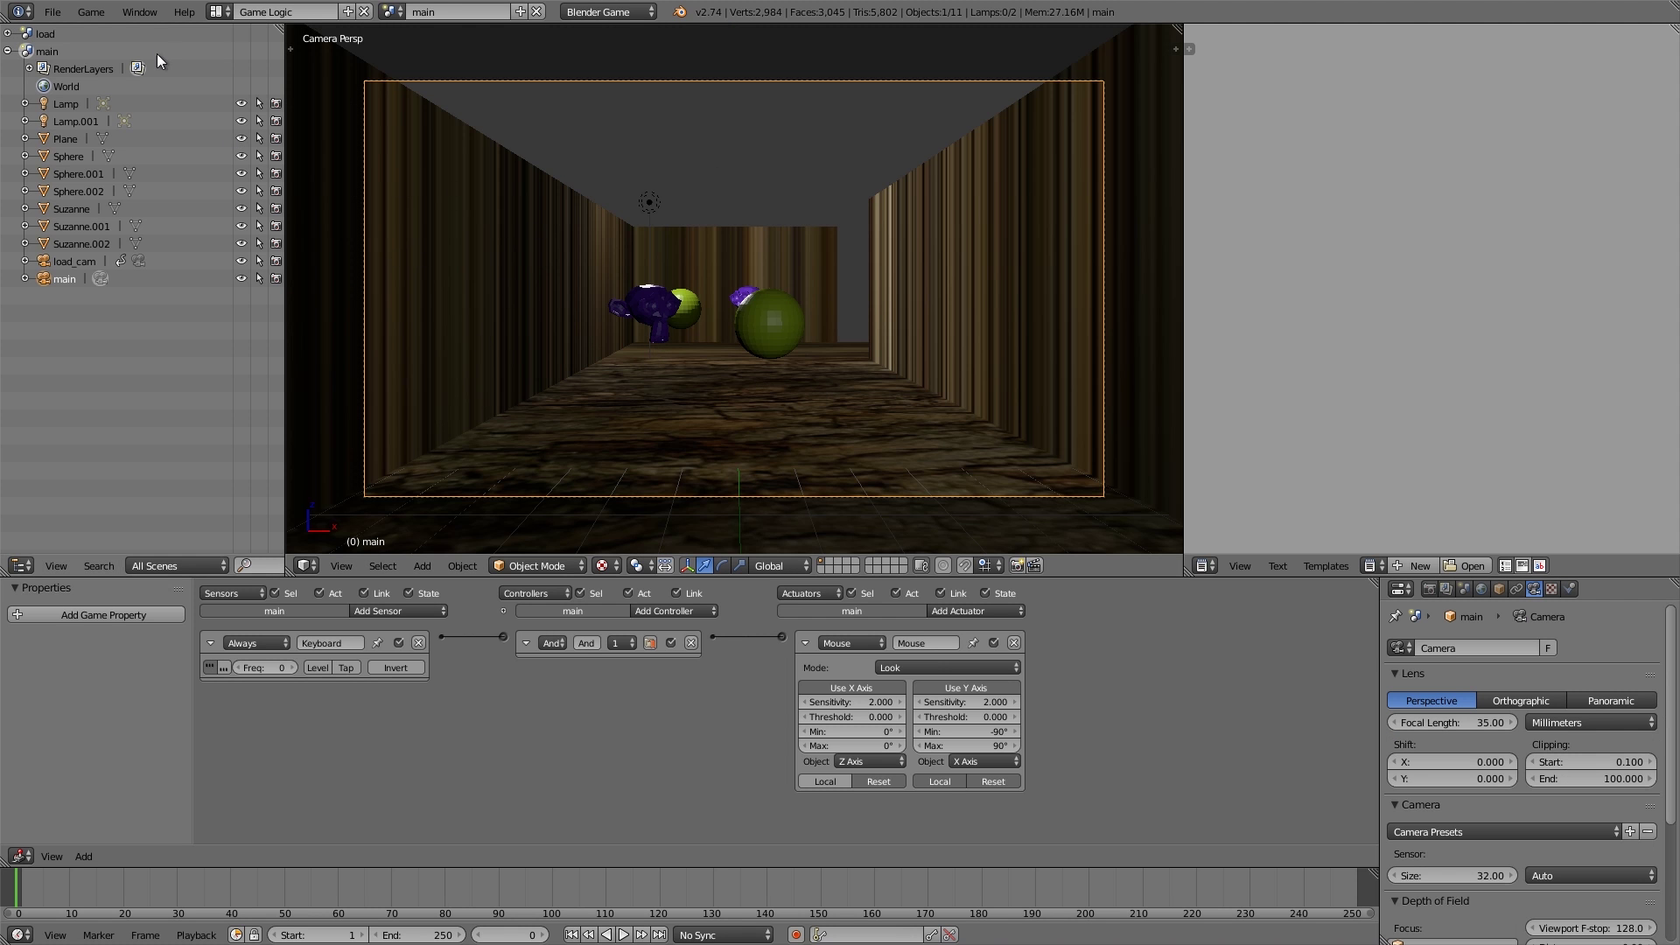
- Start a new file from the start-up file and delete the default cube
left_click(62, 11)
left_click(64, 31)
left_click(73, 43)
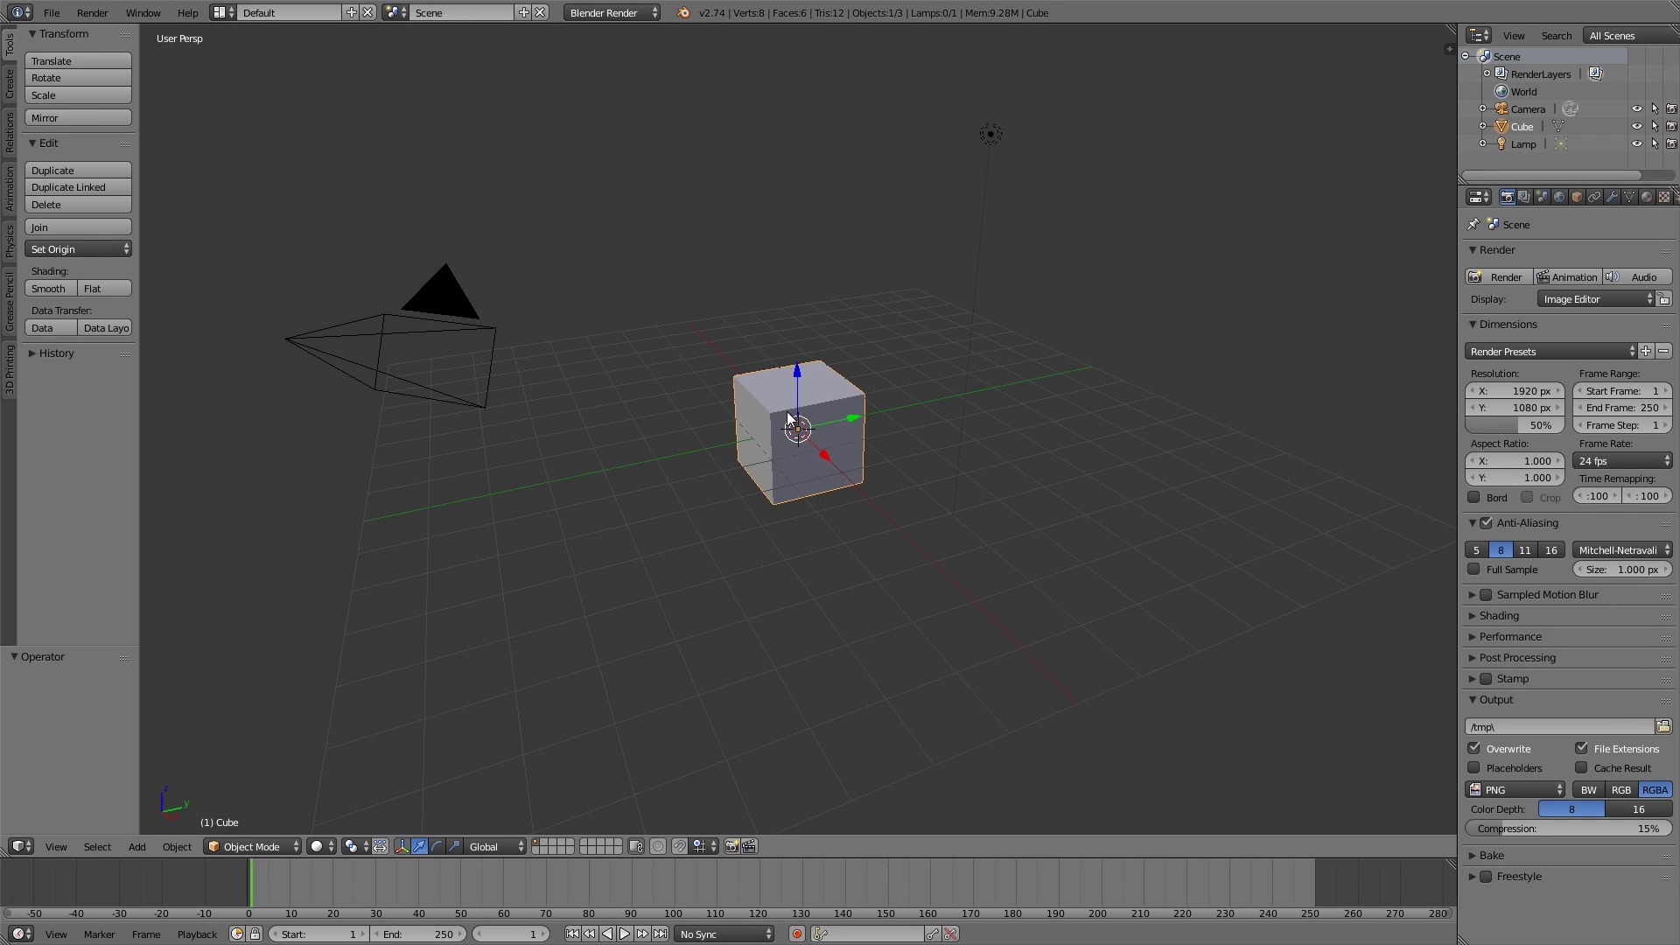
middle_click_drag(788, 415, 861, 434)
scroll(861, 434, "down", 3)
key("x")
left_click(861, 432)
- Add a plane, scale it up, and stretch it to 2.997 along X
key("shift+a")
mouse_move(863, 429)
left_click(919, 425)
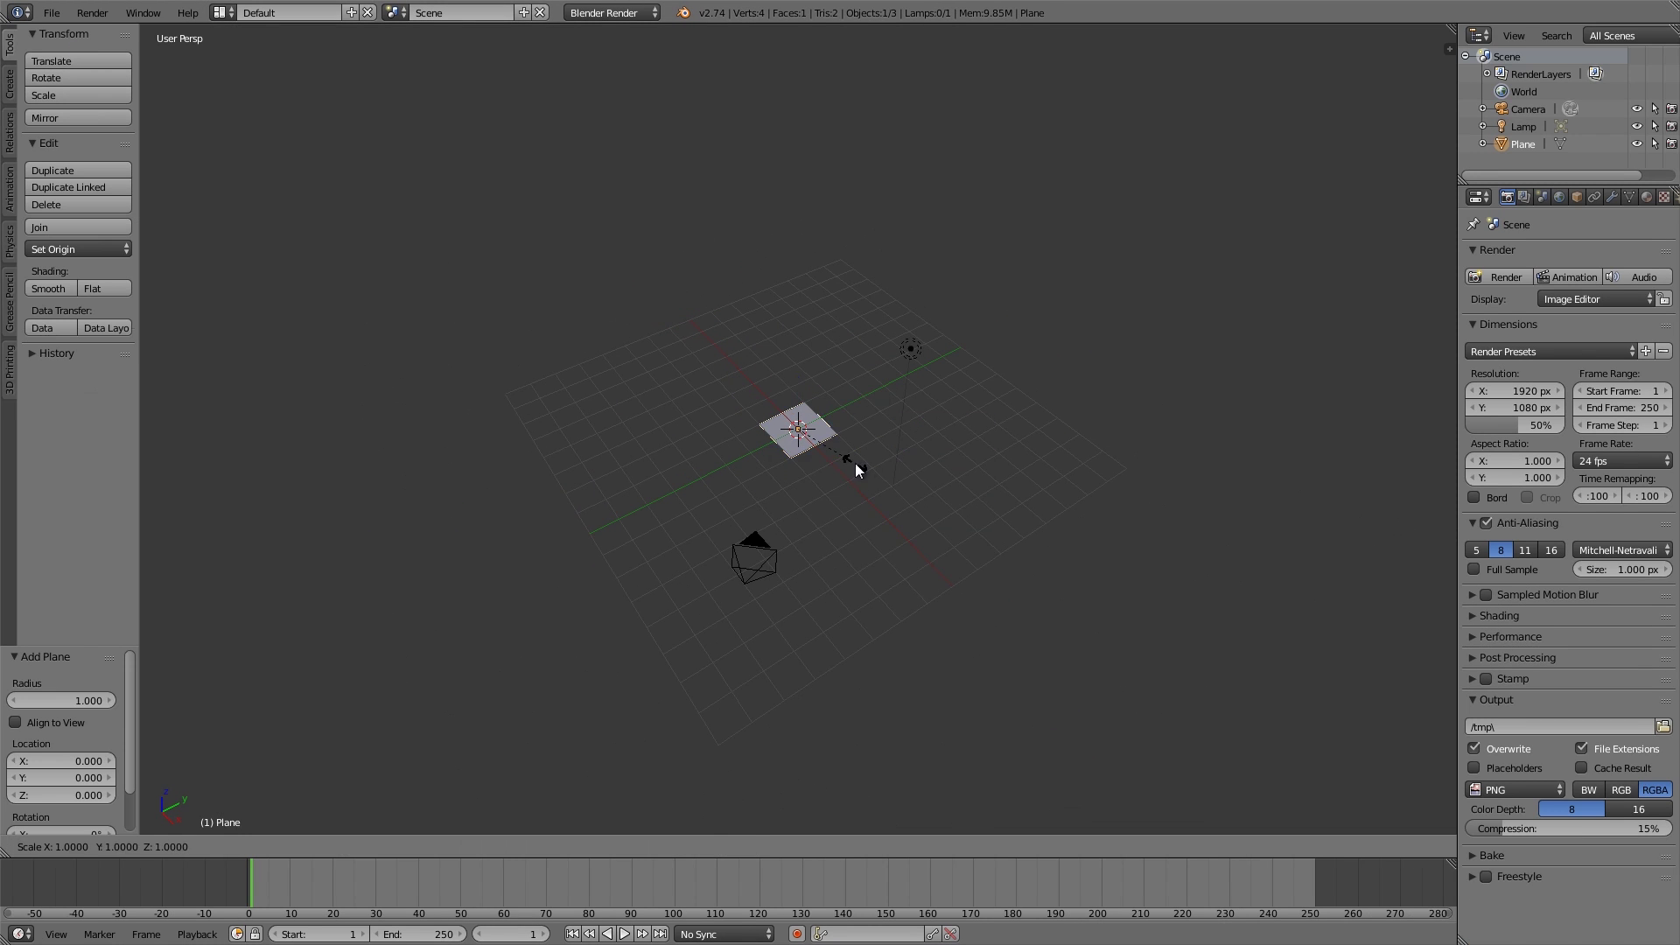
key("s")
left_click(1063, 581)
key("s")
key("x")
left_click(1185, 697)
scroll(785, 413, "down", 5)
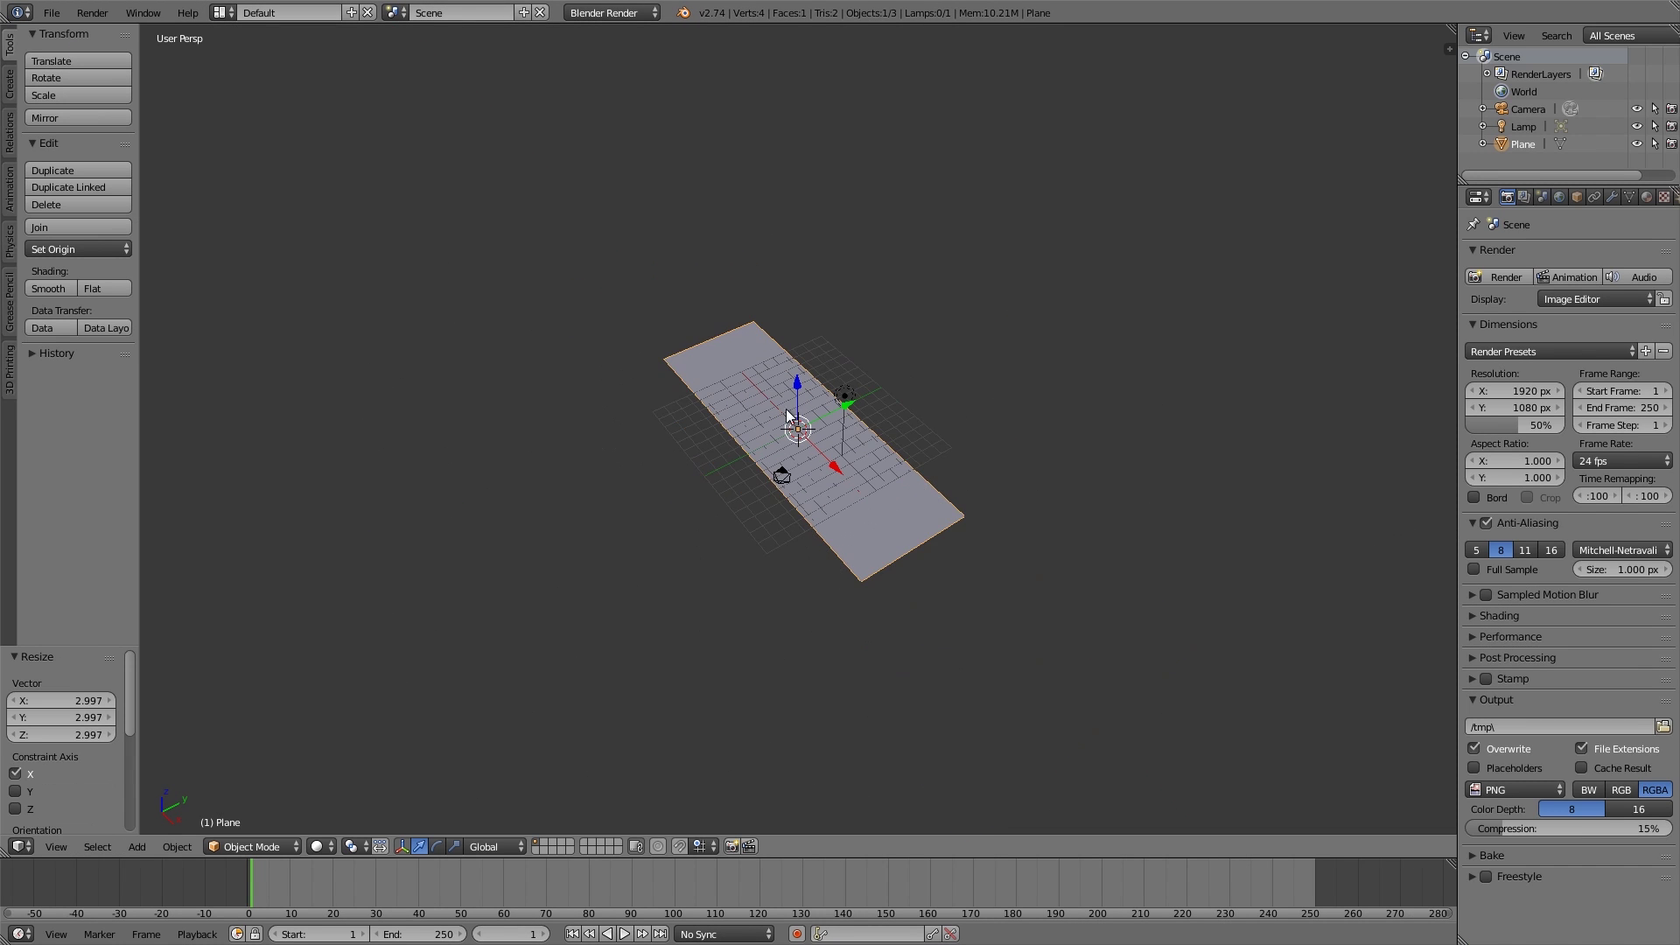
middle_click_drag(770, 420, 900, 422)
scroll(900, 423, "up", 5)
- Add a UV sphere and raise it 1.343 along Z
key("shift+a")
mouse_move(896, 427)
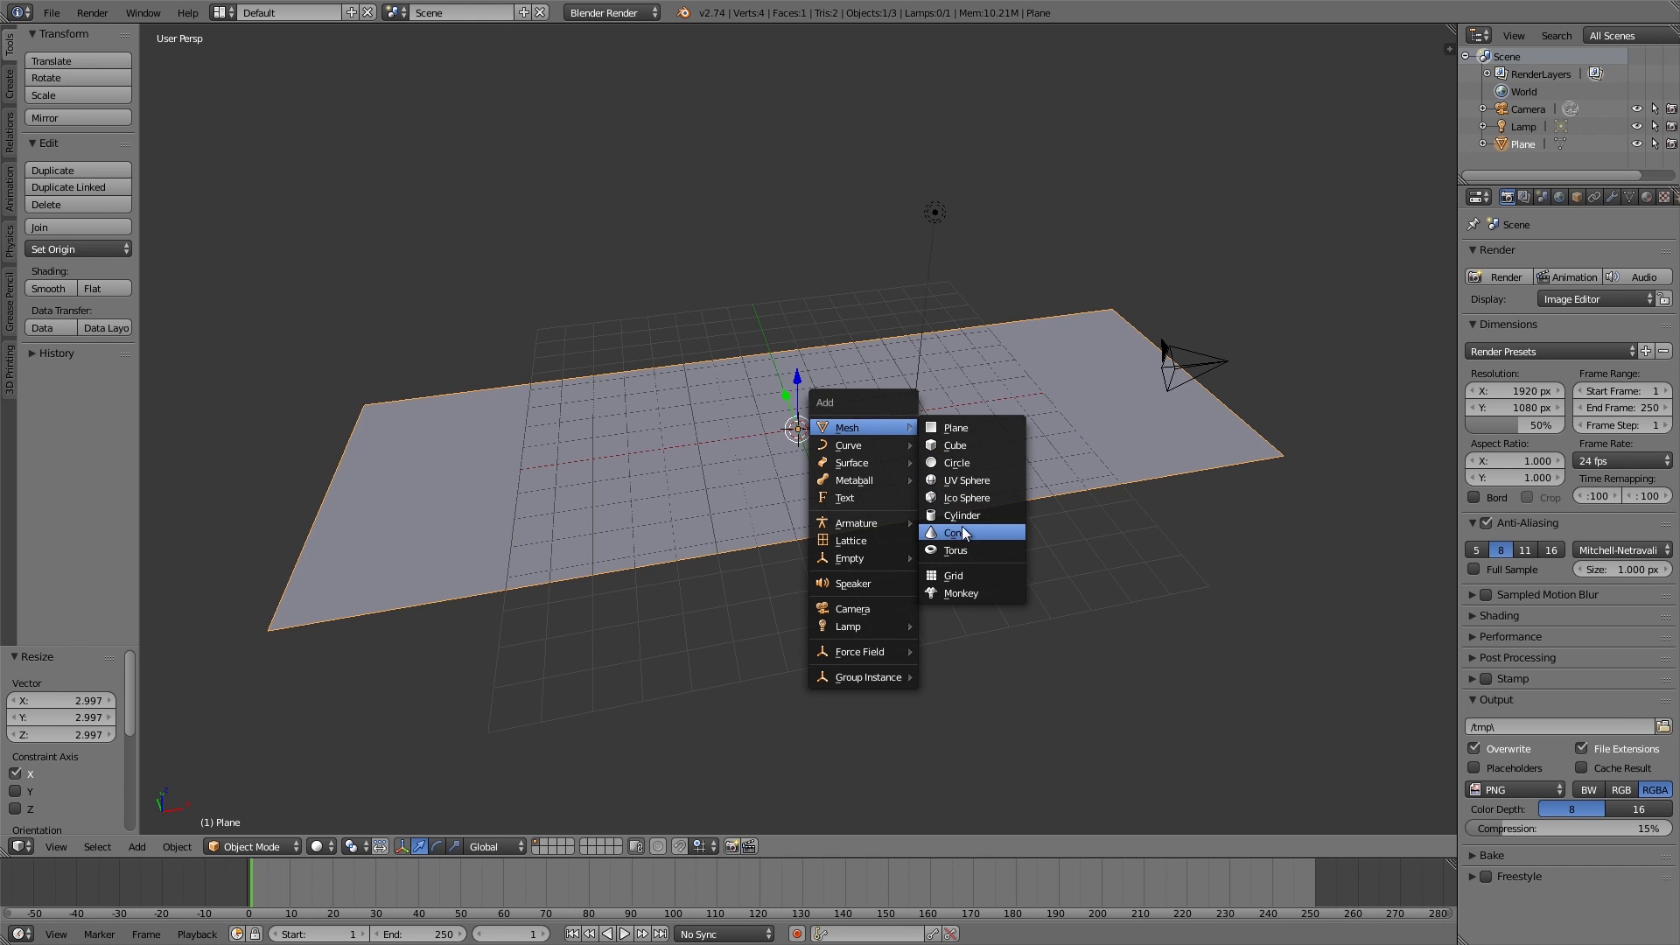
left_click(962, 484)
middle_click_drag(863, 477, 787, 470)
key("g")
key("z")
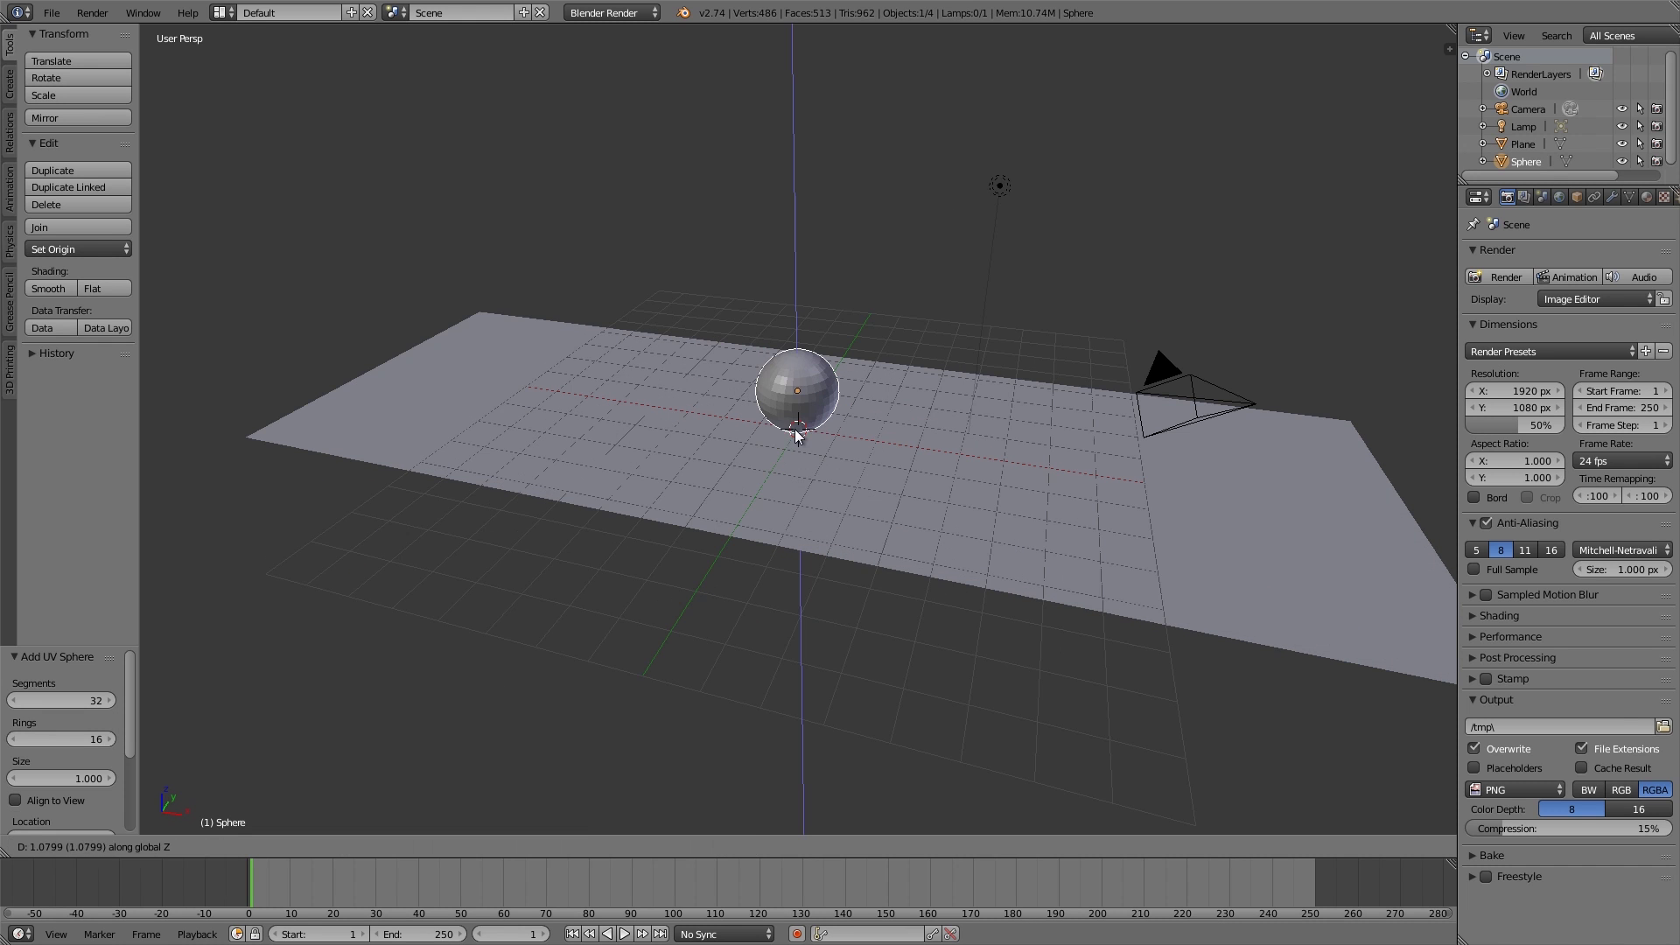
left_click(797, 428)
- Give the sphere a new deep purple material with specular intensity 0
left_click(1646, 198)
left_click(1550, 313)
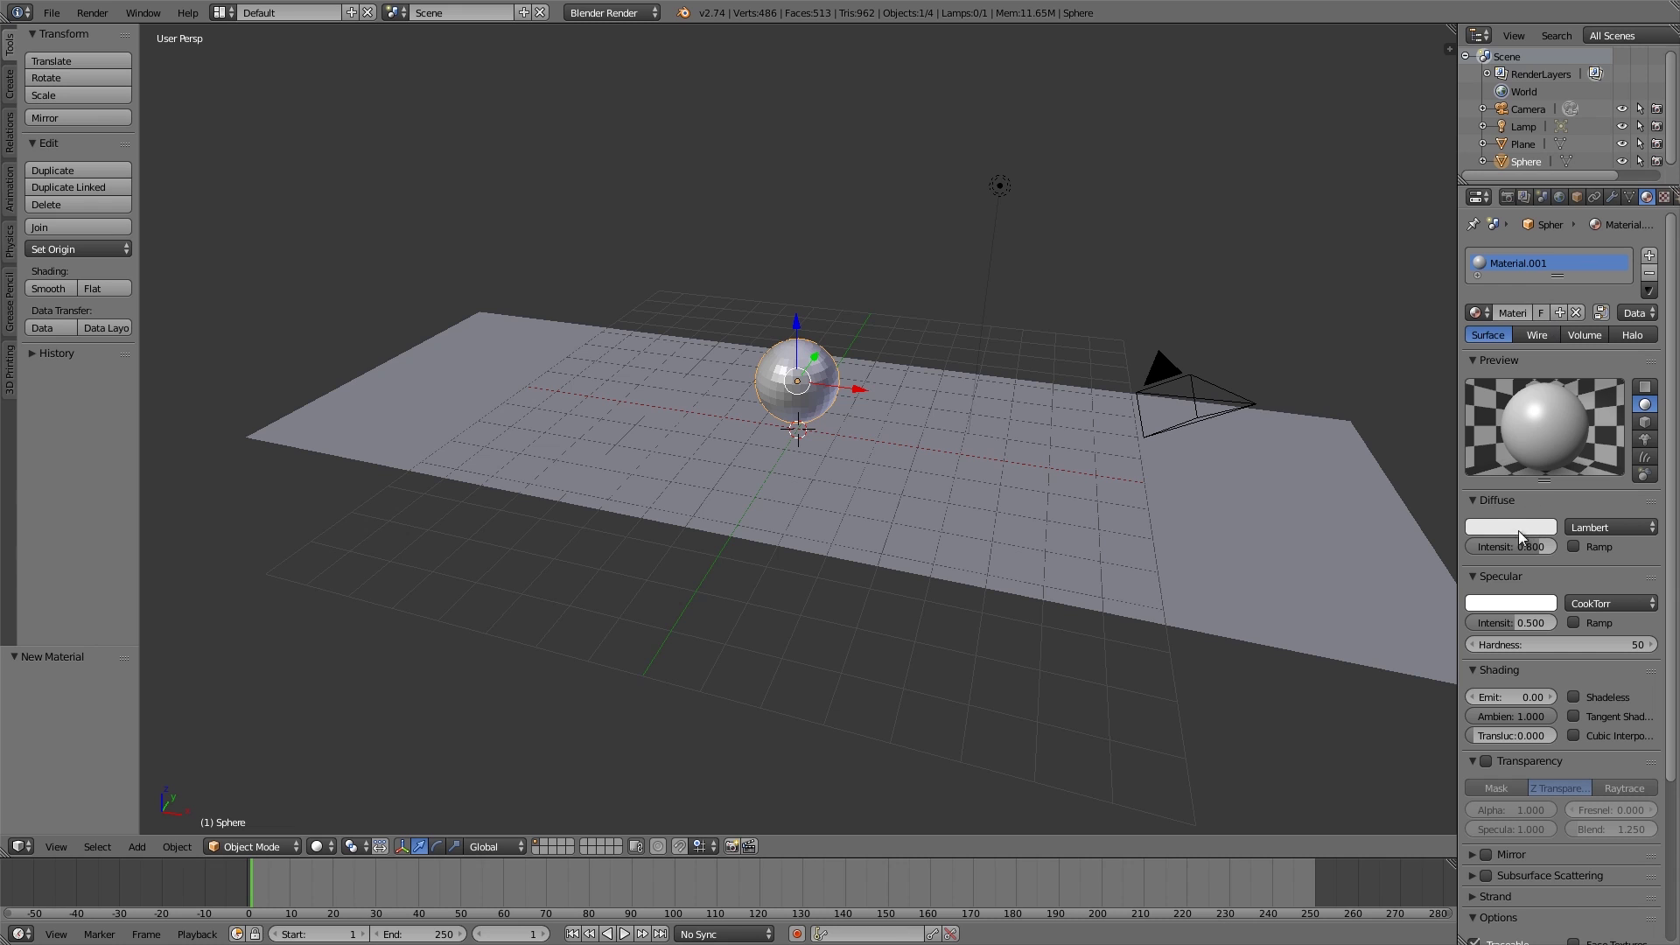
left_click(1511, 527)
left_click(1493, 354)
left_click_drag(1494, 354, 1508, 350)
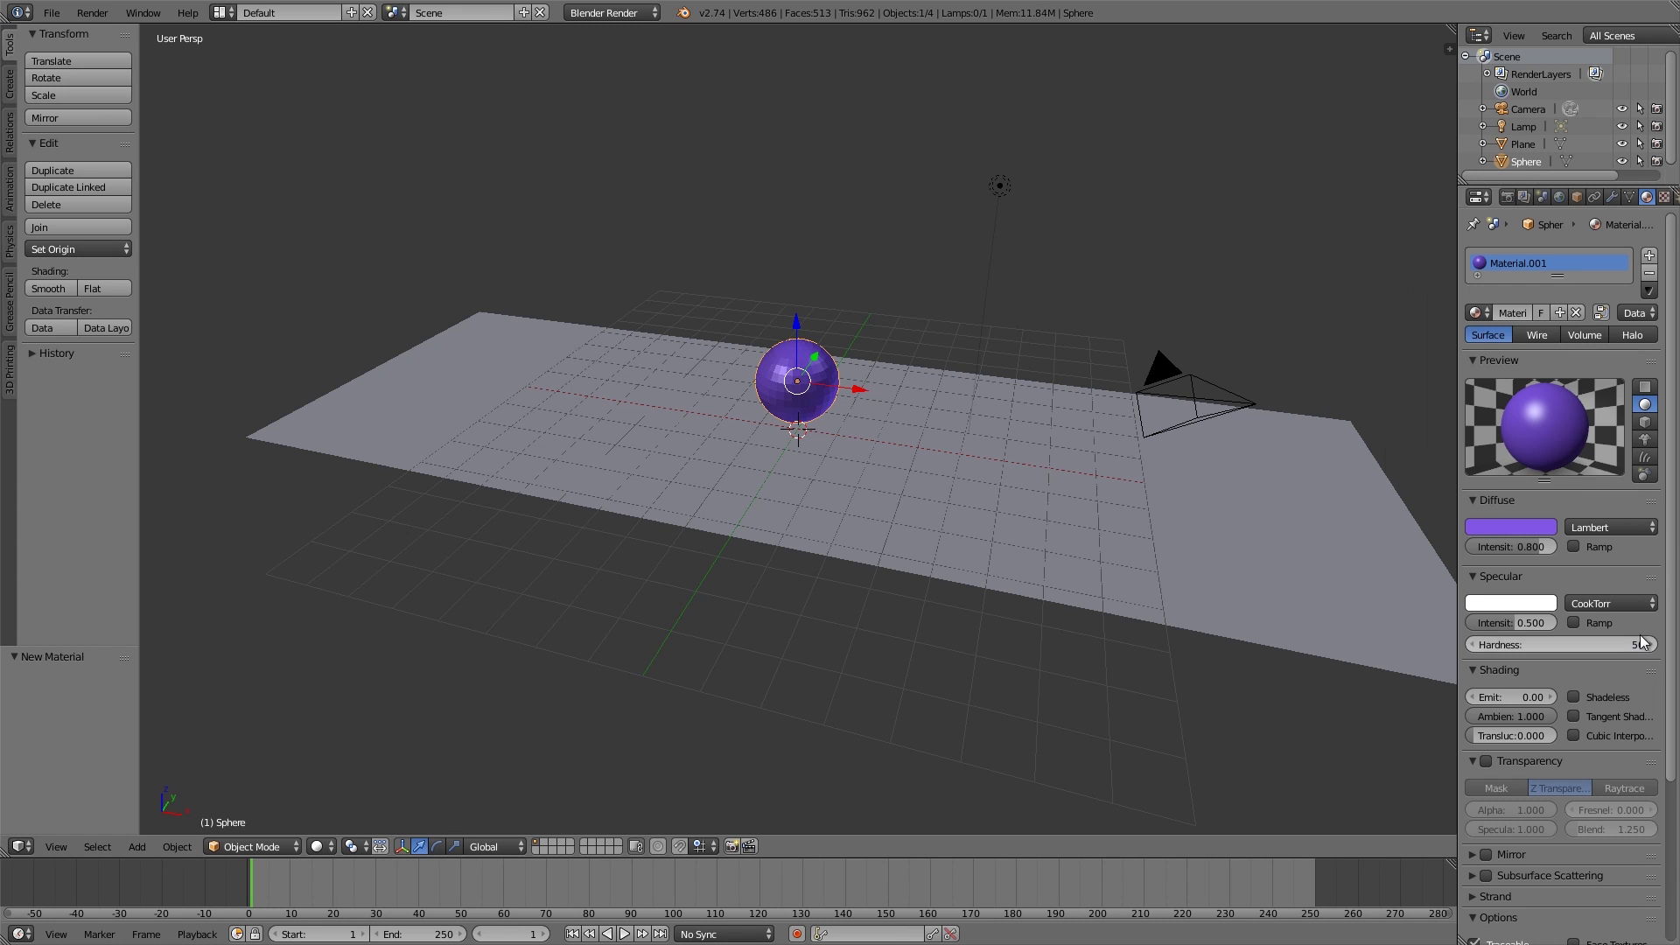
left_click_drag(1529, 623, 1477, 624)
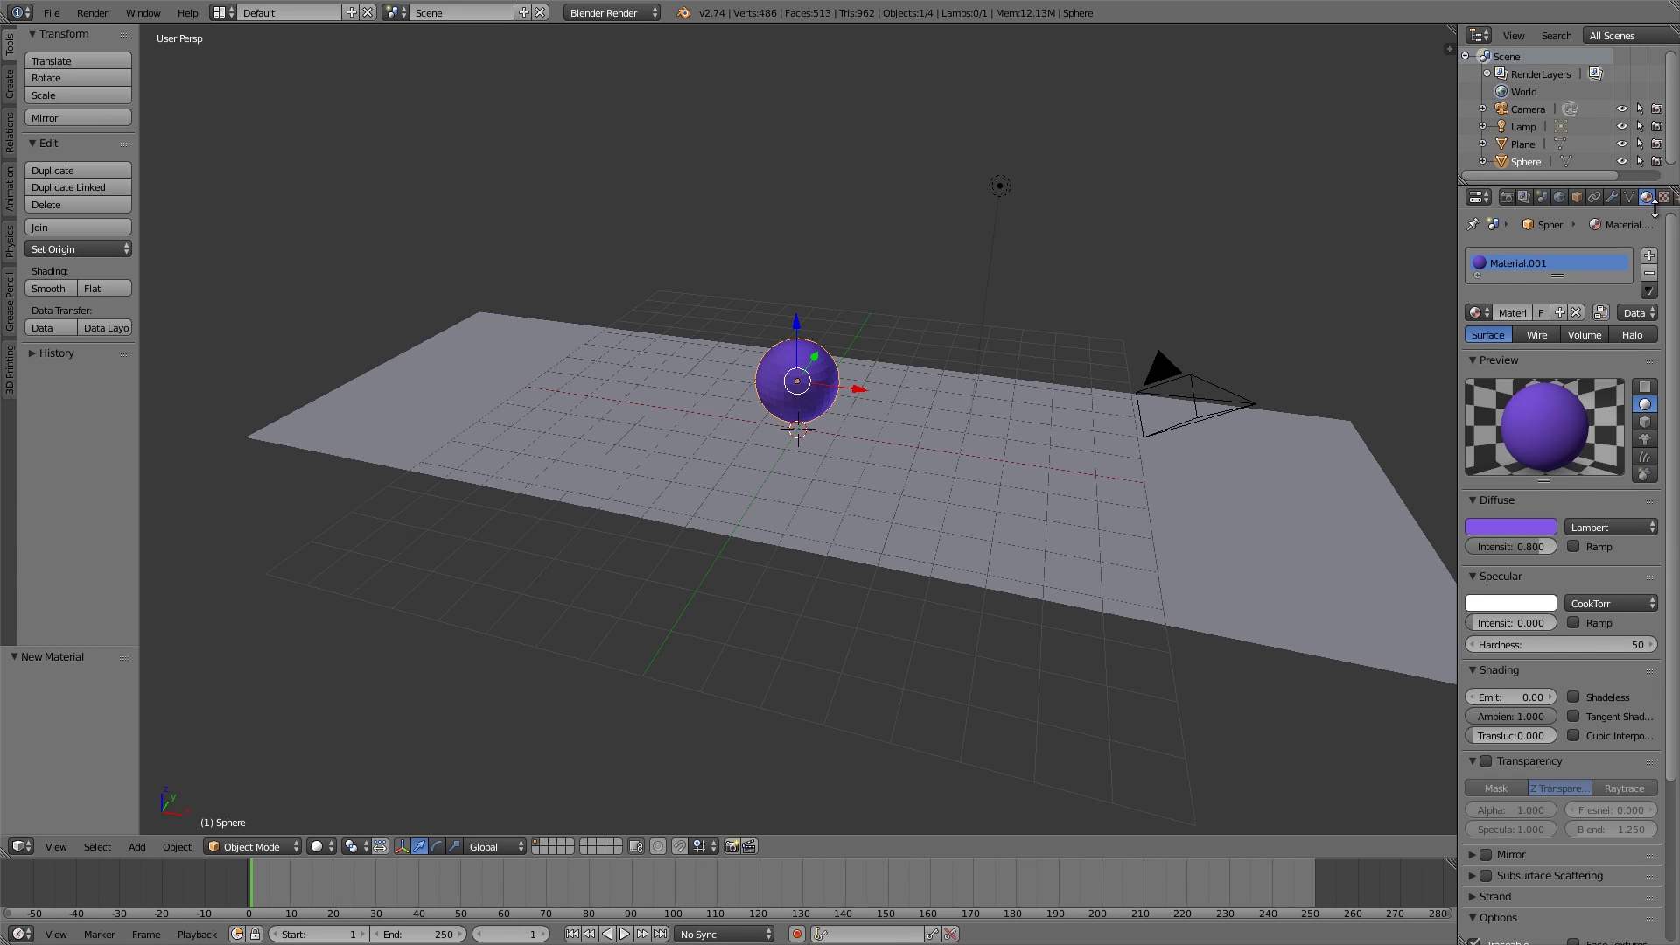
left_click(1577, 197)
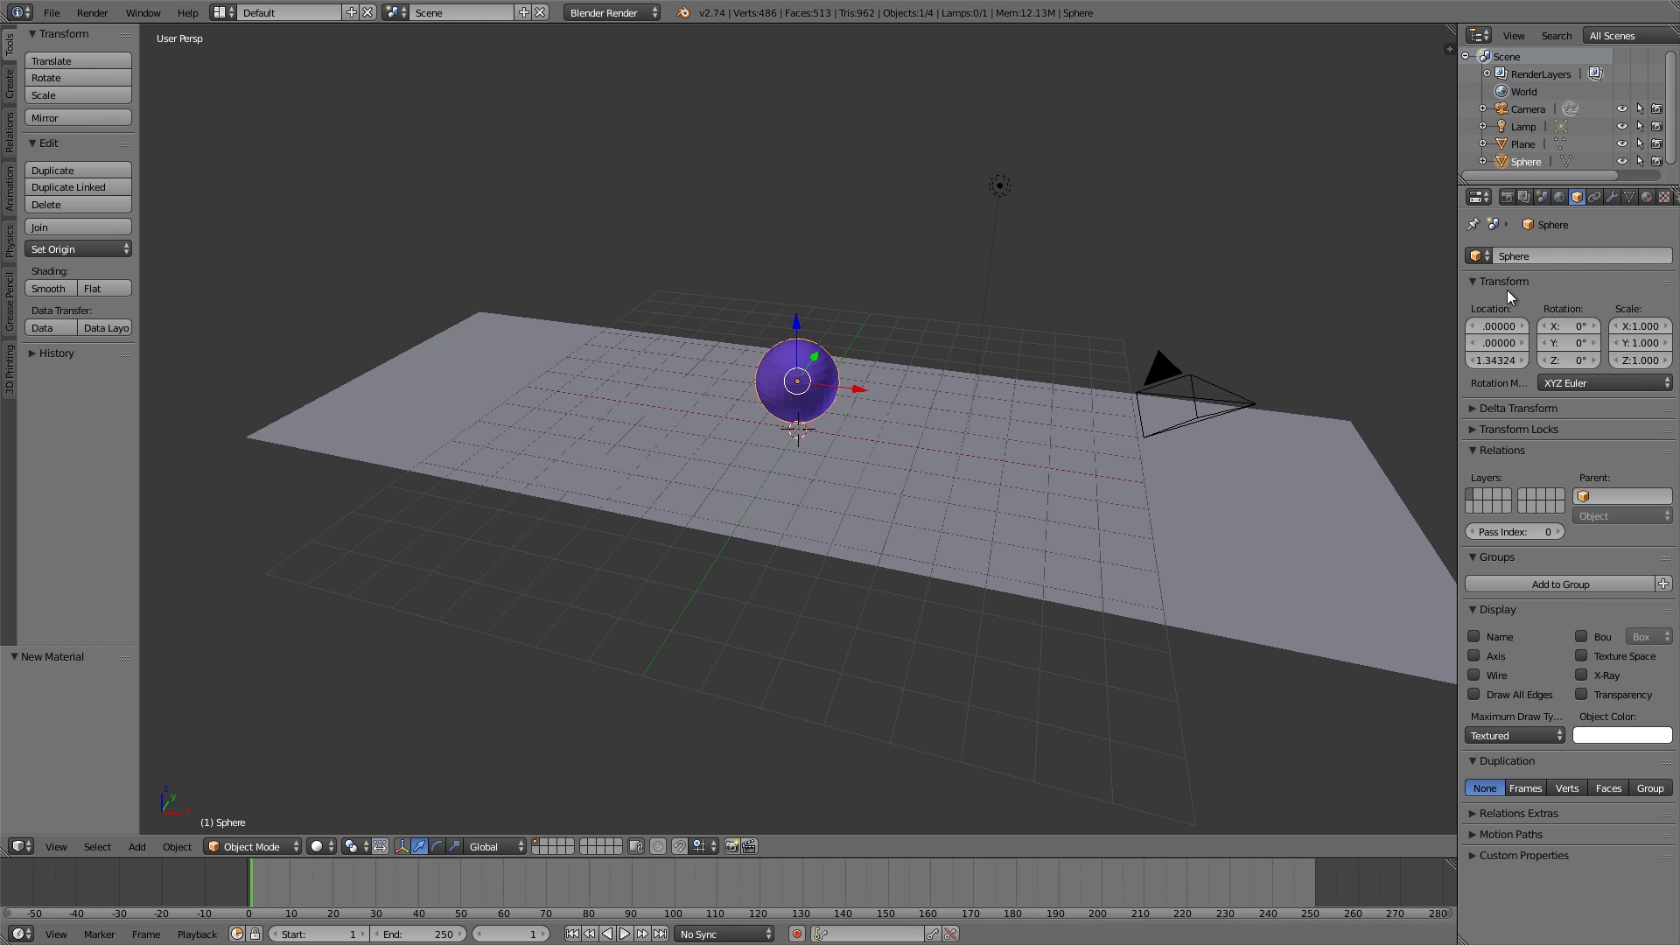
- Switch to the Blender Game engine and generate two level-of-detail copies of the sphere
left_click(613, 12)
left_click(636, 53)
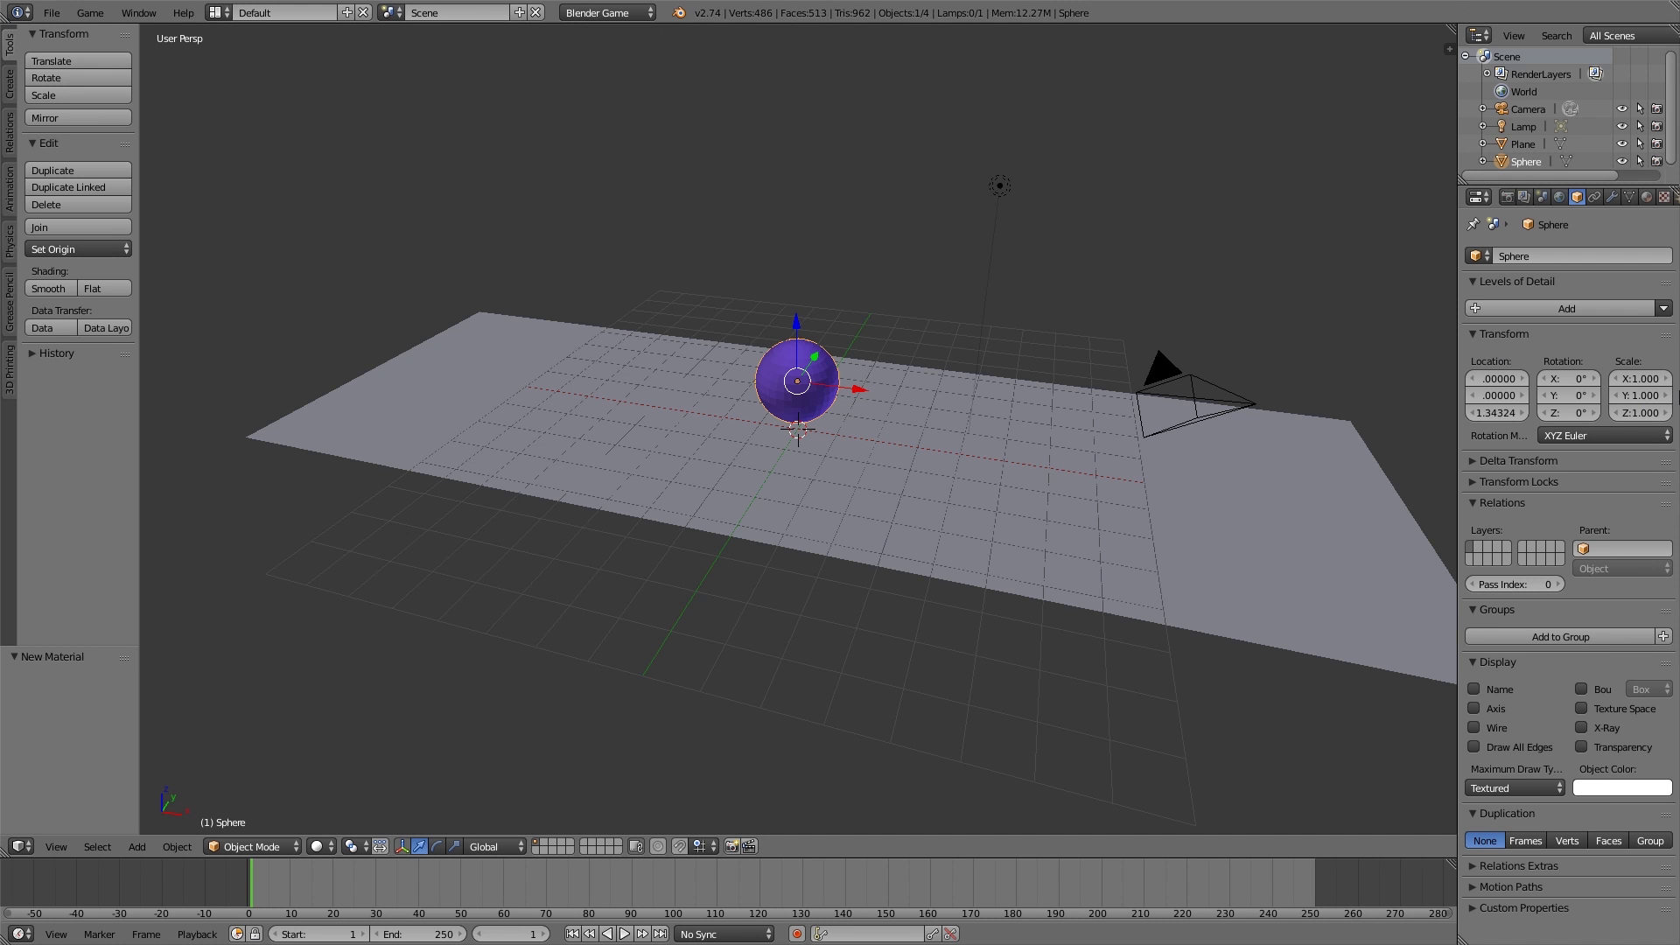
left_click(1666, 313)
left_click(1601, 350)
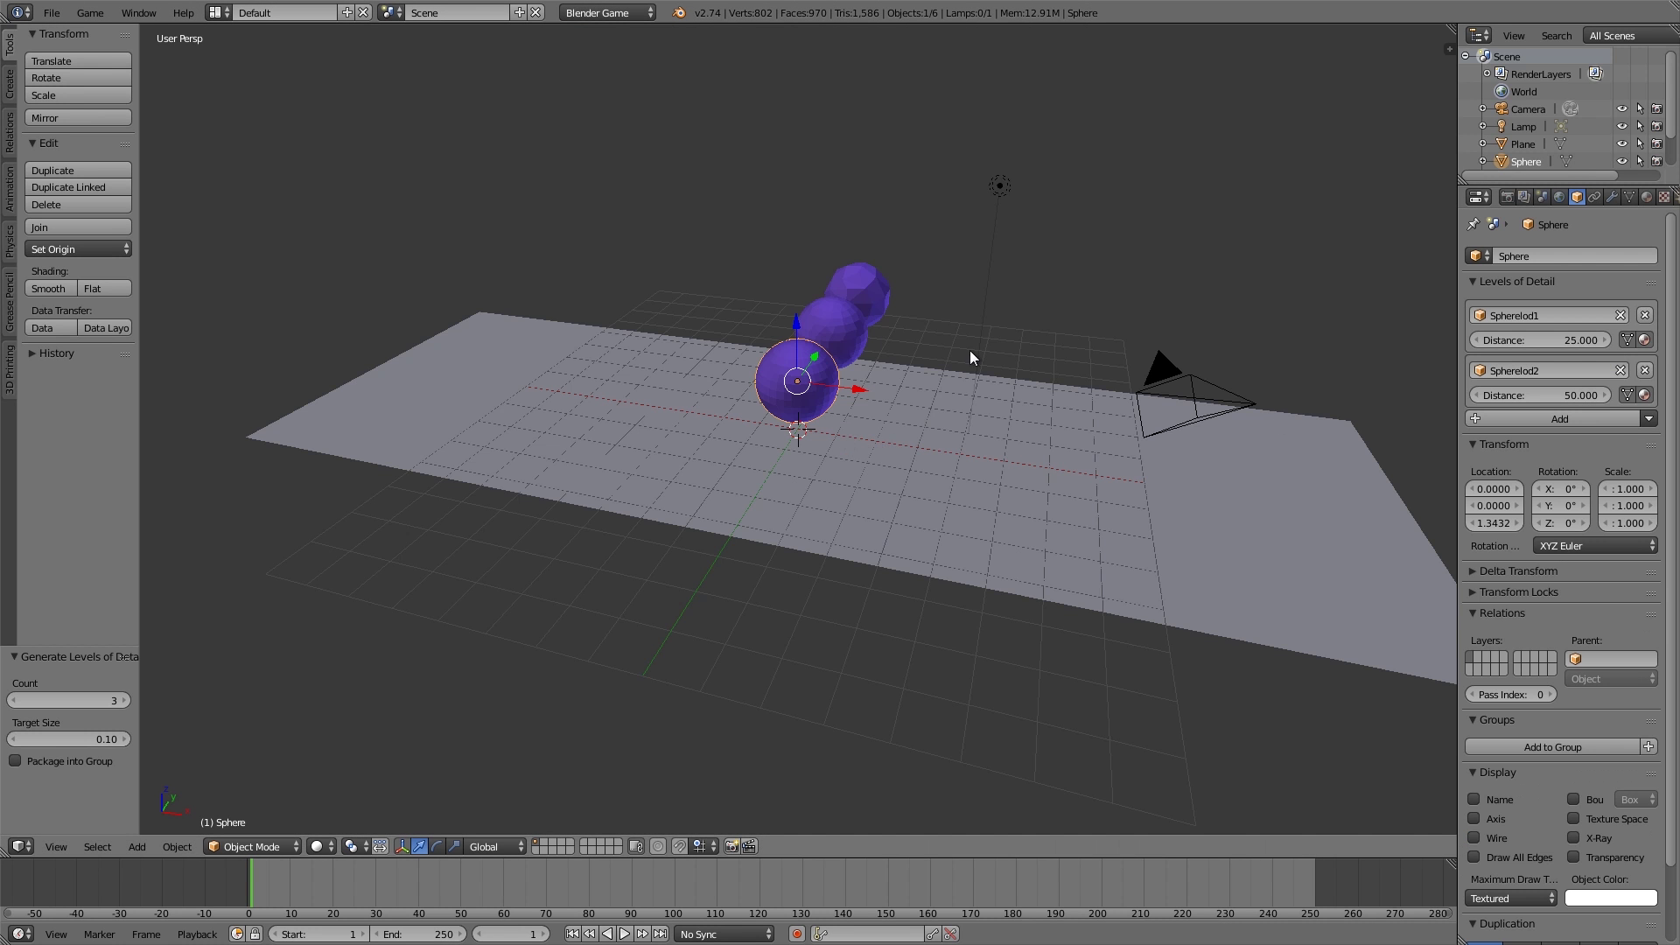
- Set Spherelod1's switching distance to 10 and Spherelod2's to 15
middle_click_drag(970, 350, 901, 375)
right_click(971, 293)
right_click(1143, 240)
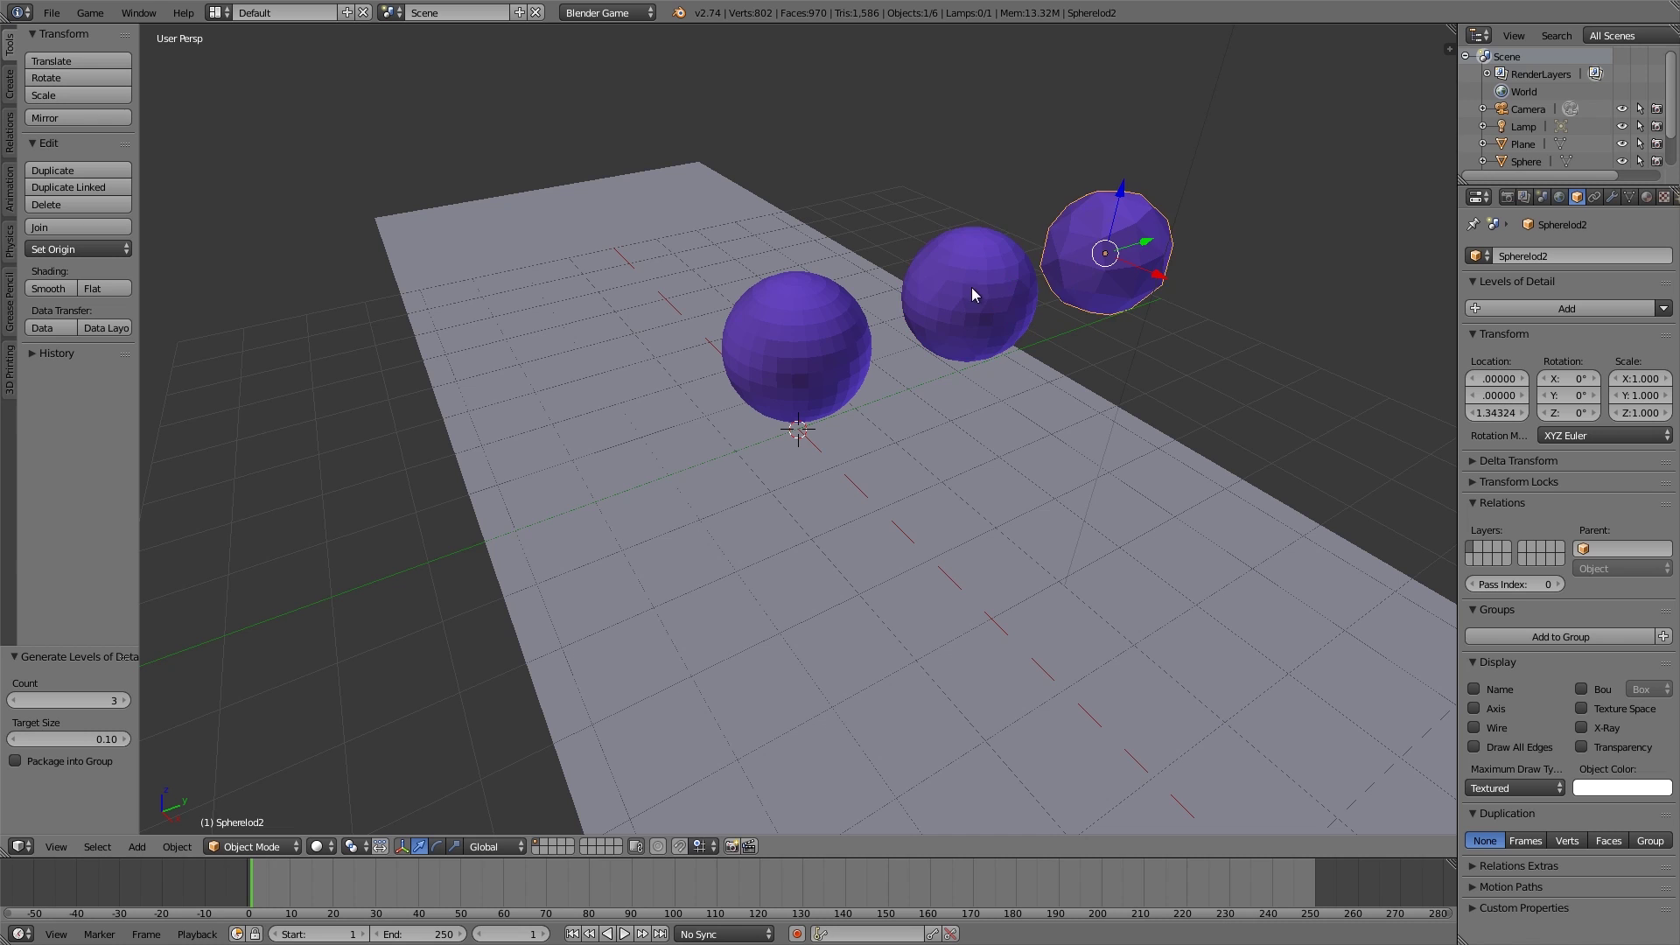
right_click(974, 295)
right_click(857, 339)
key("g")
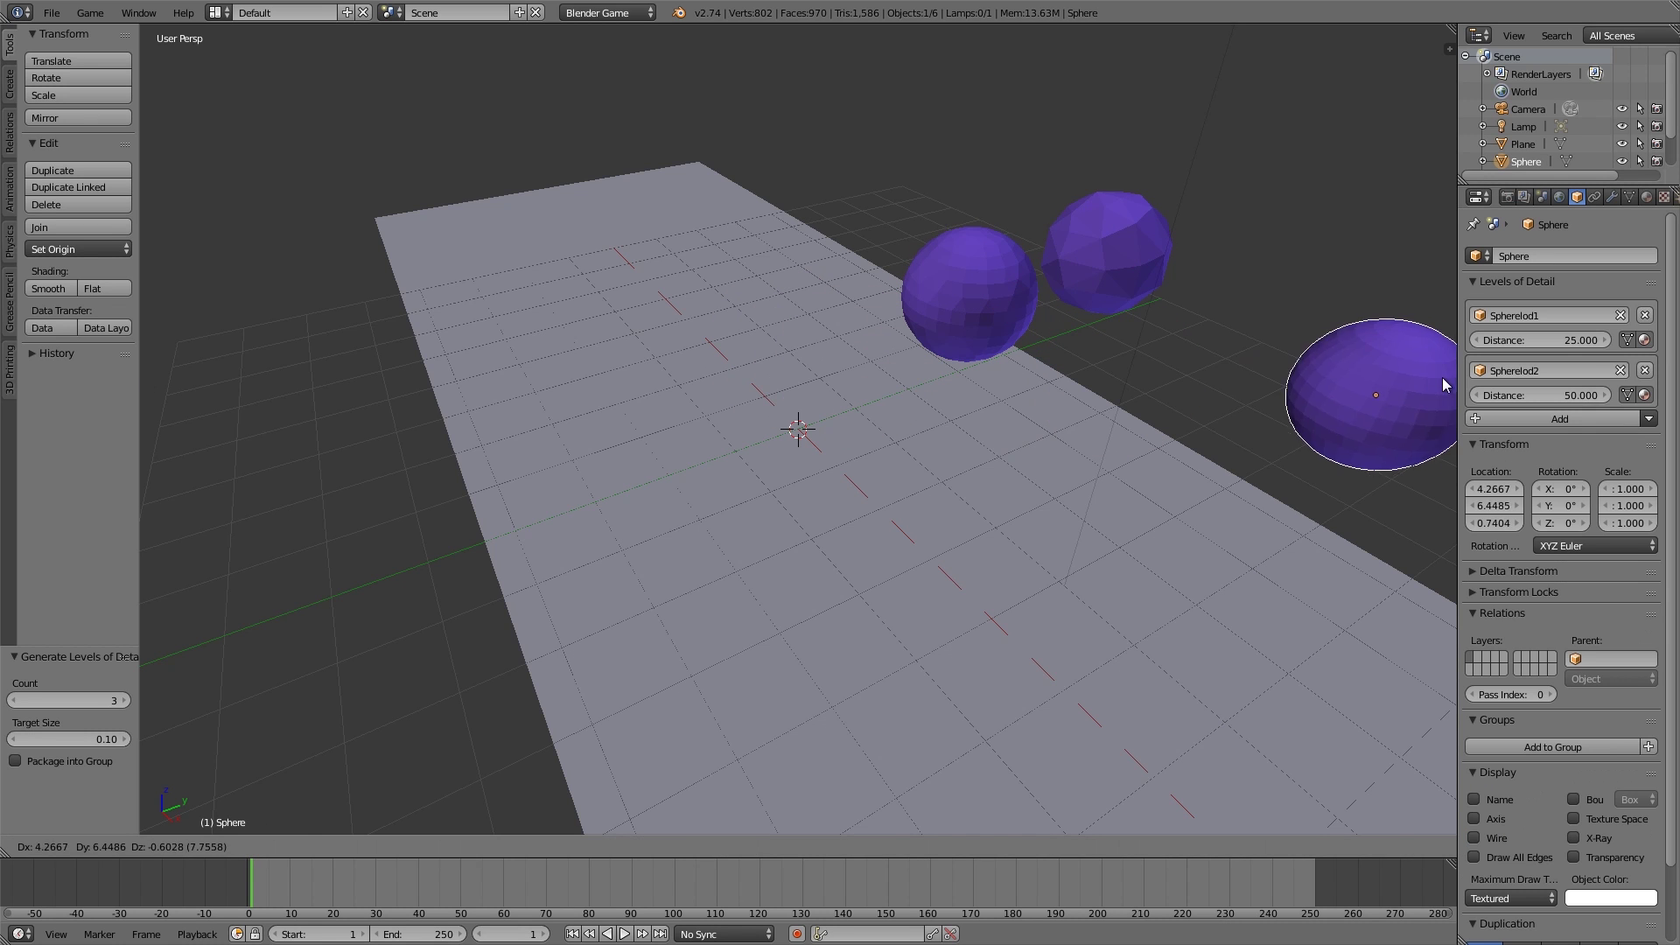
right_click(1444, 385)
left_click(1554, 339)
type("10")
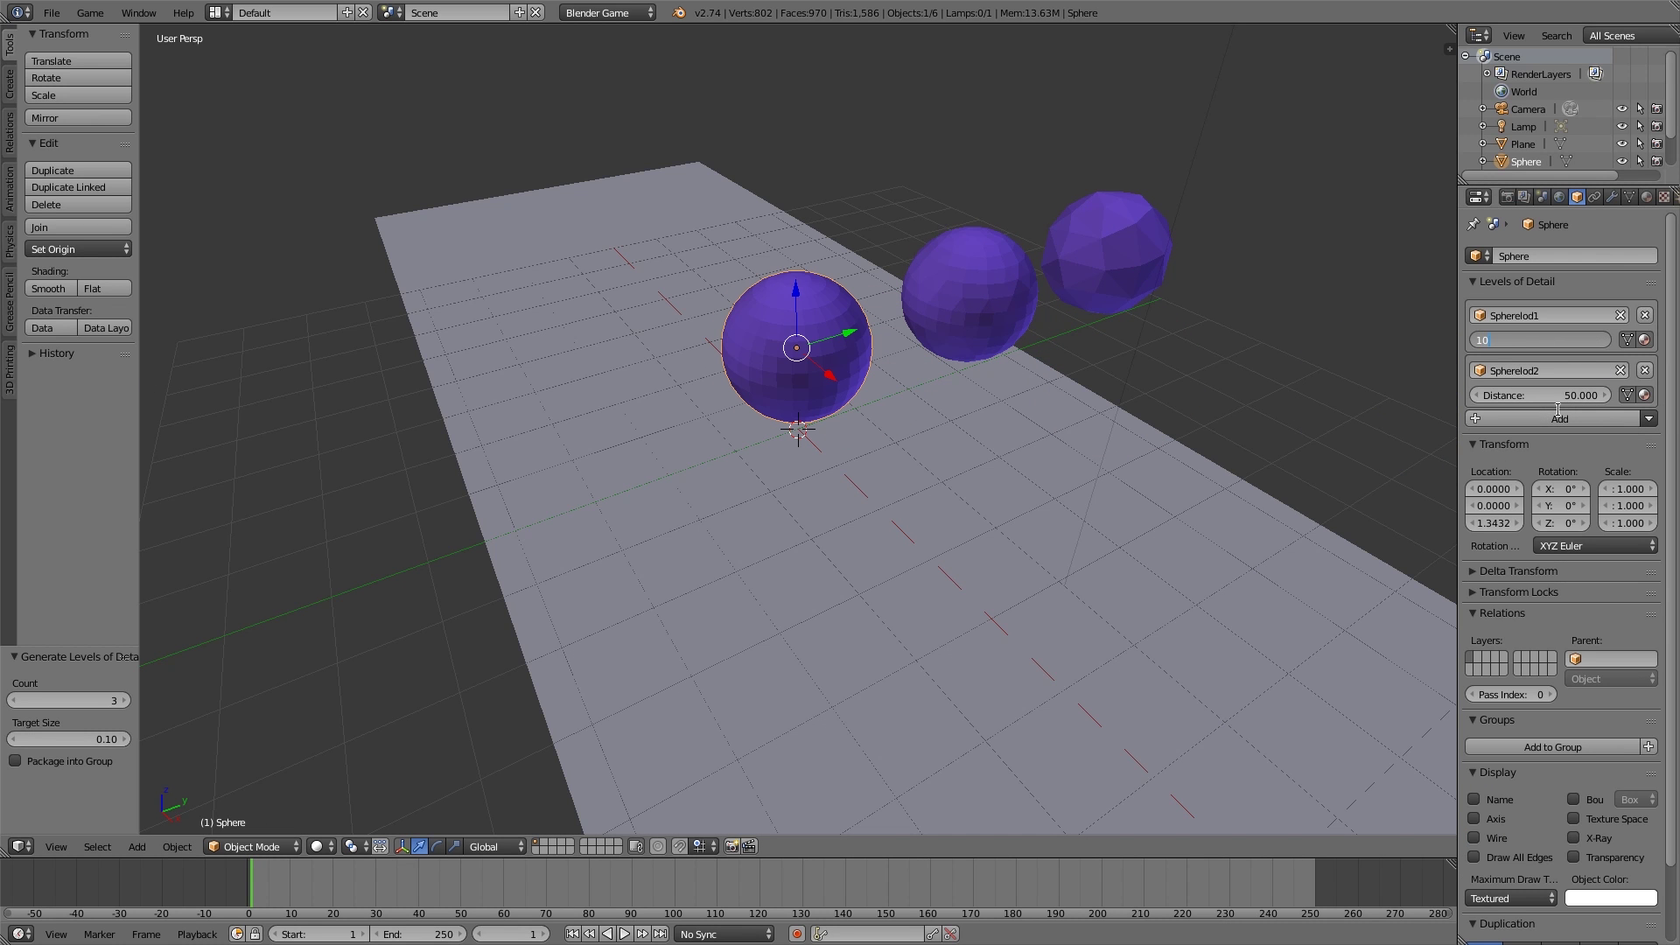
left_click(1546, 395)
type("15")
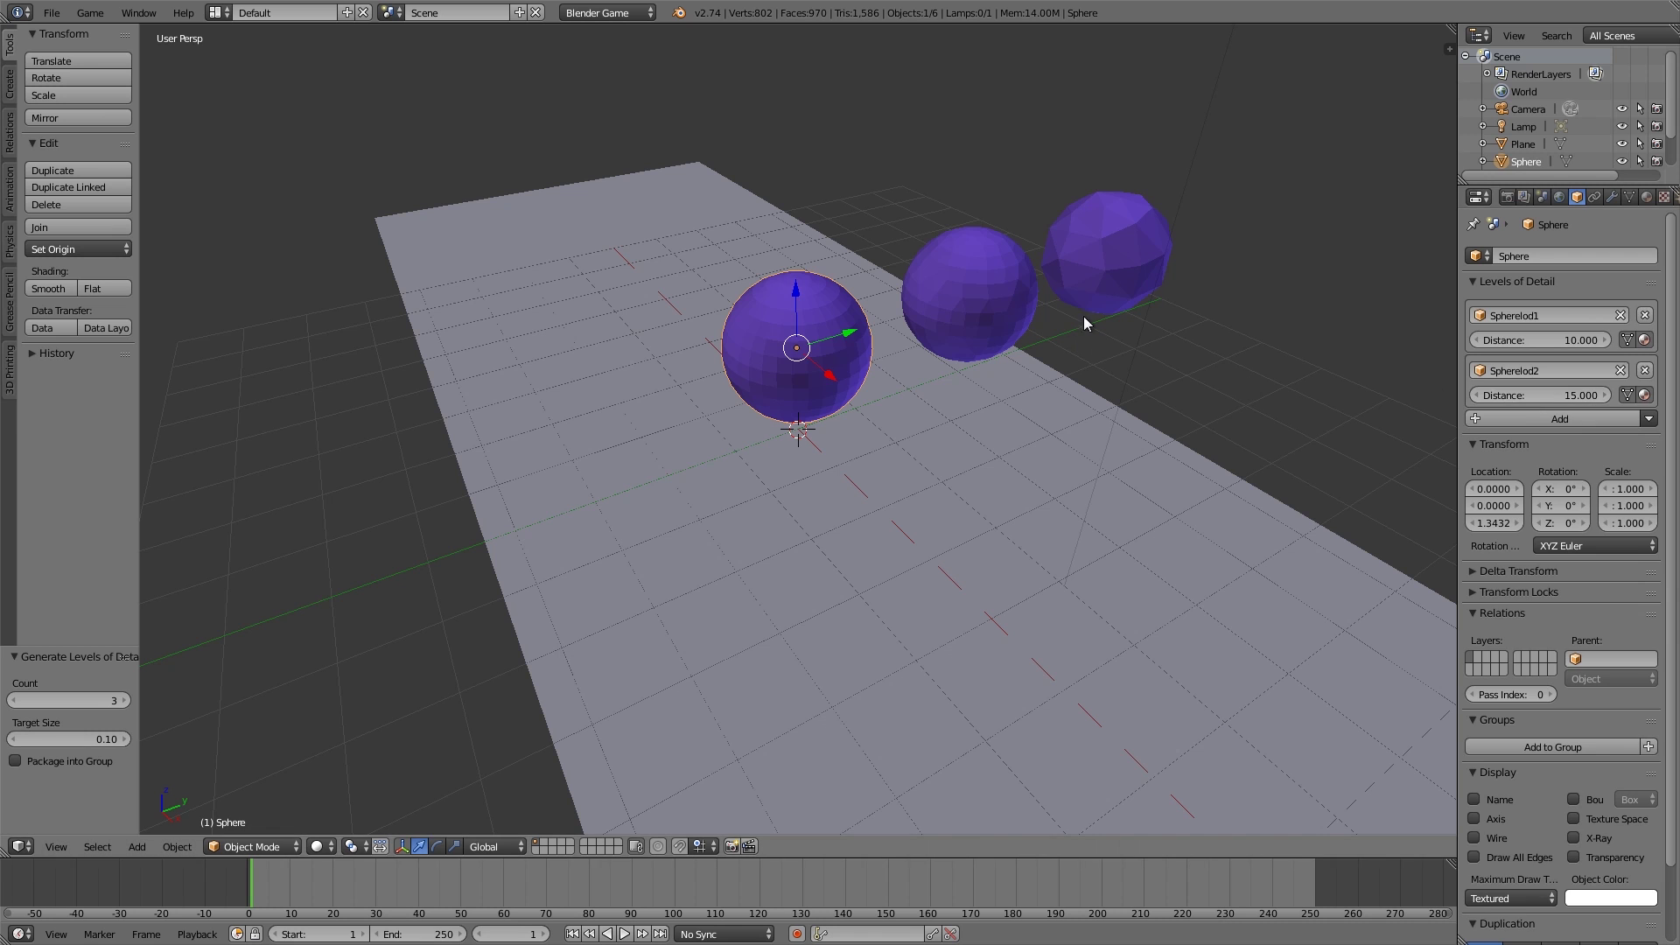
- Move both lower-detail spheres to layer 2
right_click(1083, 316)
right_click(979, 282, "shift")
key("m")
key("2")
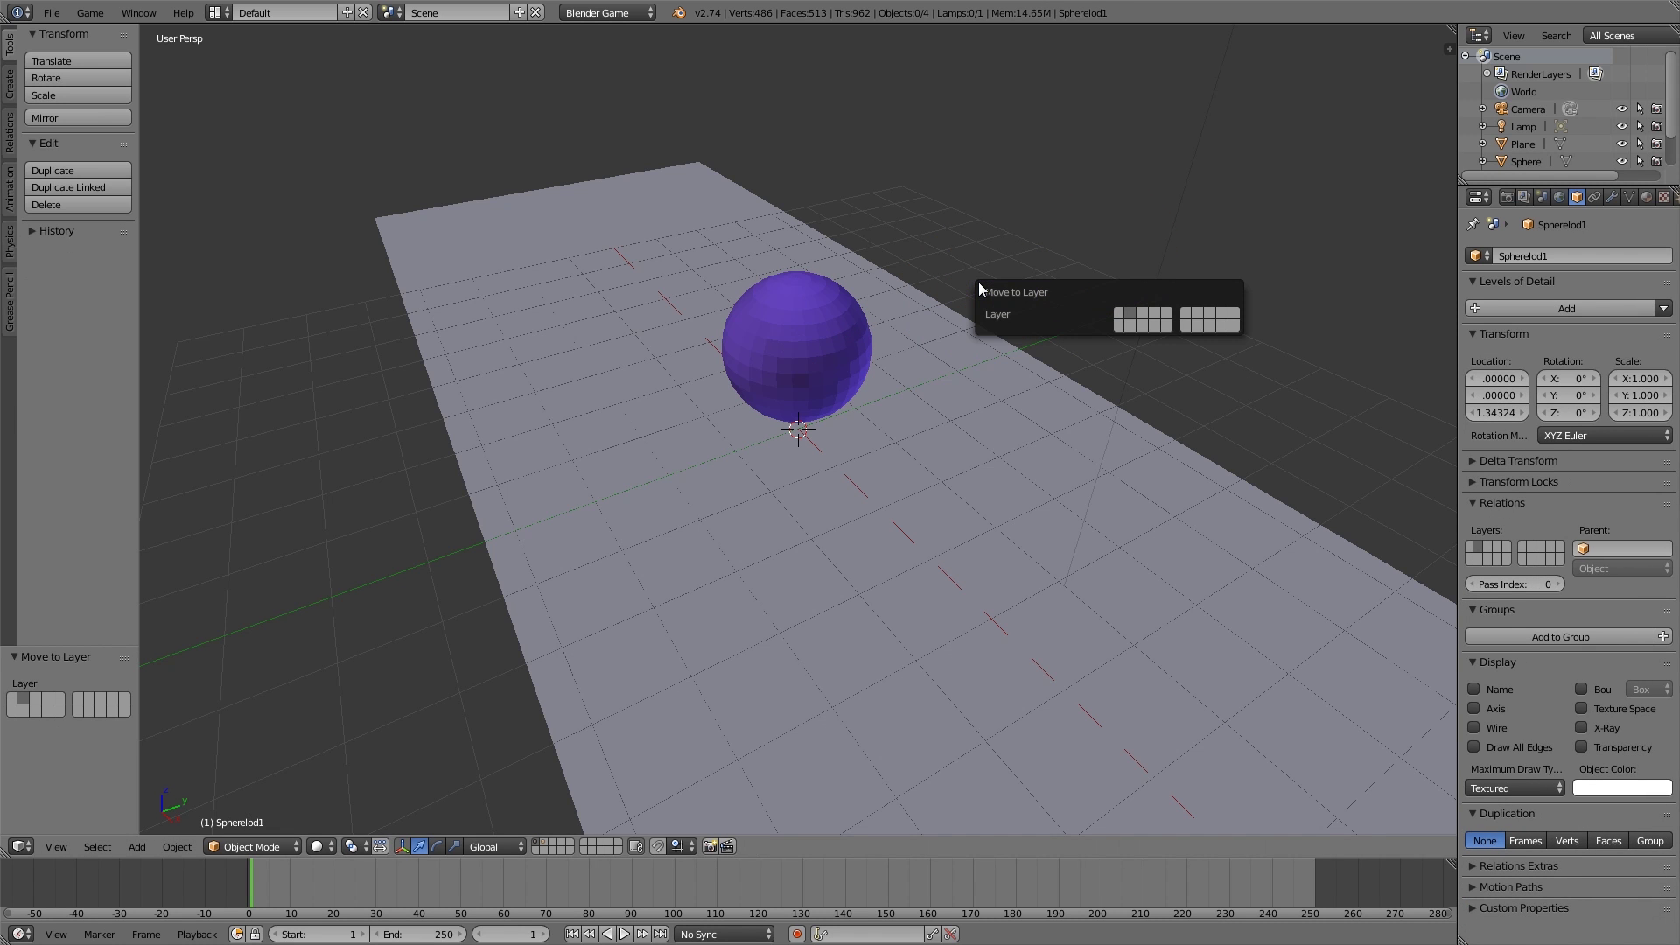
- Select the original Sphere and start moving it along the X axis
scroll(871, 395, "down", 1)
middle_click_drag(838, 363, 915, 374)
right_click(861, 399)
scroll(889, 434, "down", 4)
scroll(918, 389, "up", 4)
key("g")
key("x")
left_click(581, 380)
scroll(671, 376, "down", 4)
scroll(670, 377, "down", 2)
mouse_move(820, 415)
middle_mouse_down()
mouse_move(881, 399)
mouse_move(849, 429)
middle_mouse_up()
scroll(880, 399, "down", 3)
mouse_move(758, 404)
middle_mouse_down()
mouse_move(848, 414)
mouse_move(770, 421)
middle_mouse_up()
scroll(754, 427, "up", 5)
middle_click_drag(665, 401, 646, 390)
middle_click_drag(626, 380, 746, 382, "shift")
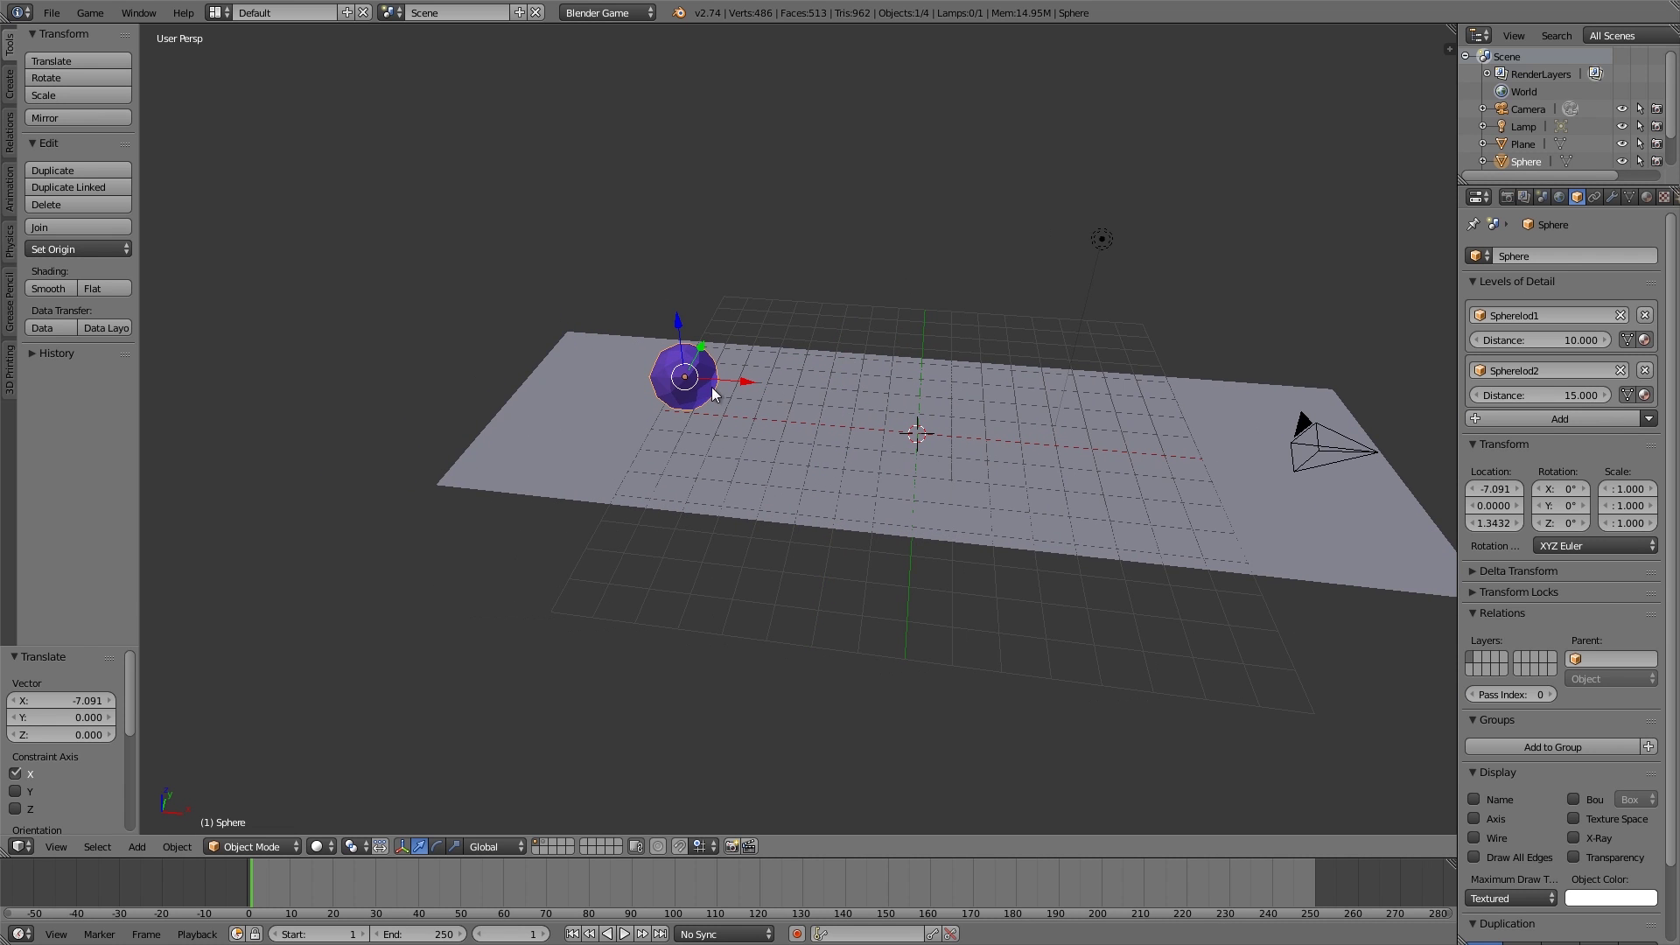
scroll(712, 386, "up", 4)
scroll(707, 345, "up", 3)
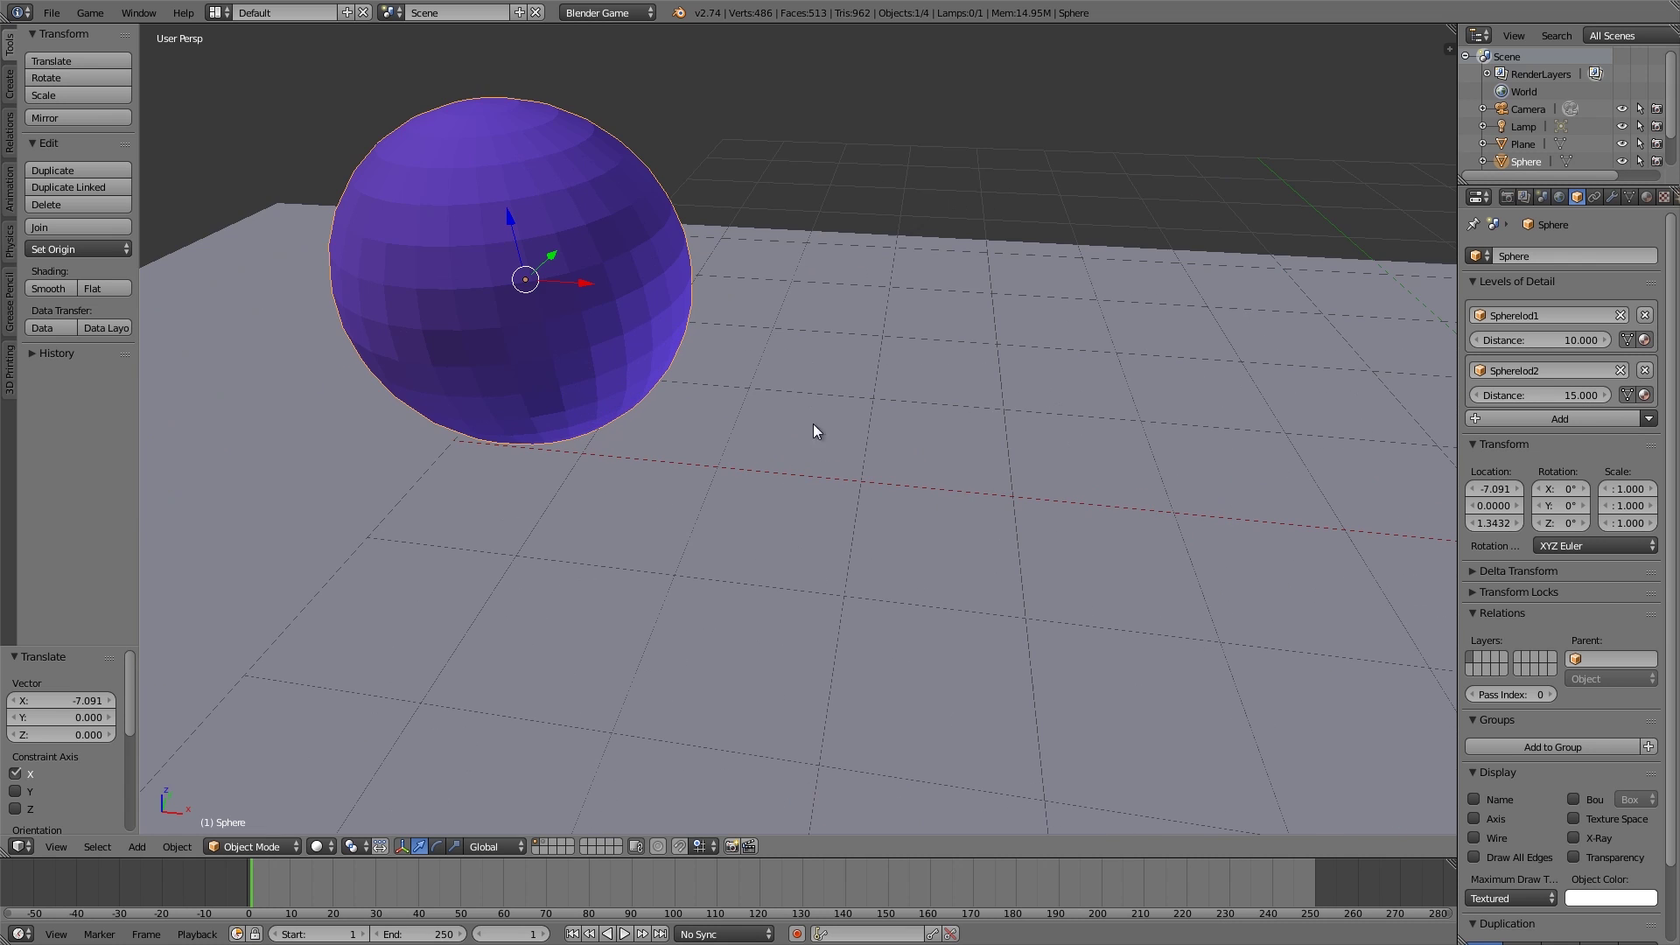
scroll(852, 324, "down", 5)
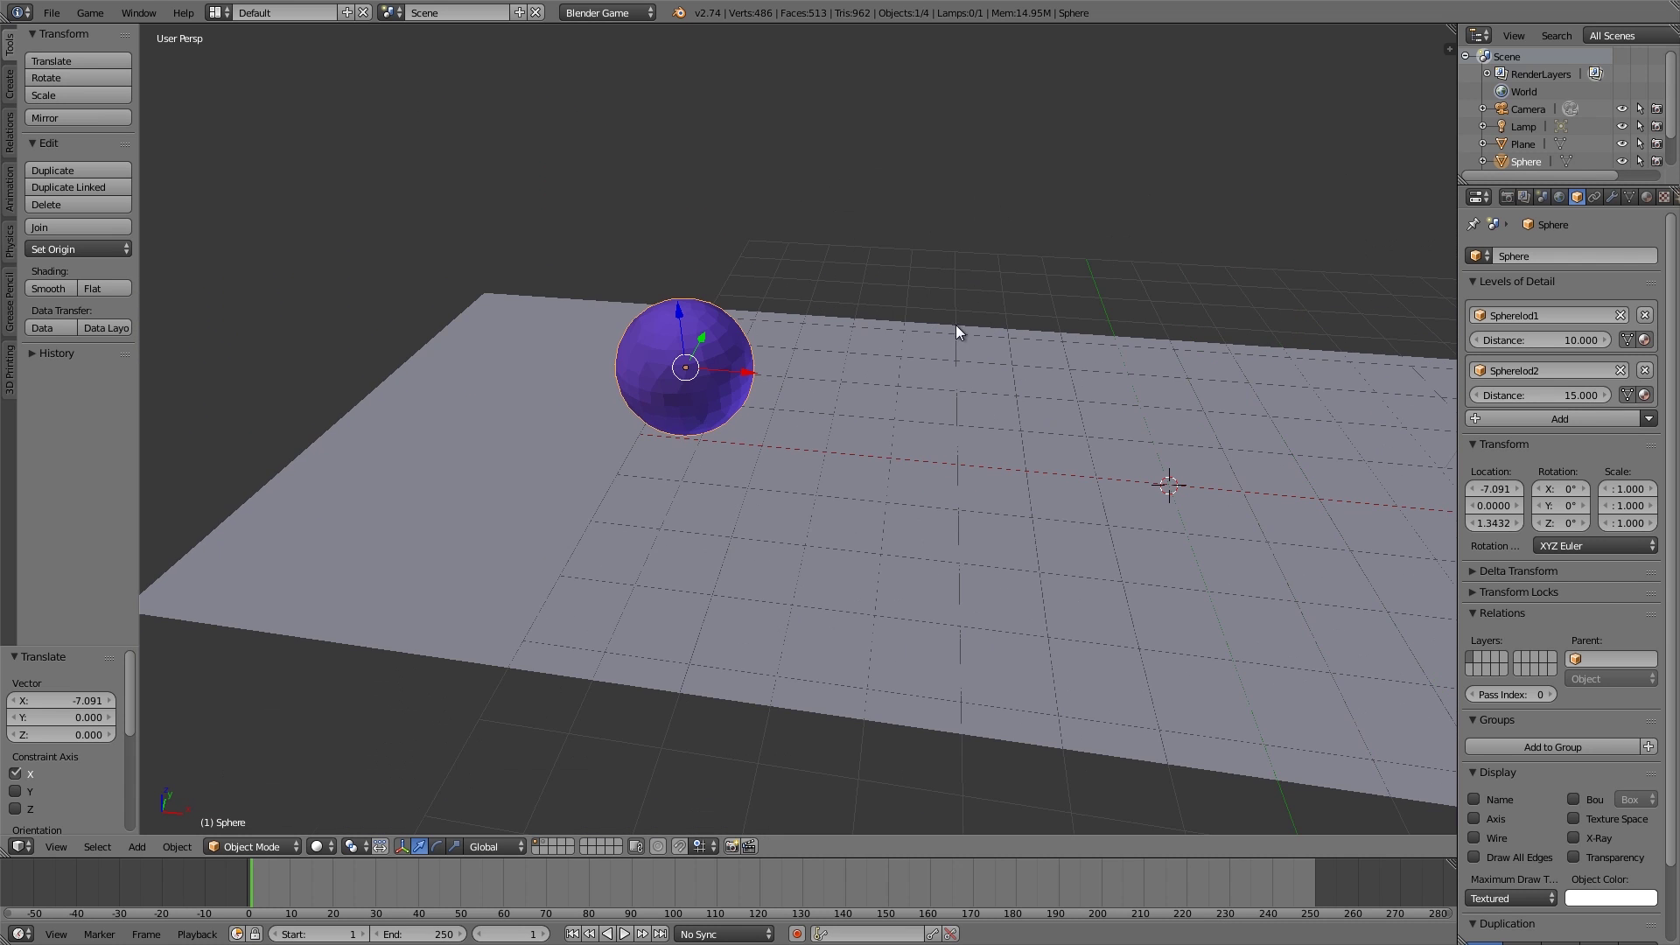
middle_click_drag(956, 324, 872, 343)
scroll(873, 343, "down", 2)
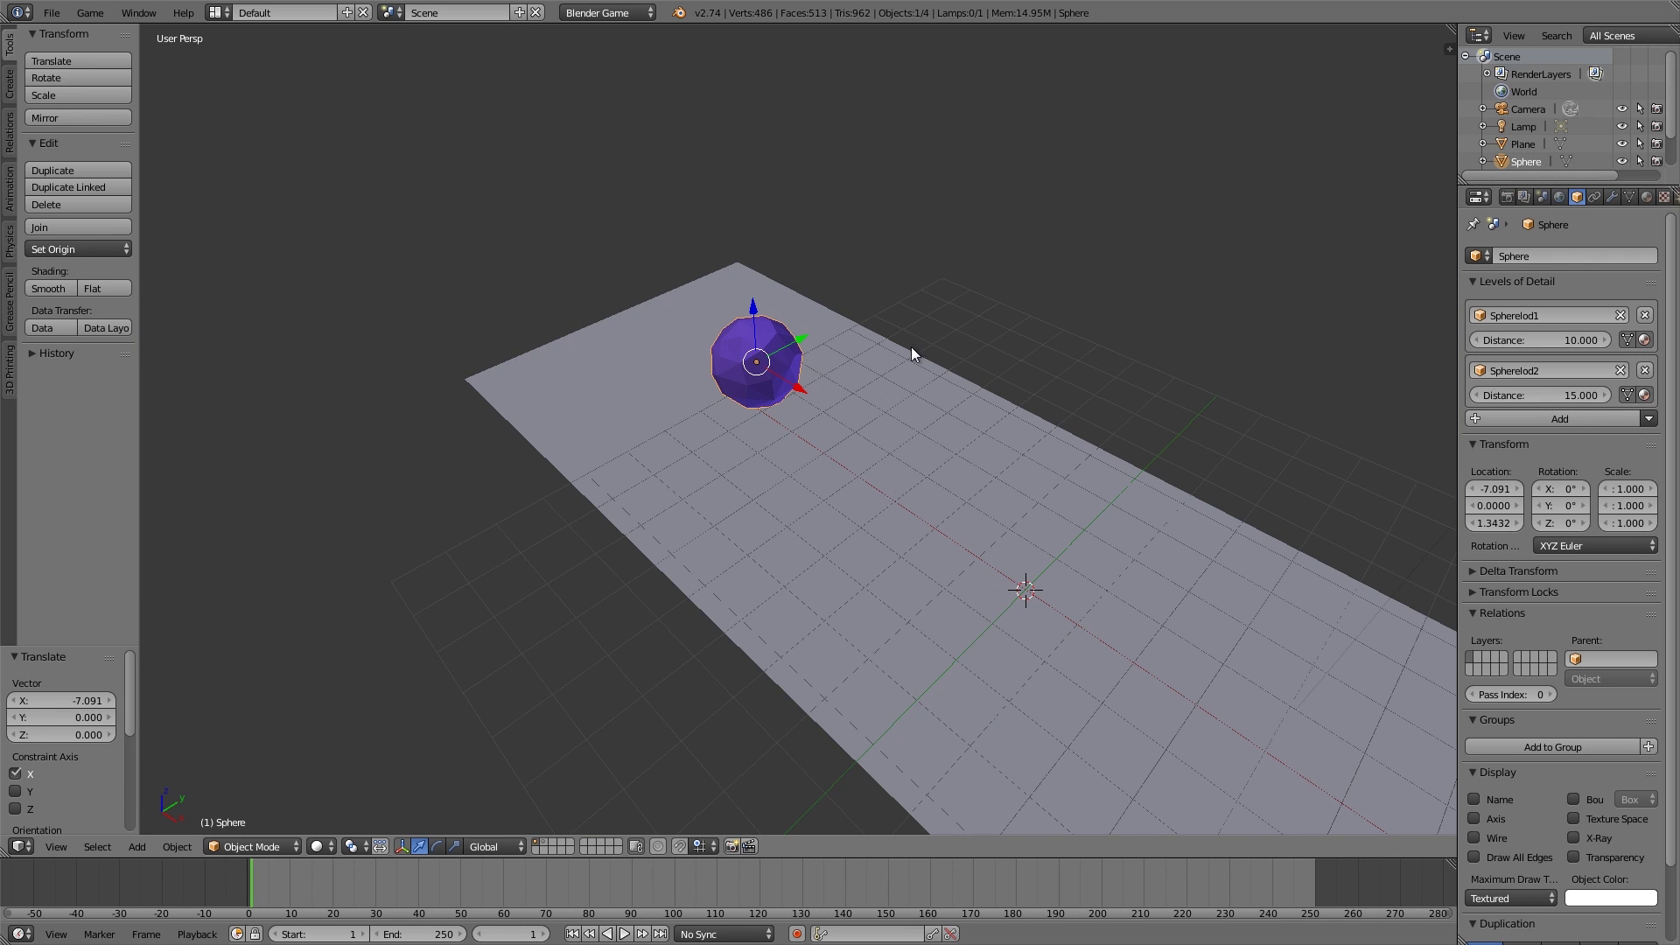
scroll(942, 359, "down", 2)
middle_click_drag(953, 459, 1006, 460)
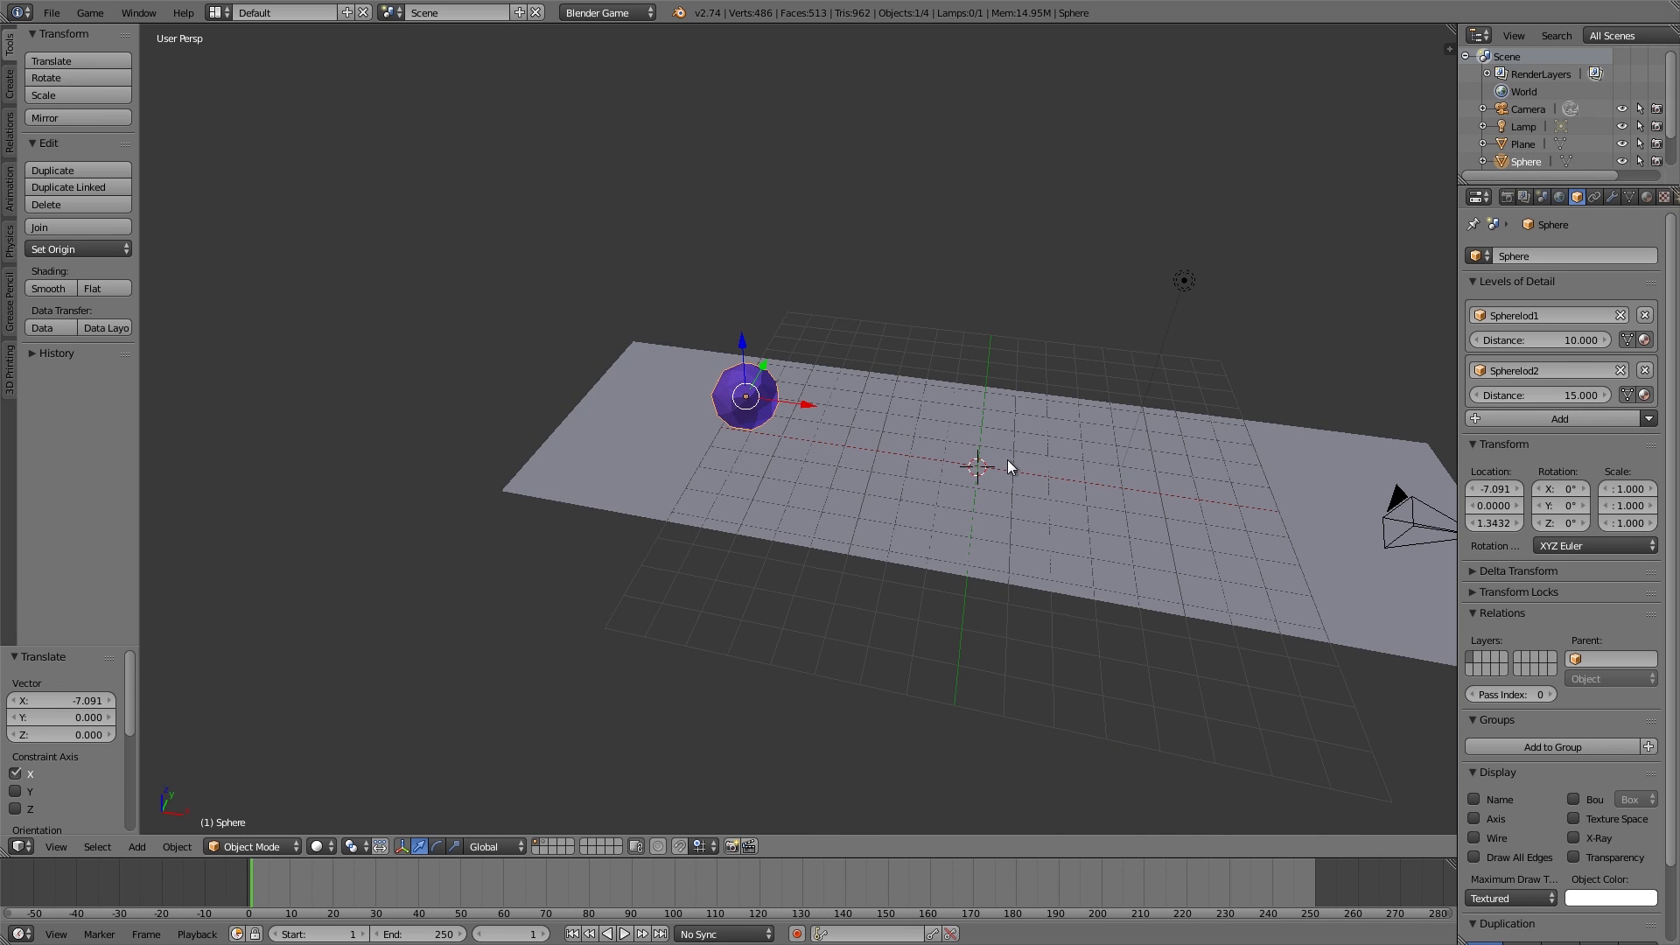
middle_click_drag(1208, 405, 1002, 387)
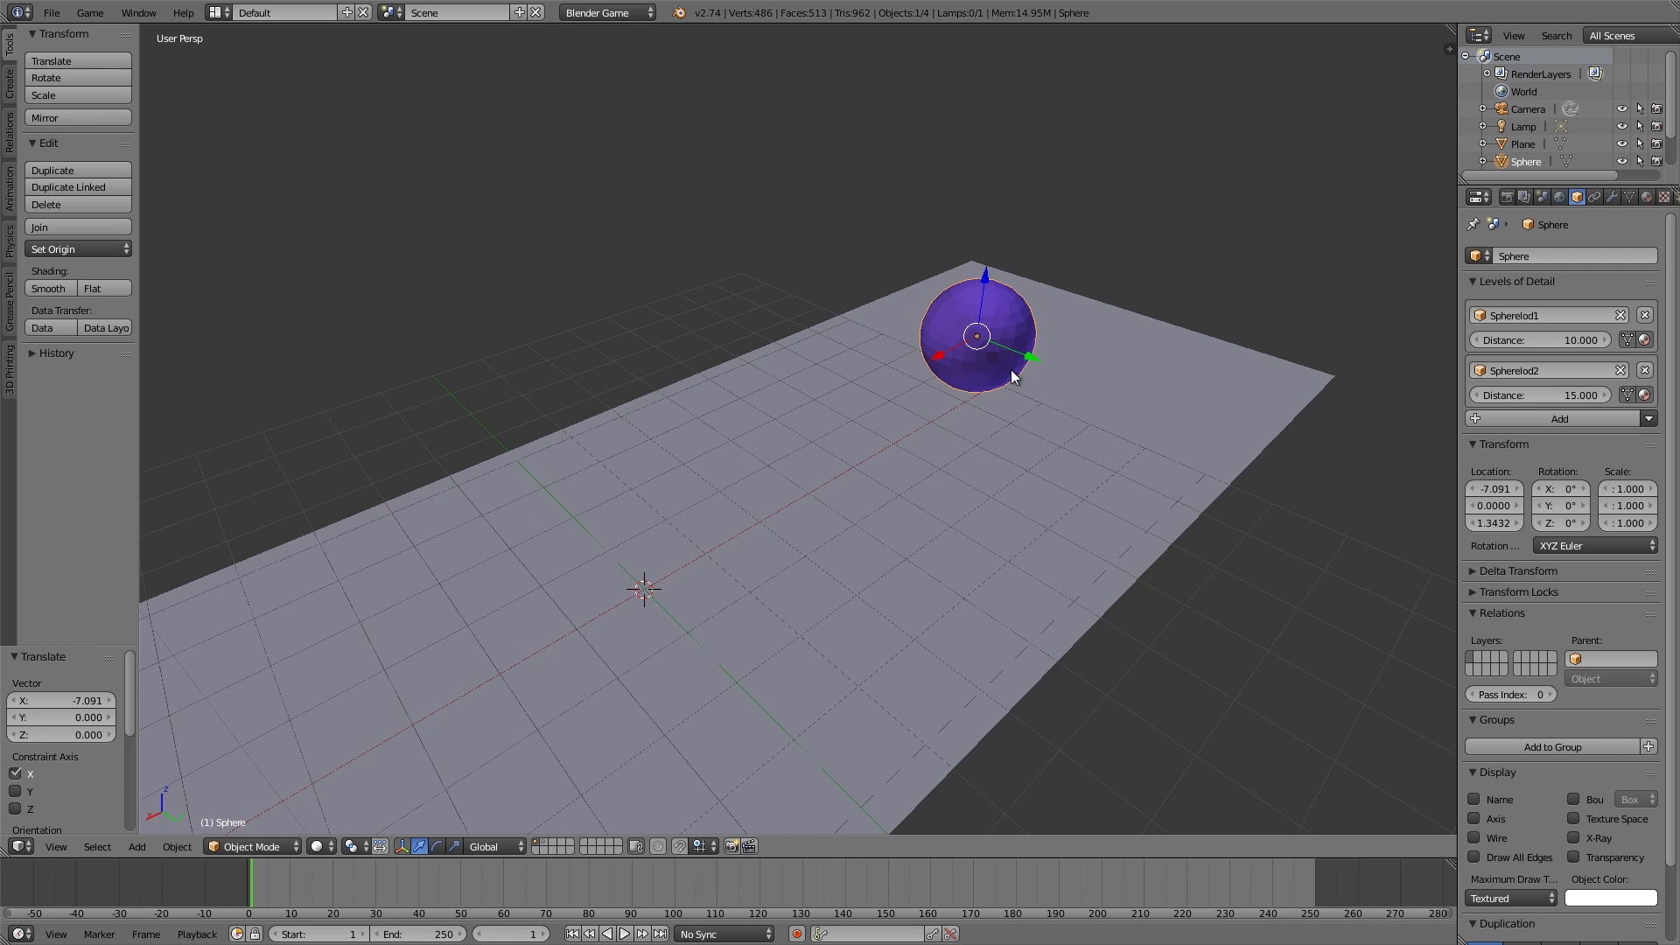
- Select the plane and UV-unwrap it in Edit Mode
right_click(809, 587)
scroll(810, 584, "down", 6)
middle_click_drag(824, 485, 765, 480)
scroll(755, 478, "up", 4)
scroll(757, 481, "down", 2)
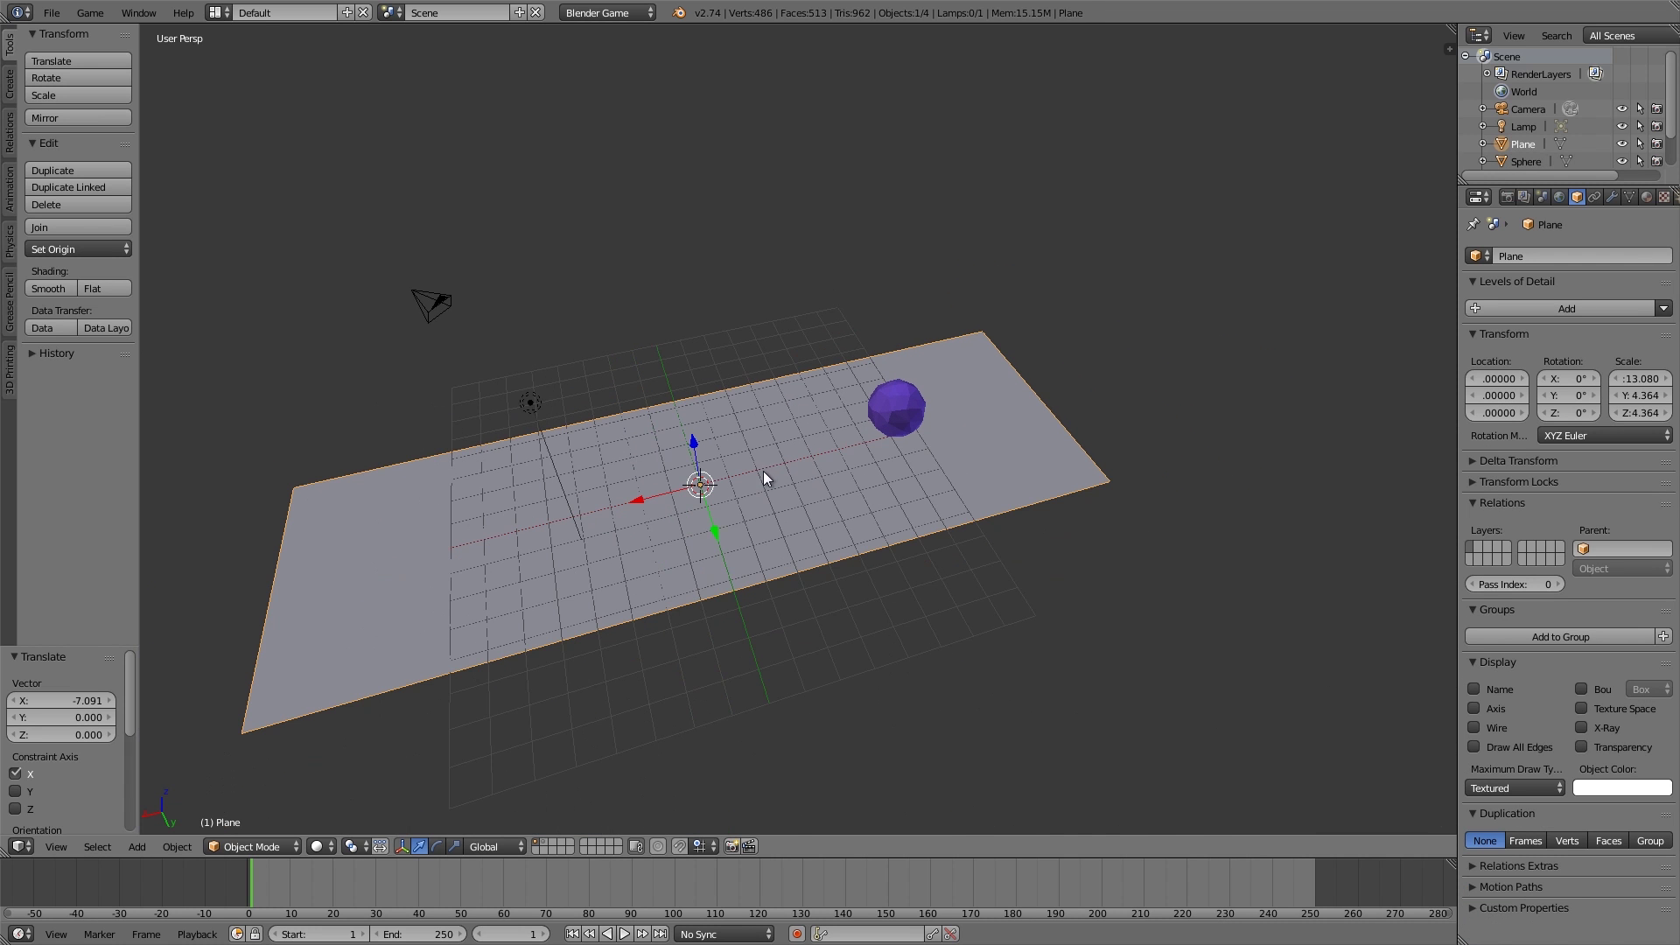
key("Tab")
key("u")
left_click(829, 507)
key("Tab")
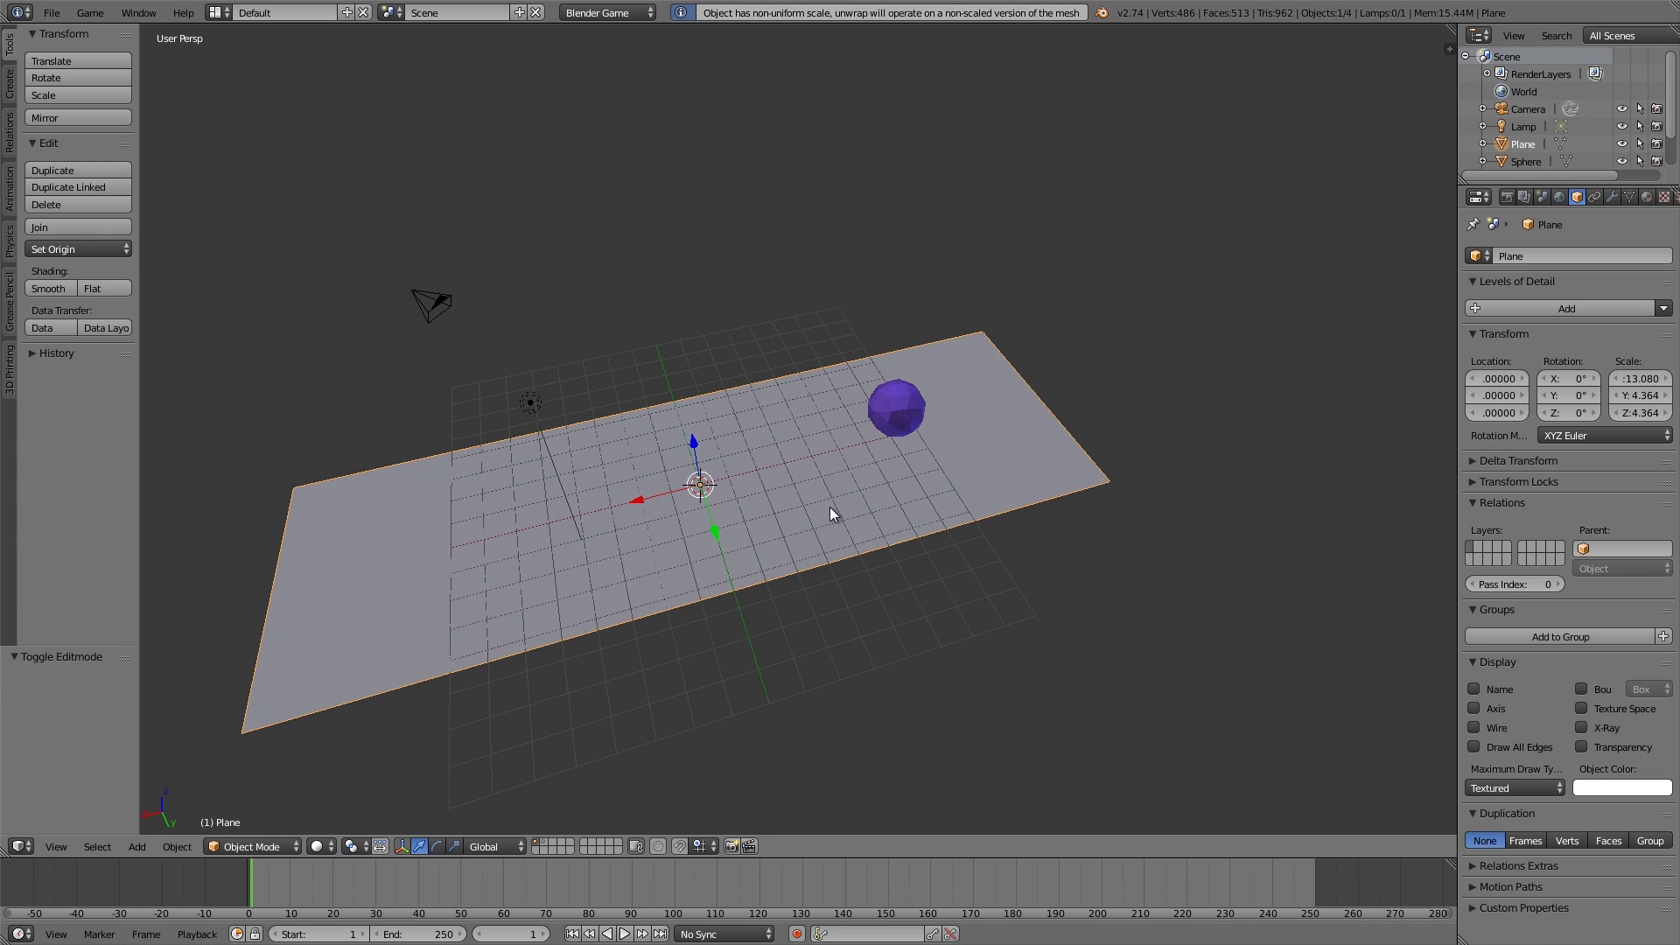
- Apply the plane's scale to 1.000 and unwrap its UVs again
key("ctrl+a")
left_click(826, 506)
key("Tab")
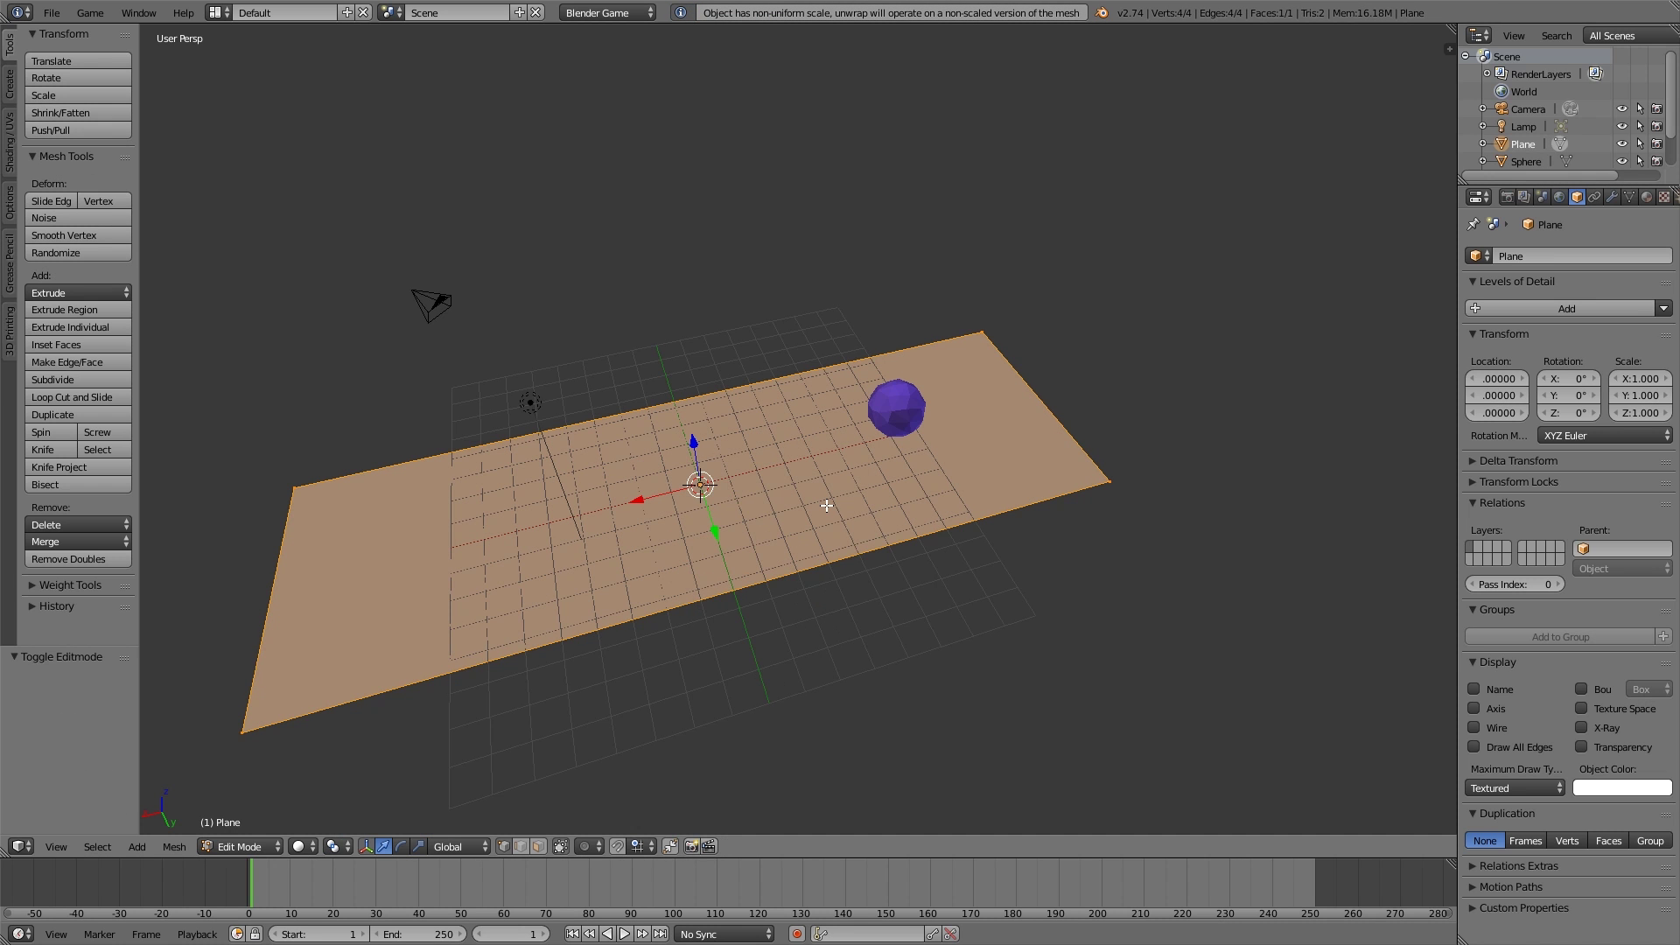
key("u")
left_click(826, 506)
key("Tab")
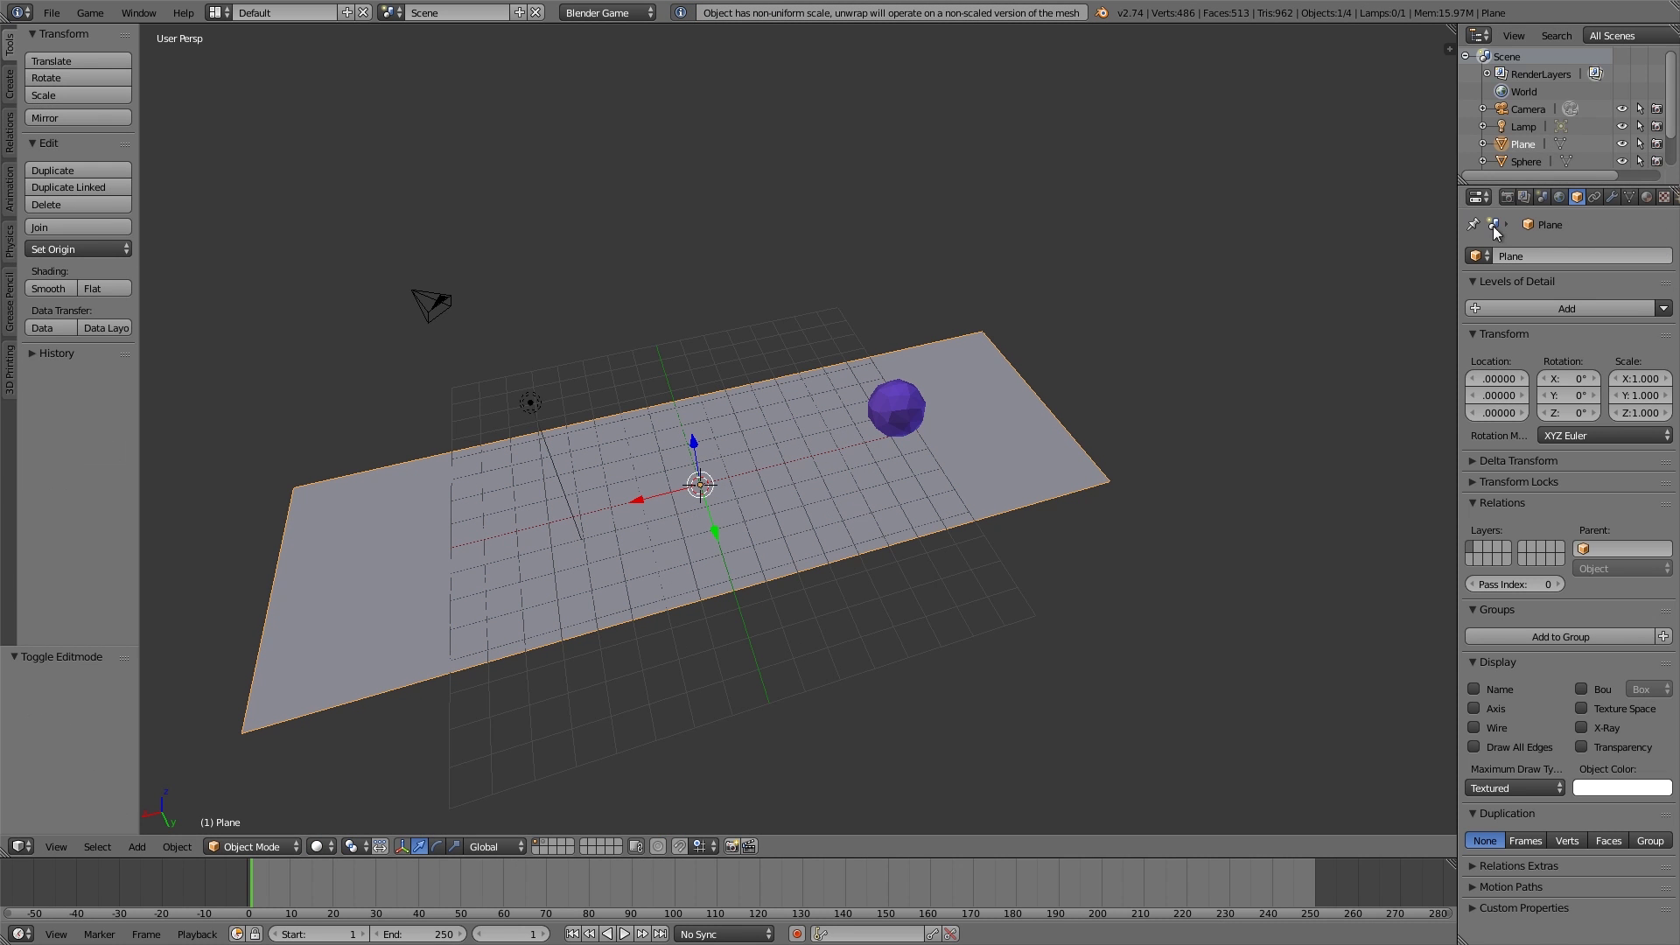
- Set the animation frame rate to 60 in the render settings
left_click(1506, 196)
scroll(1594, 588, "down", 5)
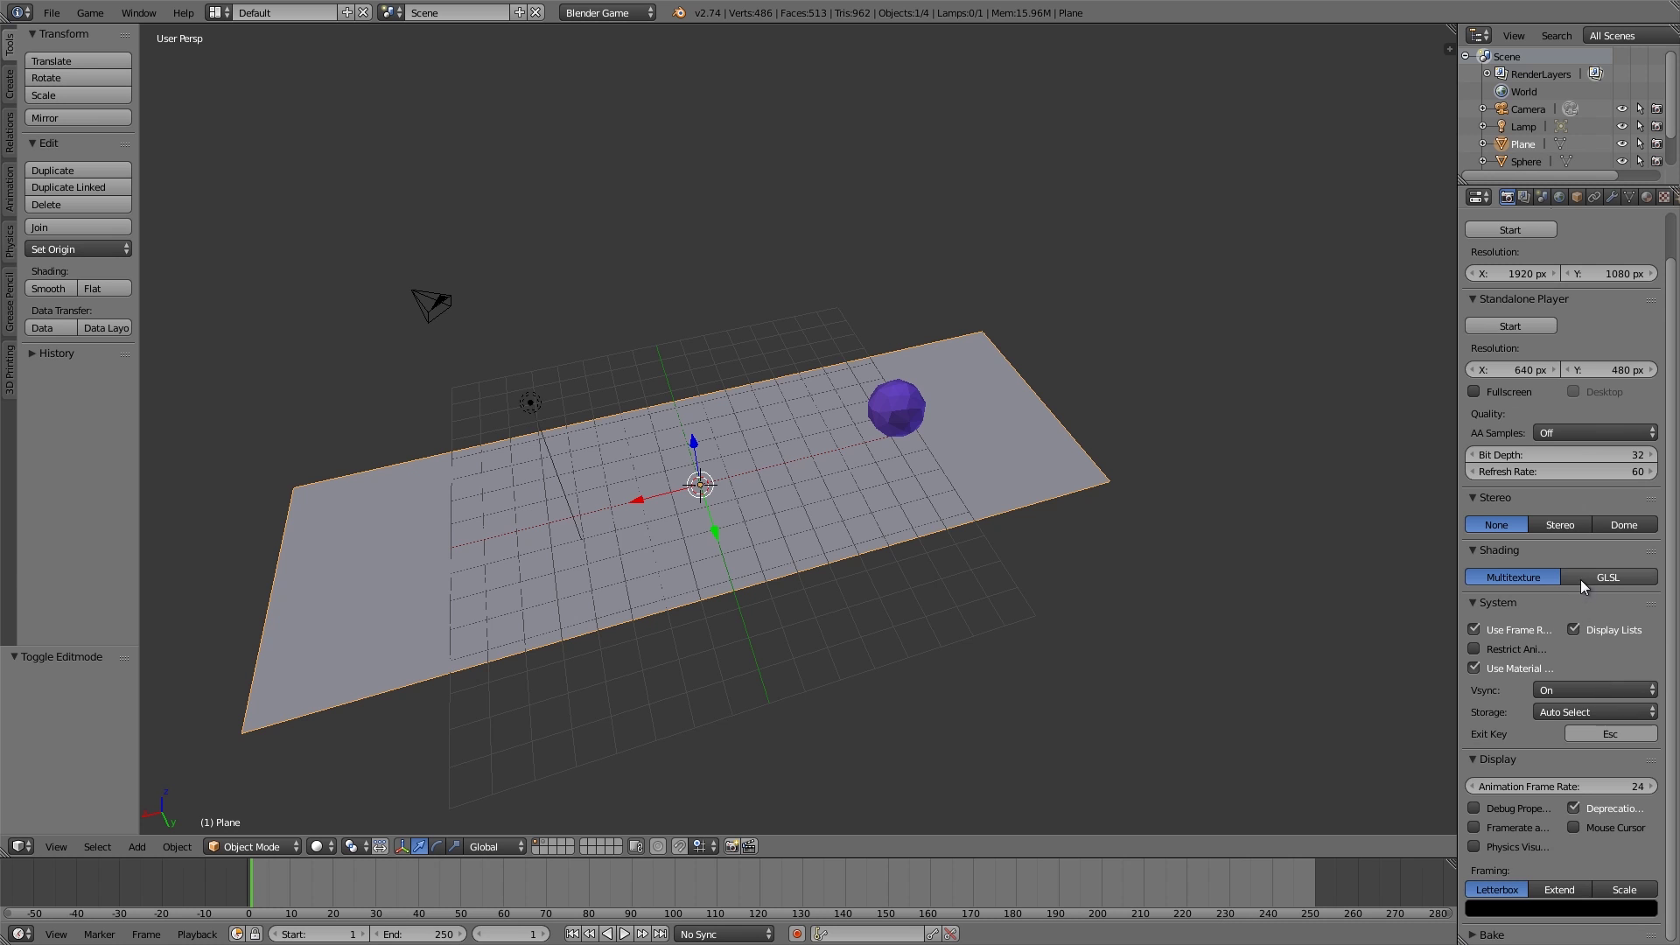
scroll(1531, 805, "down", 1)
left_click(1540, 786)
type("60")
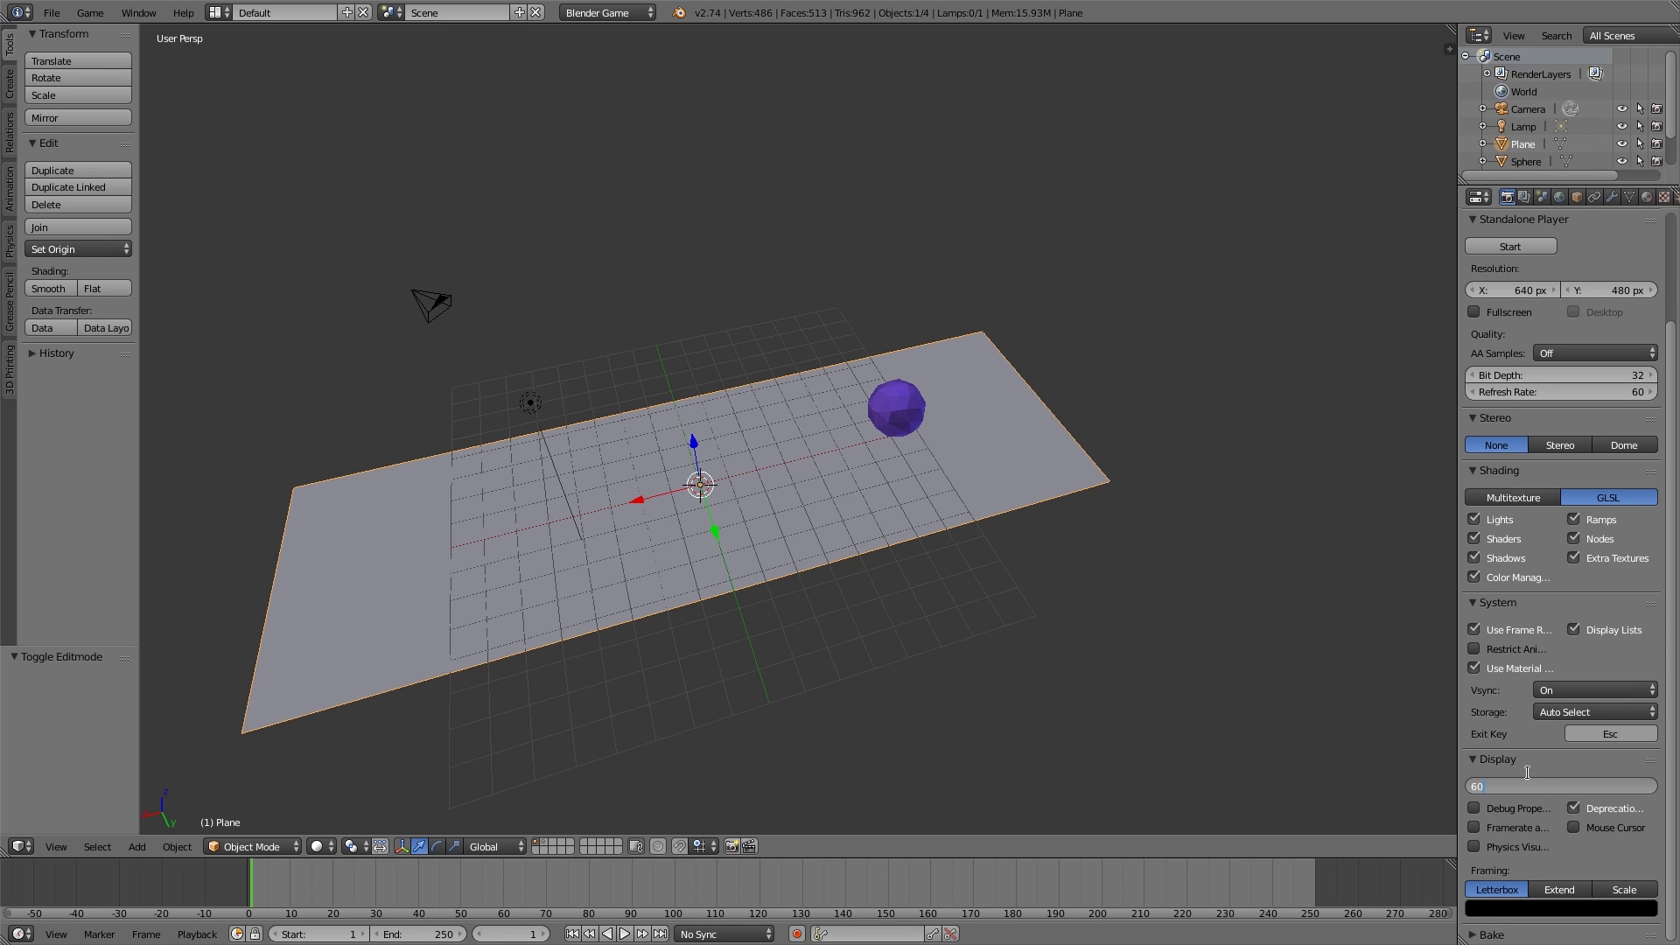
key("Return")
- Switch the viewport to textured shading with Alt+Z
mouse_move(898, 428)
middle_mouse_down()
mouse_move(844, 469)
mouse_move(933, 454)
mouse_move(890, 485)
mouse_move(711, 479)
mouse_move(807, 454)
middle_mouse_up()
key("alt+z")
scroll(711, 480, "up", 2)
scroll(807, 454, "down", 3)
- Give the plane a new material with a BarkDeciduous0107 image texture
left_click(1647, 197)
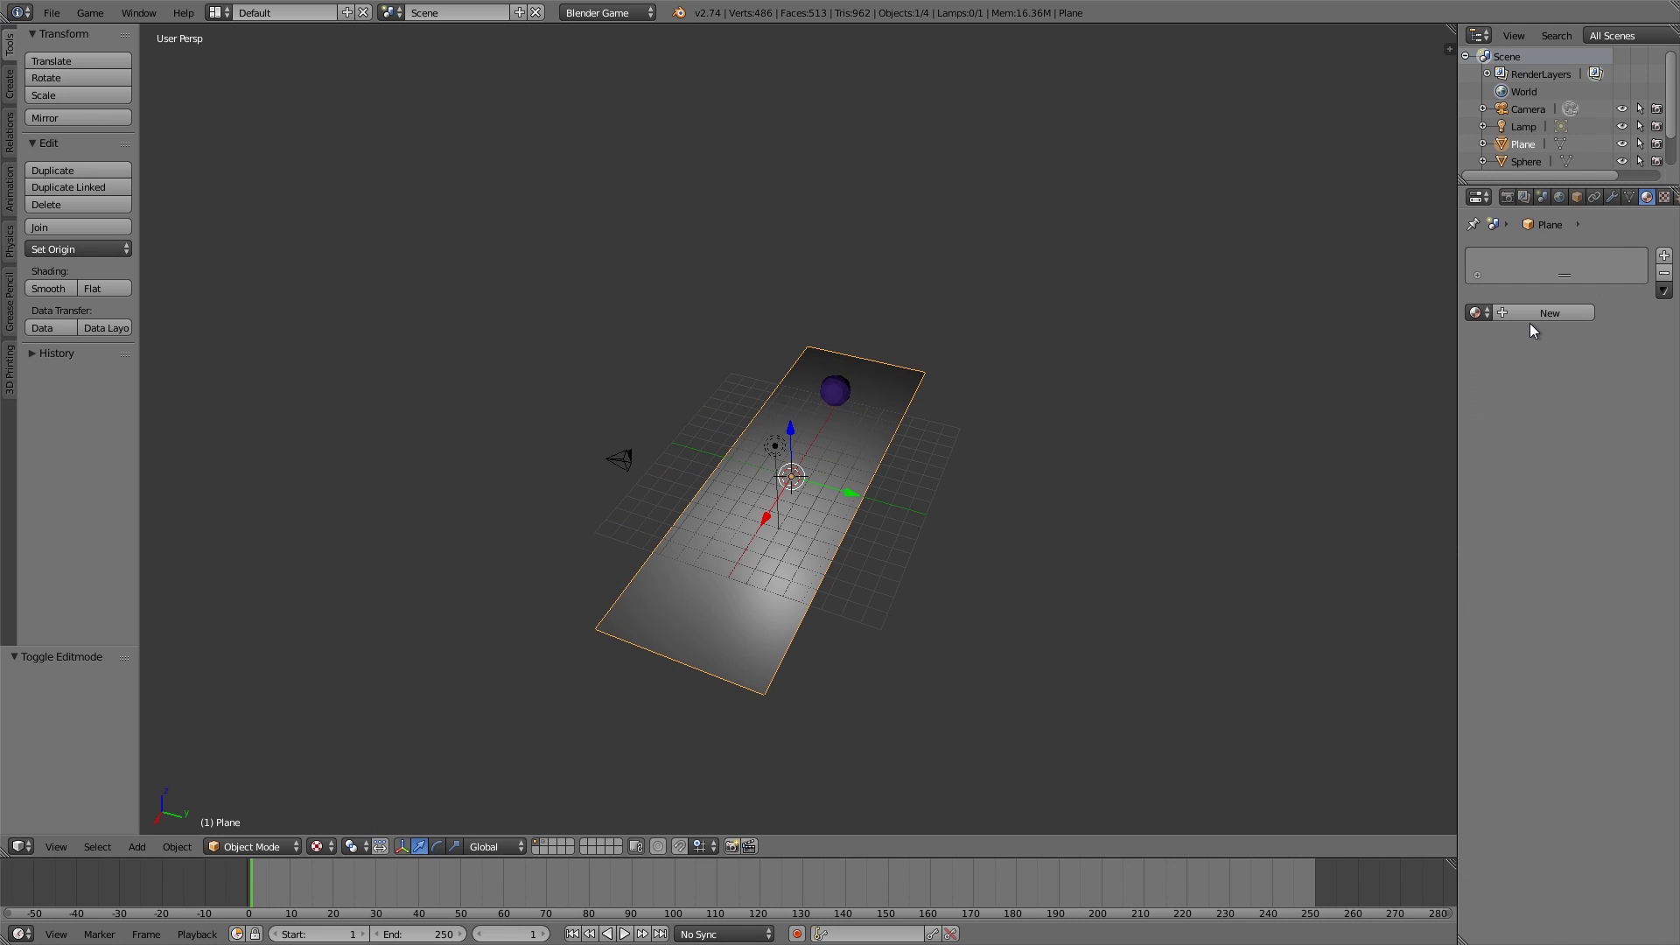
left_click(1529, 317)
scroll(1526, 439, "down", 5)
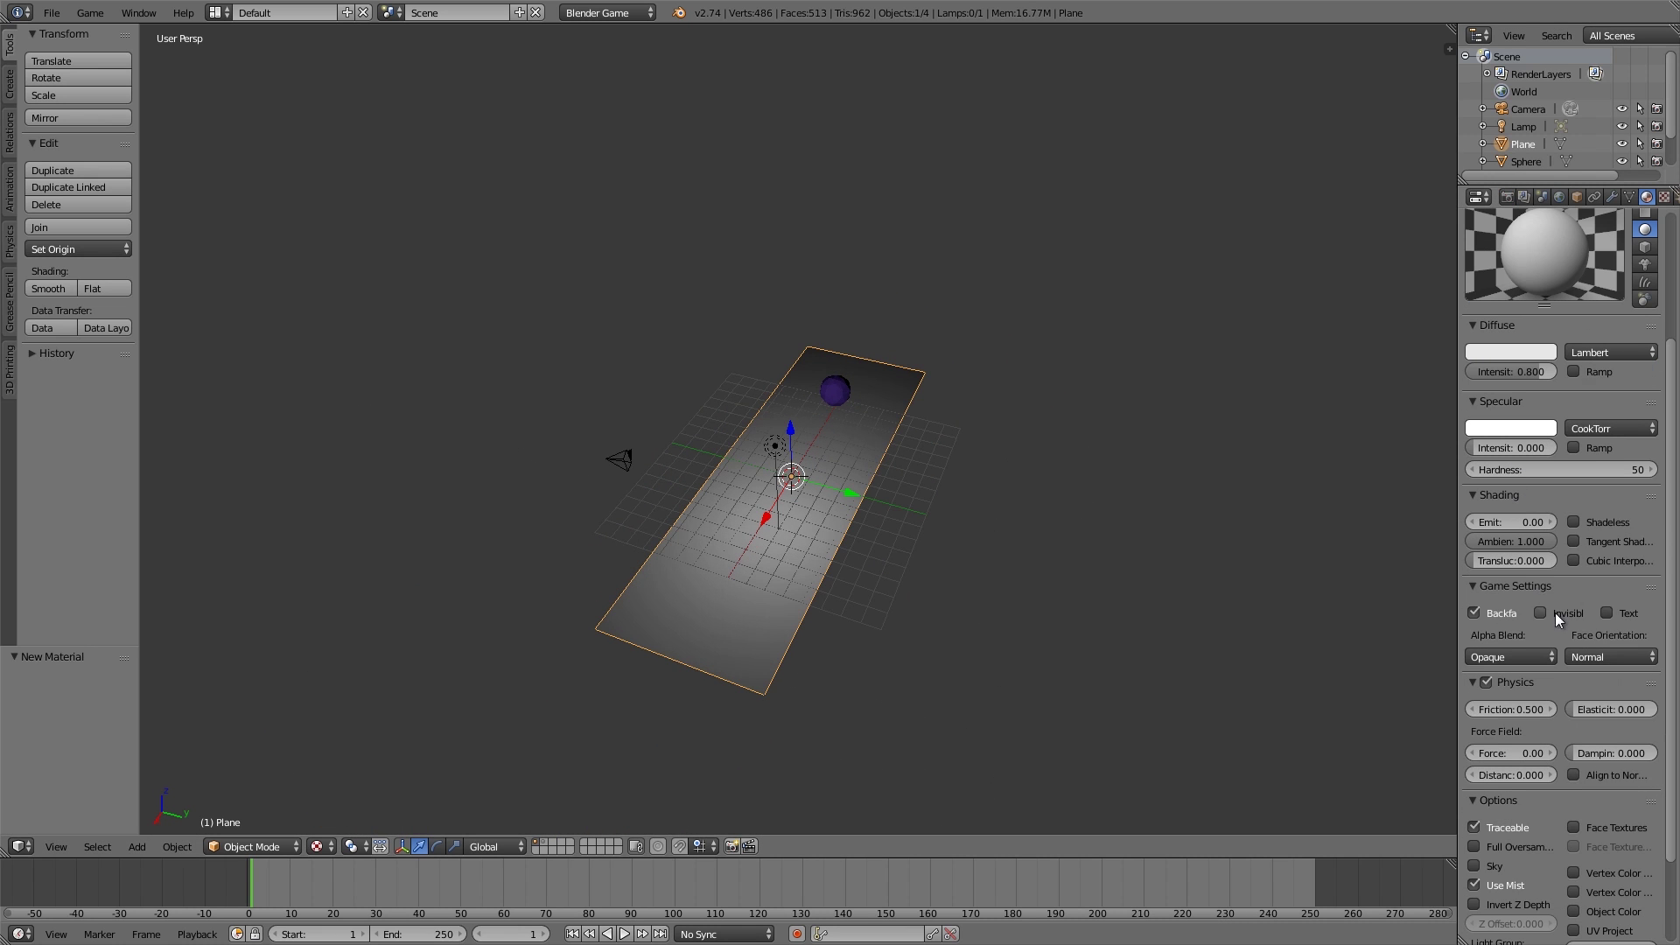
left_click(1664, 197)
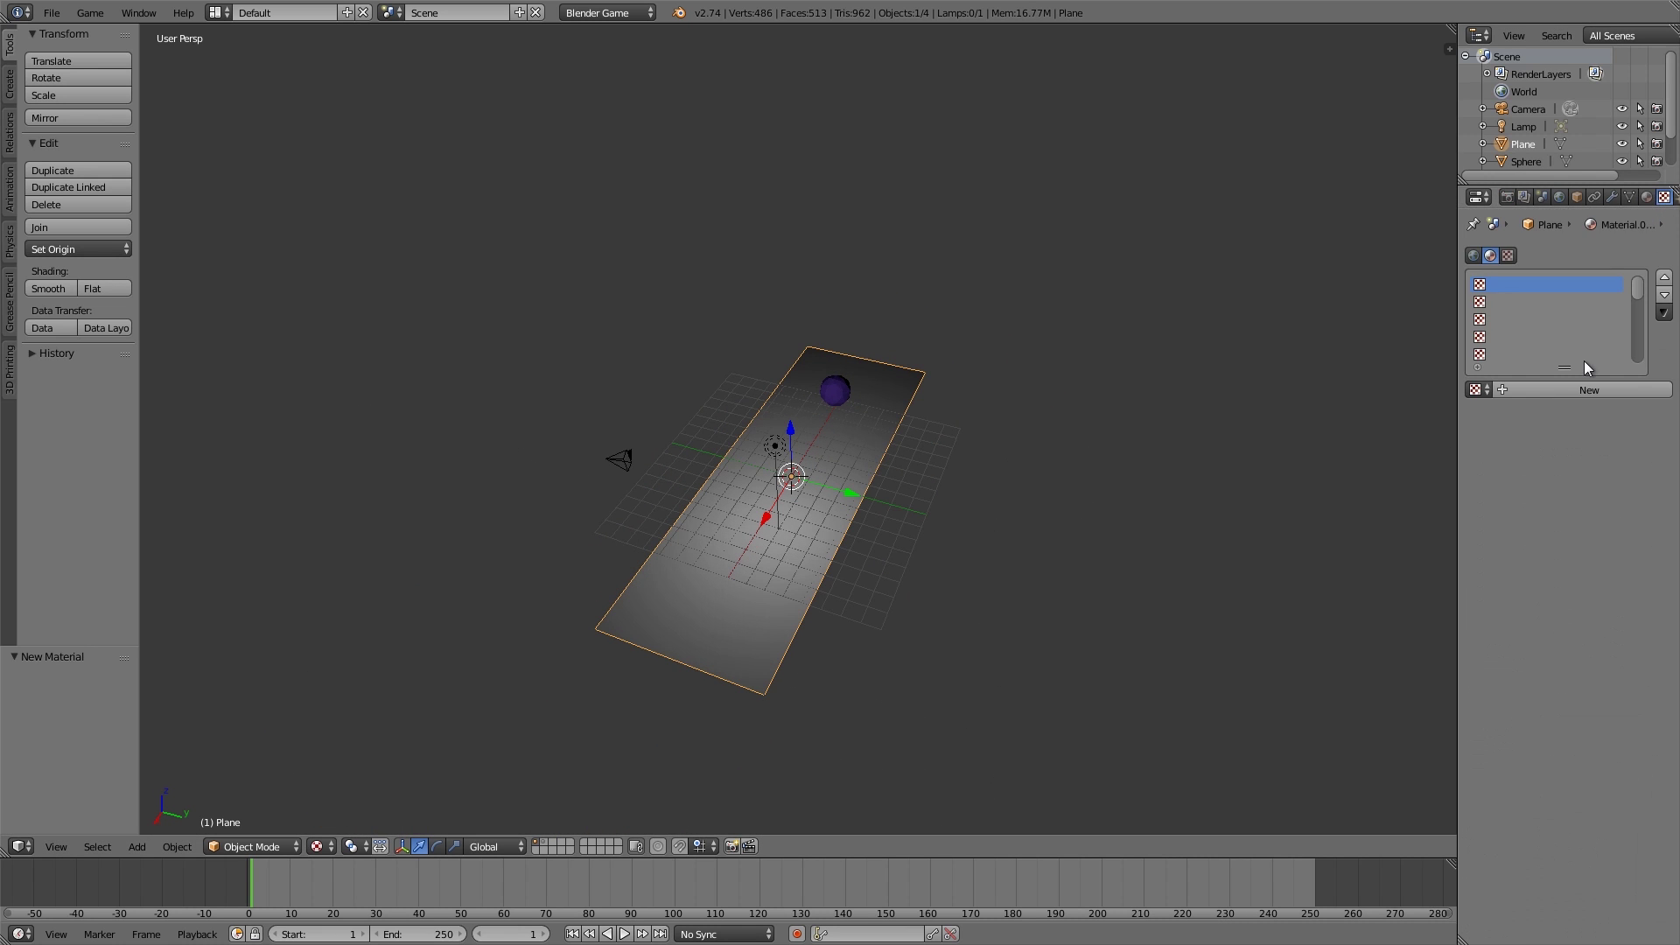
left_click(1549, 394)
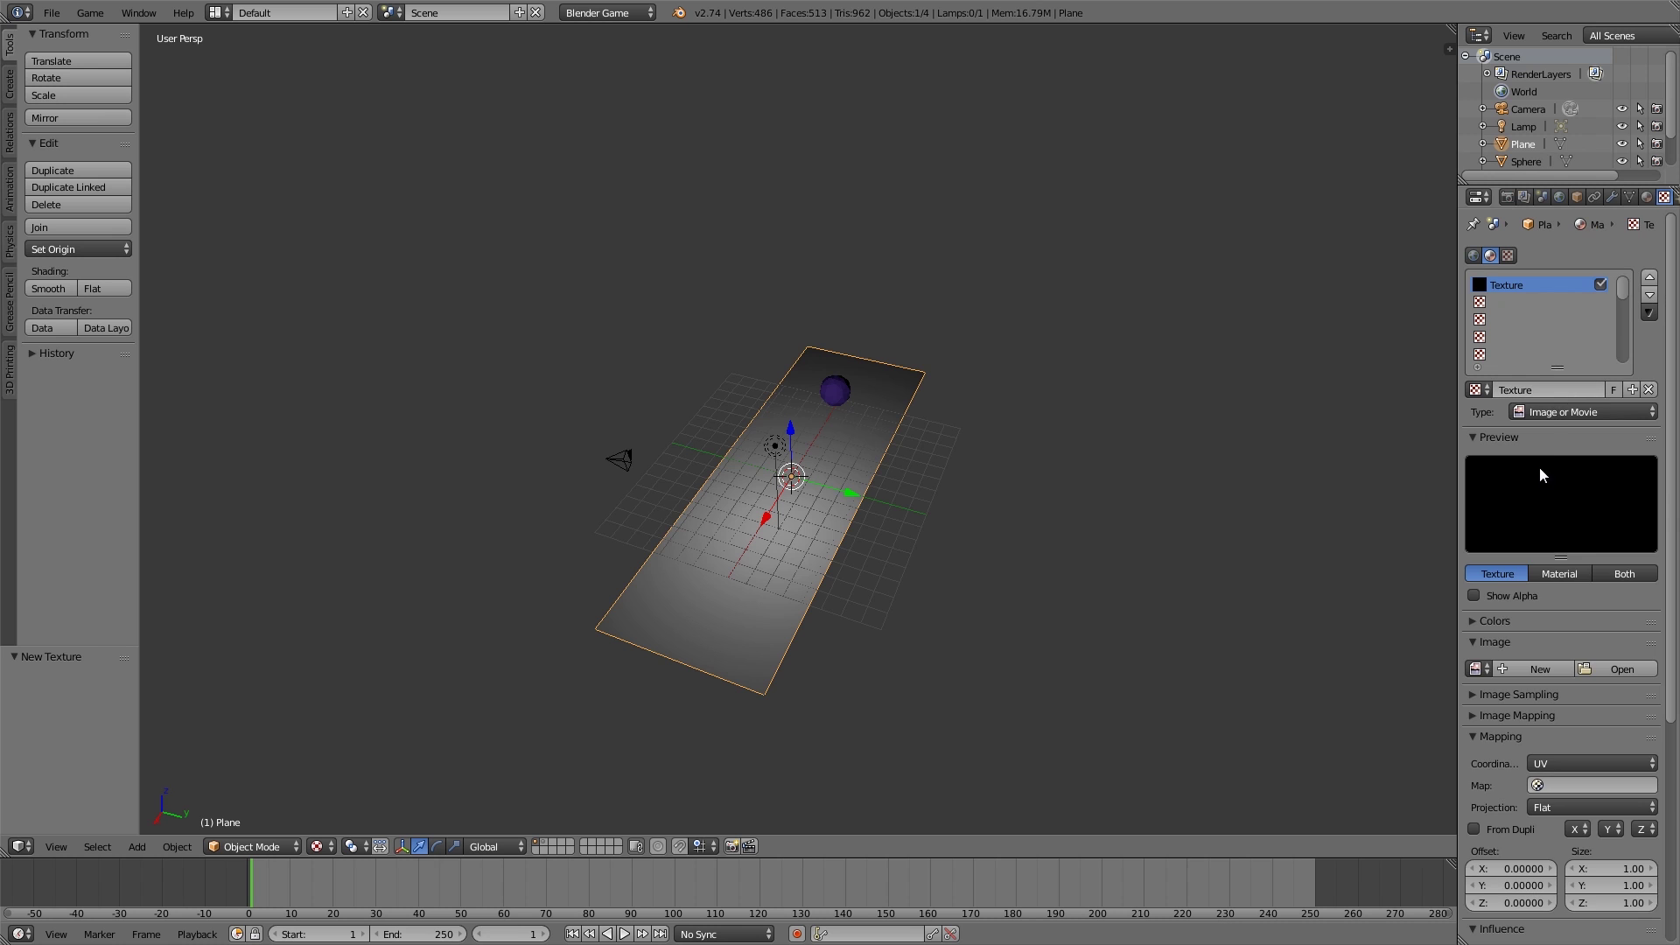
left_click(1588, 669)
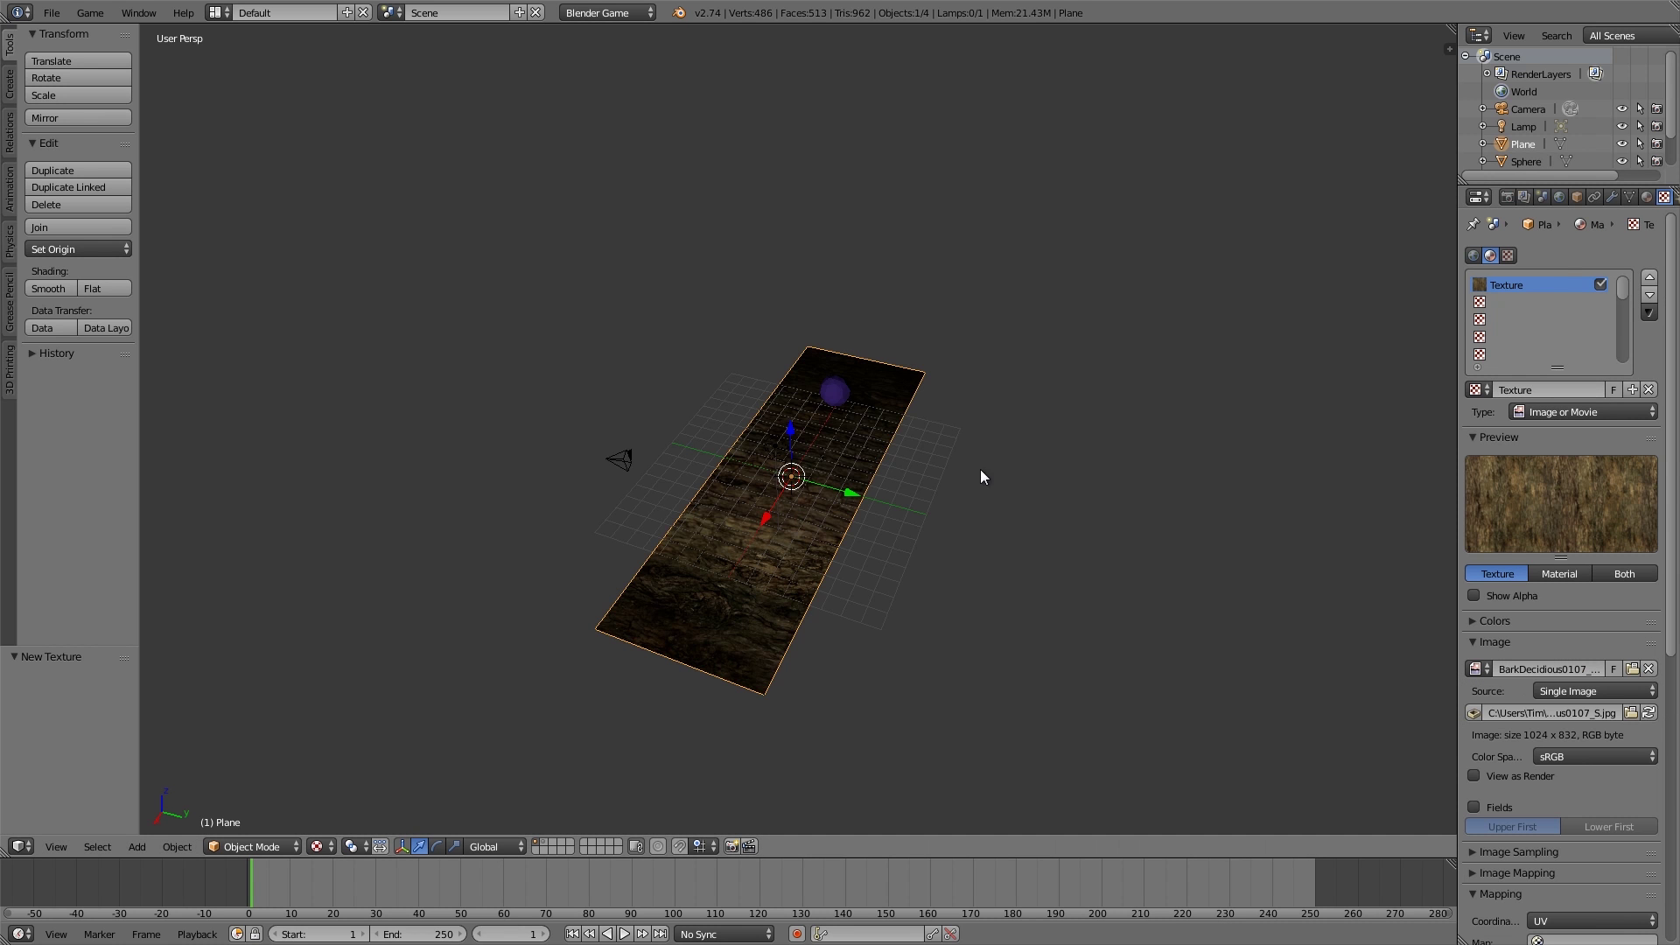
middle_click_drag(983, 477, 833, 395)
- Clear the camera's rotation, then rotate it 90° on Z and 90° on Y
right_click(685, 193)
key("alt+r")
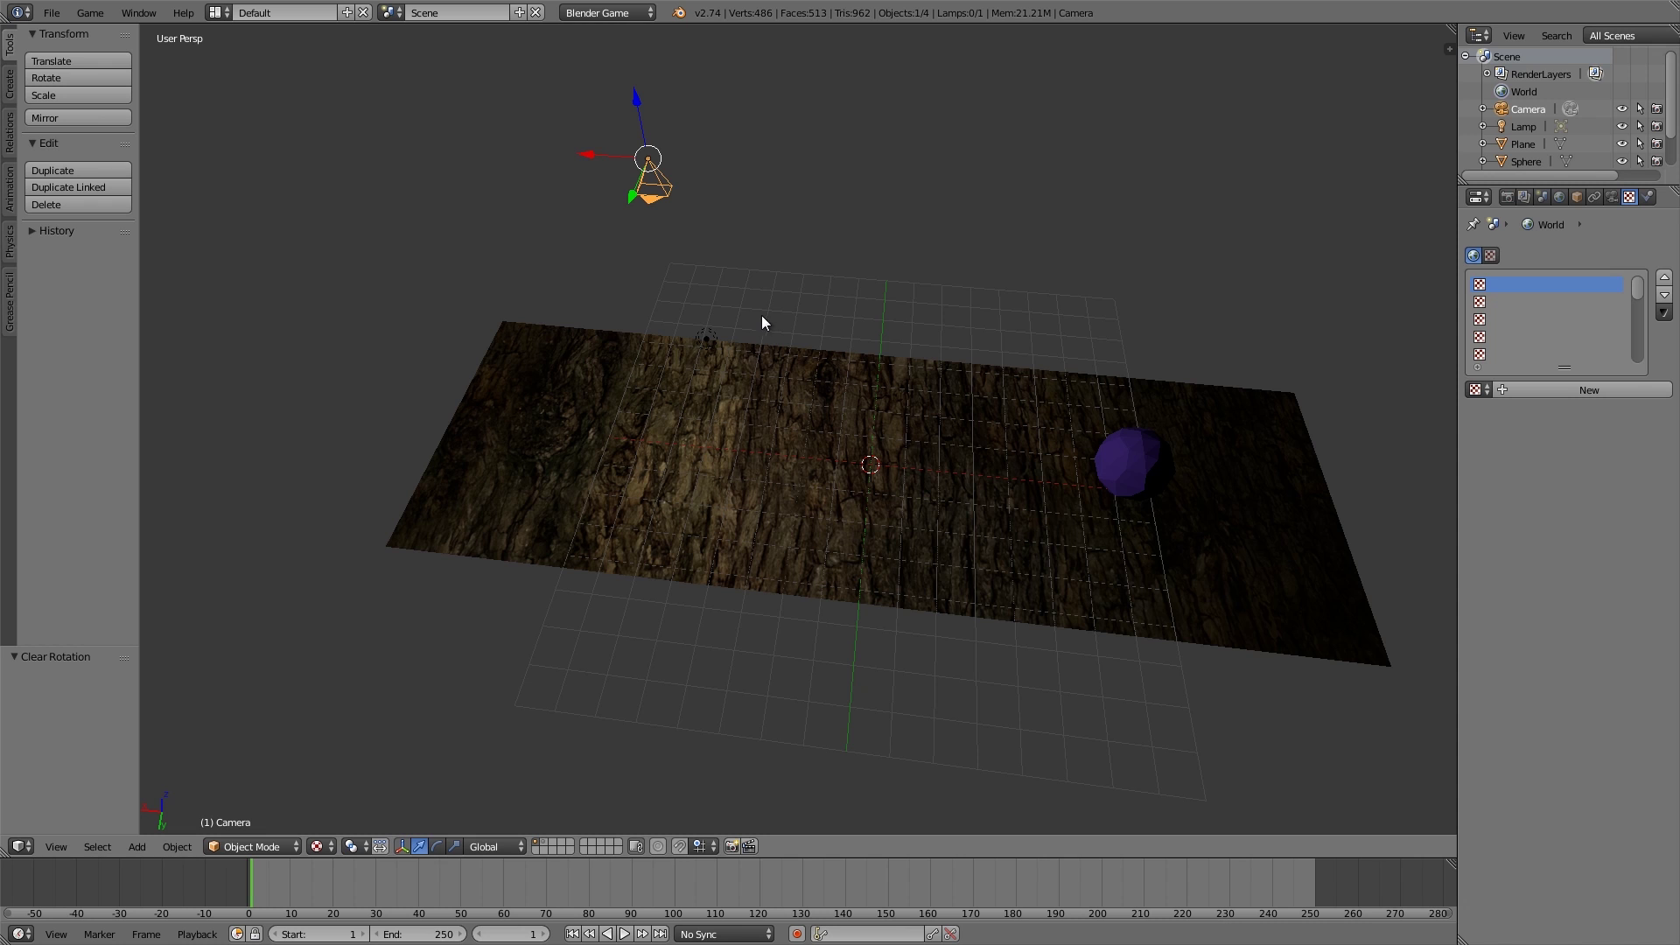
key("r")
key("z")
key("9")
key("0")
key("Return")
key("r")
key("y")
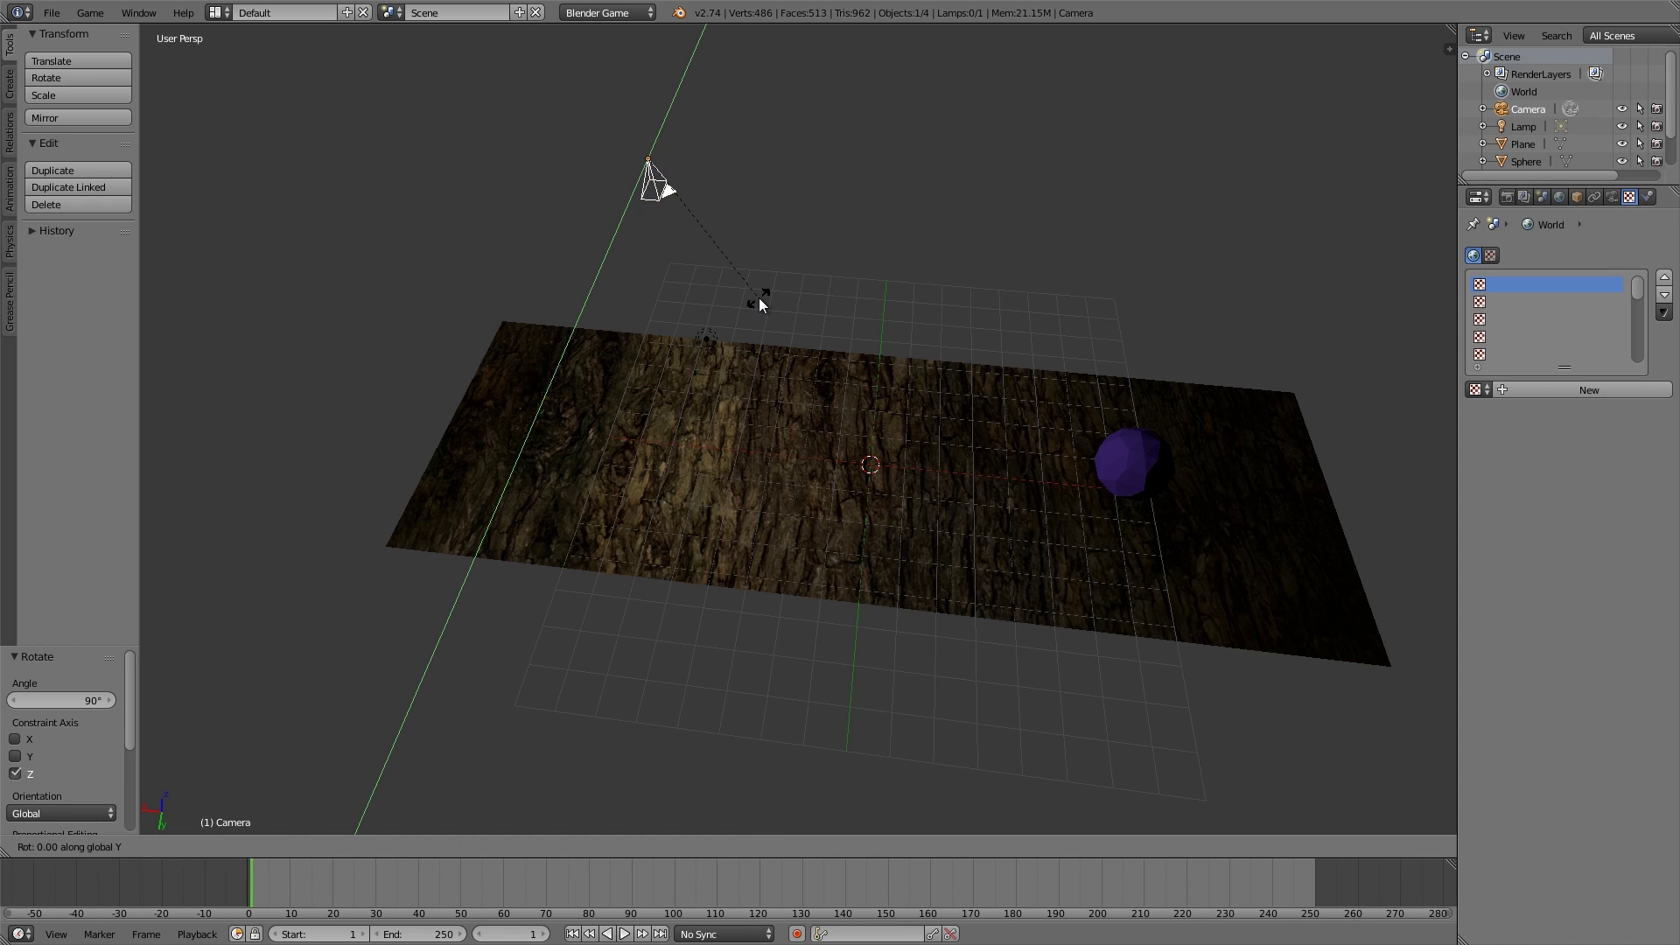
key("9")
key("0")
key("Return")
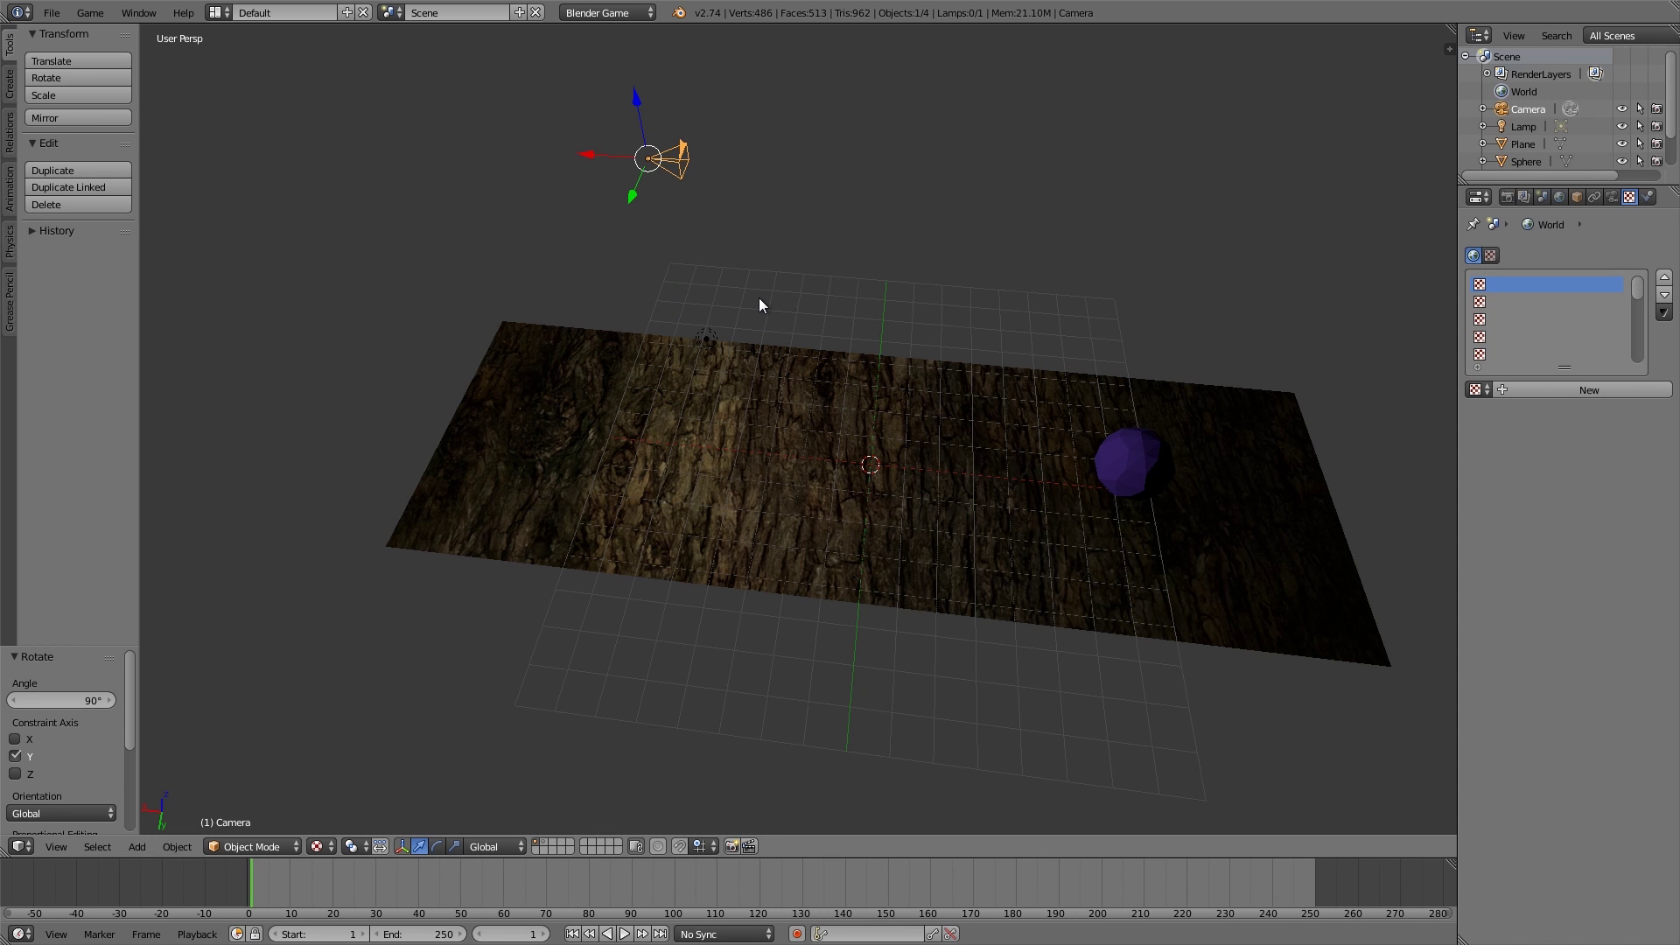
- Move the camera 7.361 along Y and to X 3.886
middle_click_drag(714, 219, 843, 295)
scroll(836, 297, "down", 2)
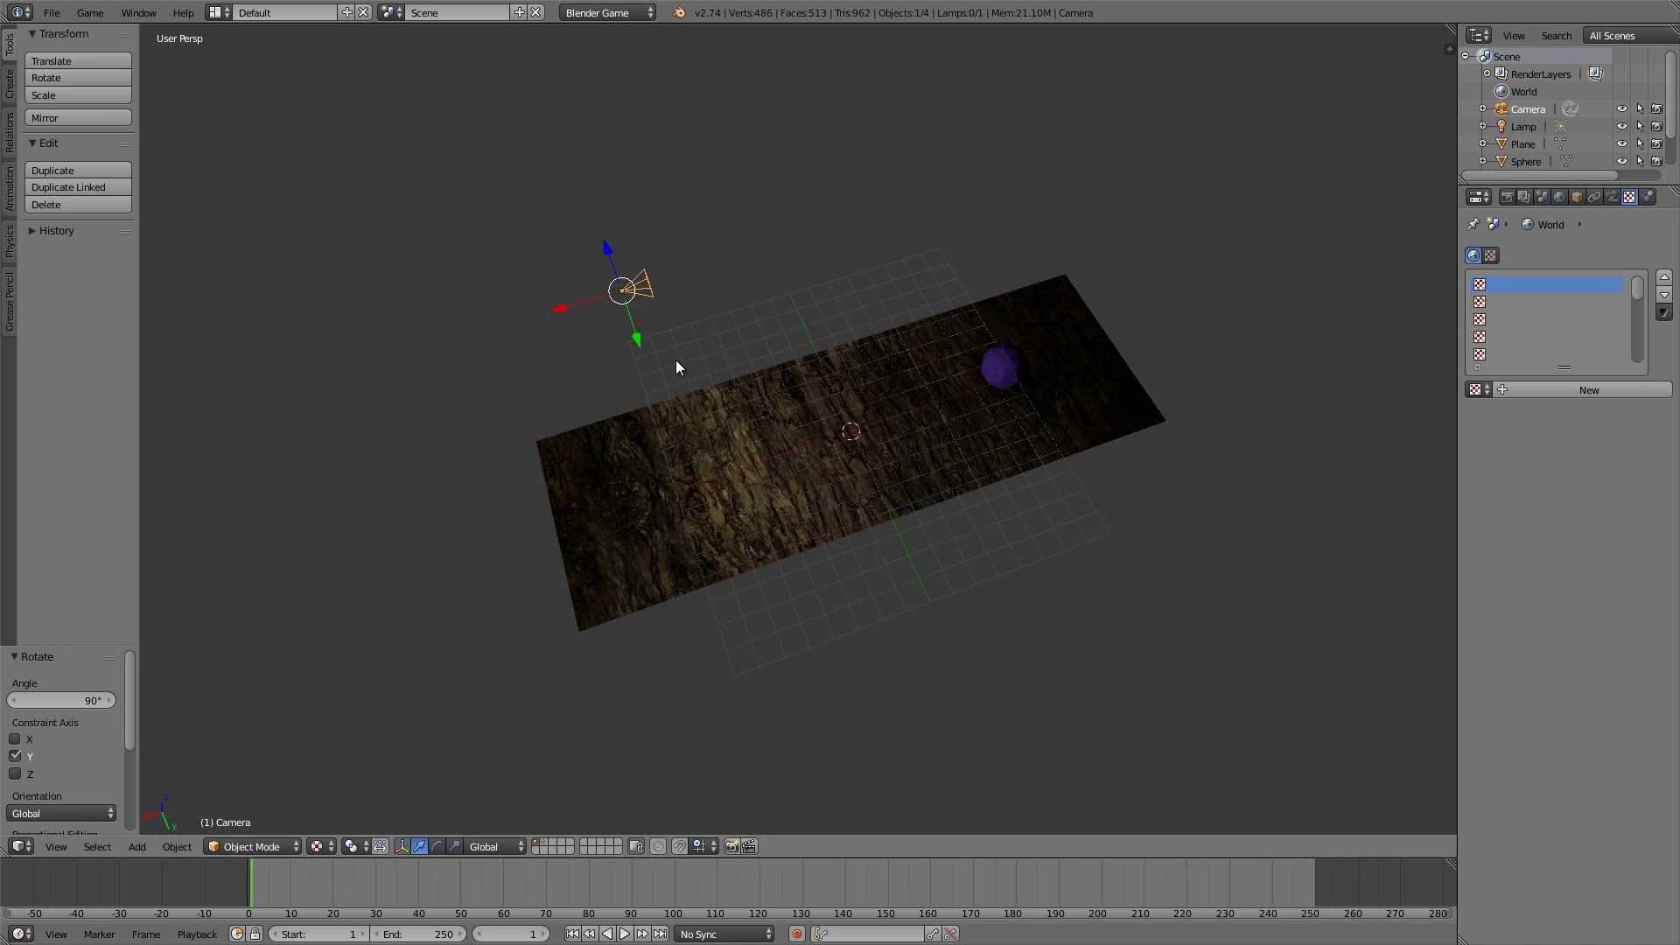
key("g")
key("y")
left_click(733, 524)
key("g")
key("x")
left_click(635, 579)
- Lower the camera on Z, check the camera view, and nudge it along Y
middle_click_drag(635, 579, 615, 402)
key("g")
key("z")
left_click(600, 453)
key("KP_0")
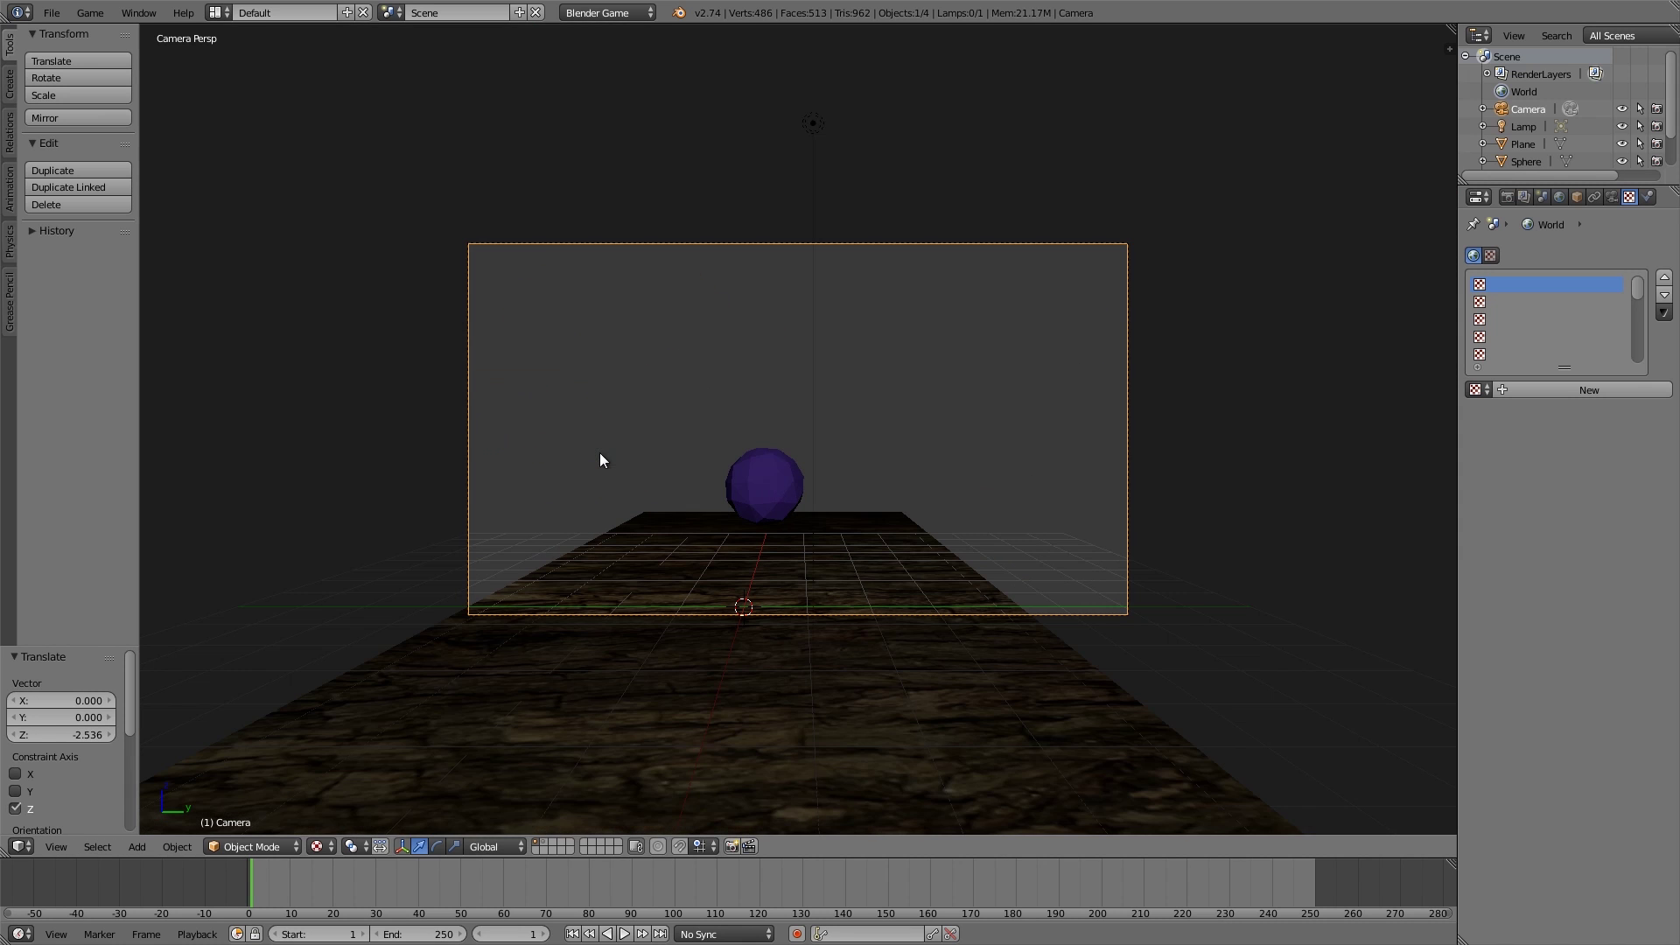
key("g")
key("y")
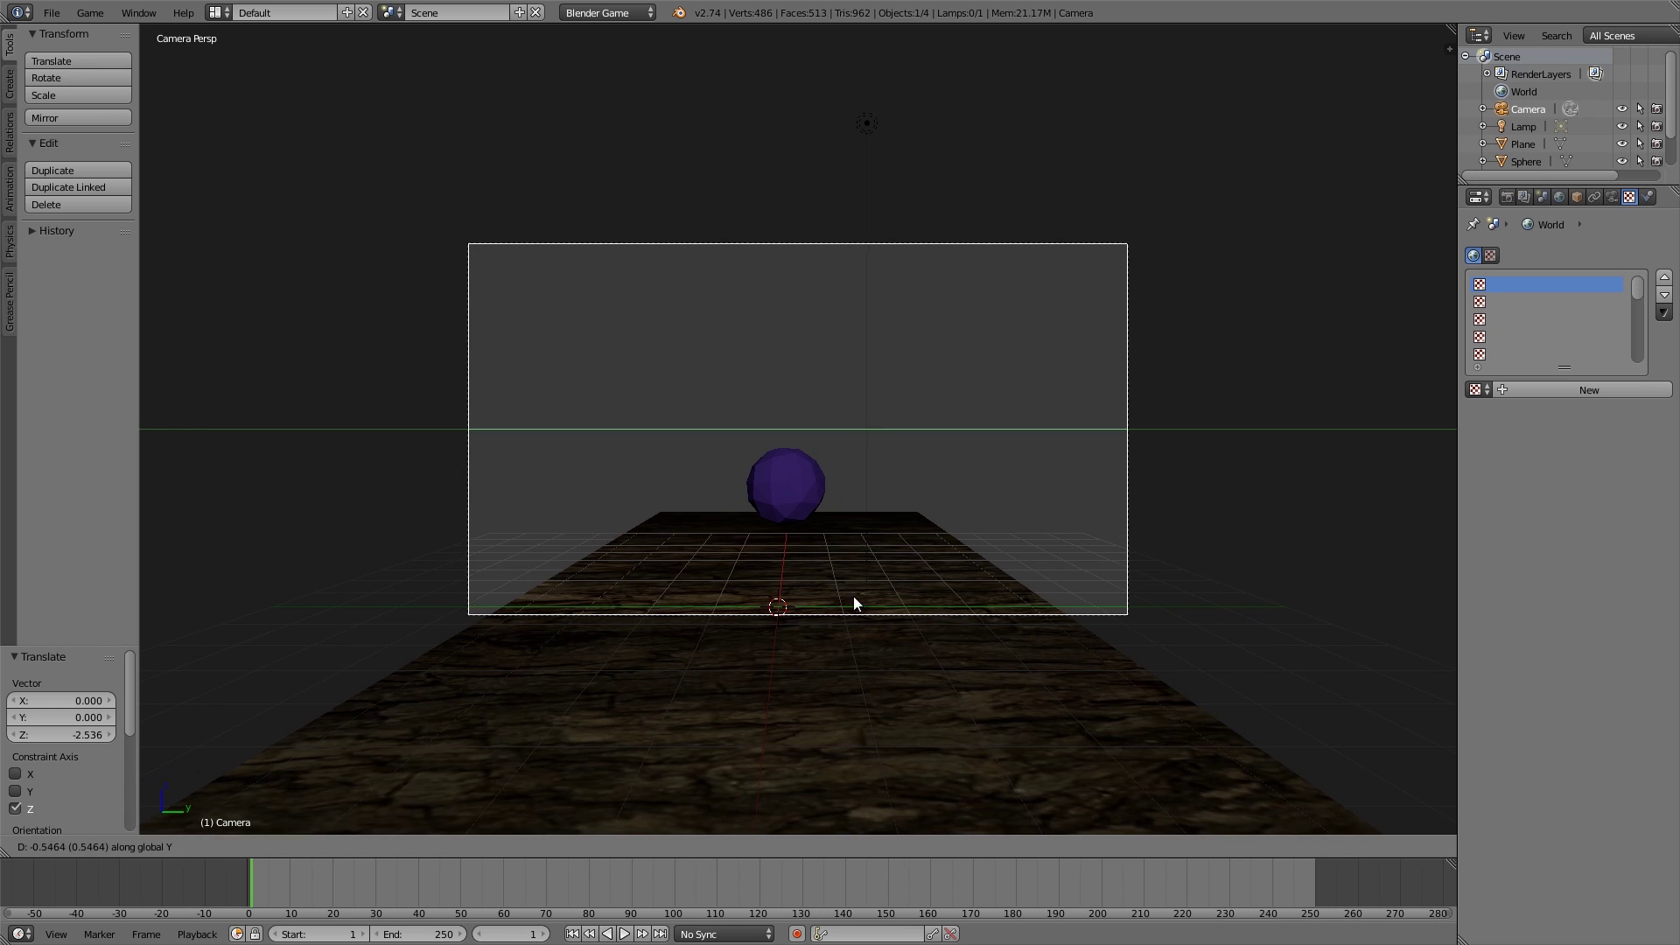
left_click(853, 602)
- Switch to the Game Logic screen layout and orbit to an angled view
left_click(219, 12)
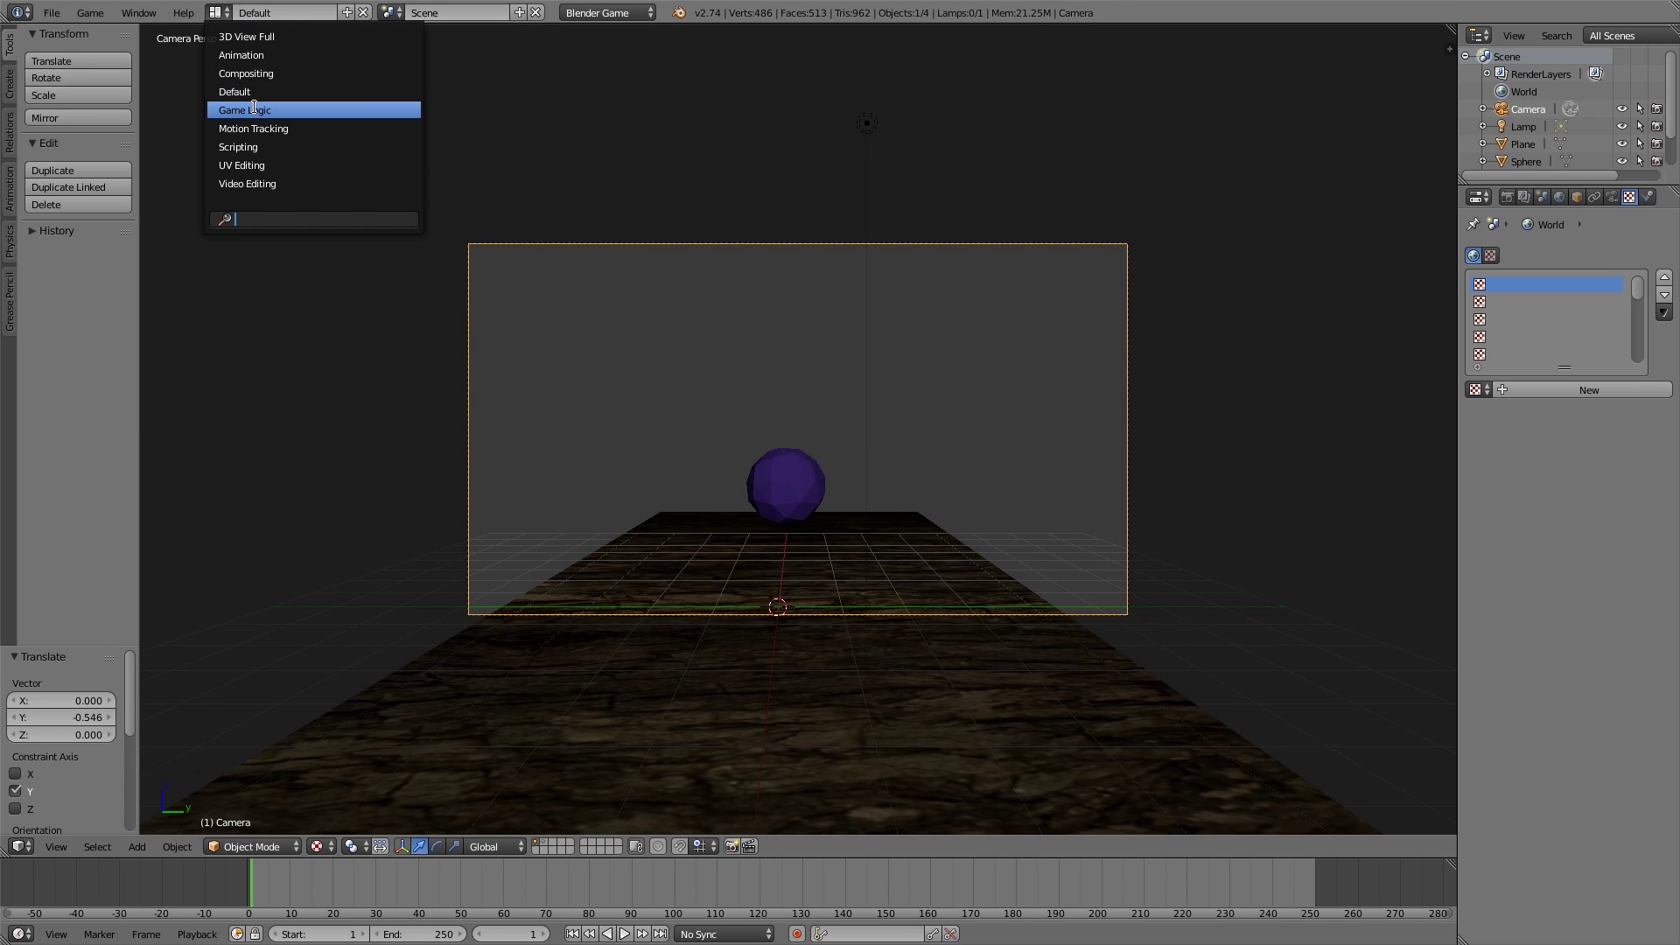
left_click(253, 106)
middle_click_drag(664, 215, 748, 335)
scroll(816, 292, "up", 3)
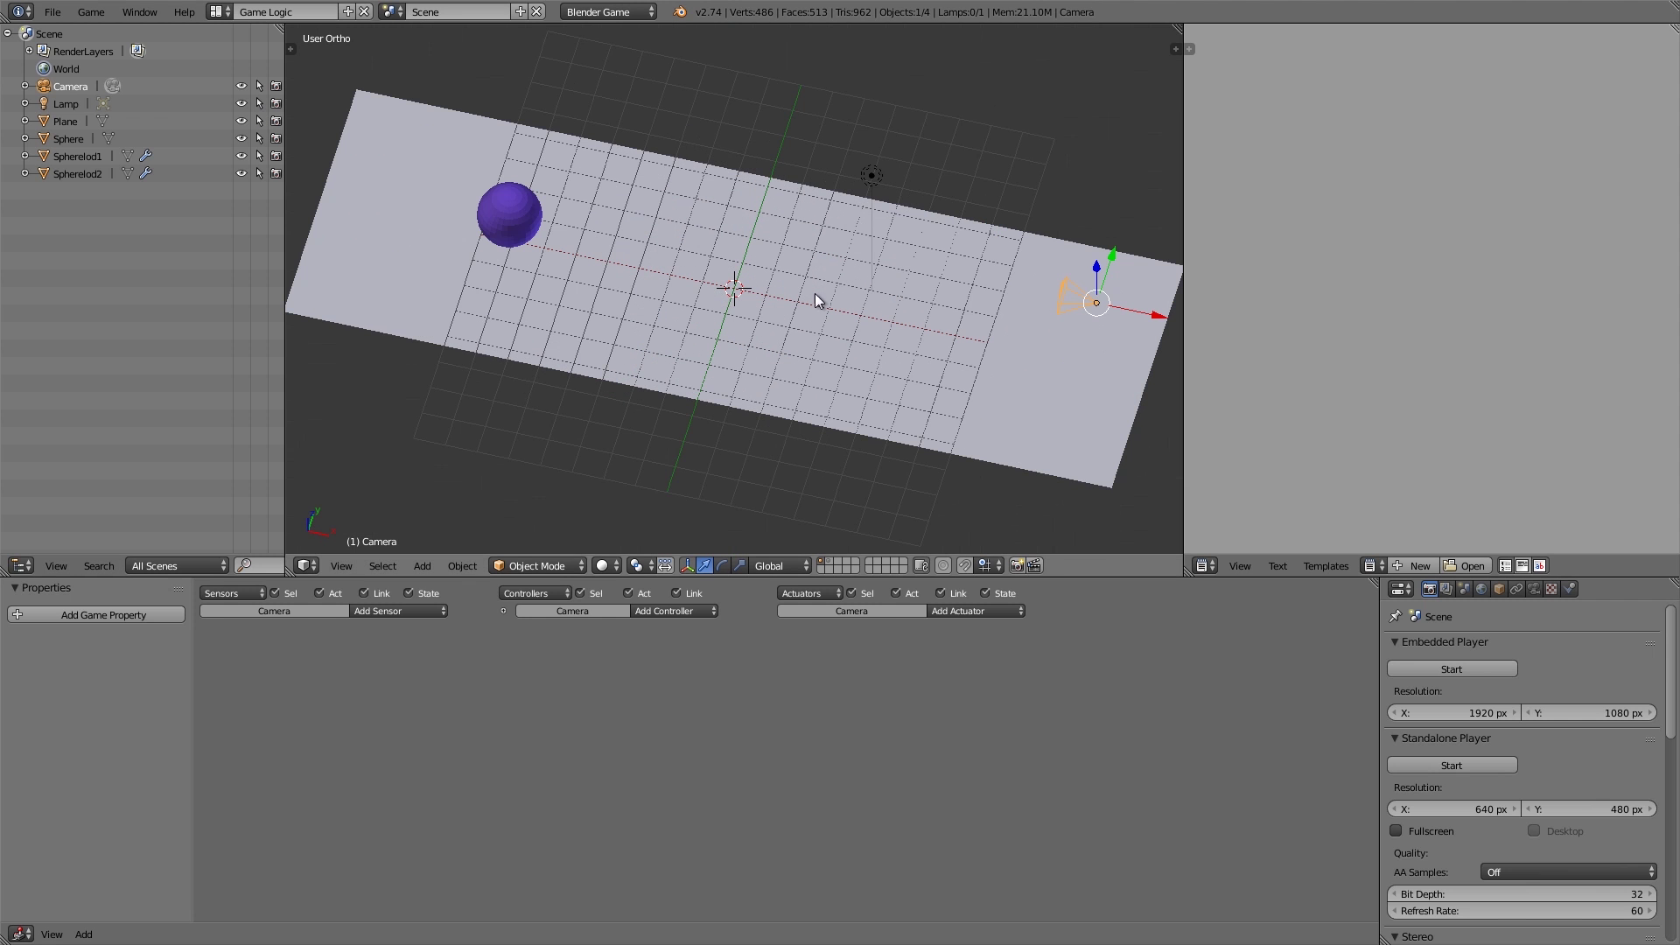
- Give the camera an Always sensor and a Mouse actuator in Look mode, wired together
left_click(385, 610)
left_click(360, 646)
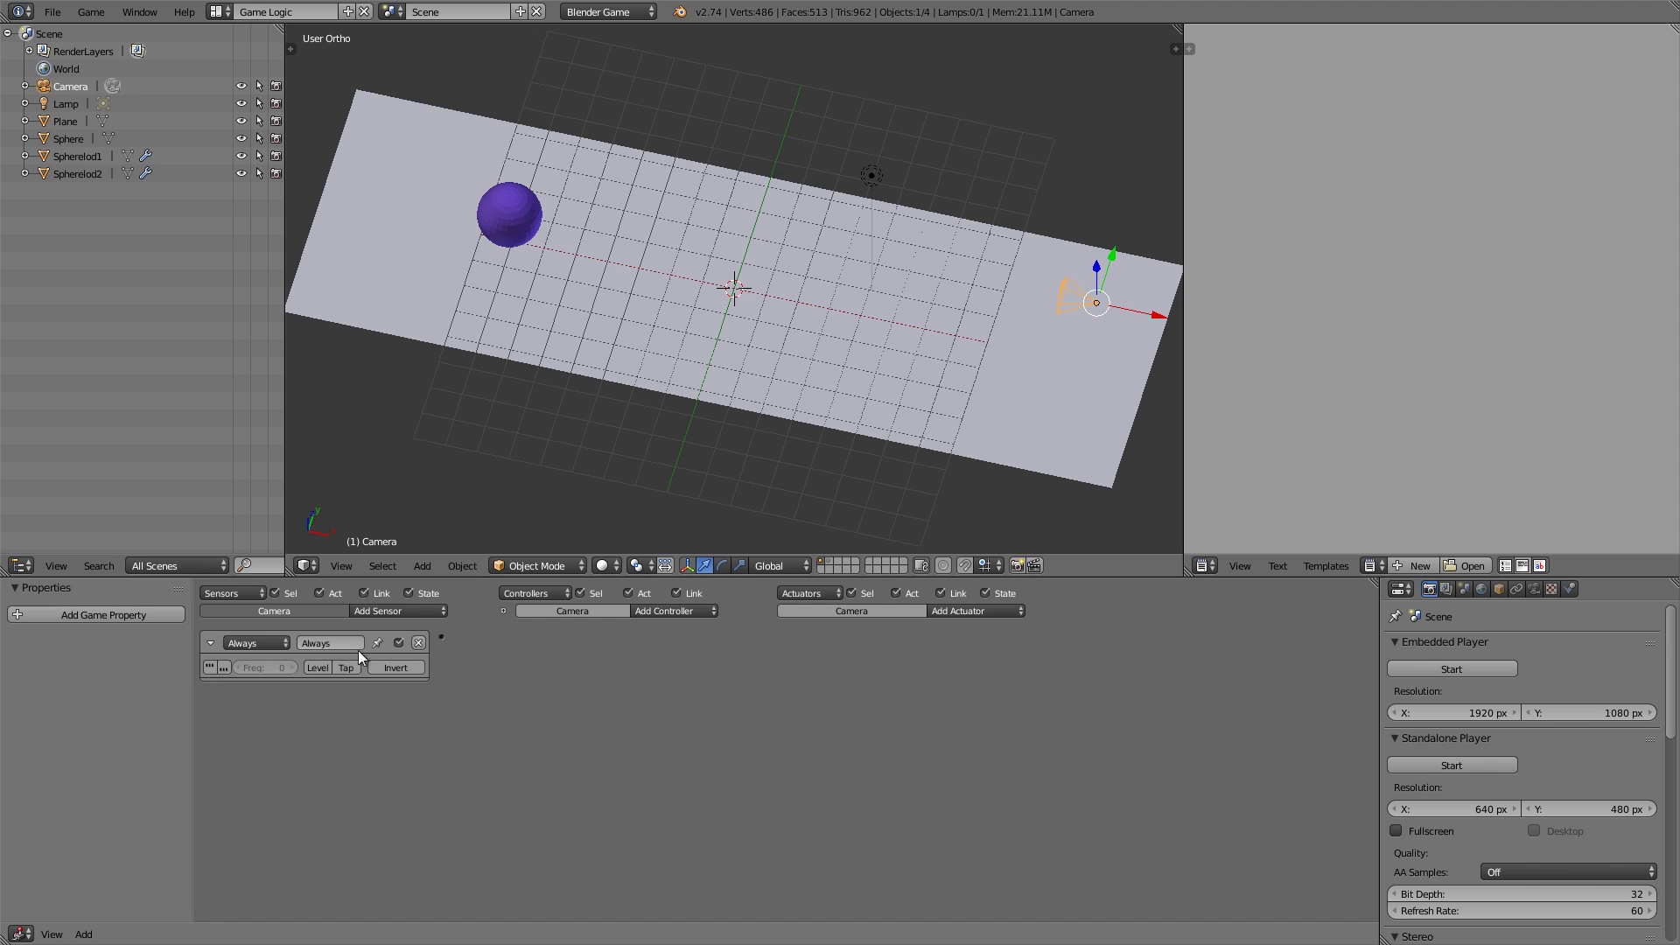
left_click(943, 610)
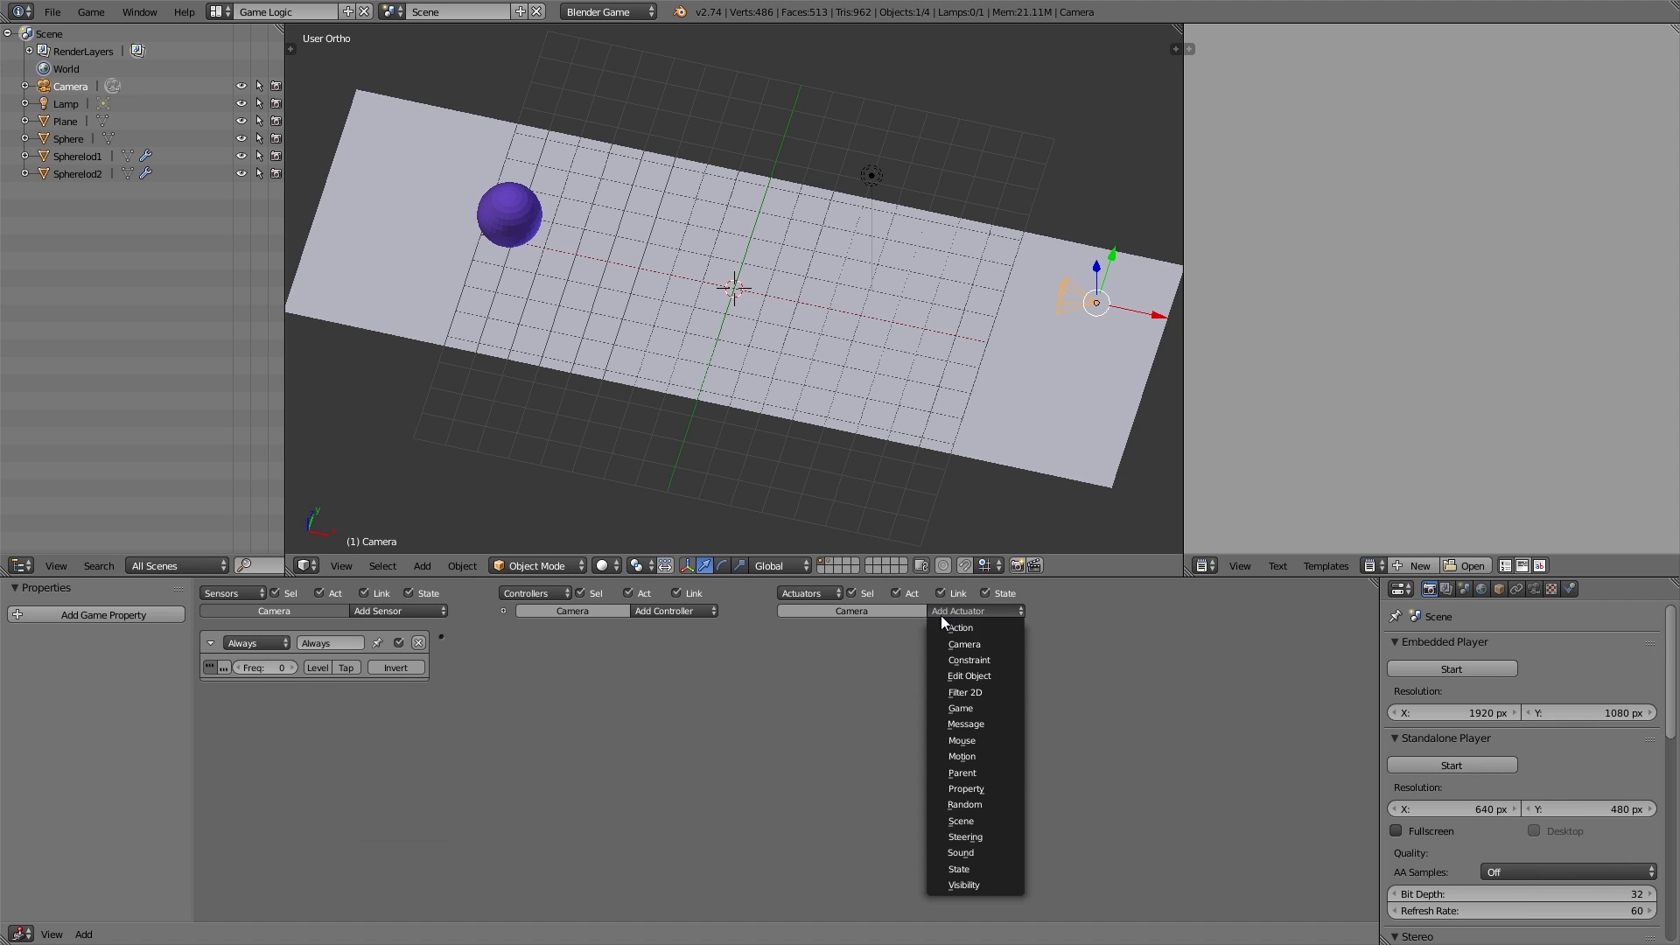
left_click(971, 742)
left_click(903, 667)
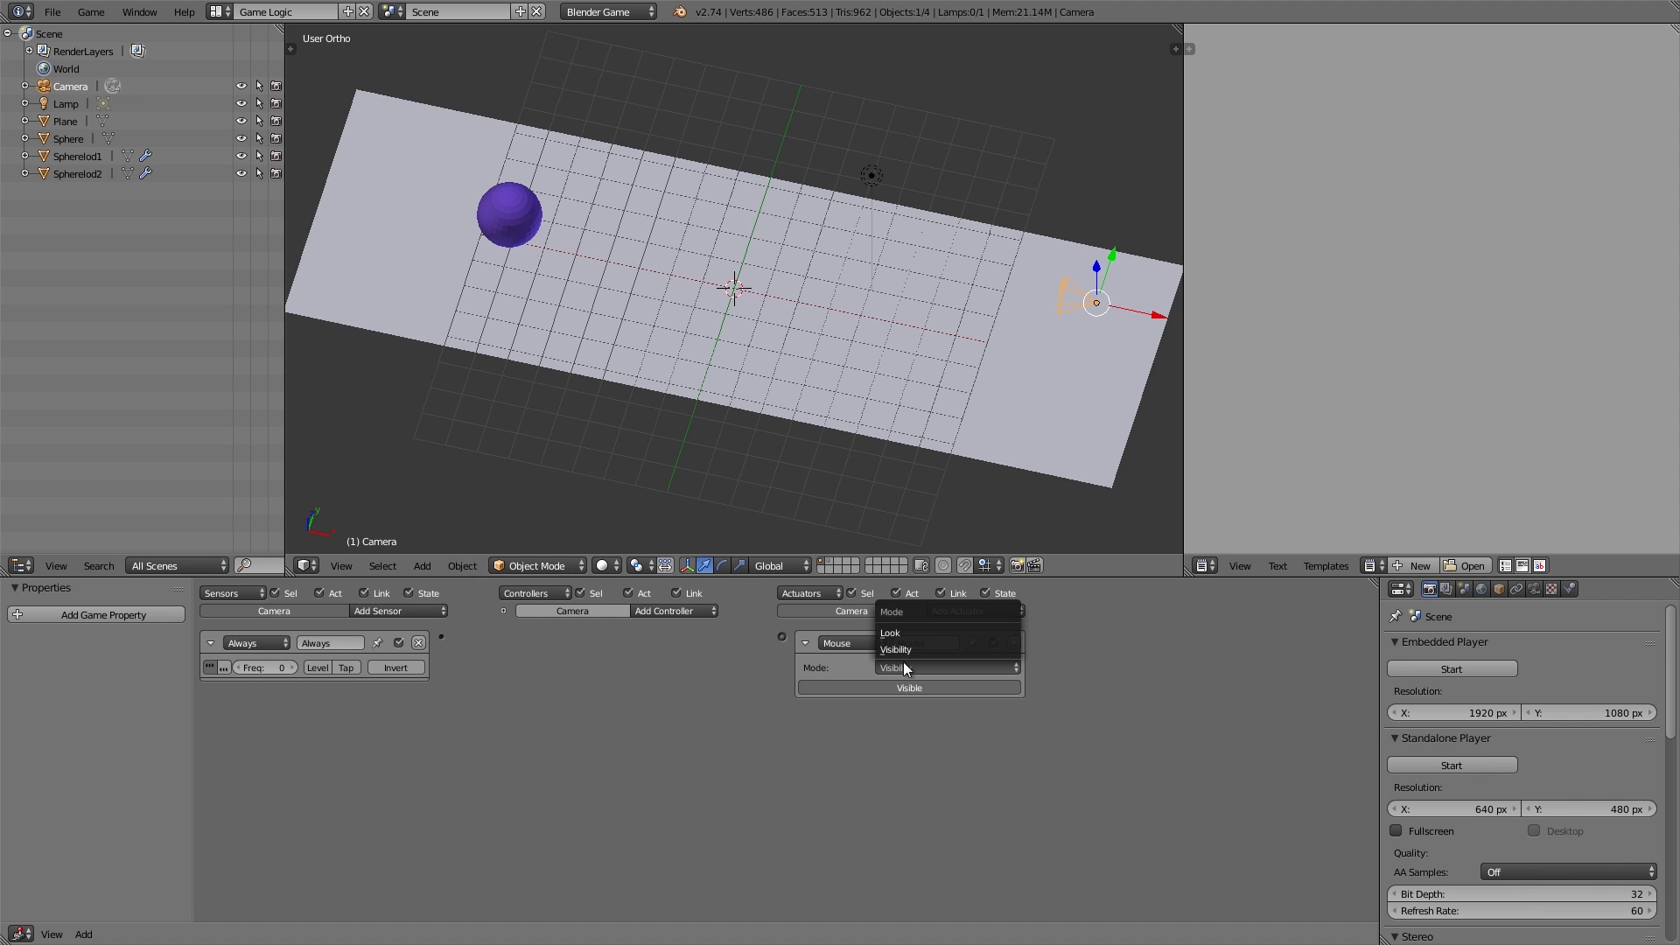
left_click(910, 649)
left_click_drag(781, 638, 750, 642)
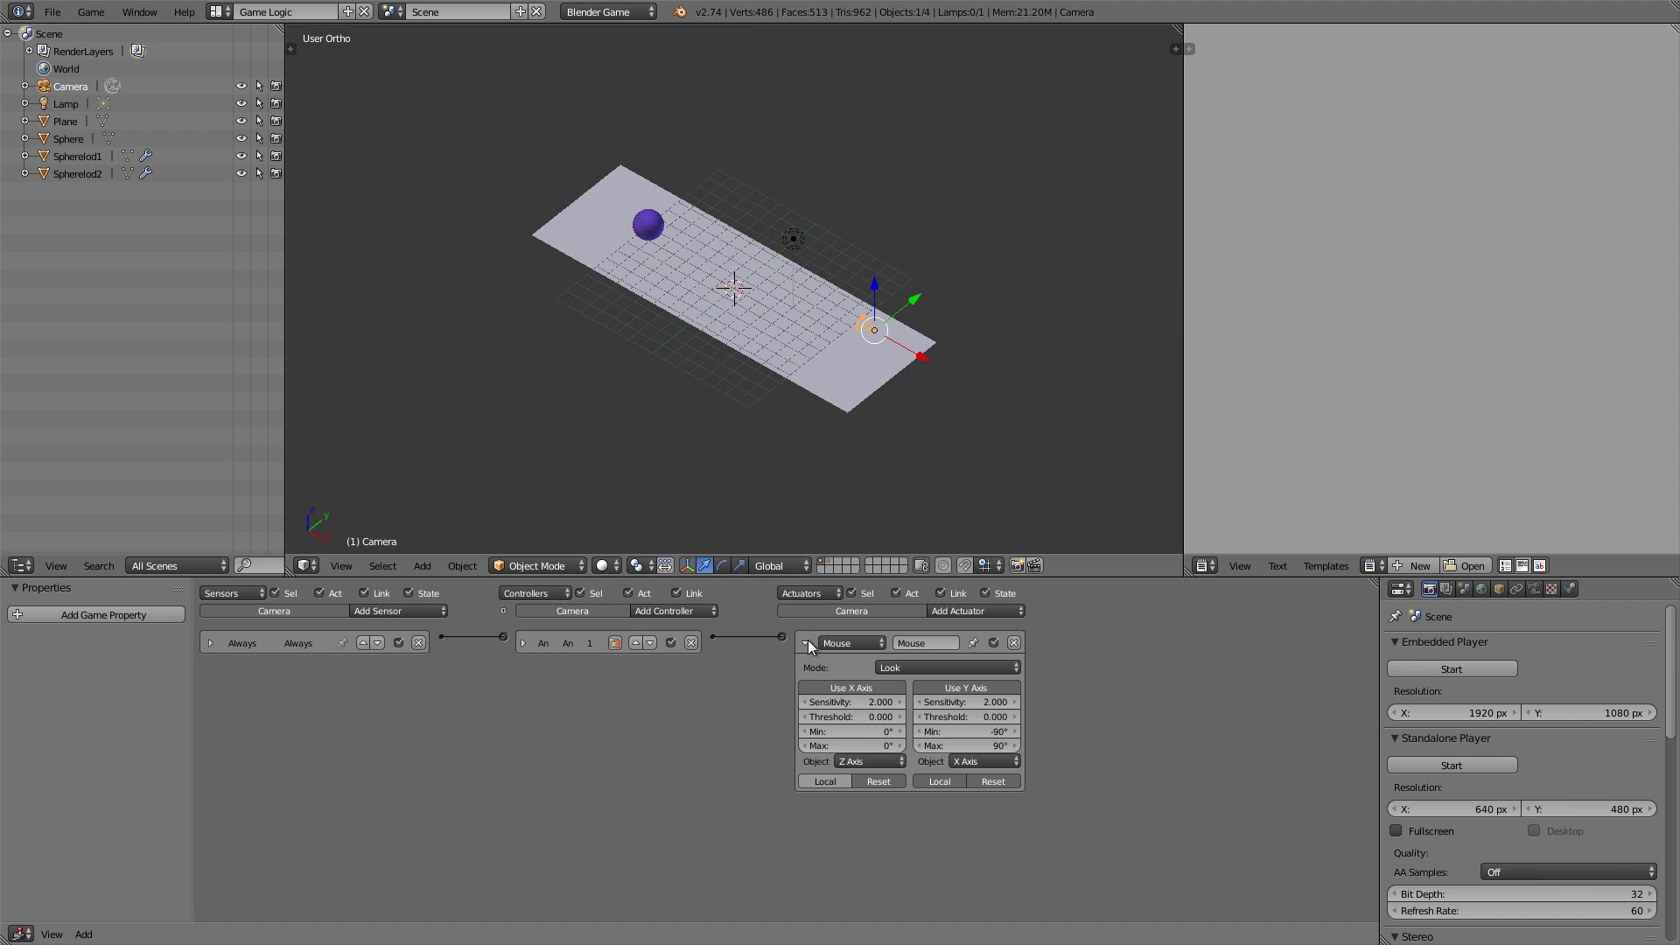
left_click(806, 645)
- Rename the camera object to 'player camera' in Object properties
middle_click_drag(829, 271, 786, 324)
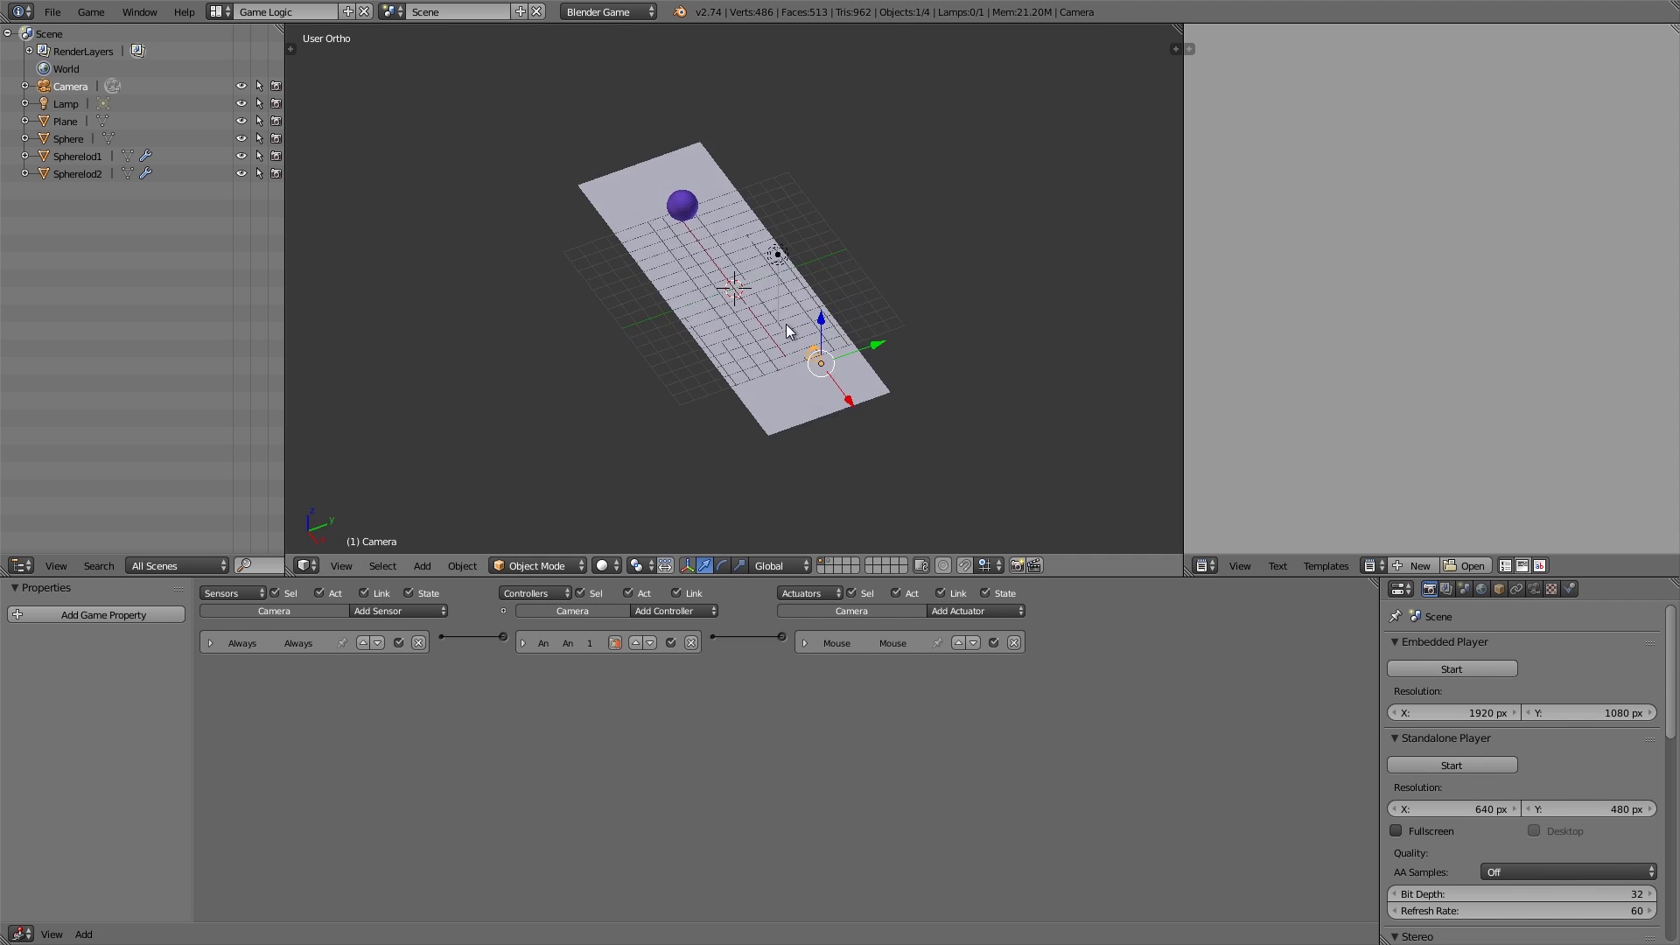
scroll(741, 403, "up", 4)
middle_click_drag(696, 298, 835, 271)
left_click(1498, 588)
left_click(1485, 647)
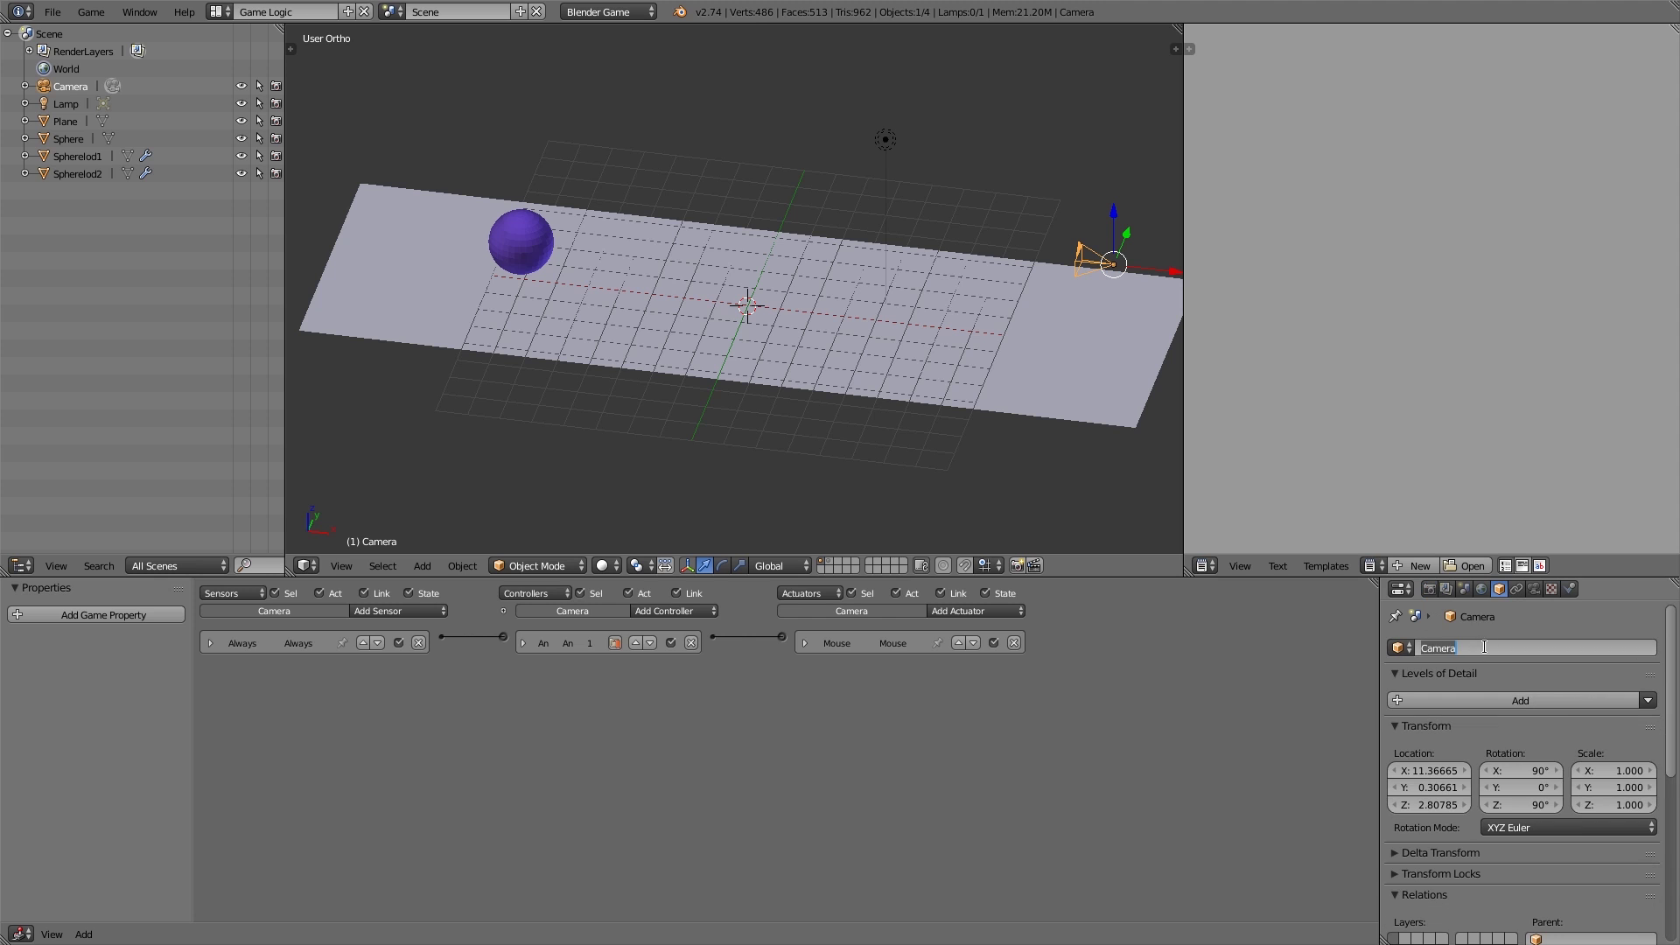
type("maiera")
key("Return")
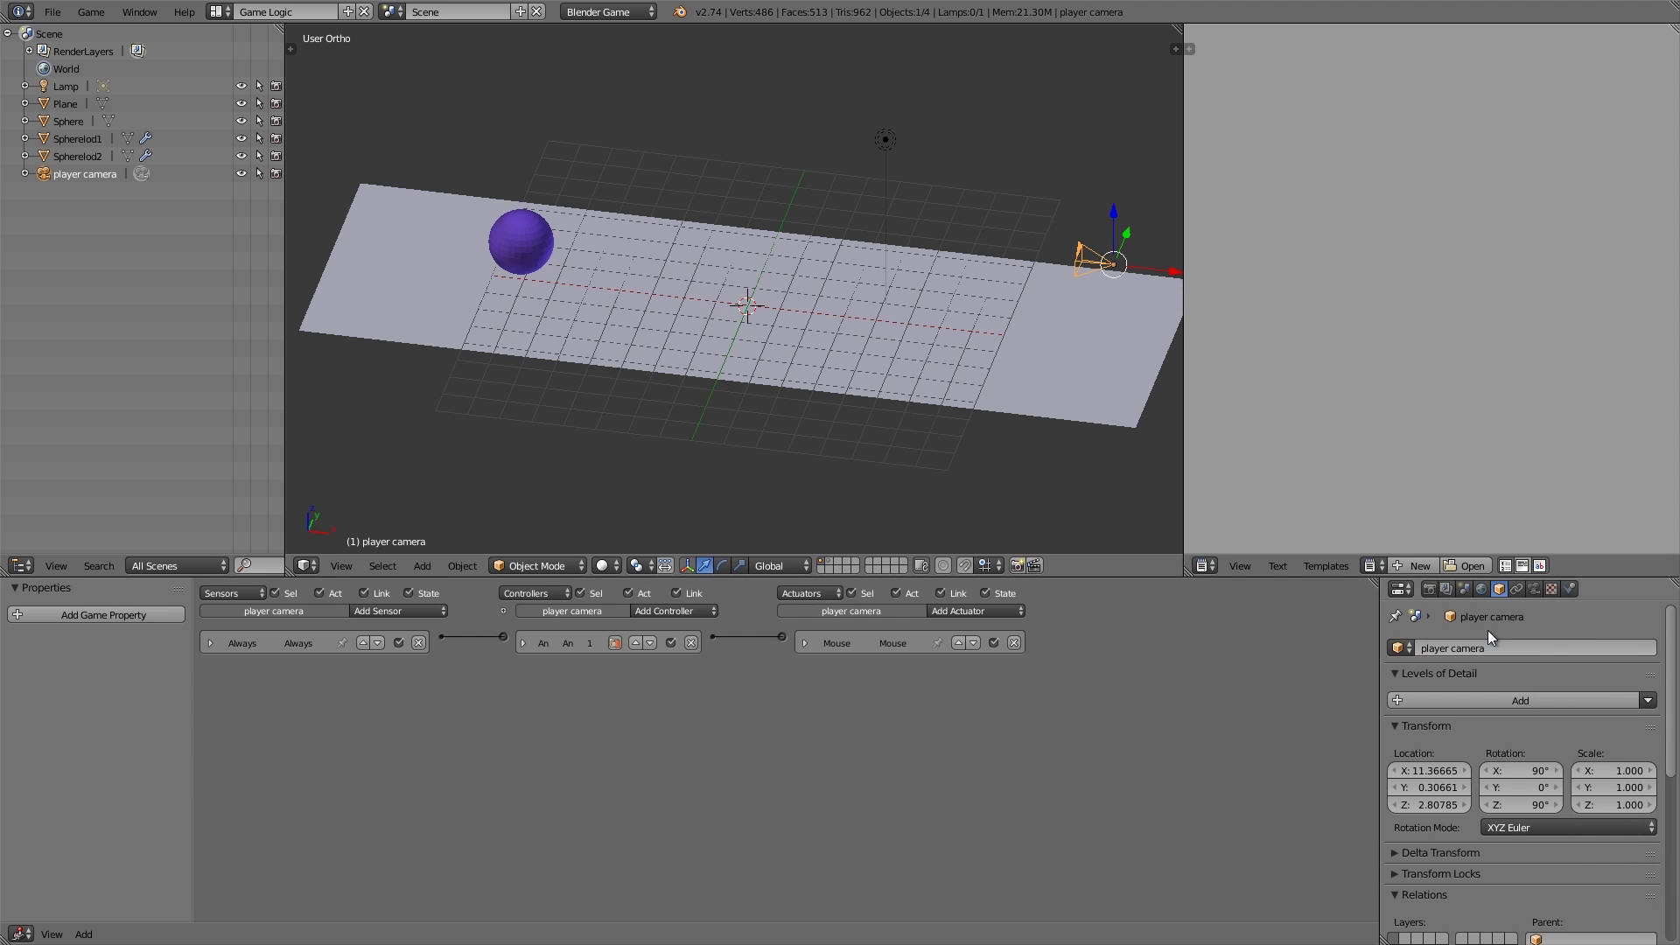
scroll(907, 250, "down", 3)
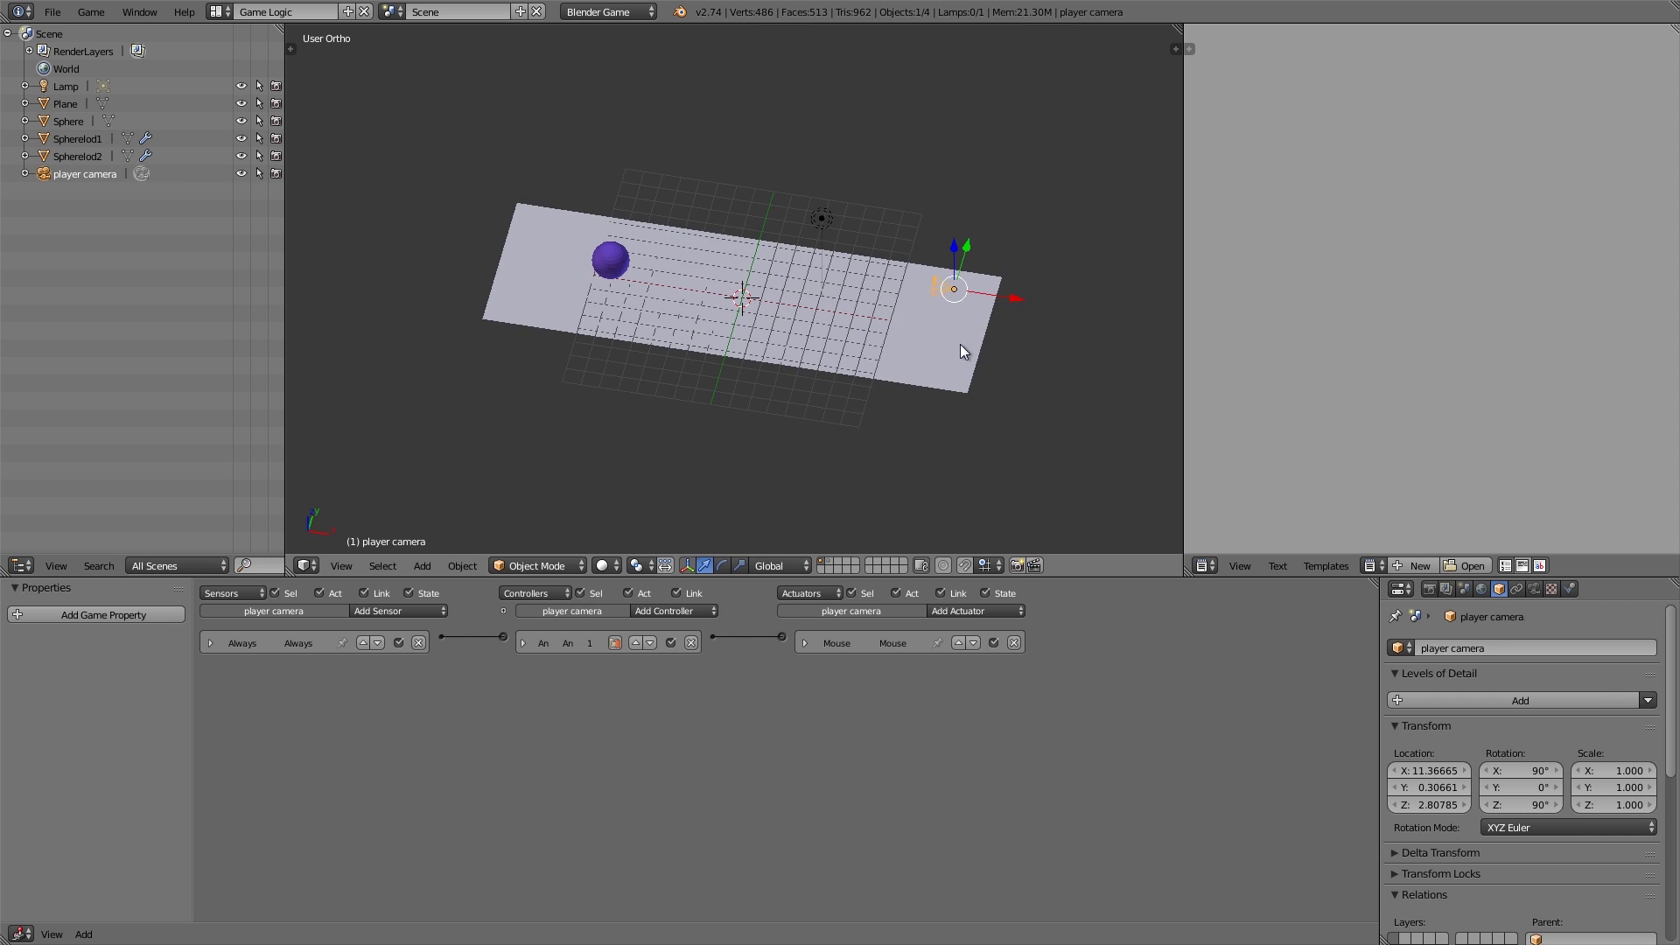
- Duplicate the player camera, move it along X to 7.76, and delete its logic bricks
key("shift+d")
key("x")
left_click(888, 391)
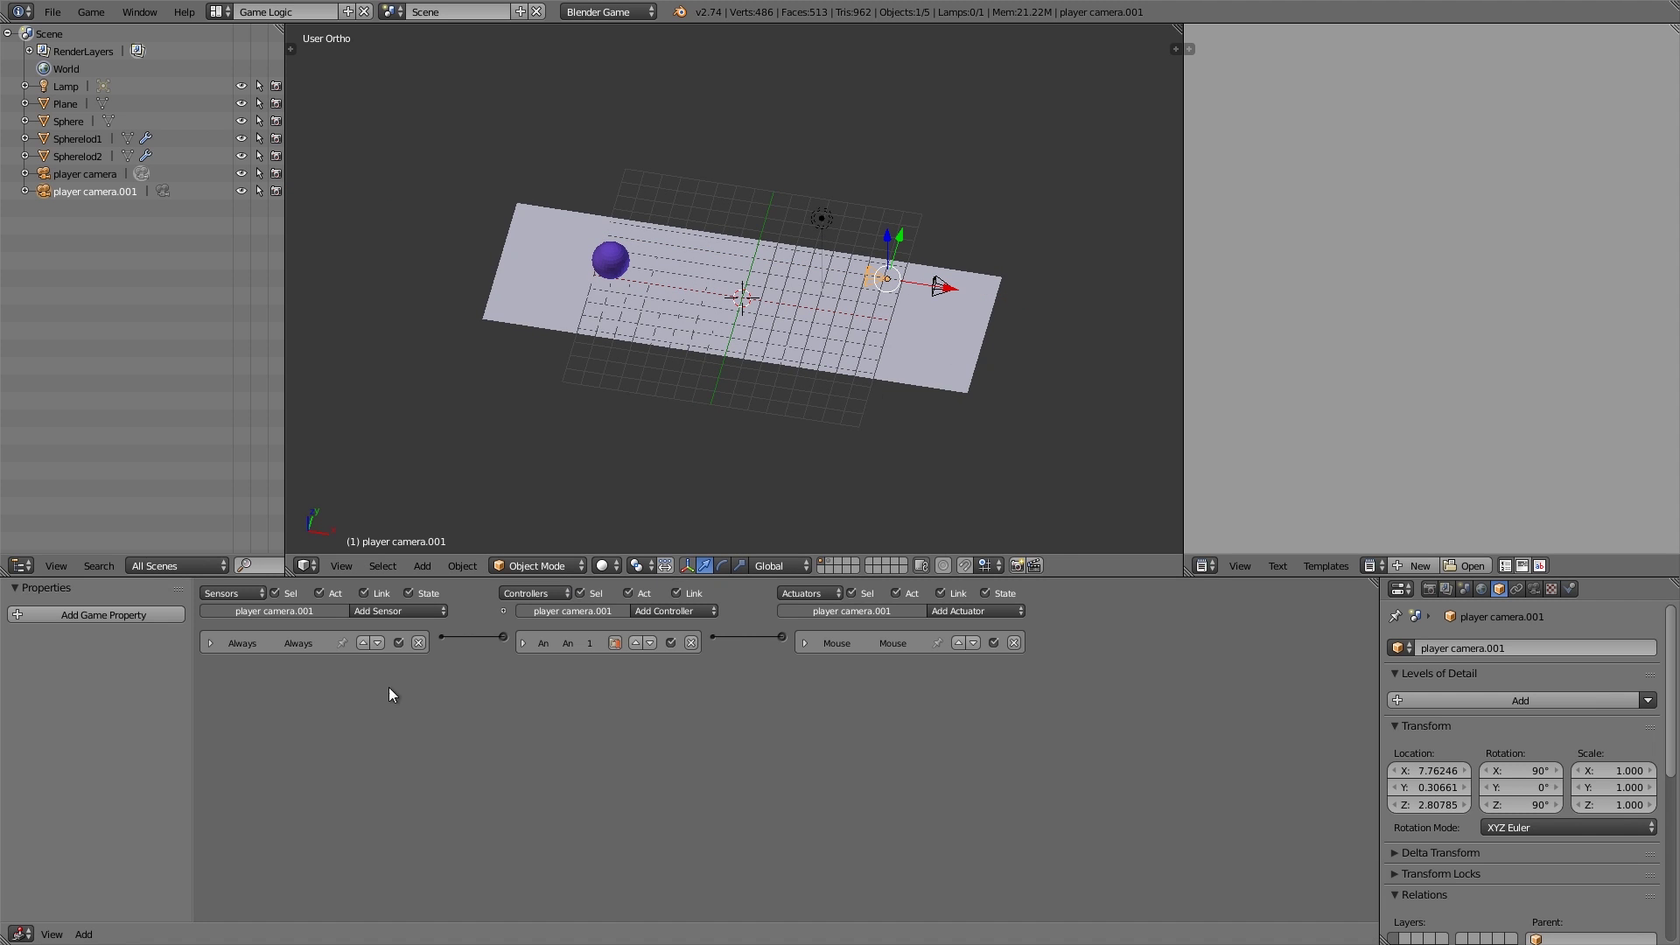
left_click(418, 643)
left_click(691, 643)
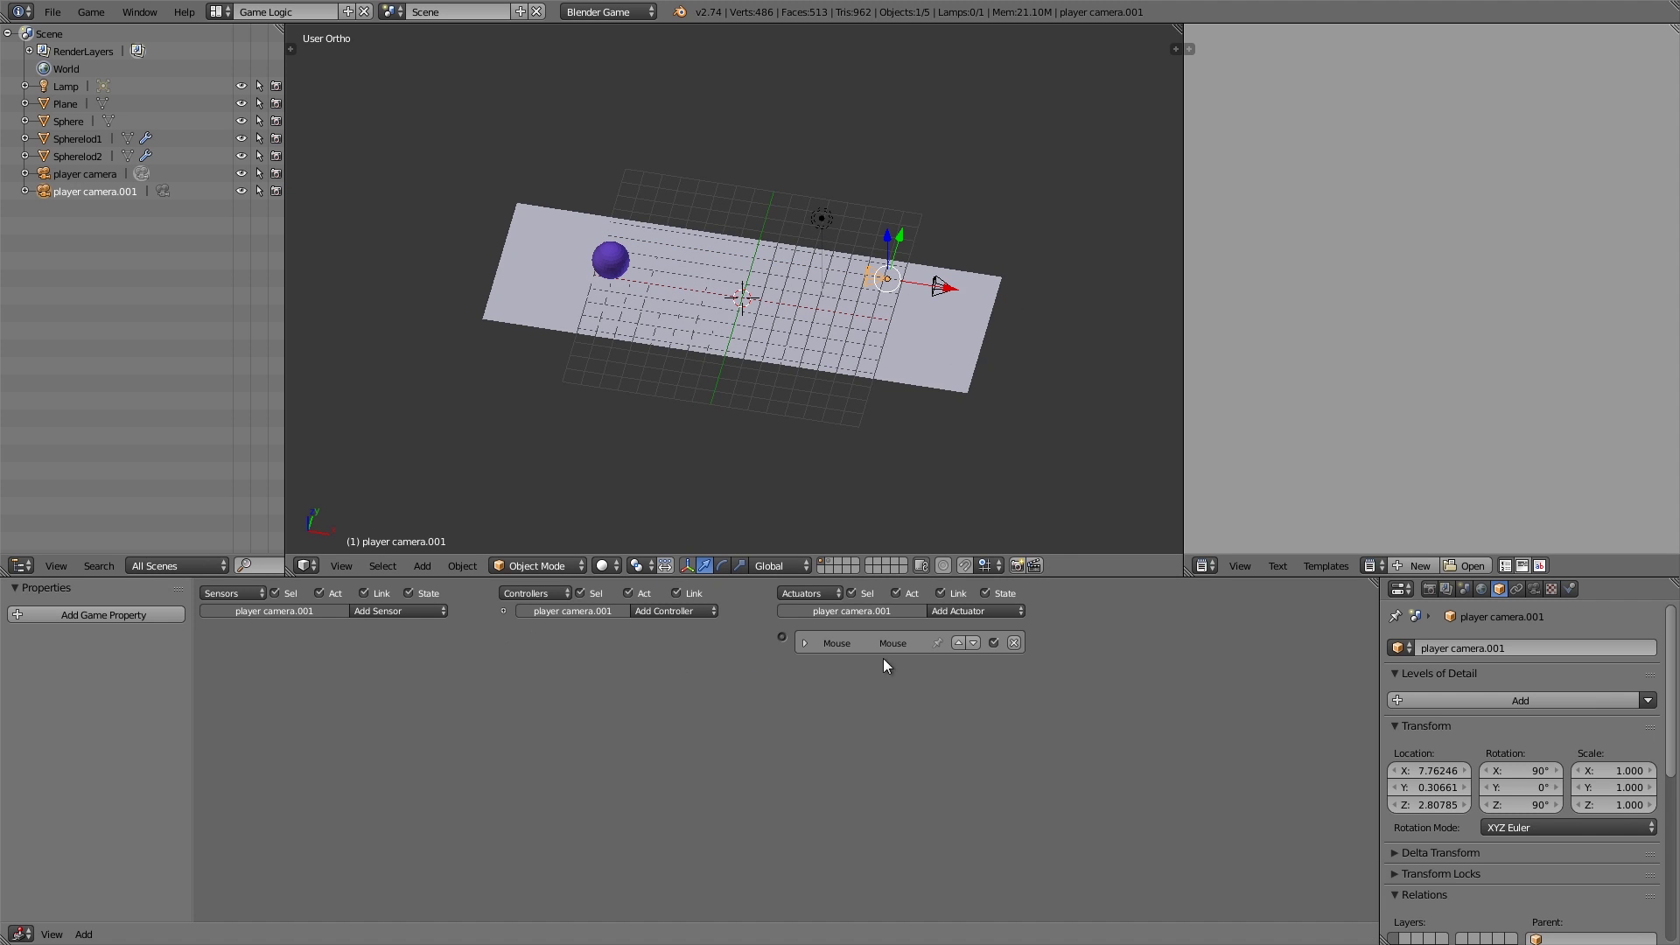
left_click(1014, 643)
- Name the duplicate camera 'load_camera' and the scene 'main'
left_click(1494, 645)
type("lo")
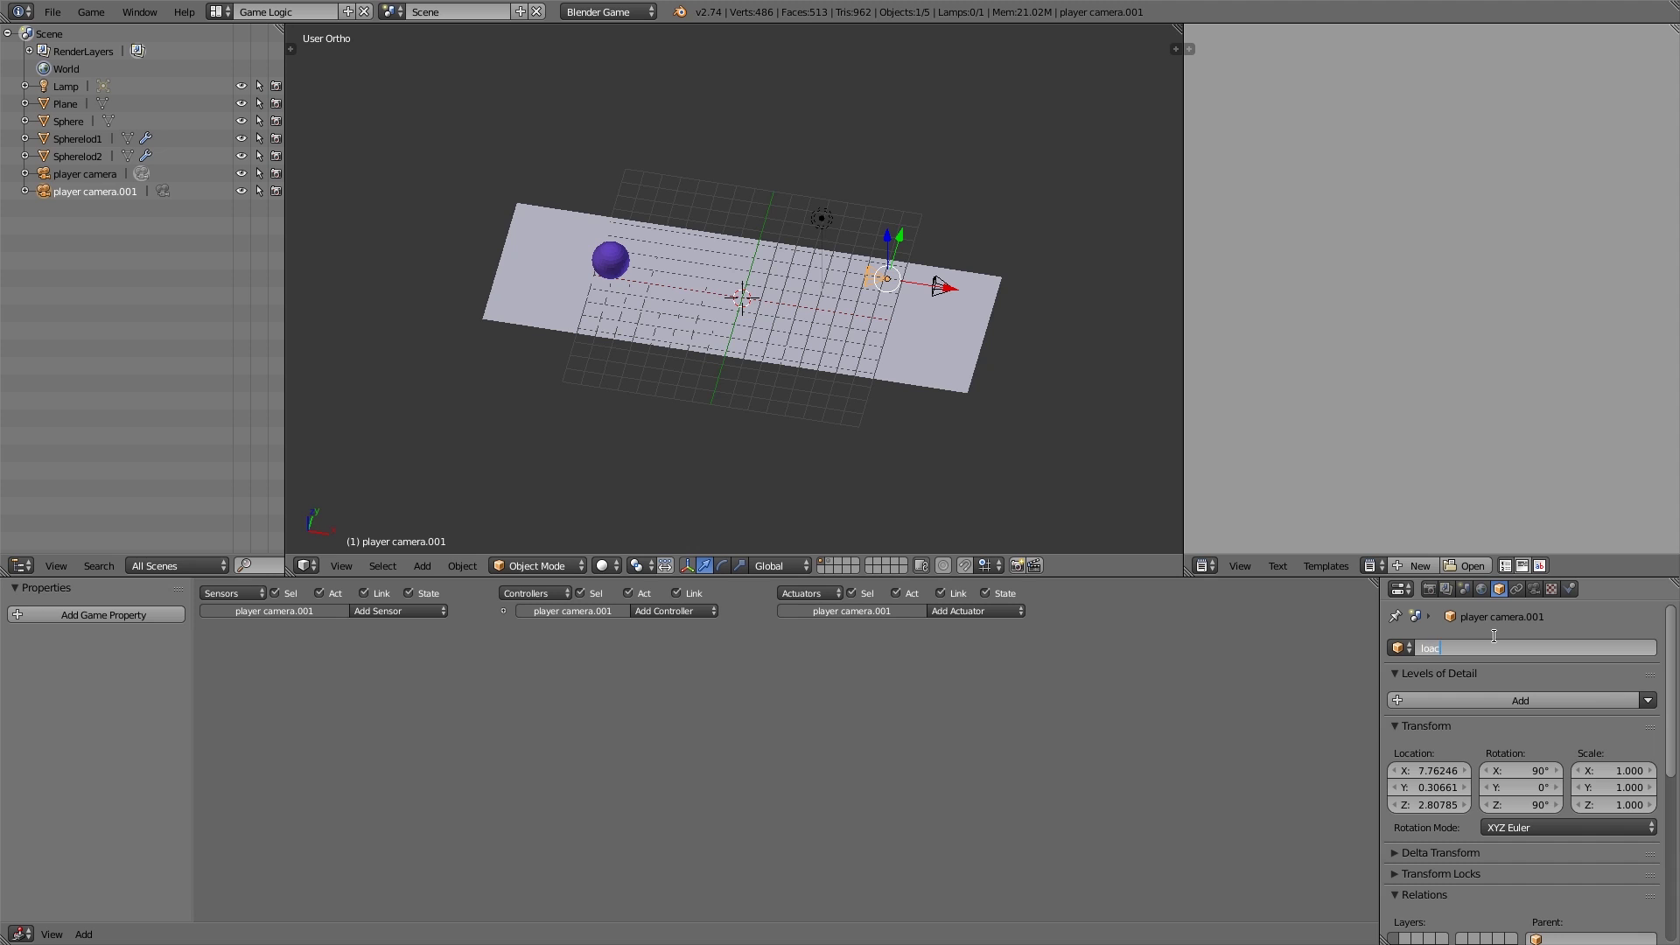
type("ad_camera")
key("Return")
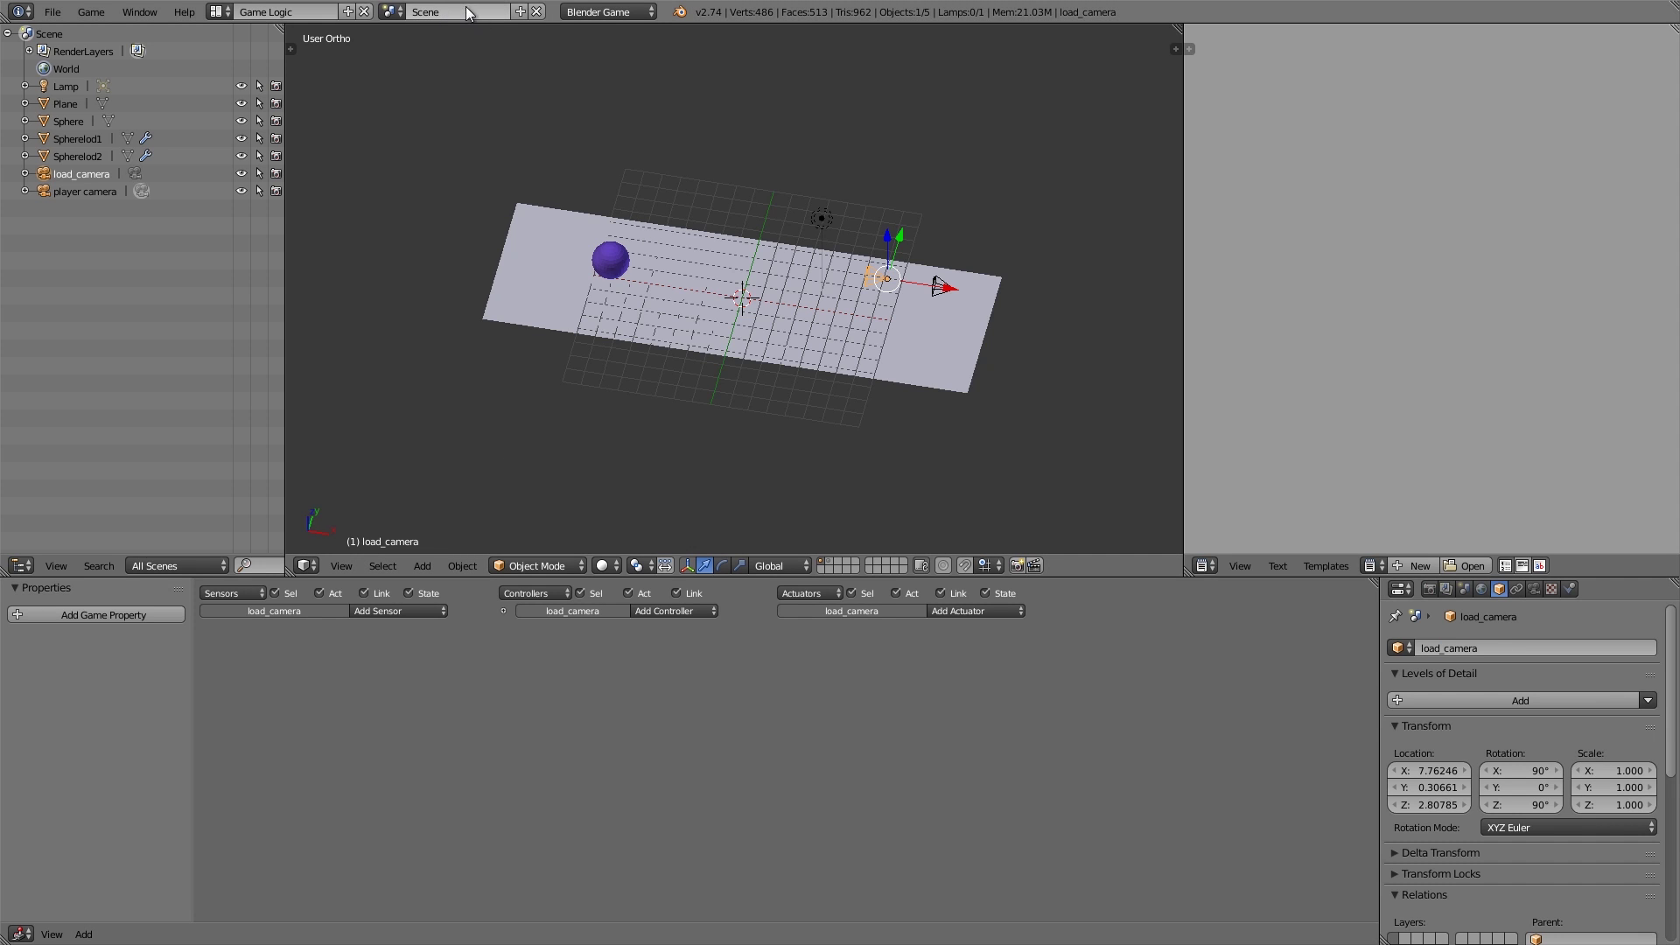
type("main")
key("Return")
- Add a new empty scene named 'load'
left_click(518, 14)
left_click(506, 61)
left_click(478, 15)
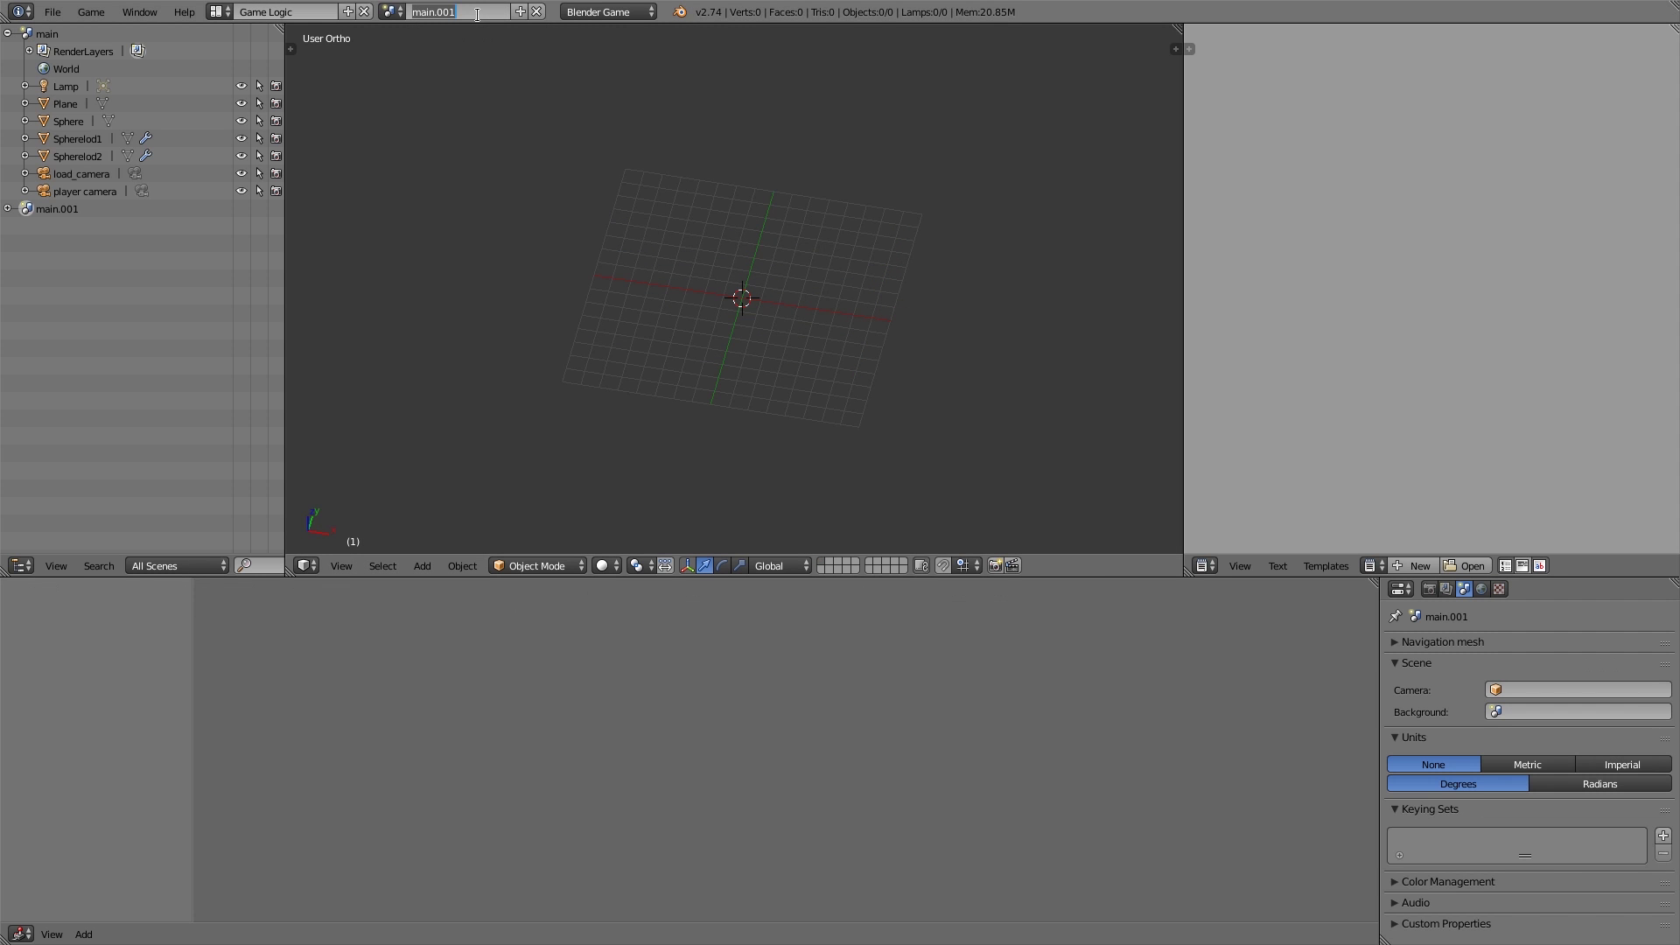
key("BackSpace")
key("Return")
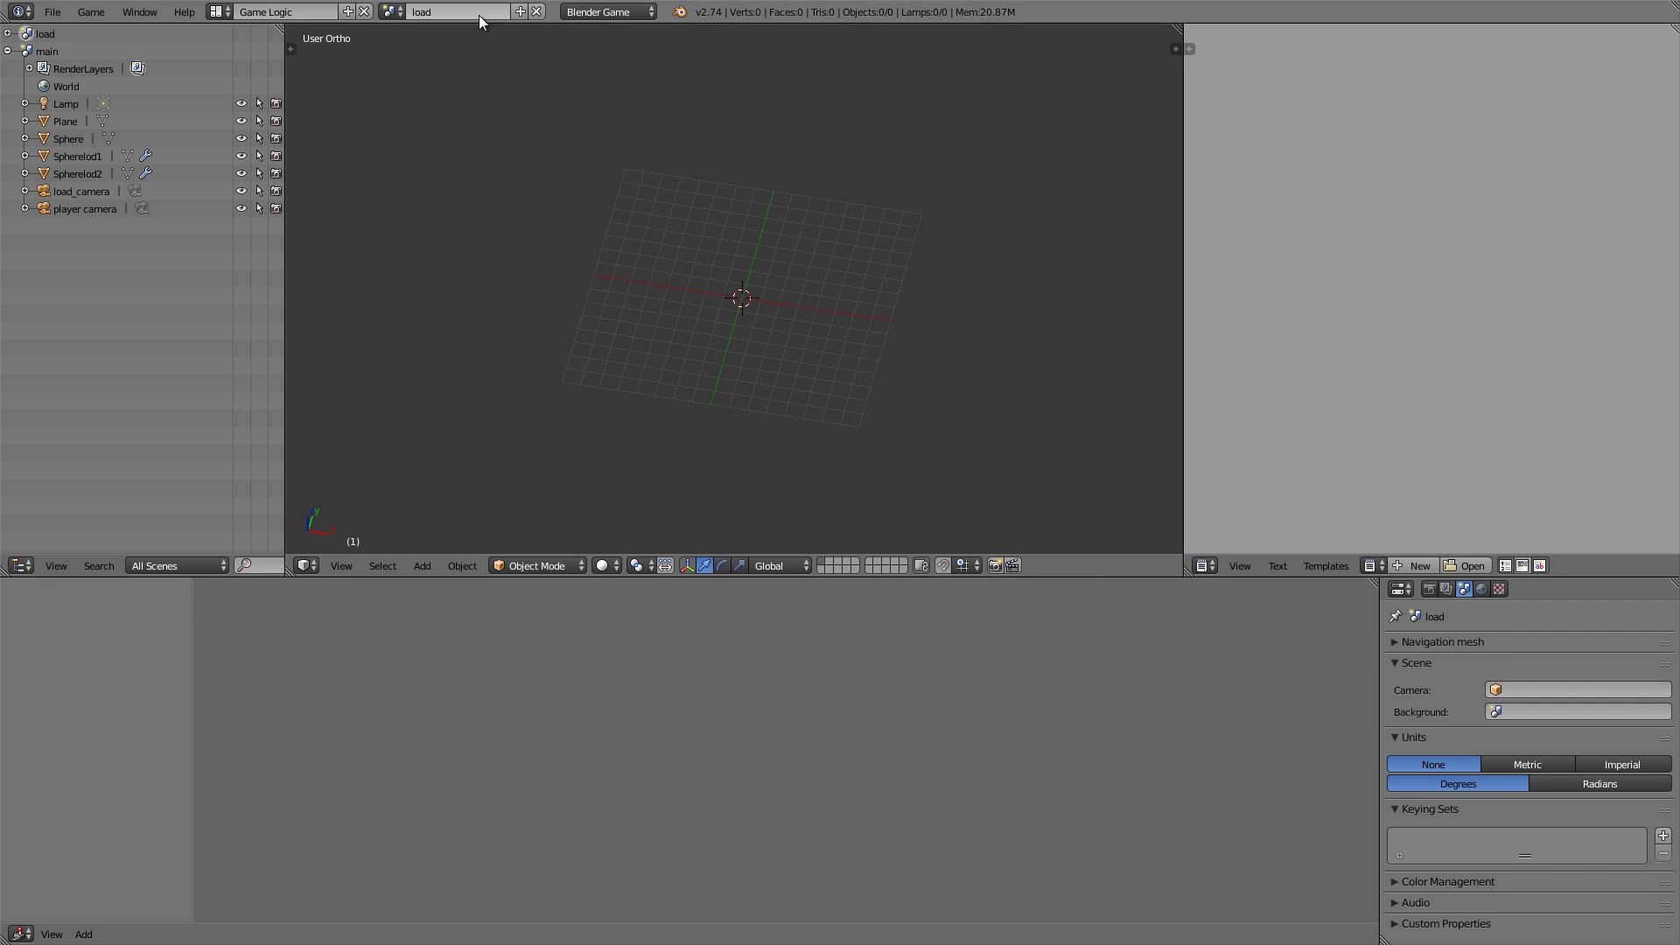
- Add a camera with reset rotation and raise it high above the origin along Z
key("shift+a")
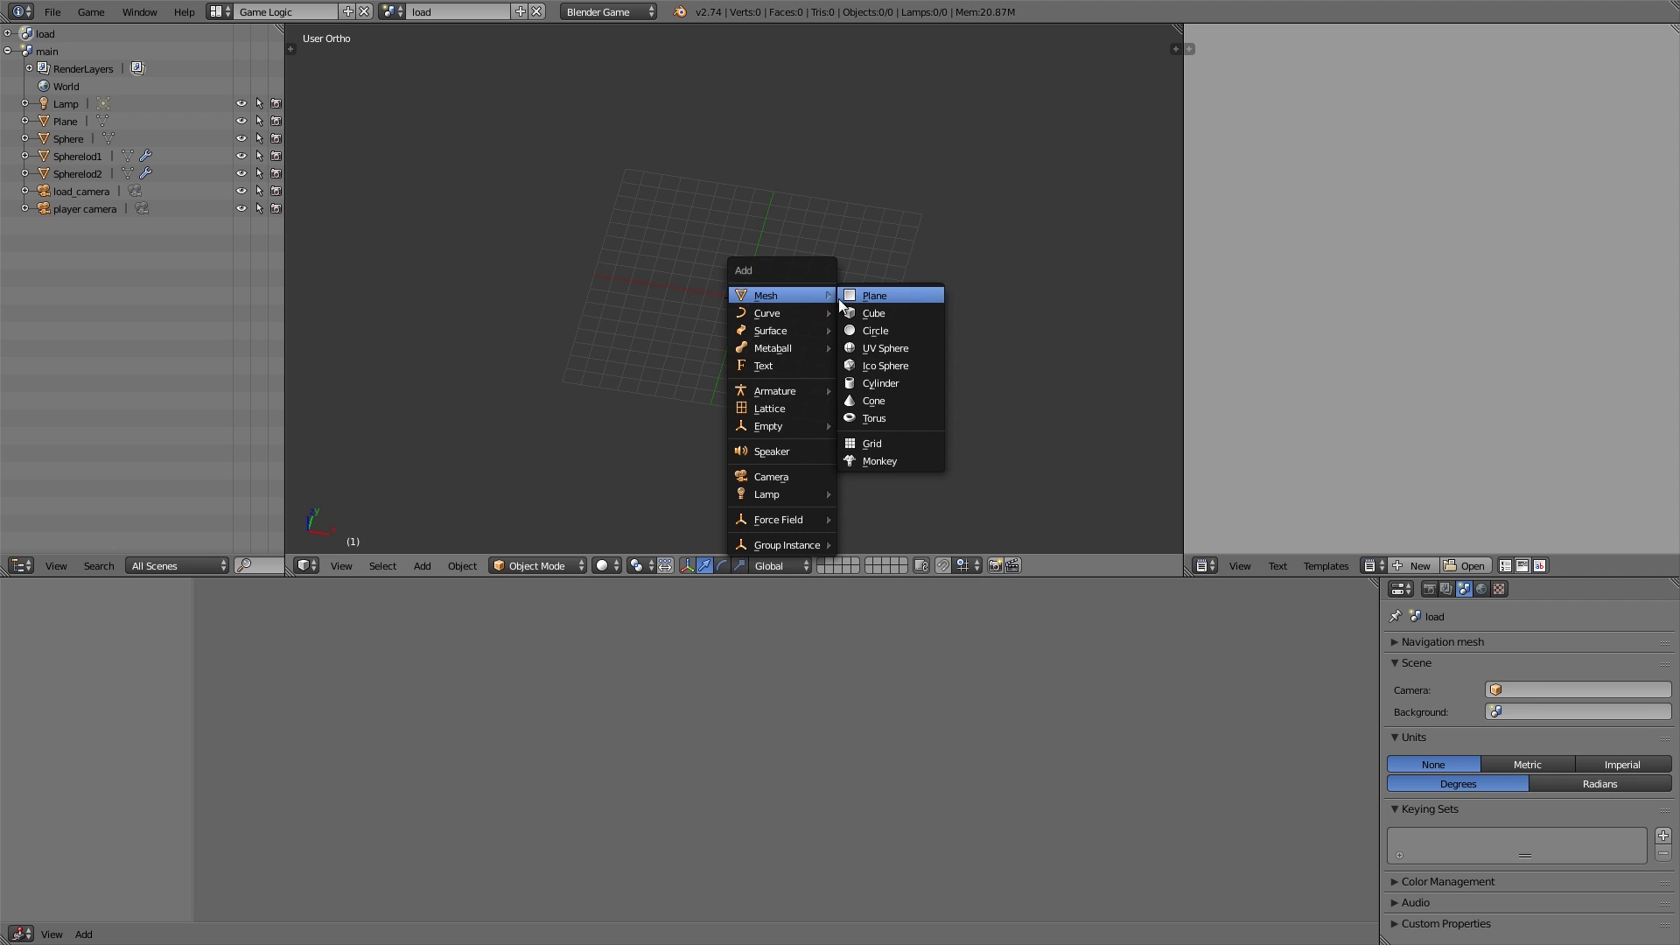
left_click(767, 478)
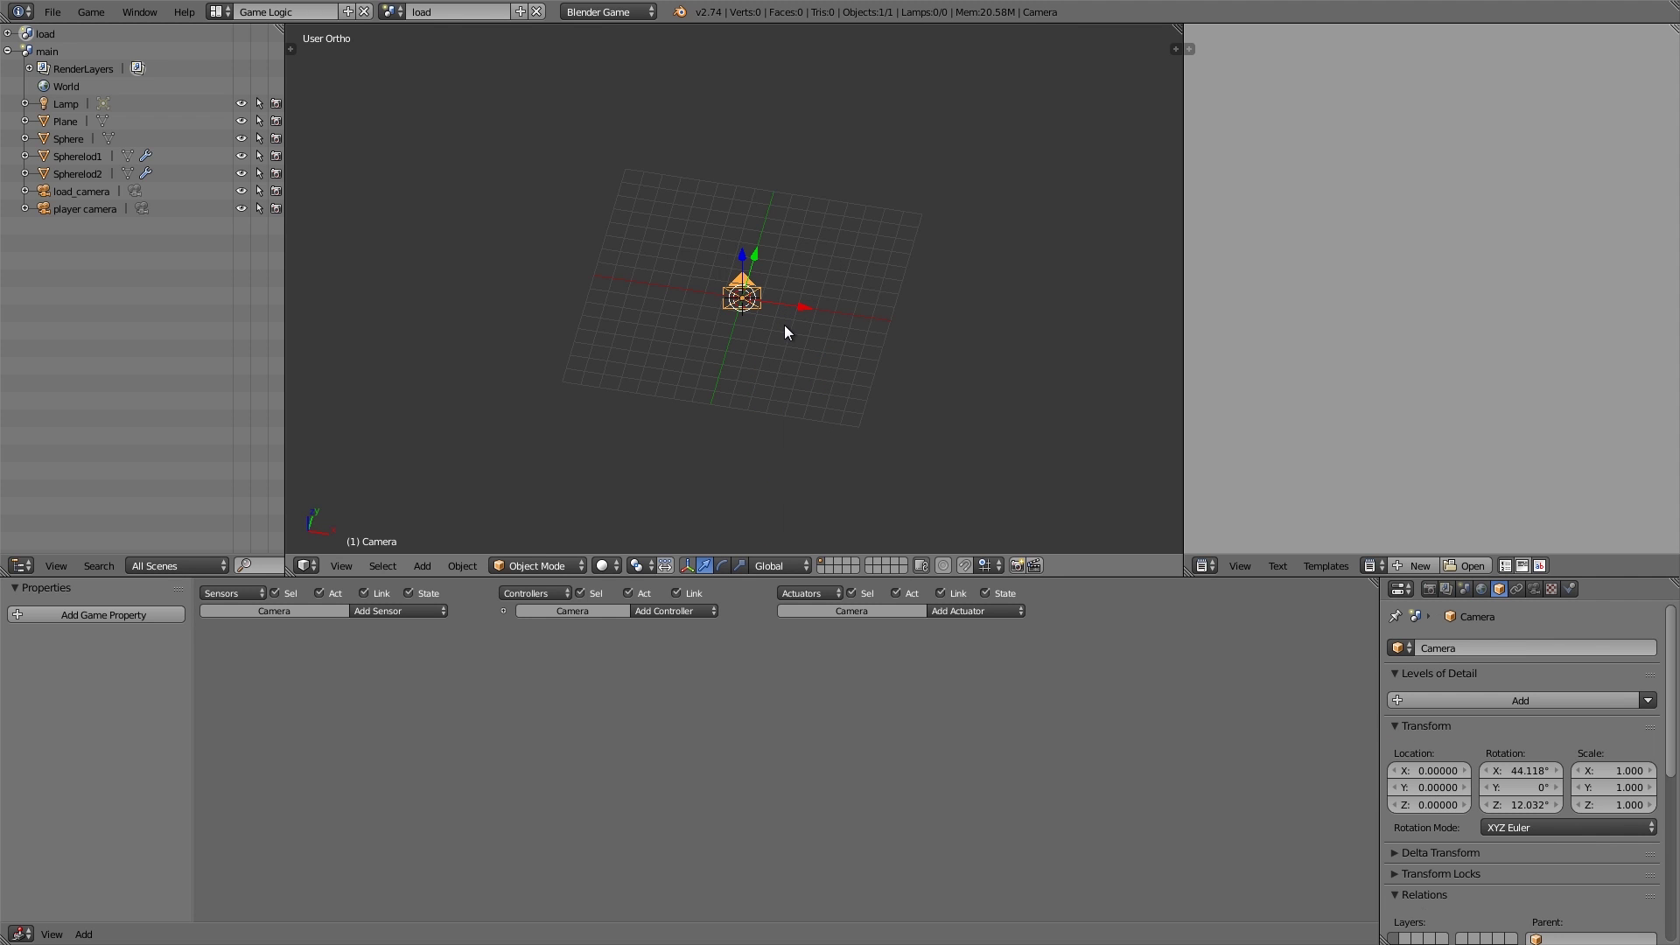
key("alt+r")
middle_click_drag(821, 388, 667, 317)
key("g")
key("z")
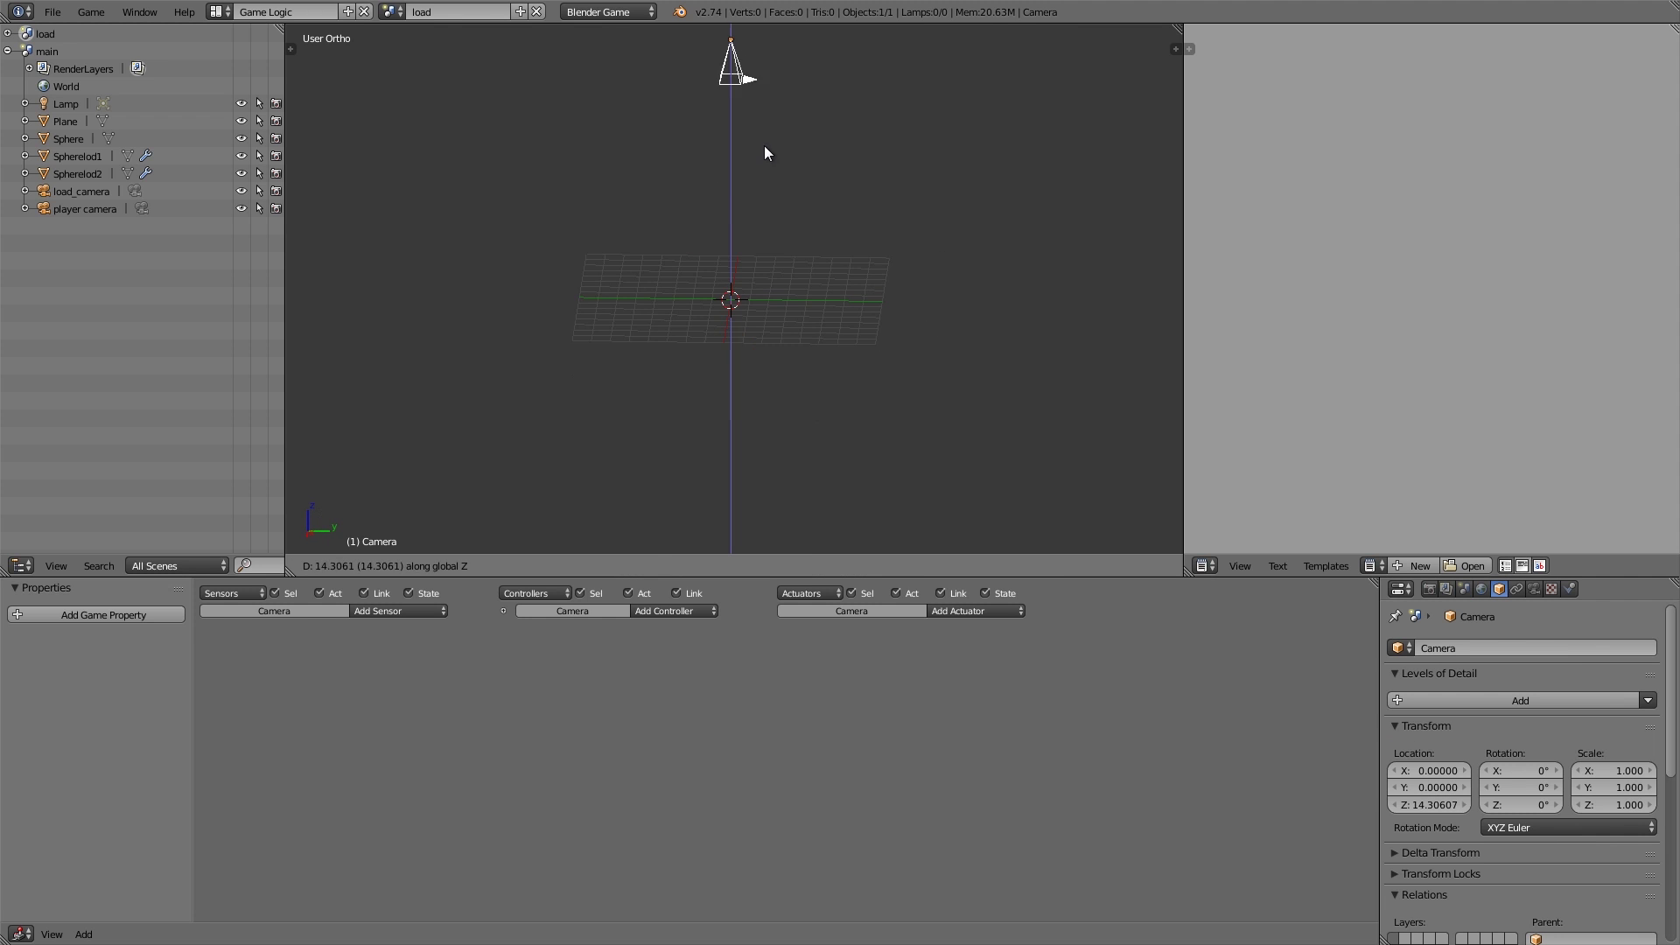
left_click(764, 150)
- Add a plane at the origin and enlarge it
key("shift+a")
mouse_move(770, 109)
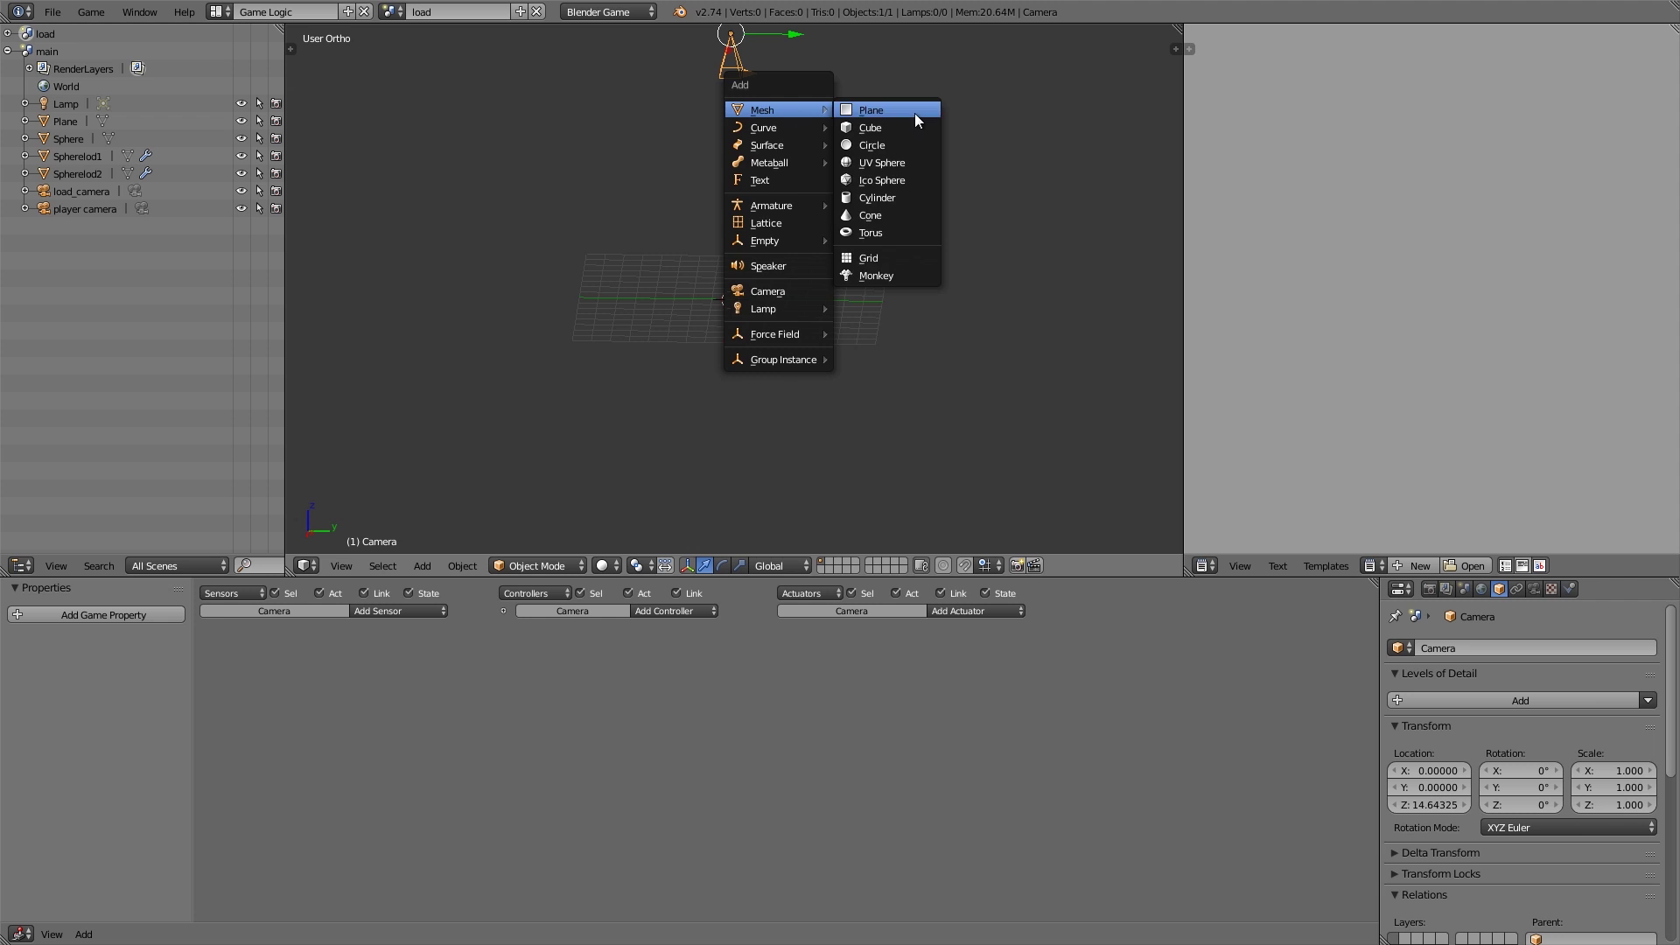
left_click(915, 113)
key("s")
left_click(969, 317)
- Stretch the plane along X and Y to fill the camera view, 7.856 by 5.486
key("KP_0")
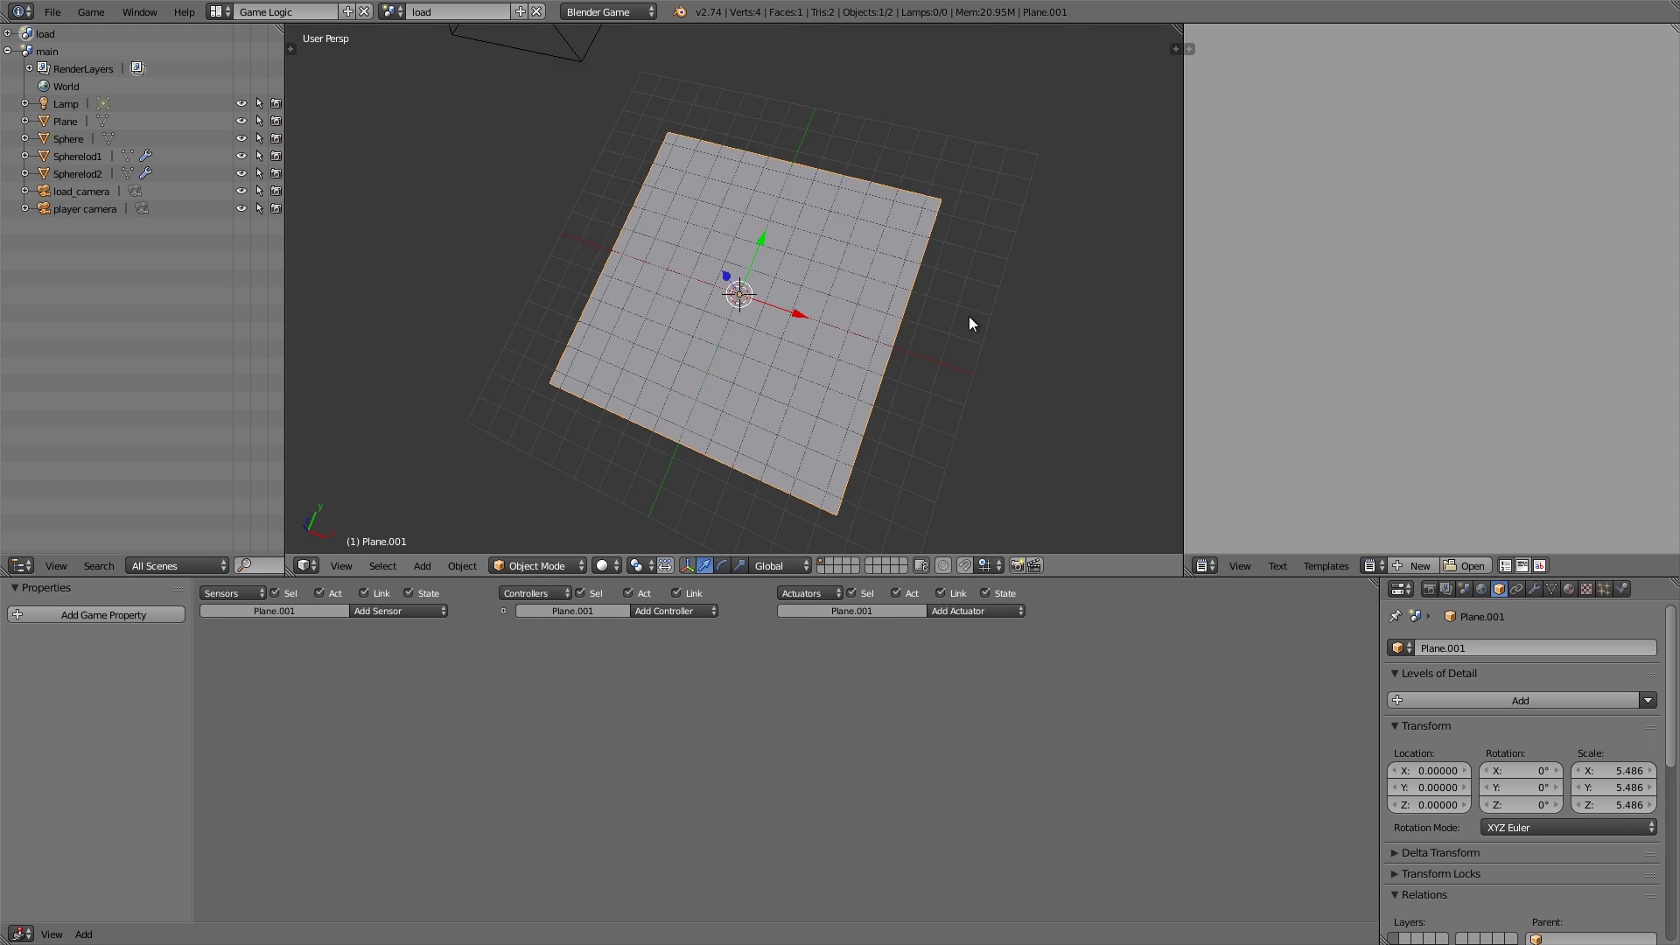
key("KP_0")
key("s")
key("x")
left_click(936, 259)
scroll(906, 376, "down", 5)
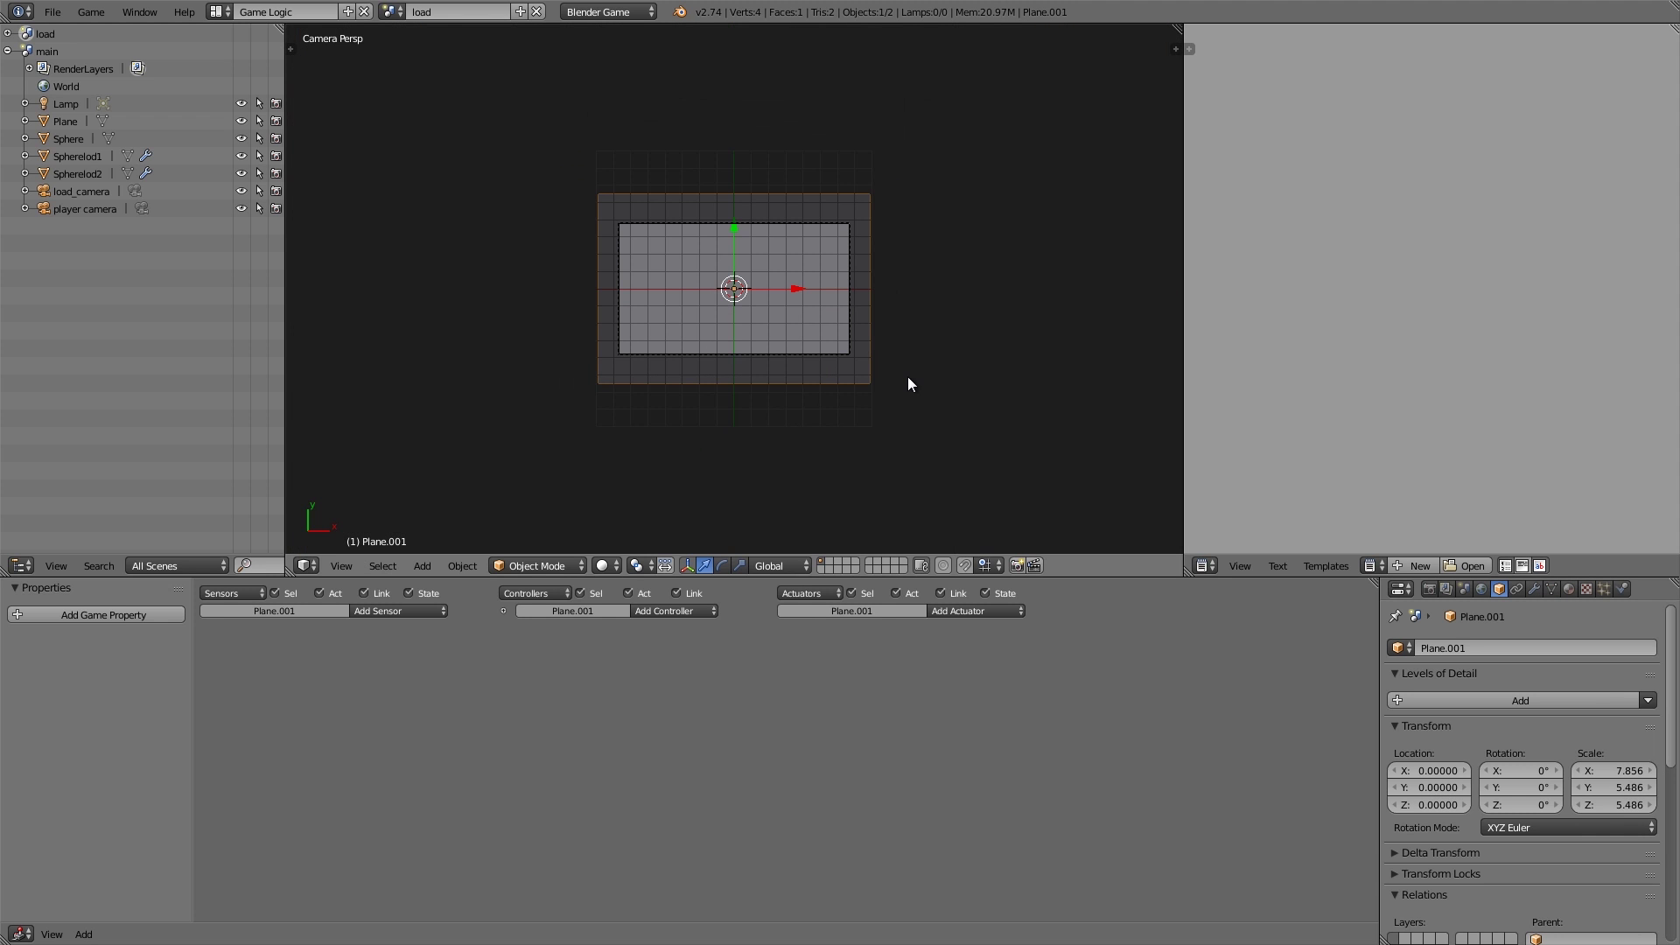
key("s")
key("y")
left_click(889, 360)
- Give the plane a new material with black diffuse colour and zero specular intensity
left_click(1569, 589)
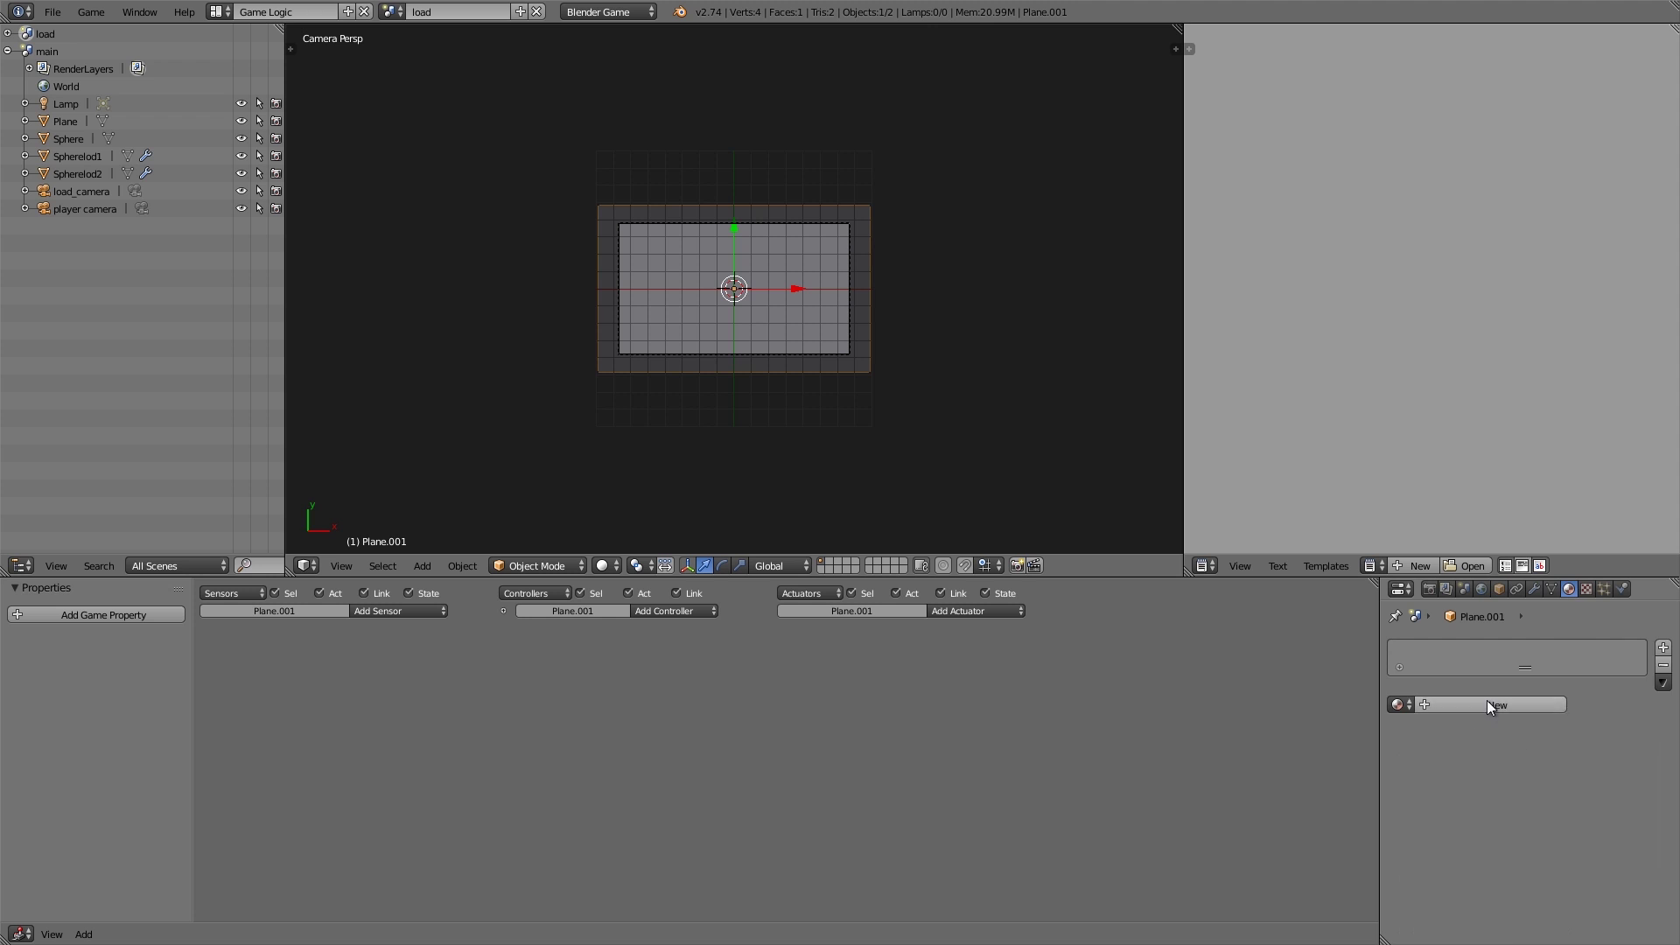
left_click(1487, 700)
scroll(1477, 811, "down", 2)
left_click(1473, 809)
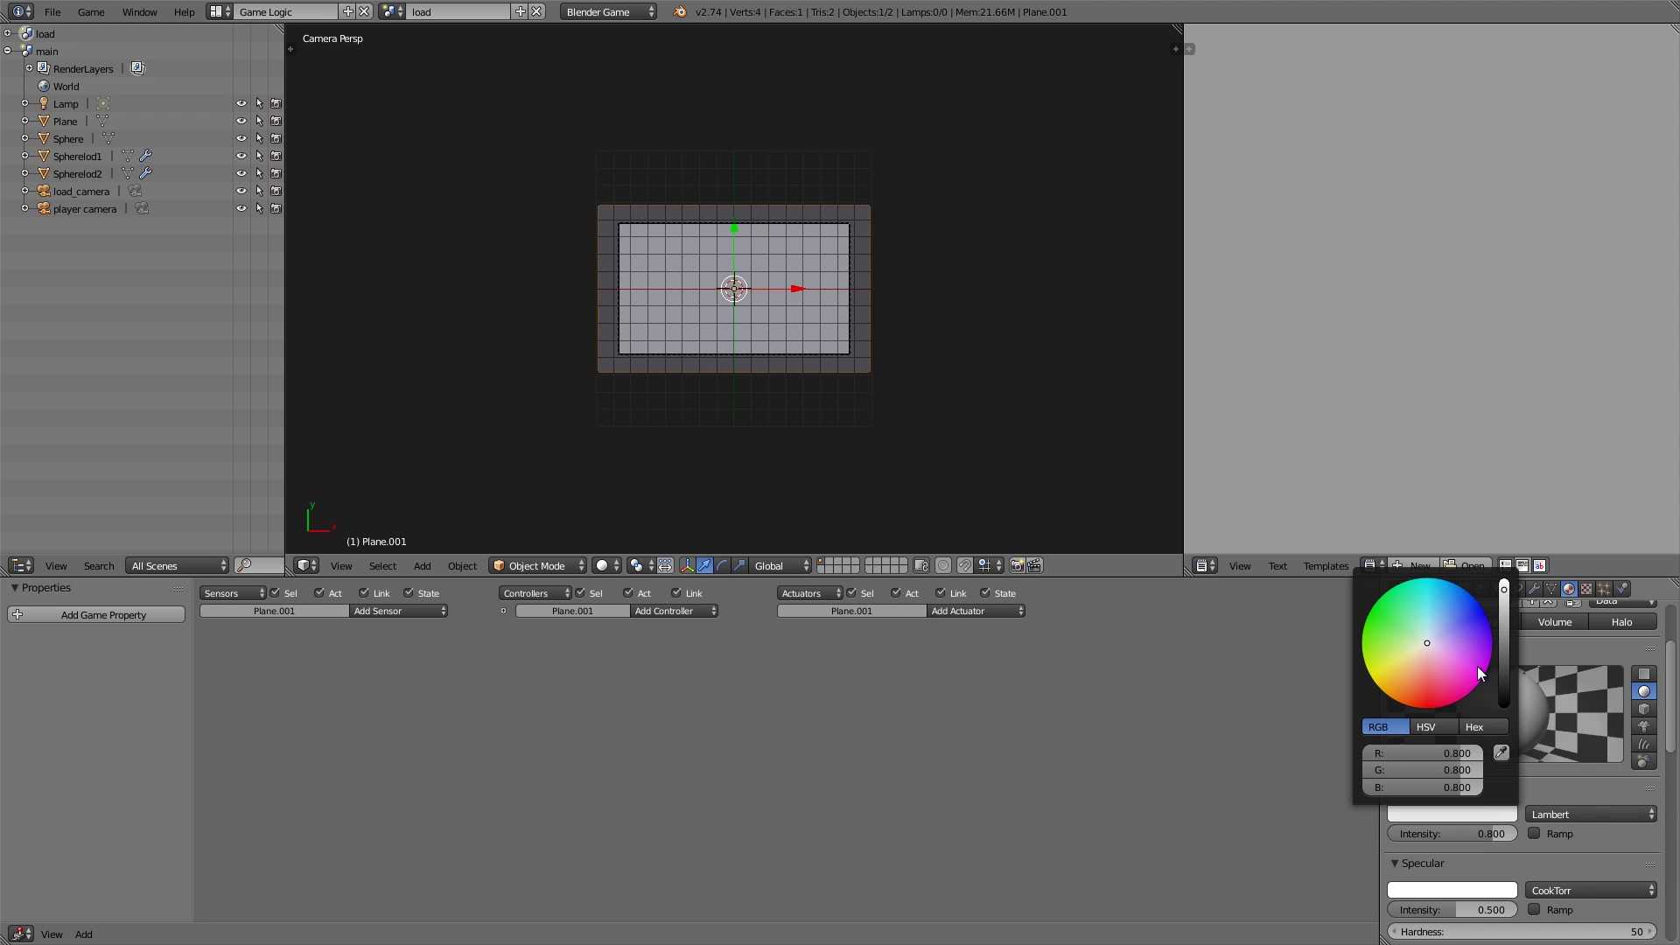
left_click_drag(1506, 672, 1505, 719)
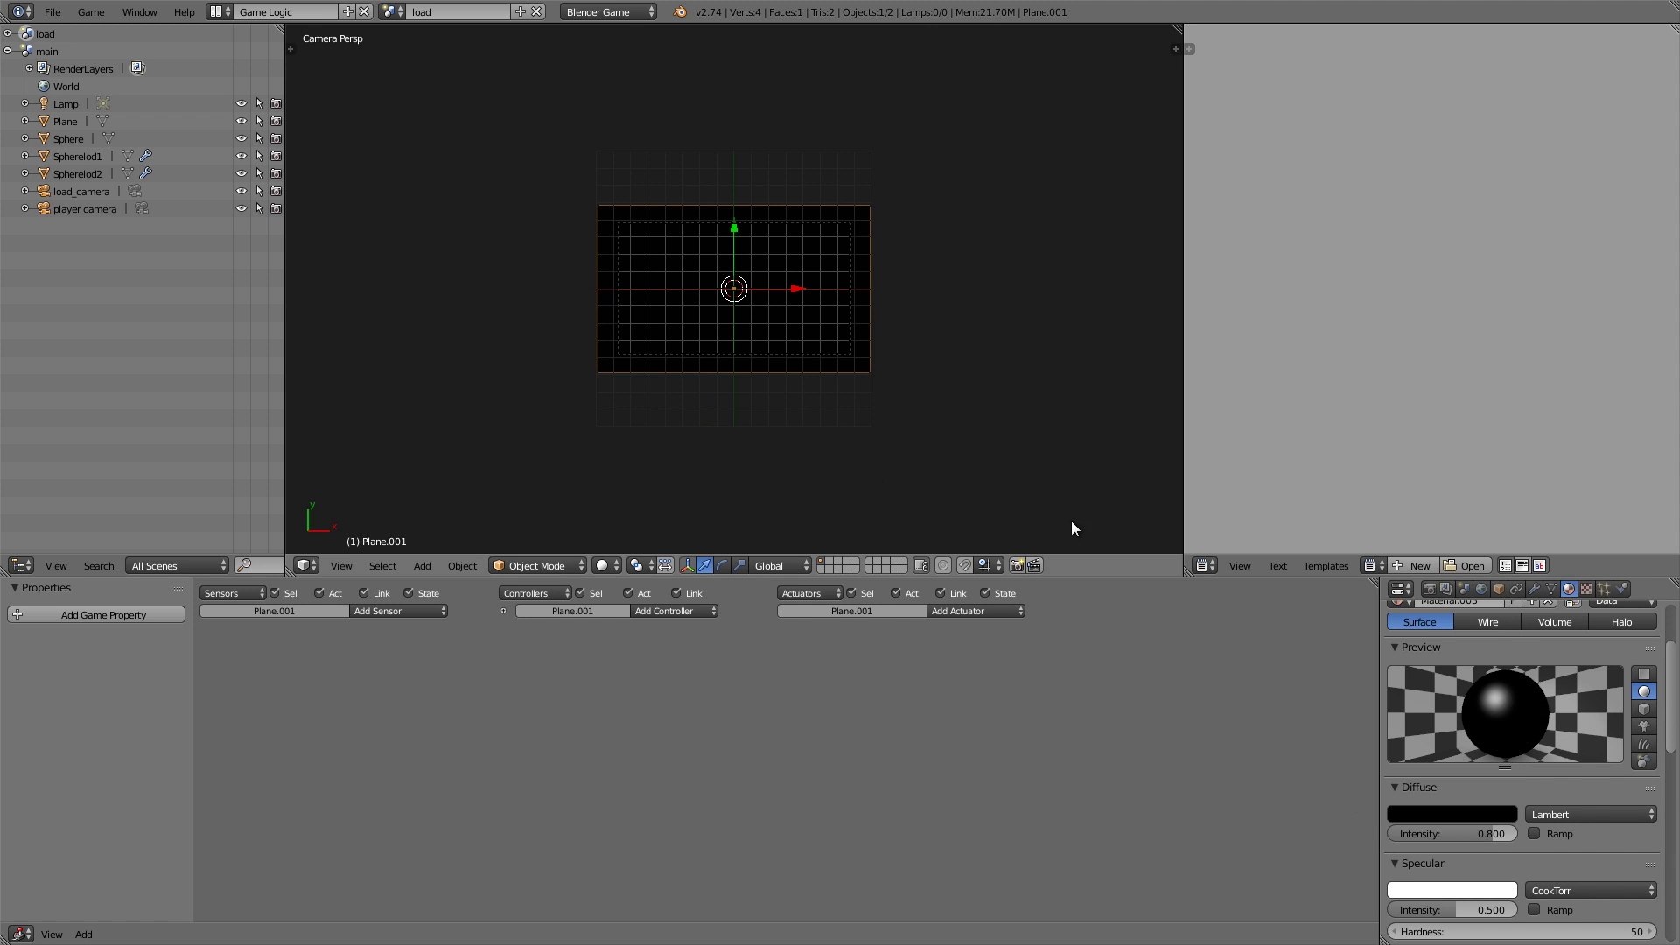
scroll(1501, 748, "down", 5)
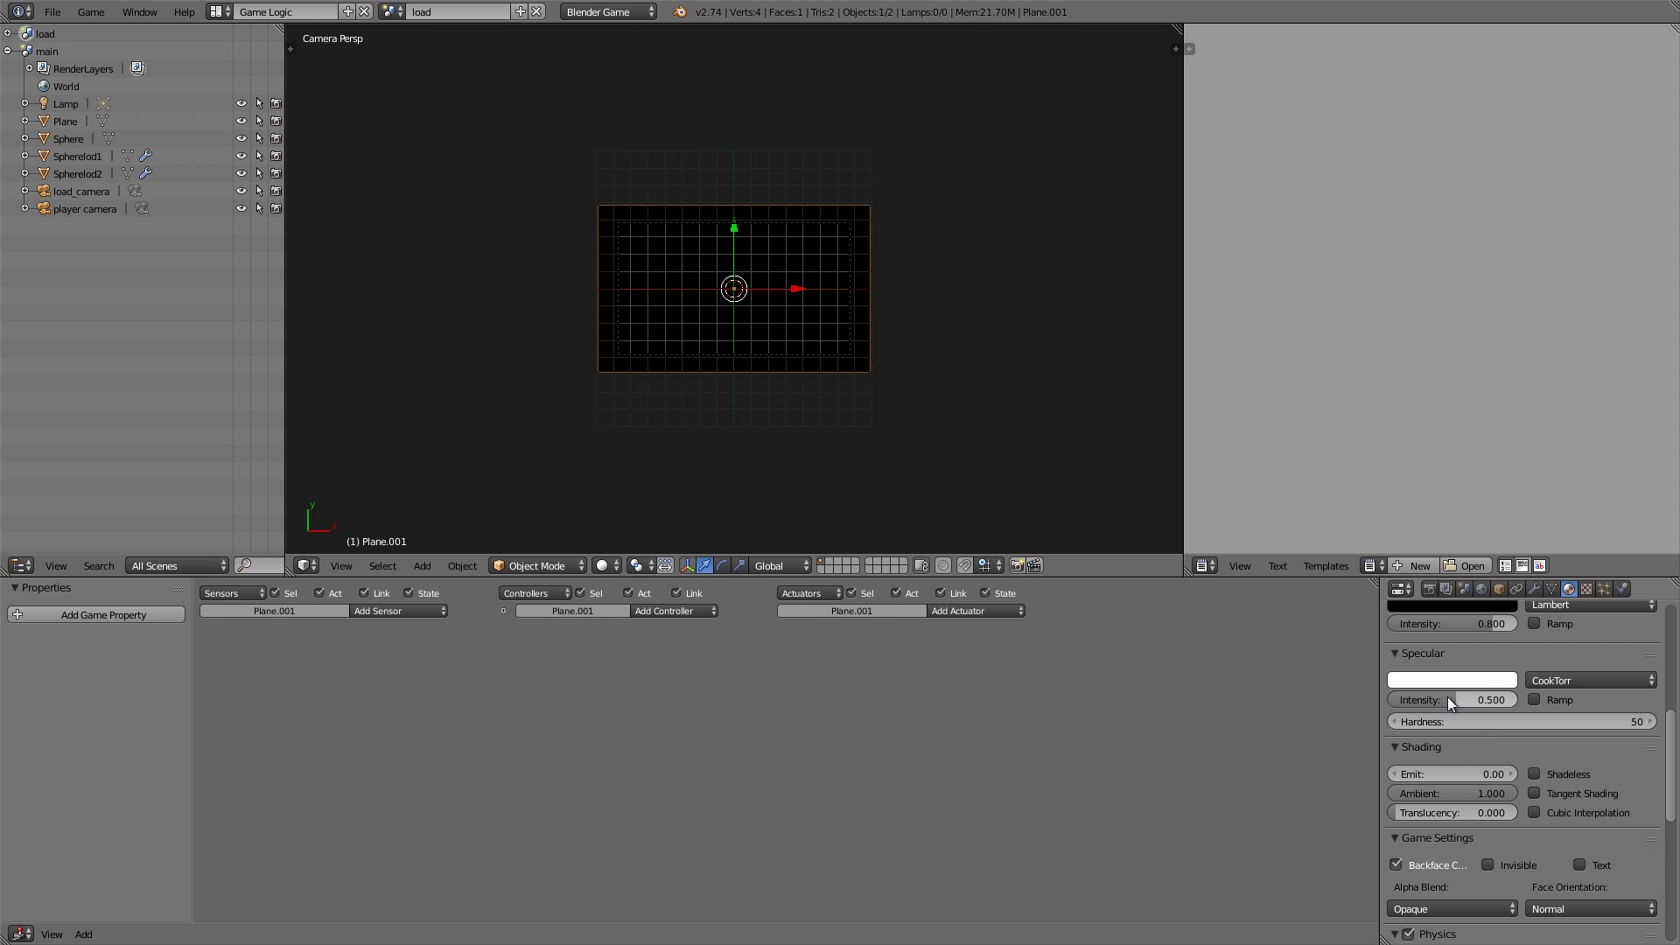
left_click_drag(1502, 696, 1392, 700)
key("Home")
key("shift+a")
- Add a text object just above the plane and change its text to 'Loading...'
mouse_move(826, 266)
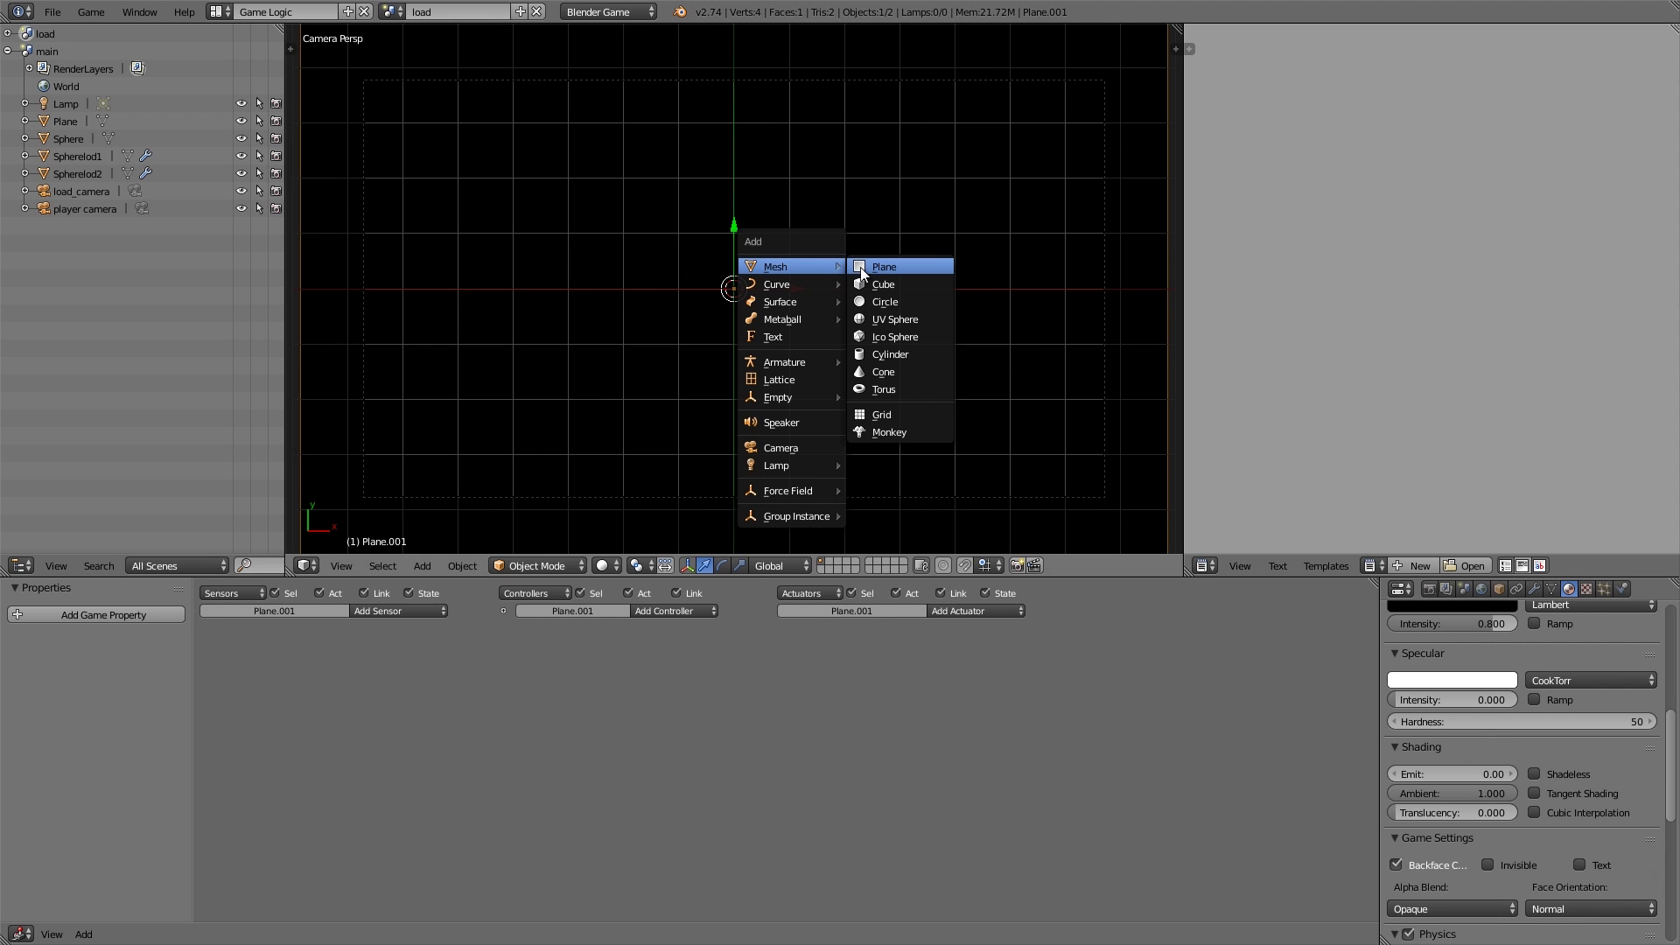
left_click(781, 337)
mouse_move(812, 340)
middle_mouse_down()
mouse_move(832, 354)
mouse_move(802, 313)
middle_mouse_up()
key("g")
key("z")
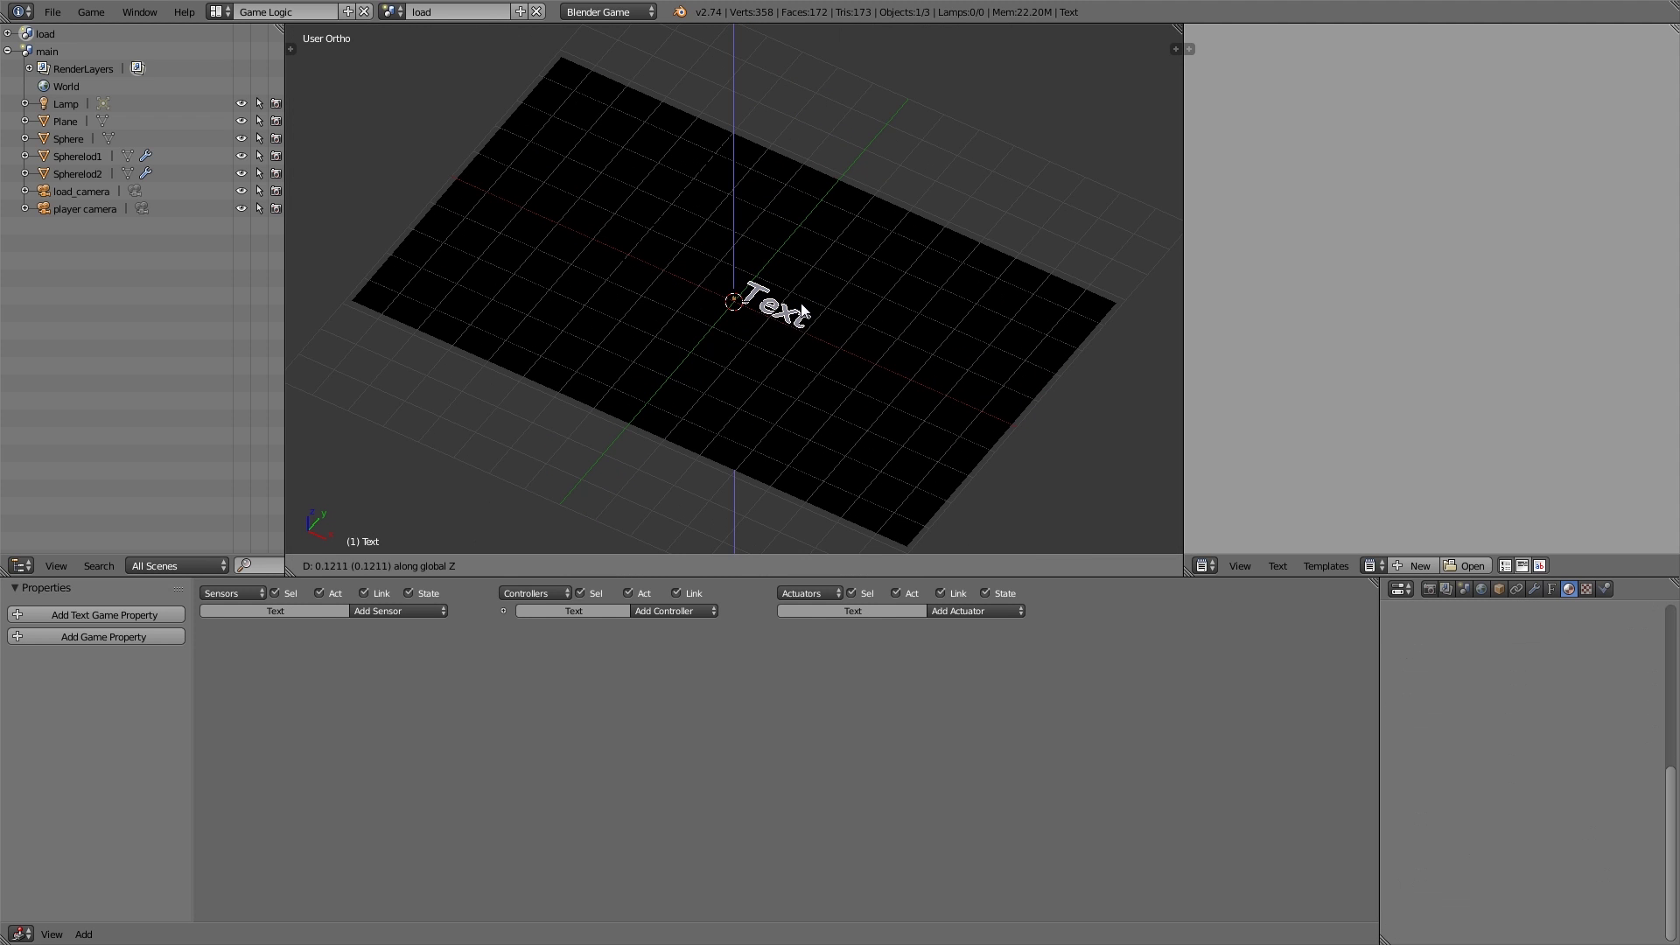
left_click(805, 285)
key("Tab")
key("BackSpace")
key("BackSpace")
key("BackSpace")
key("BackSpace")
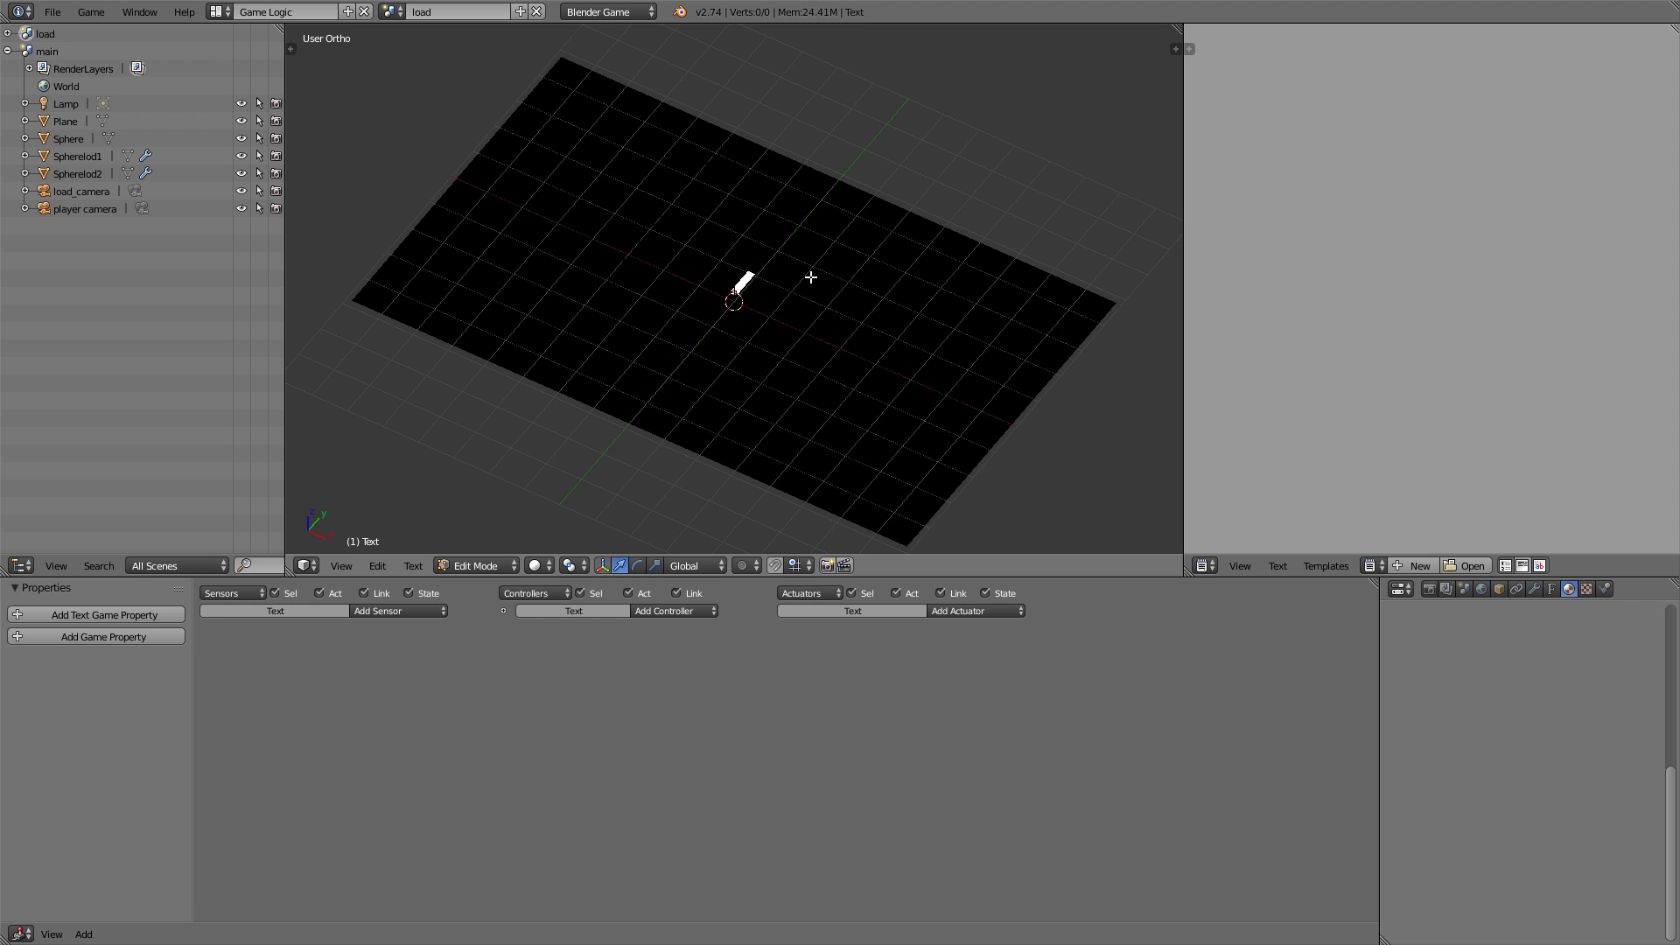
type("Loading...")
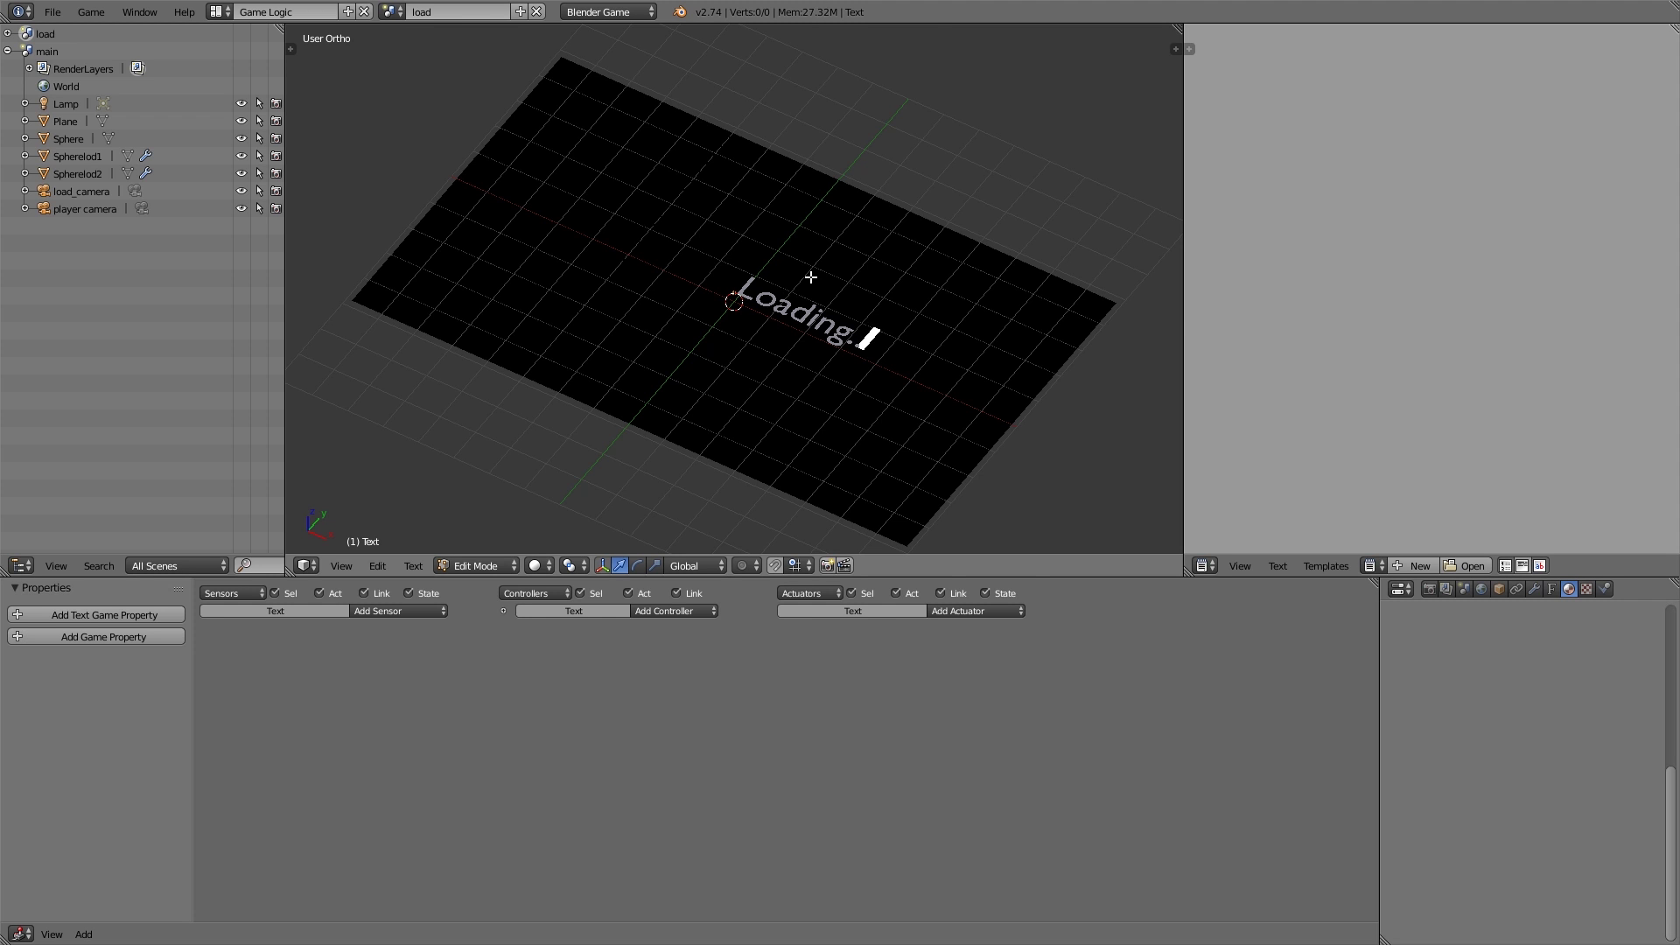
key("Tab")
- Convert the Loading... text to a mesh and position it within the camera frame
scroll(852, 280, "up", 1)
key("alt+c")
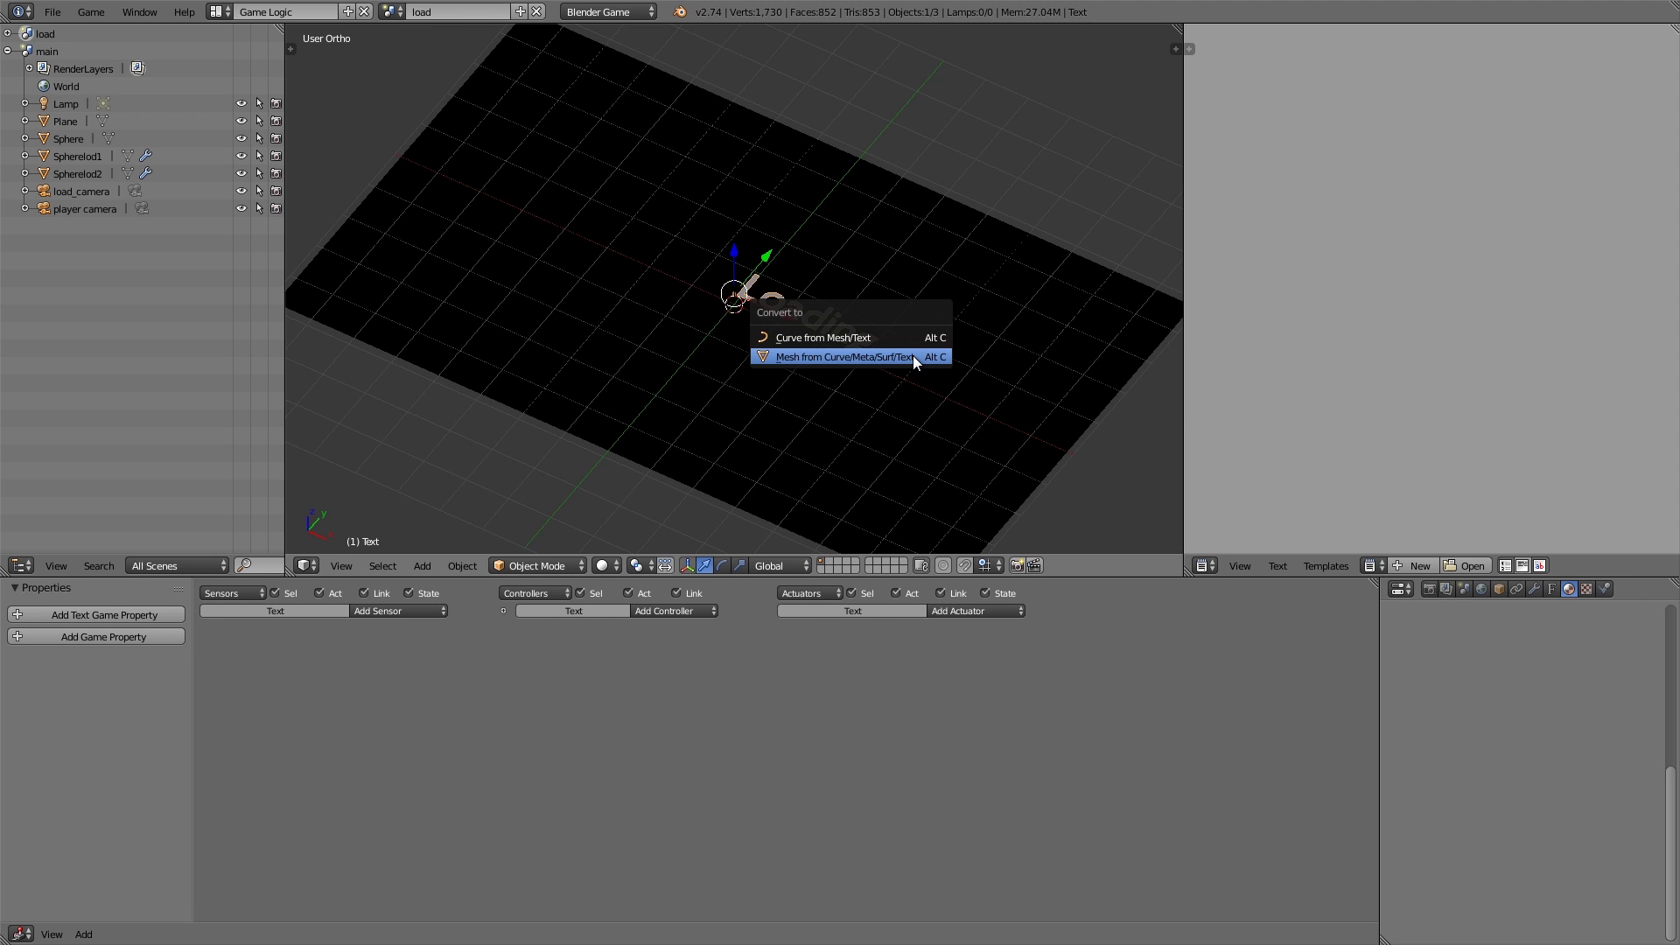
left_click(912, 355)
middle_click_drag(911, 356, 816, 356)
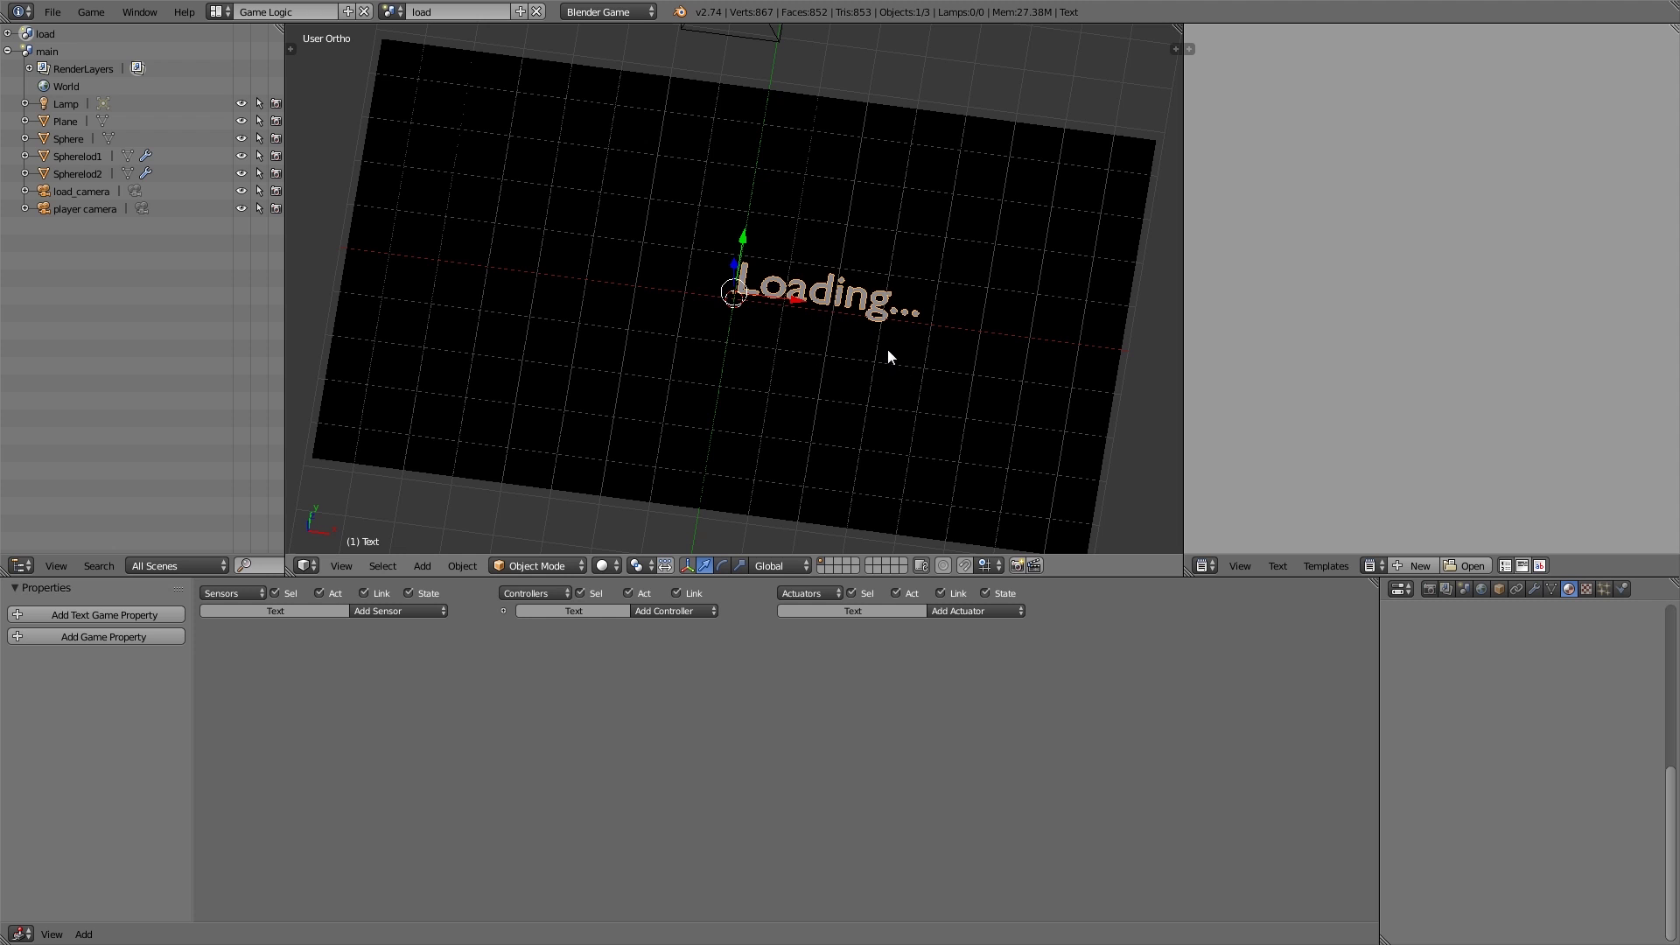
key("g")
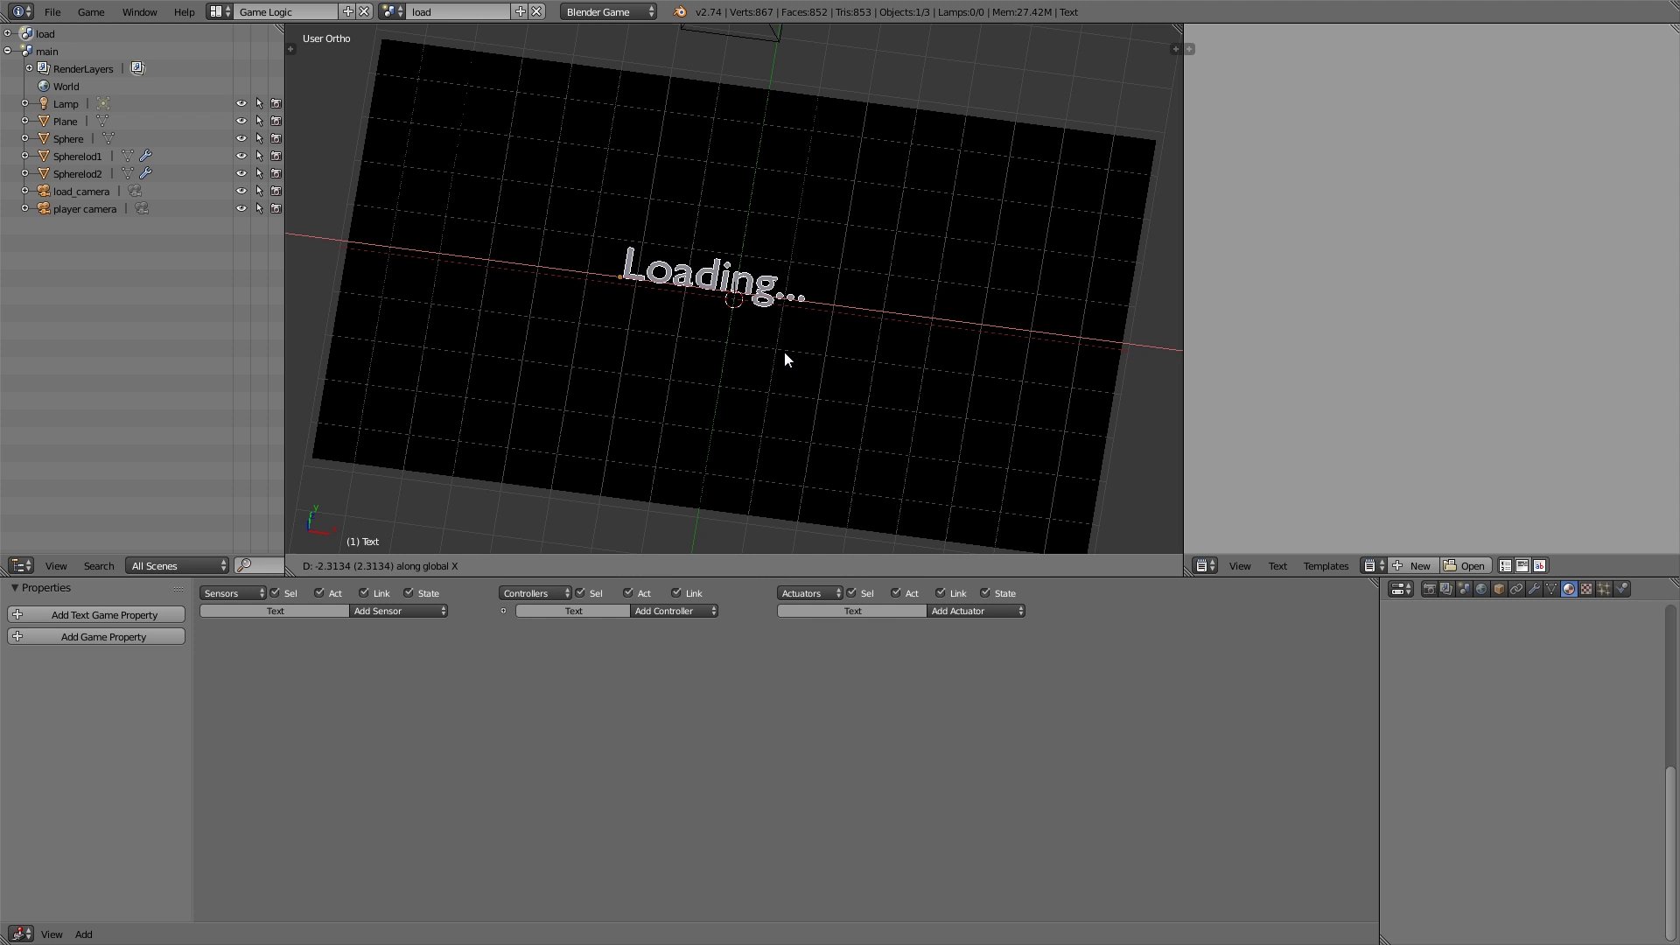
left_click(781, 347)
key("KP_0")
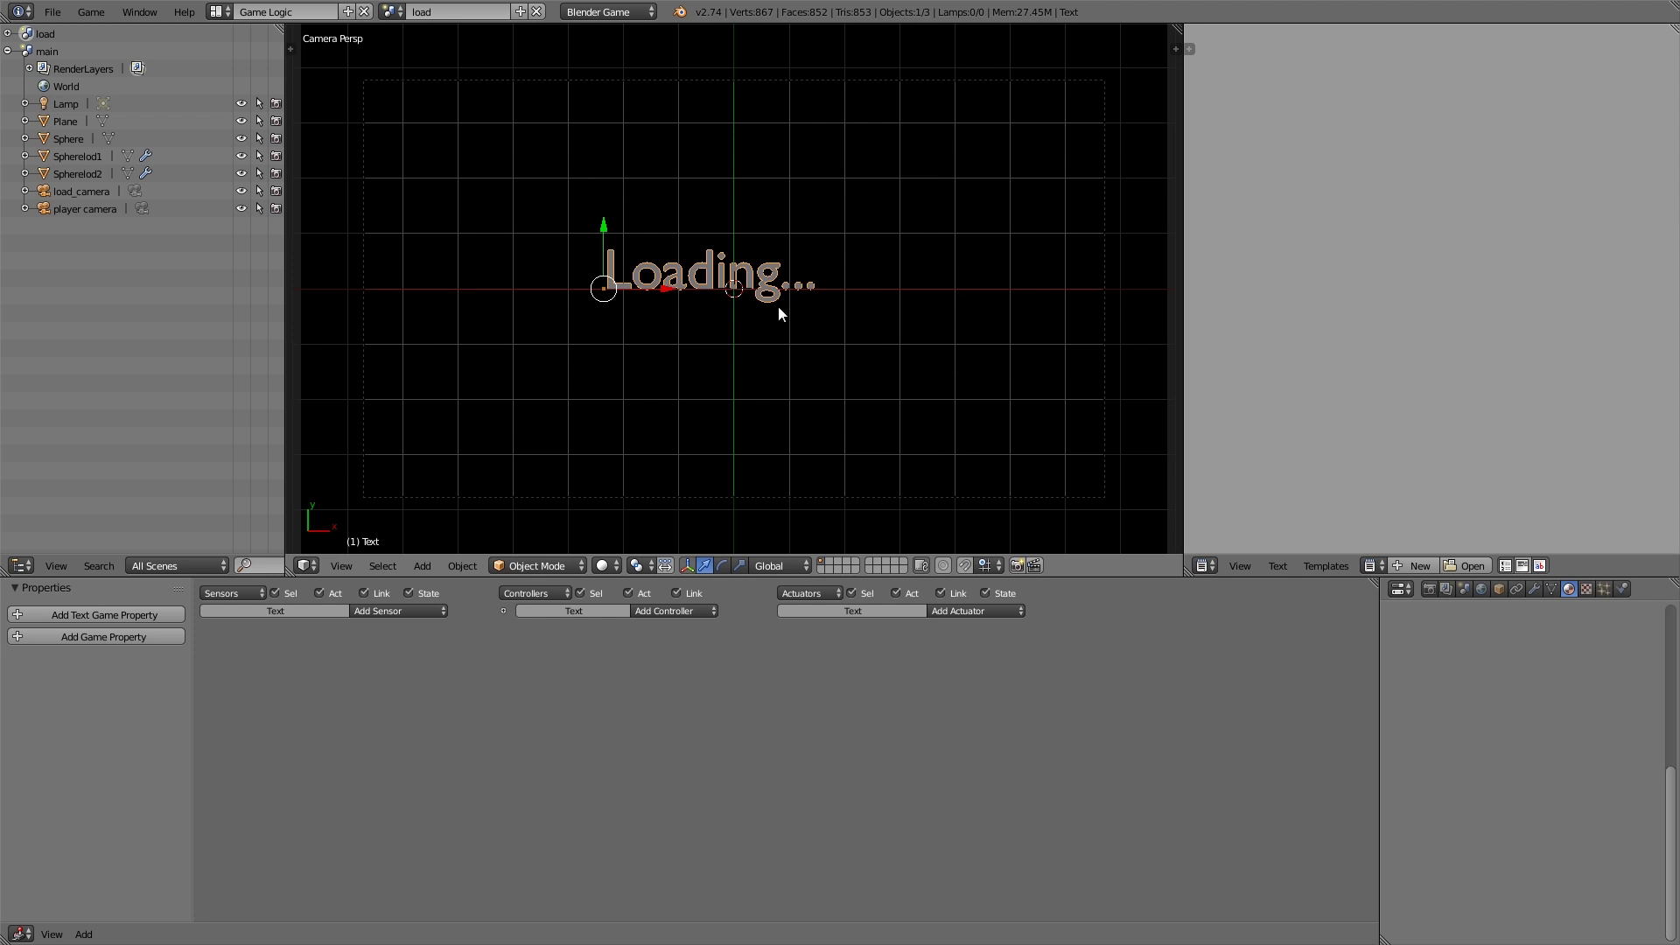
key("g")
left_click(816, 333)
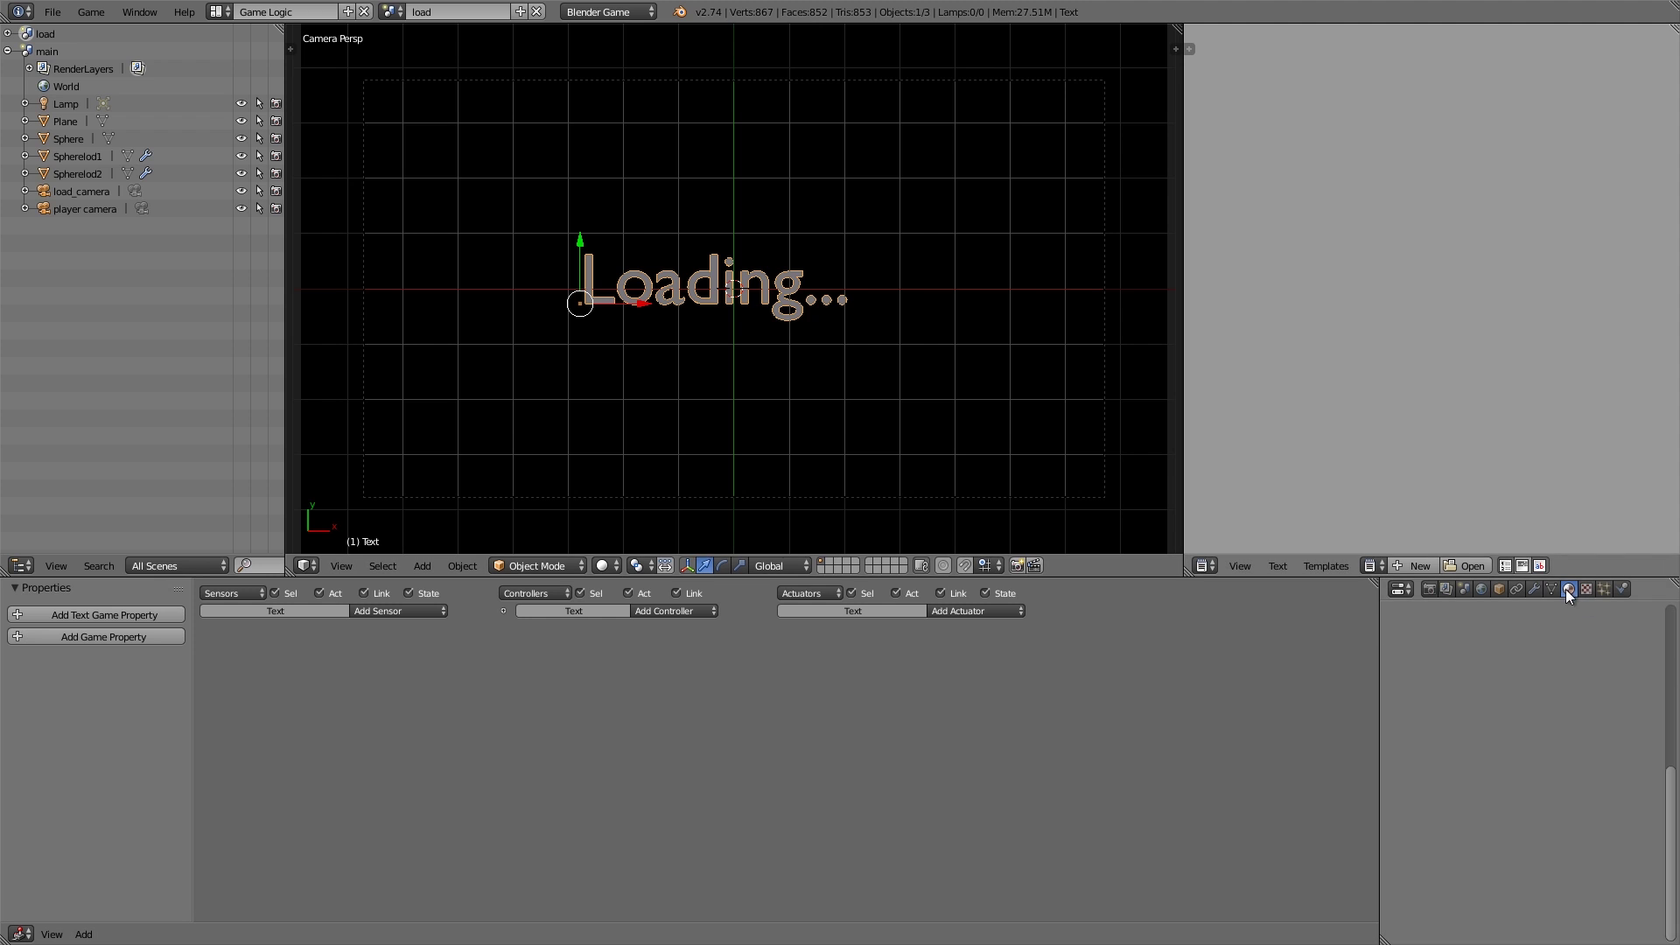
- Give the text a new shadeless material with no specular shine and white diffuse
left_click(1552, 674)
scroll(1475, 788, "down", 5)
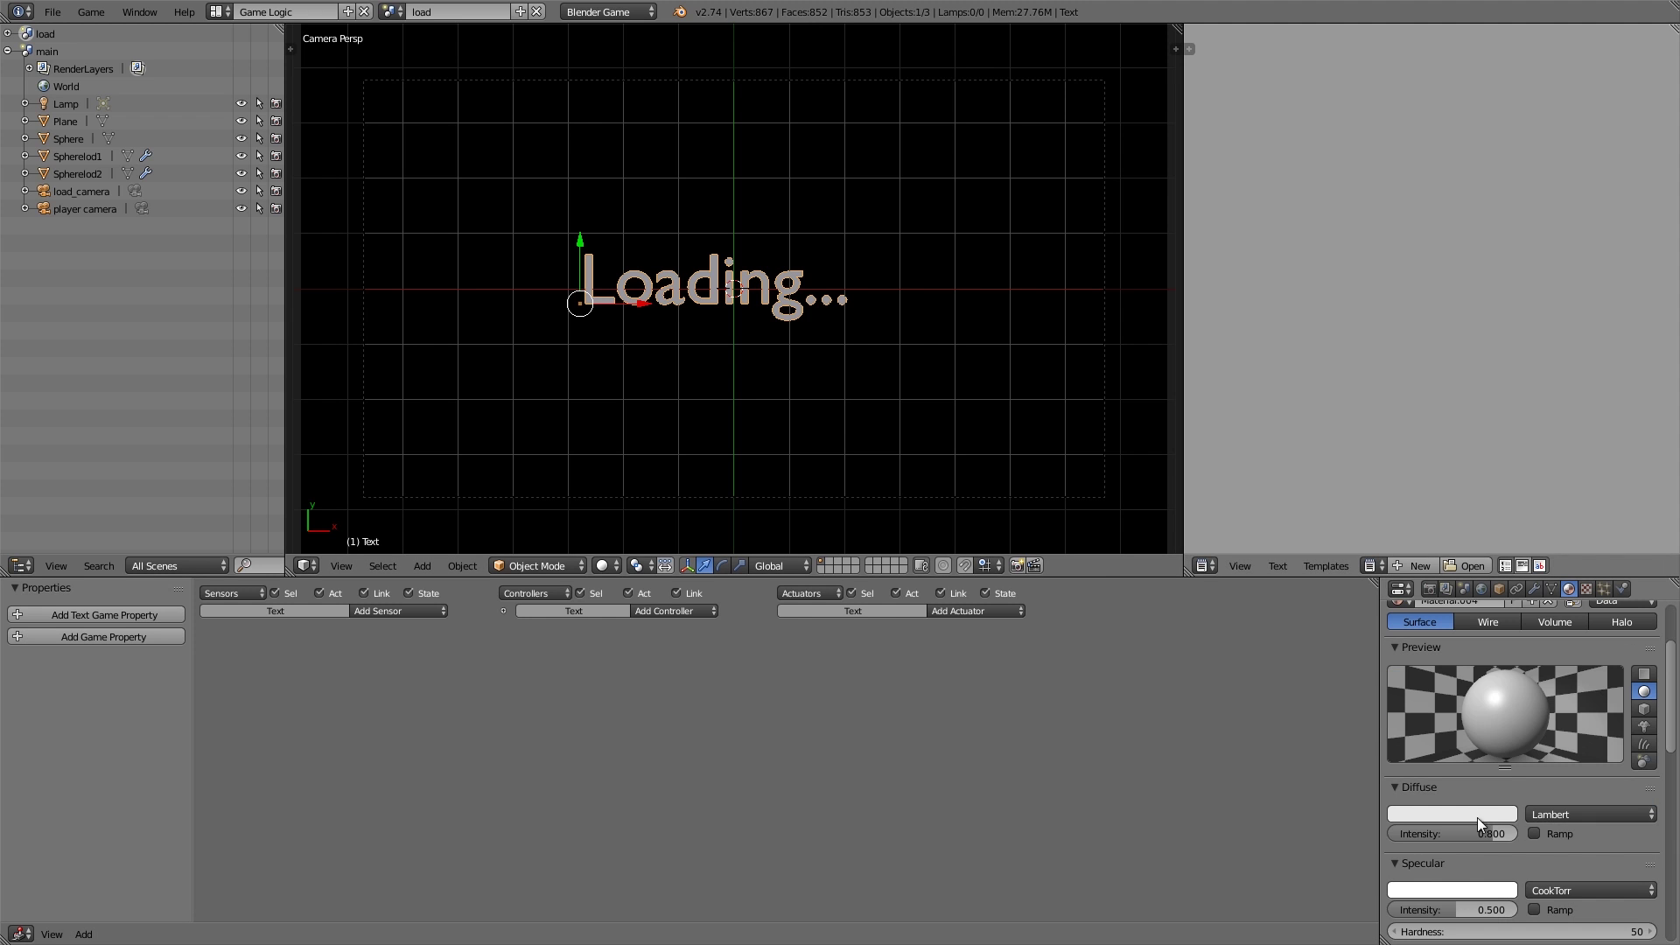
left_click_drag(1454, 806, 1319, 721)
right_click(1477, 828)
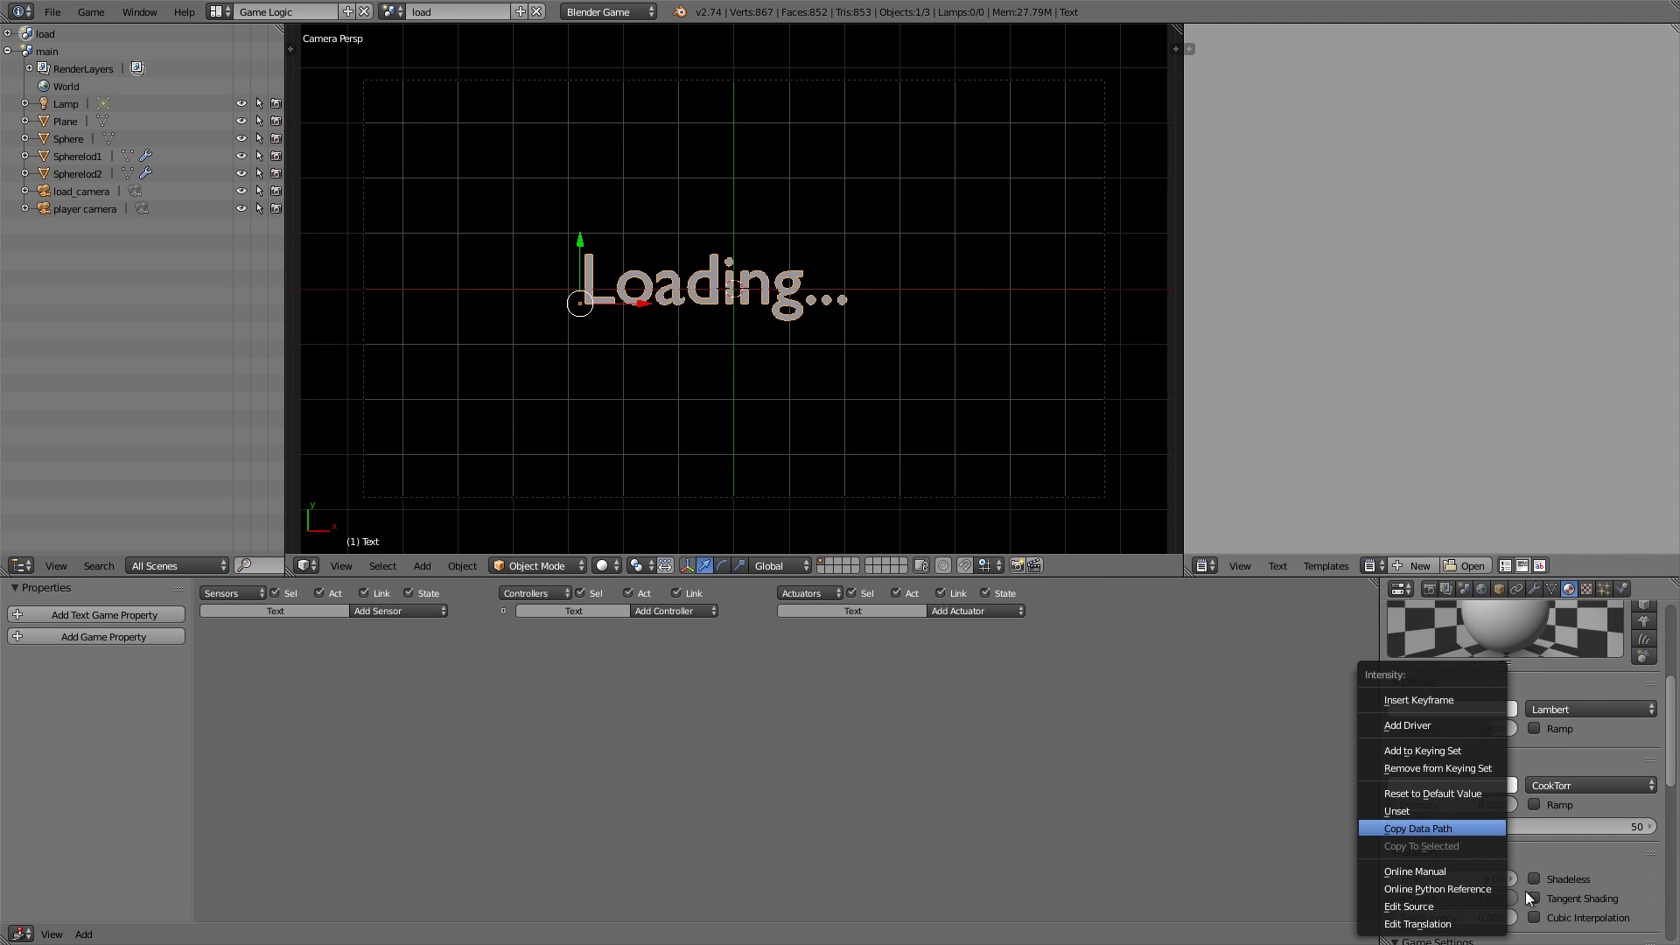
left_click(1537, 879)
left_click(1535, 879)
left_click(1435, 707)
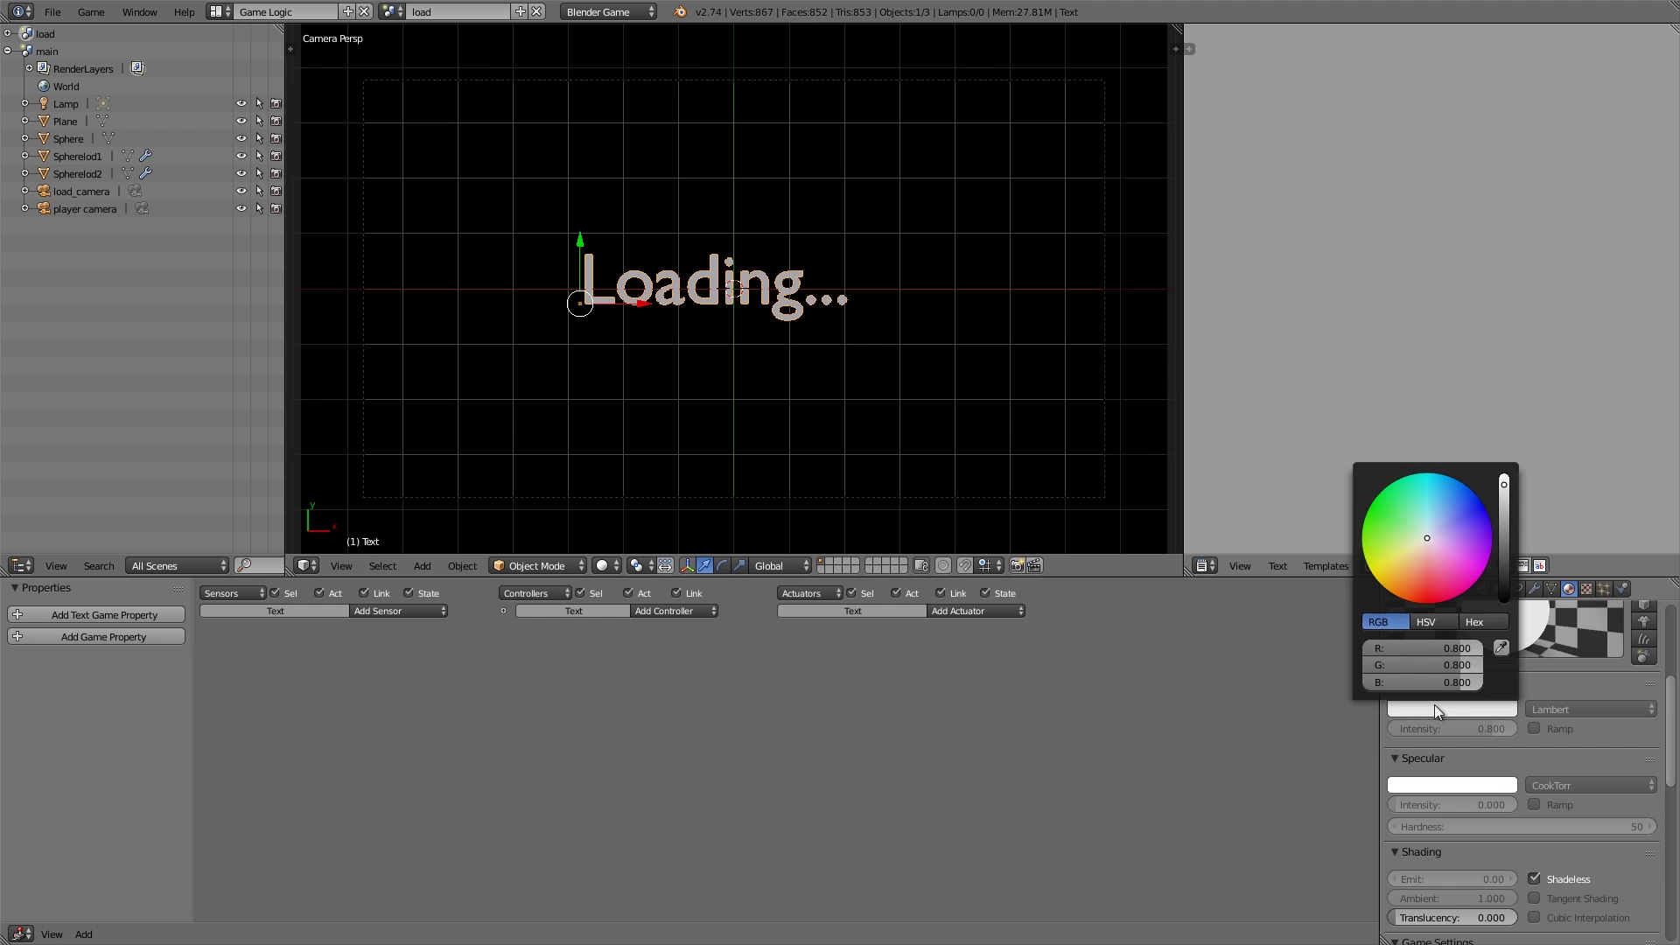
key("shift+a")
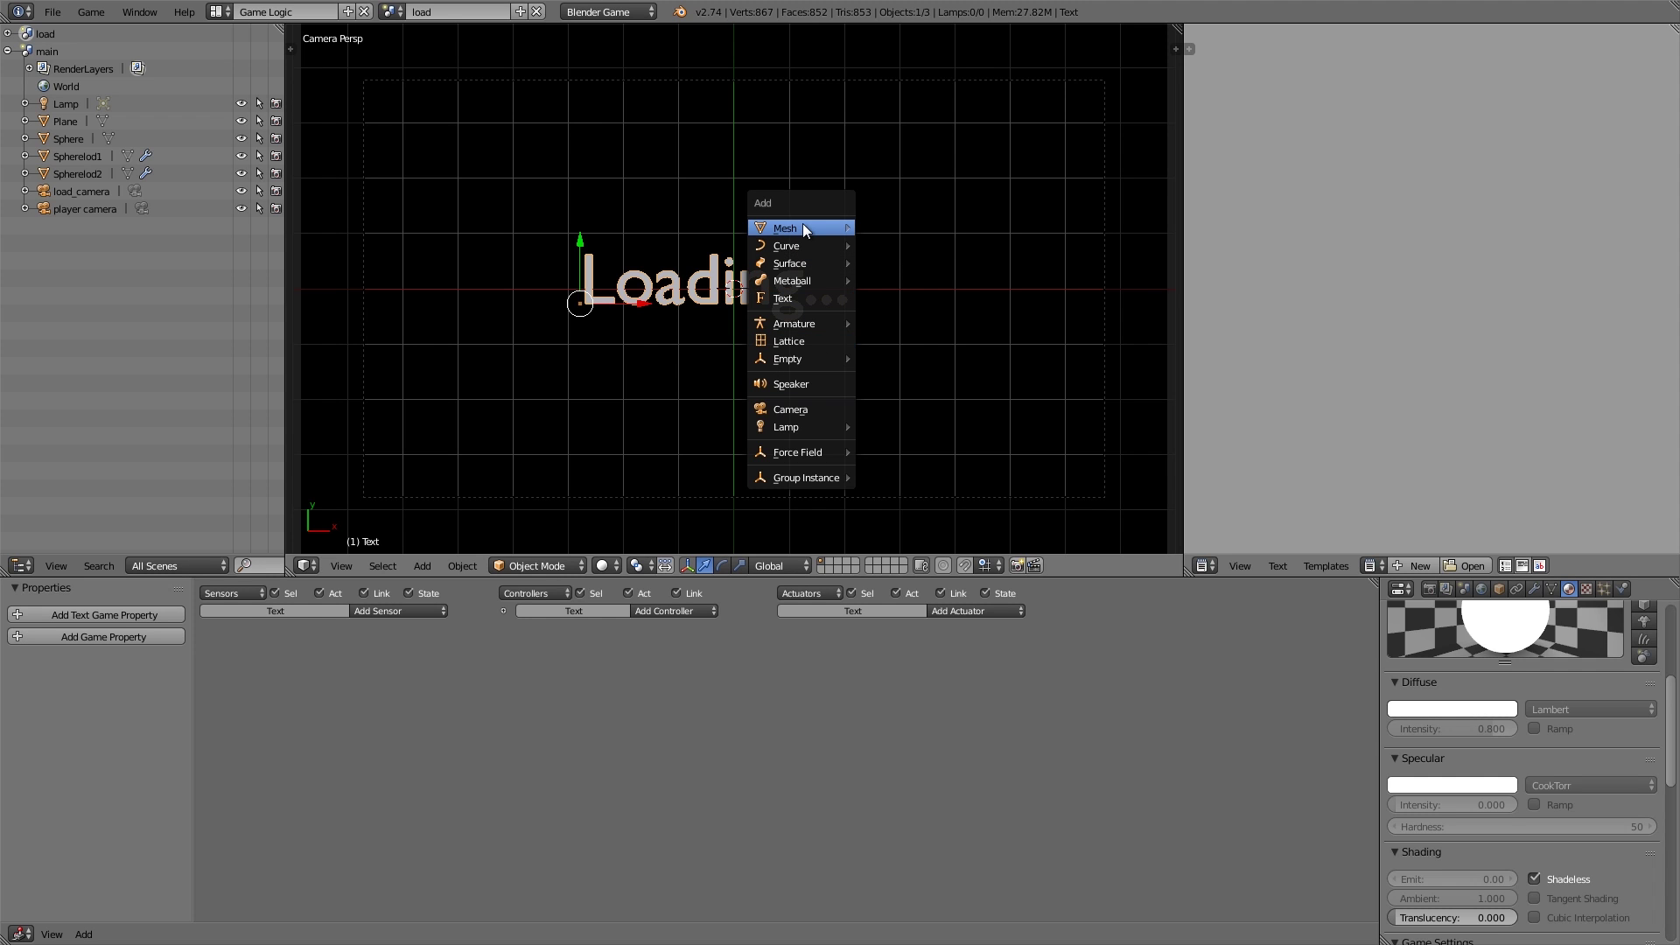
- Add a circle mesh right of the text and extrude its outline inward into a flat ring
mouse_move(801, 223)
left_click(892, 263)
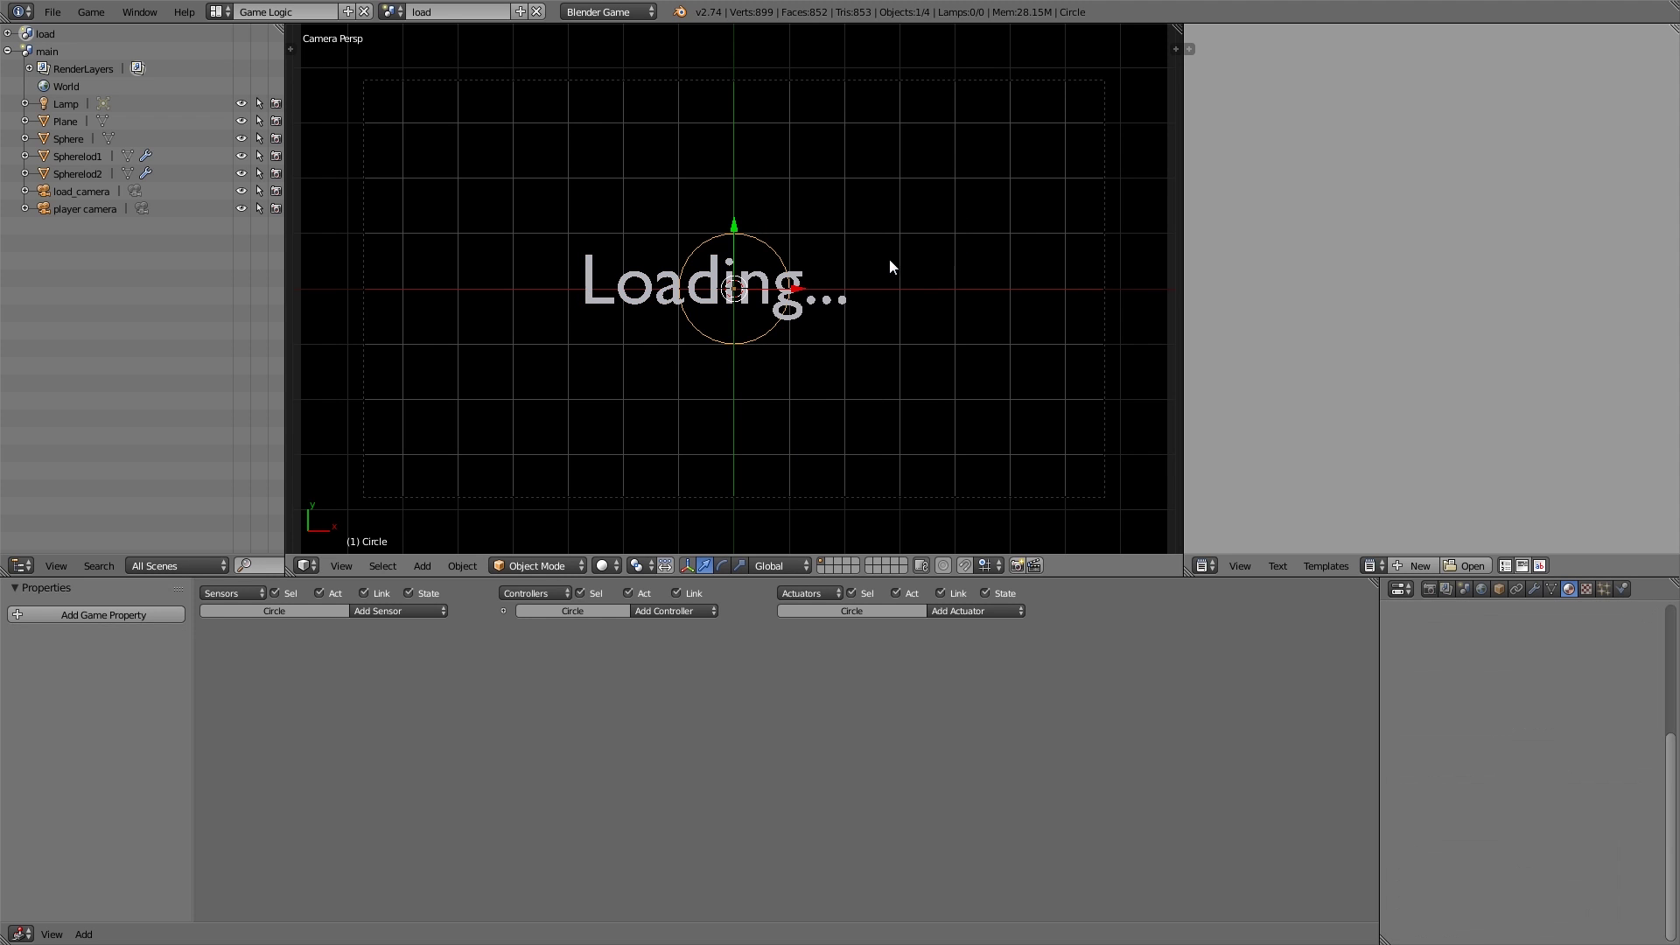
left_click_drag(801, 286, 1029, 288)
key("Tab")
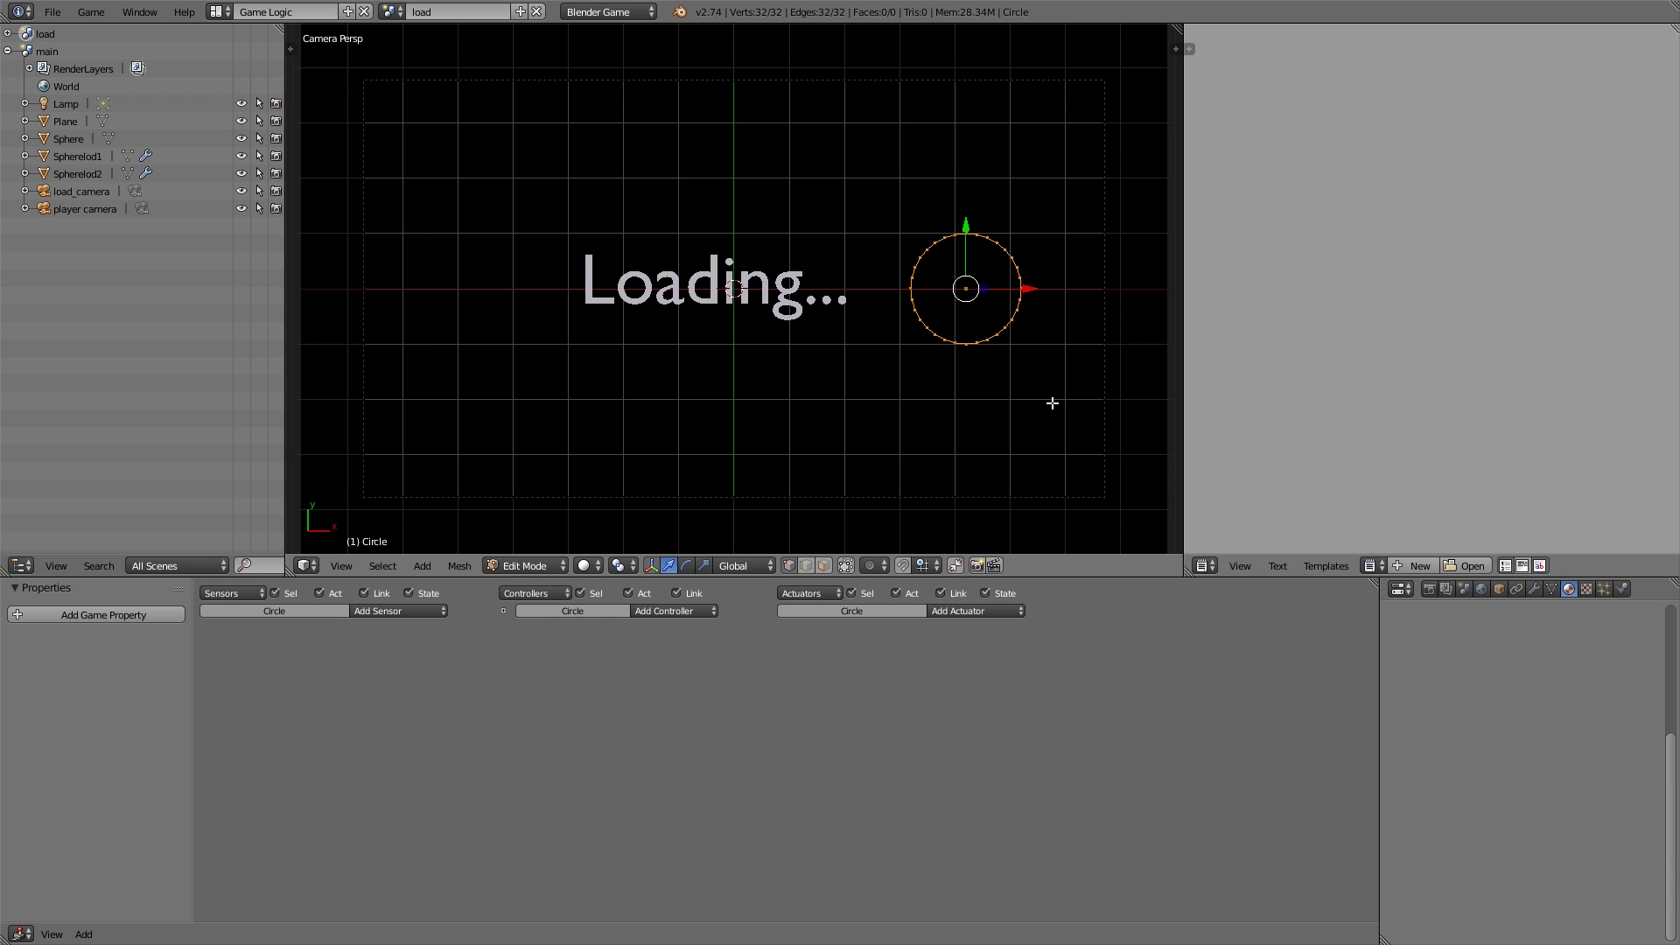
key("e")
key("s")
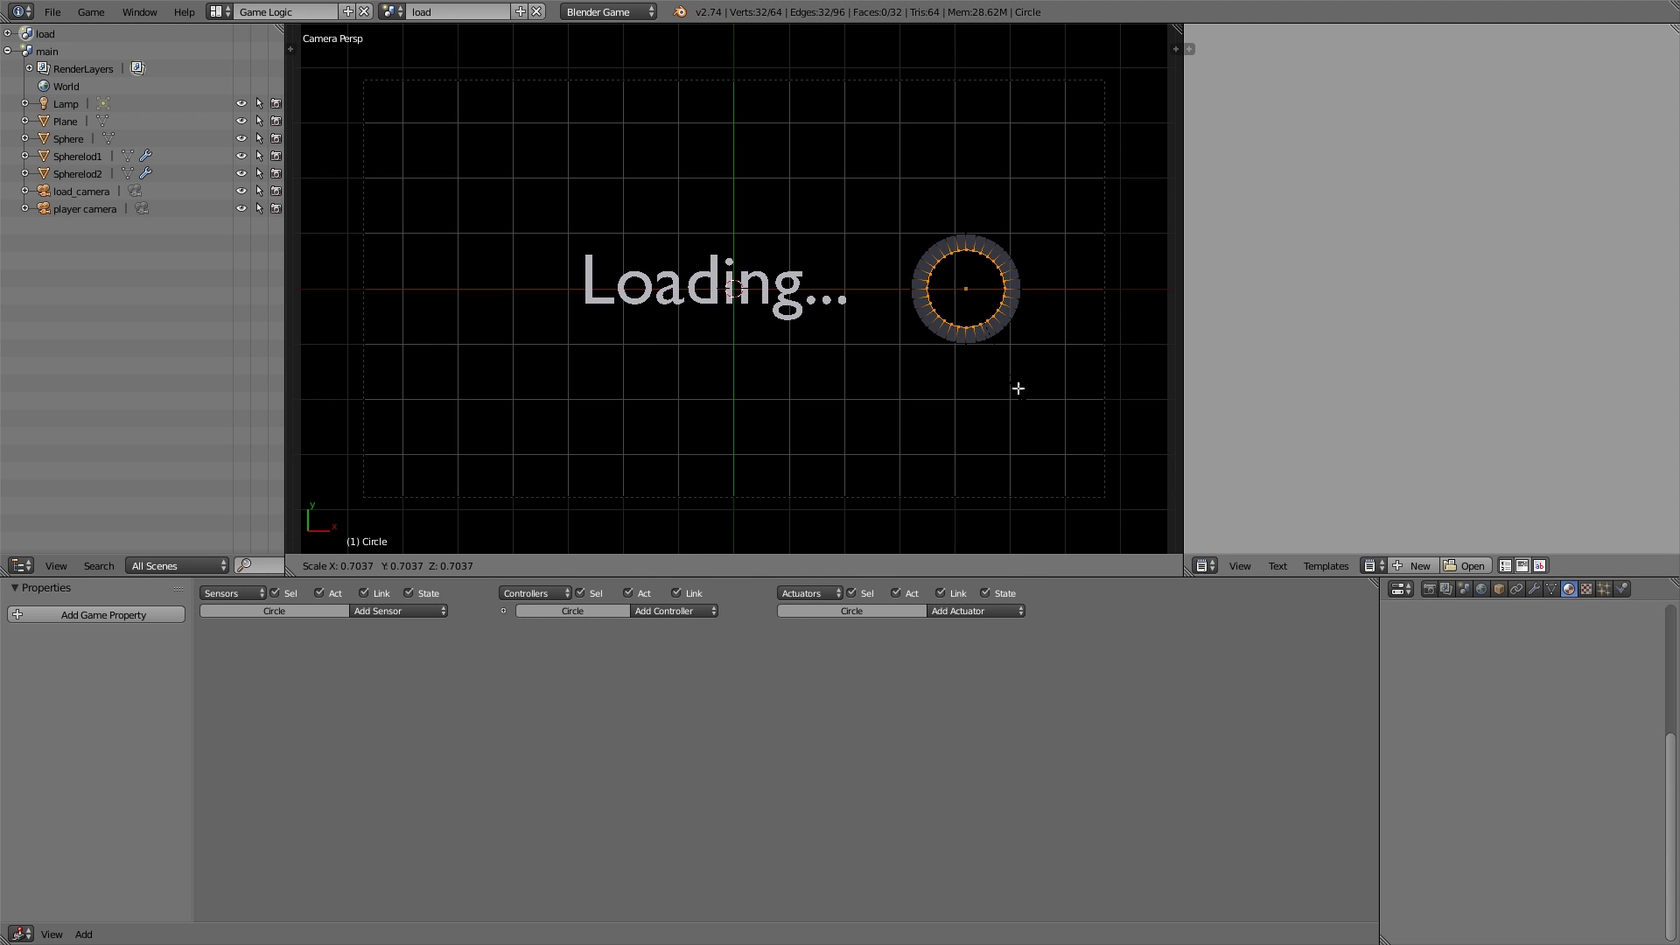
left_click(1018, 382)
key("Tab")
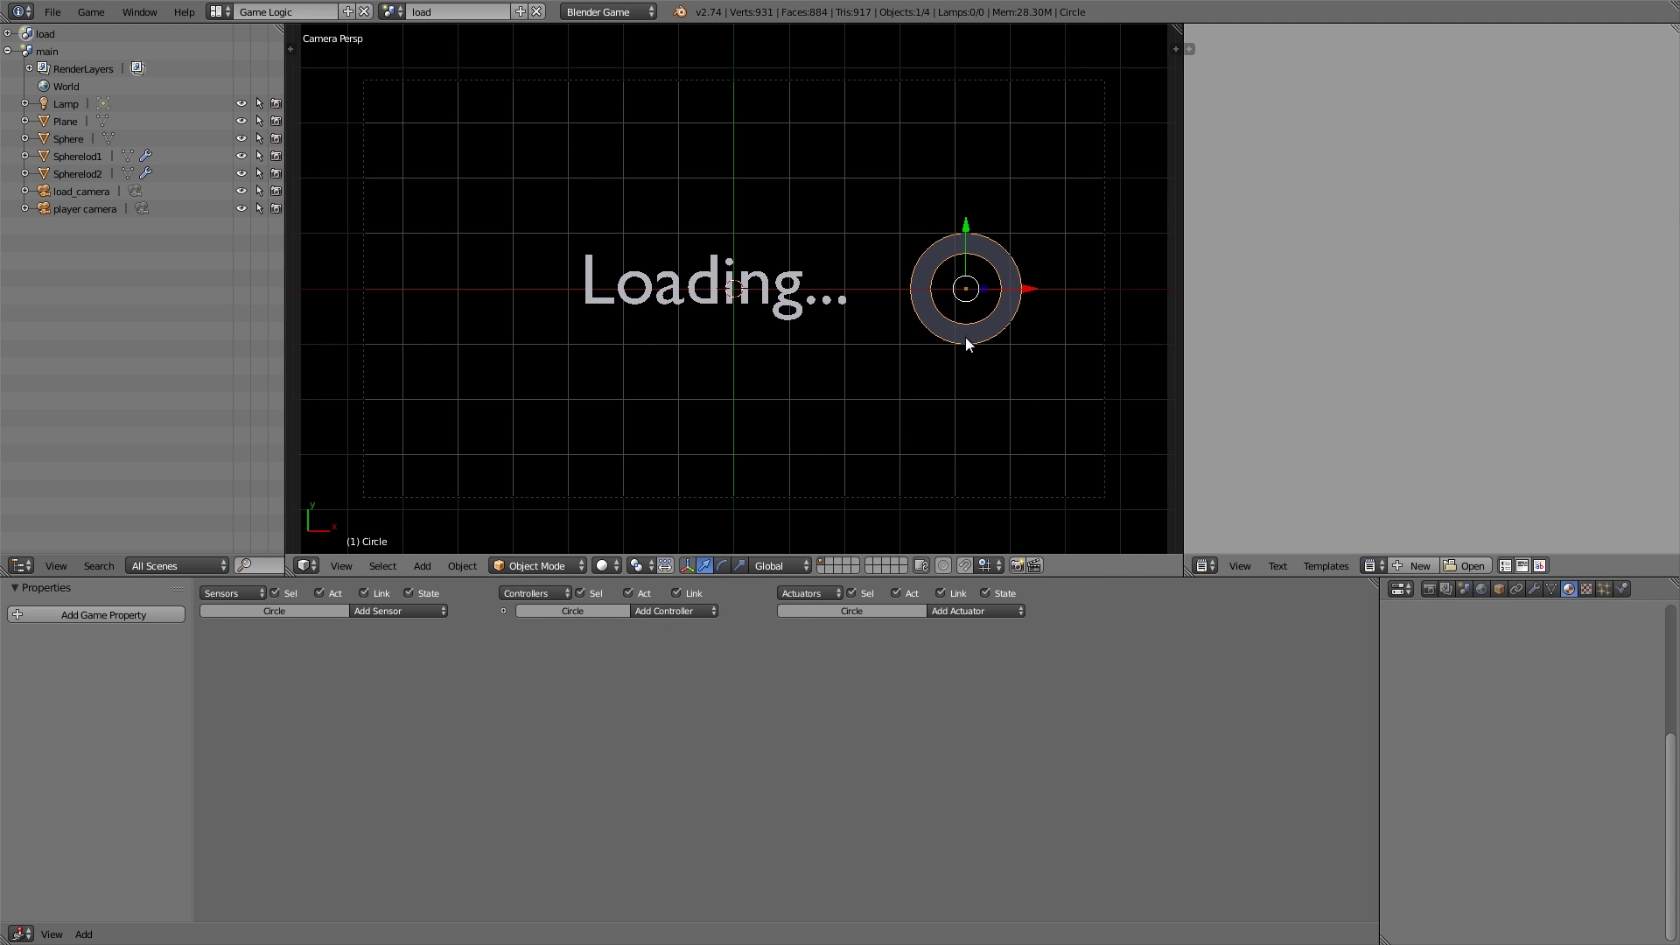
- Flip the face normals of all the ring's faces, then check it through the camera
key("Tab")
key("a")
key("a")
key("t")
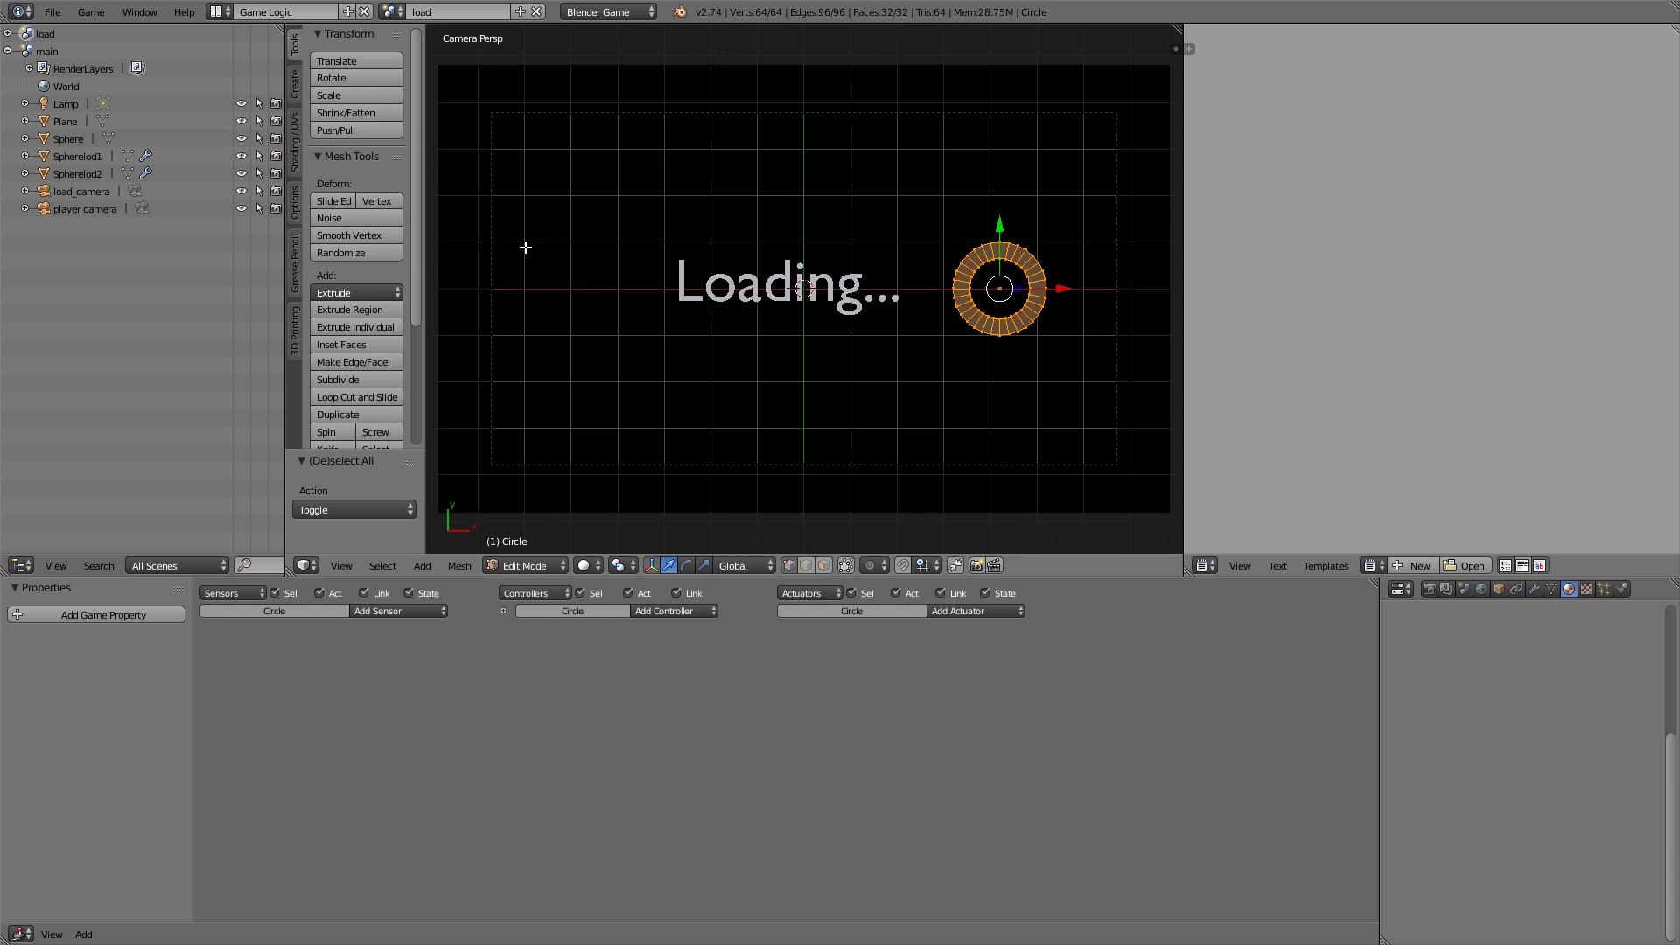
left_click(294, 151)
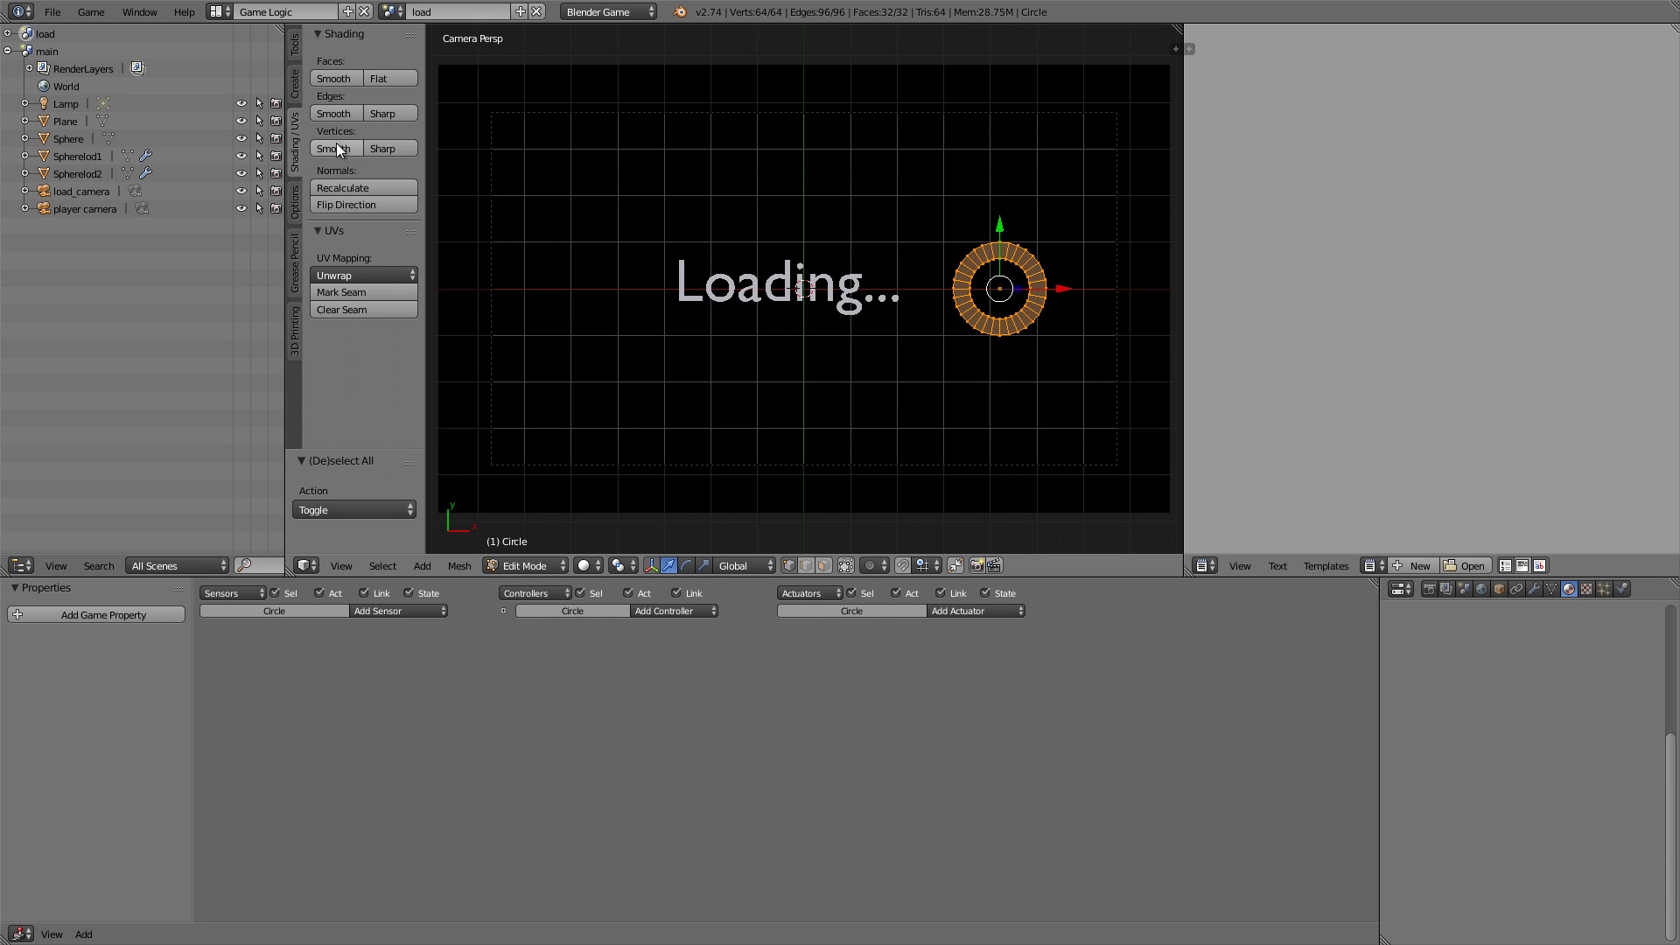
left_click(341, 204)
key("t")
key("Tab")
middle_click_drag(1021, 293, 847, 310)
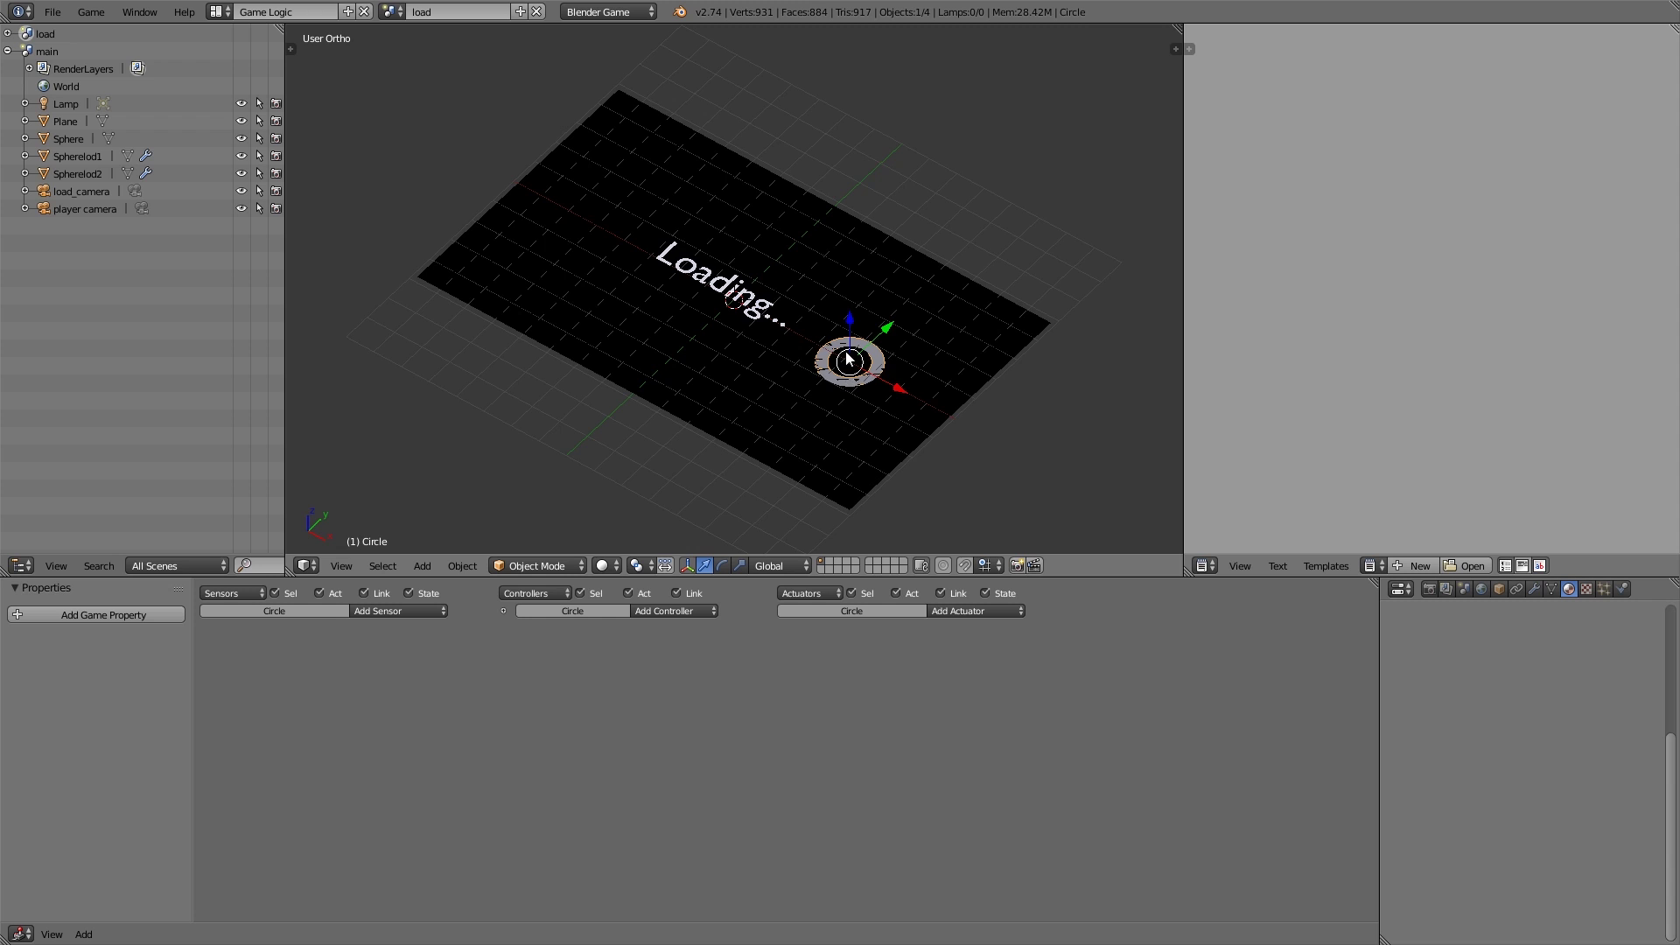
key("KP_0")
key("Tab")
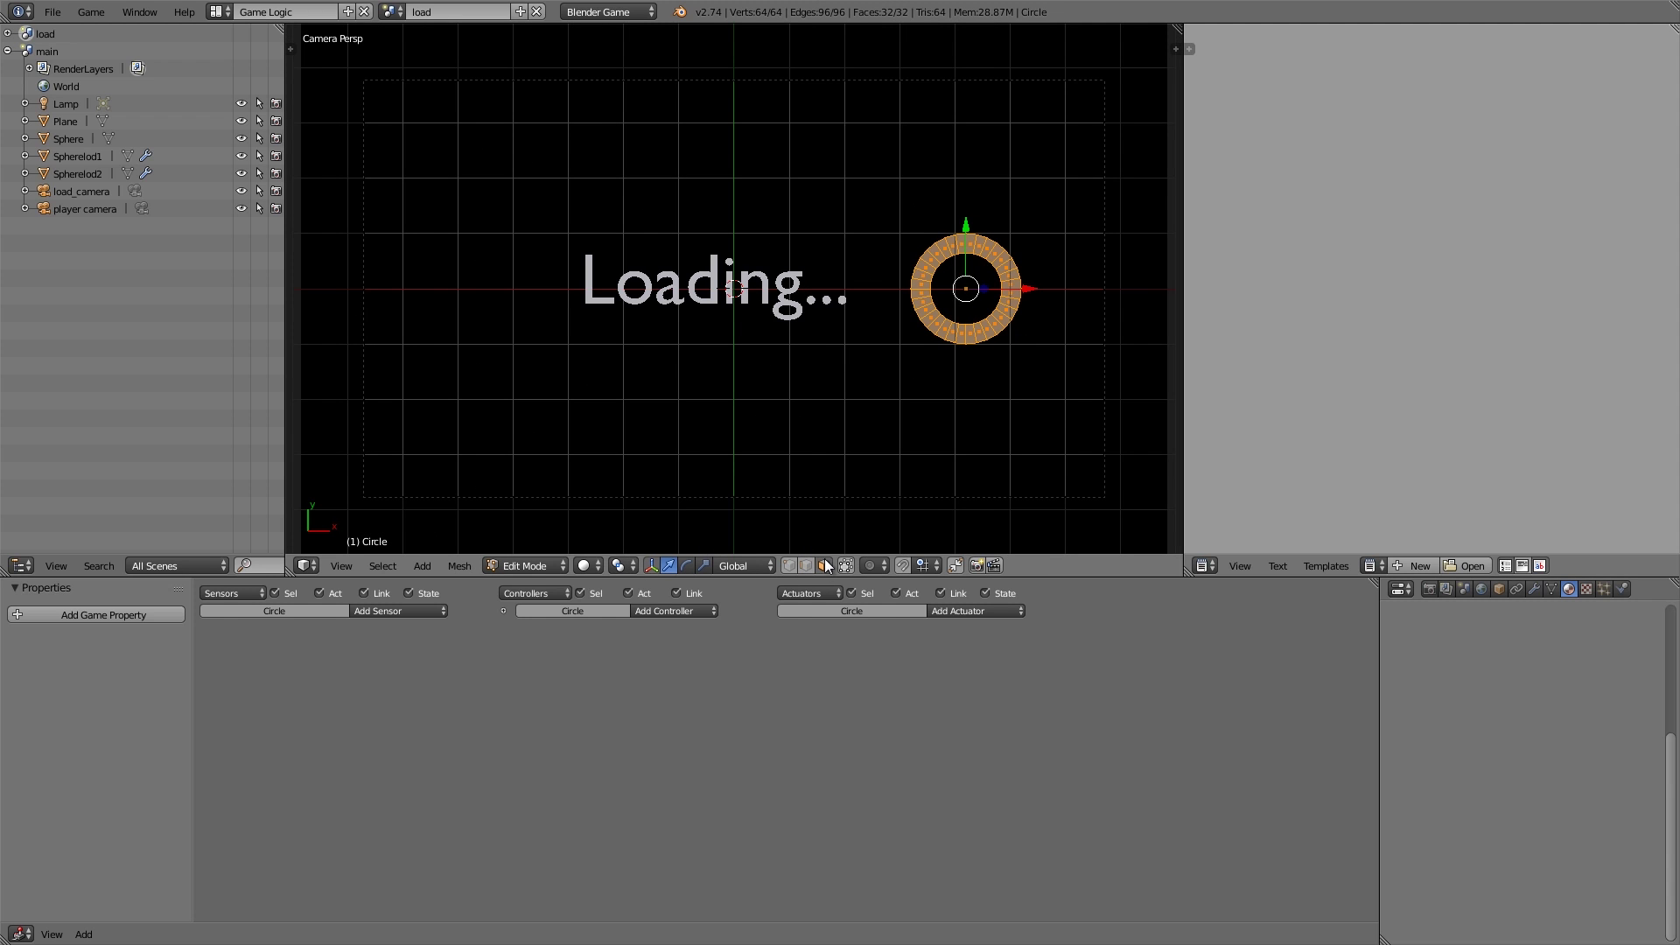
- Select four faces at the top of the ring and delete them
right_click(982, 247)
left_click(982, 247)
right_click(979, 247, "shift")
right_click(976, 246, "shift")
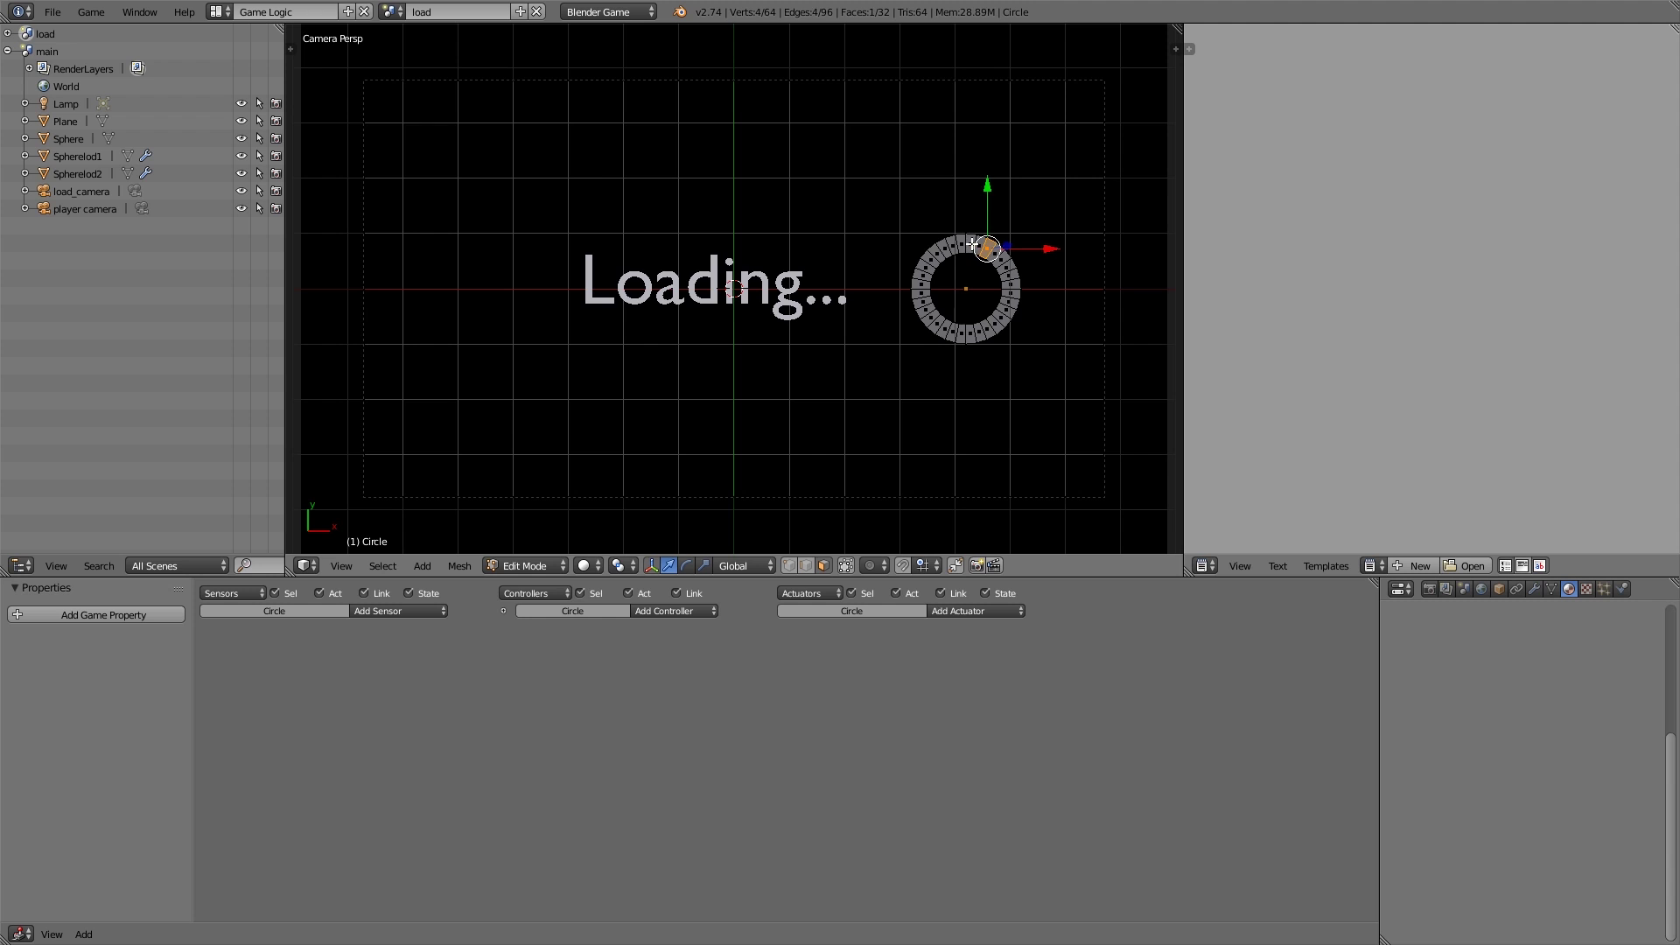
right_click(971, 245, "shift")
right_click(976, 245, "shift")
right_click(960, 244, "shift")
key("x")
key("f")
key("Tab")
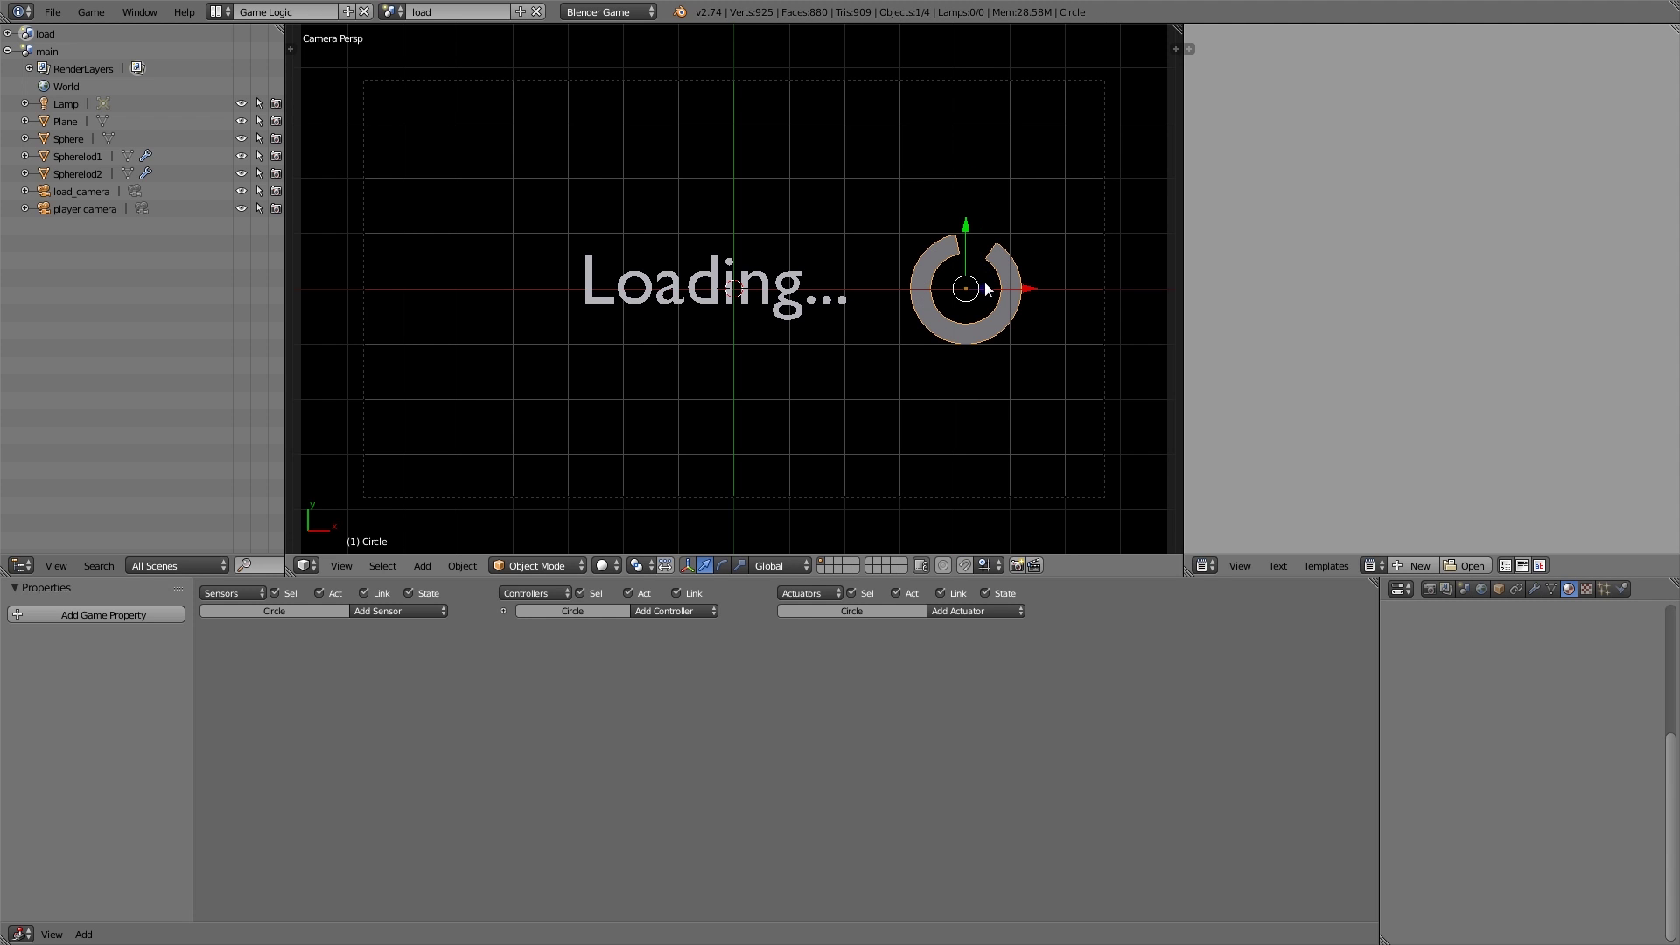
- Display the ring's face normals at size 0.60 from the view sidebar
key("Tab")
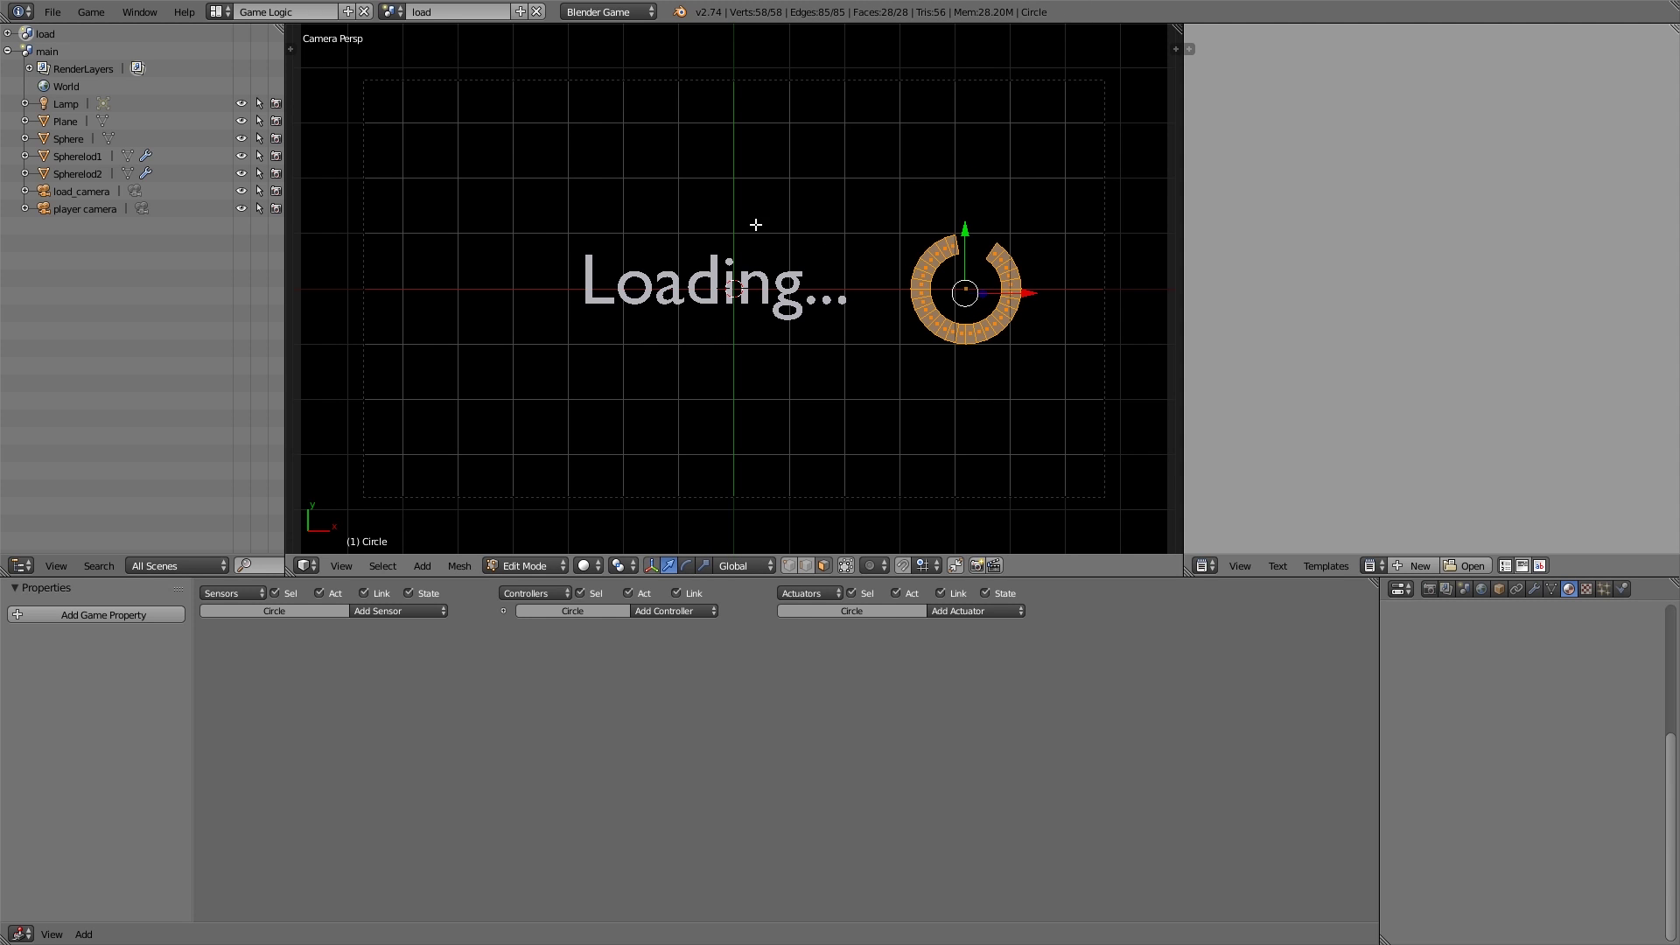
key("t")
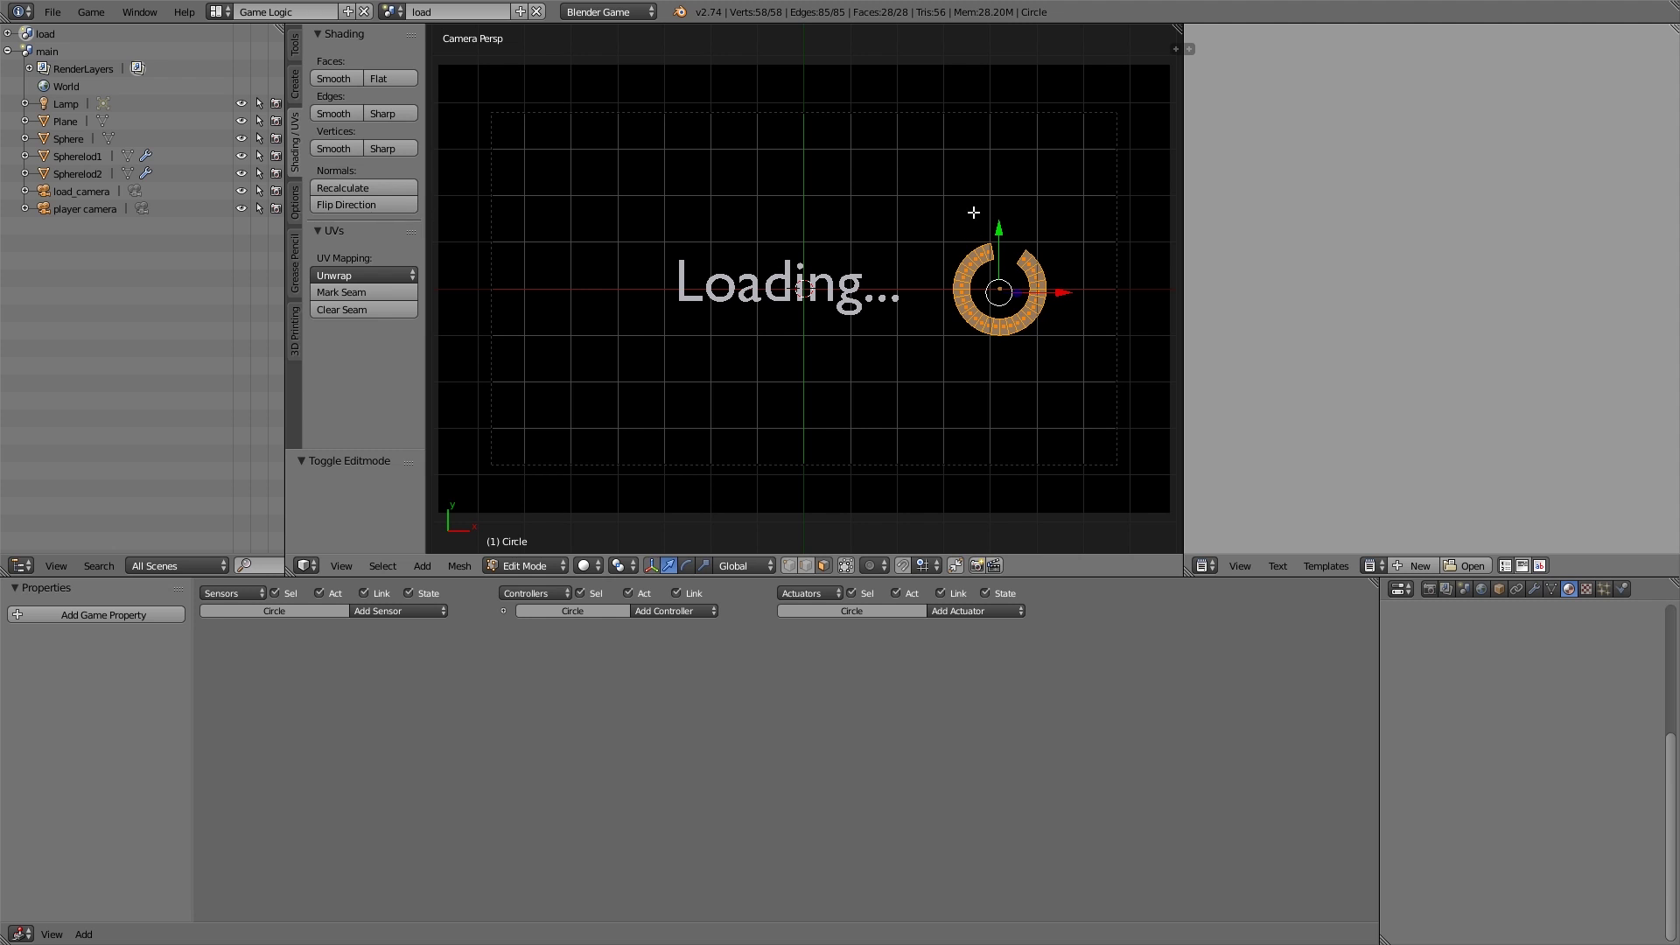
key("Tab")
key("t")
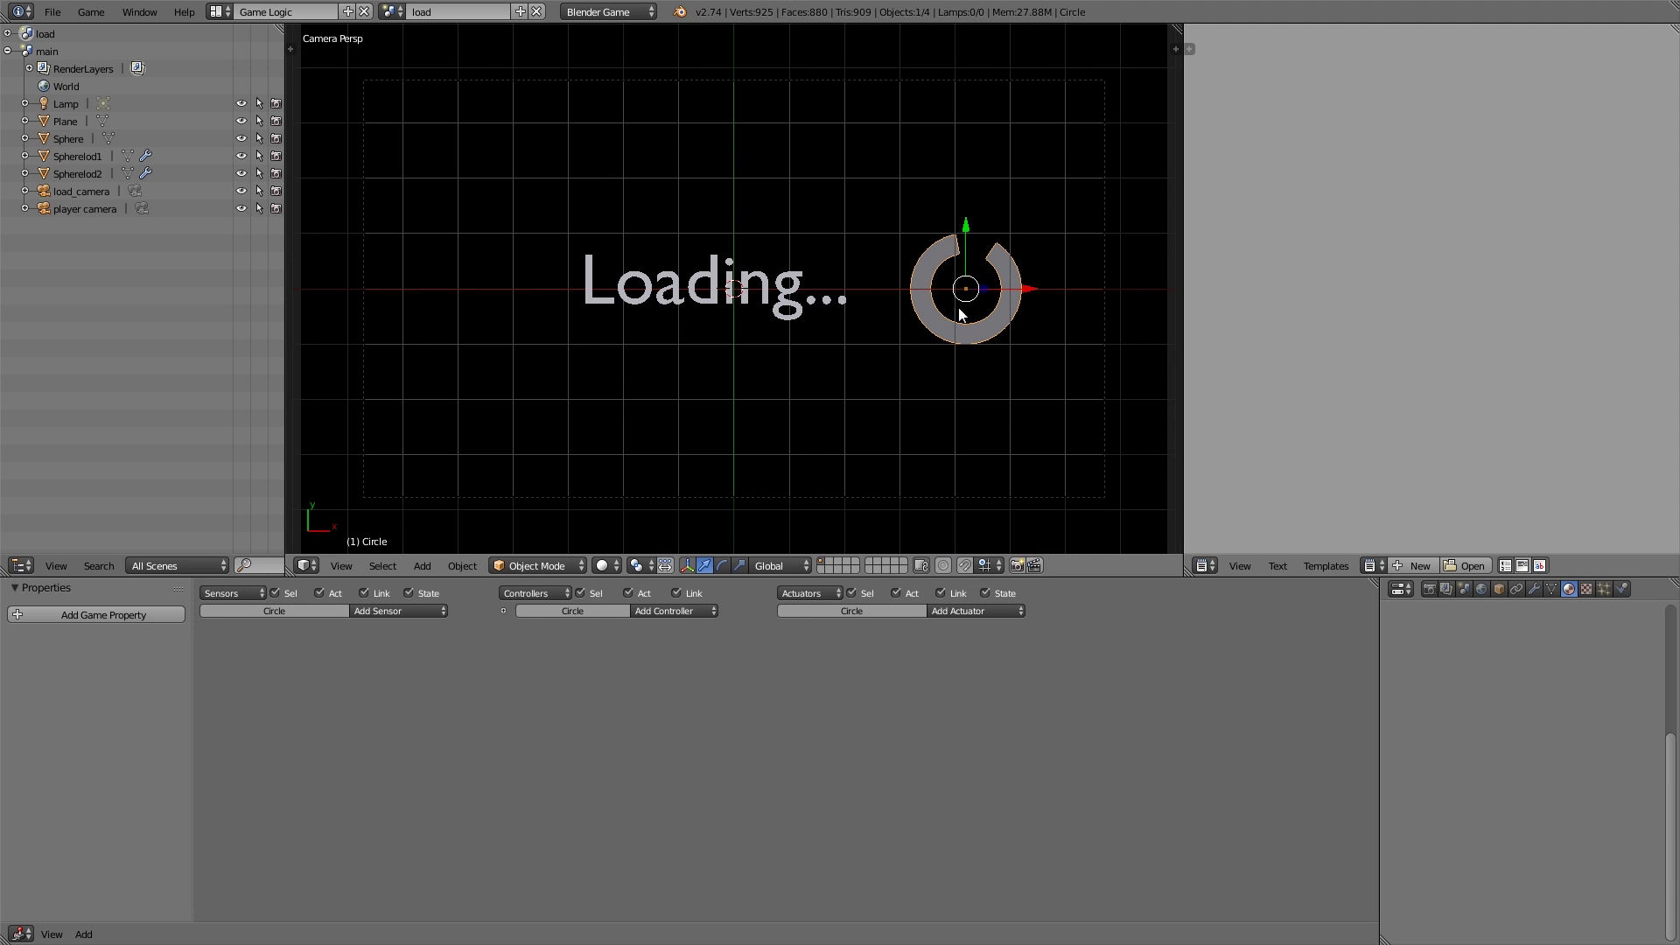
key("n")
scroll(1078, 419, "down", 4)
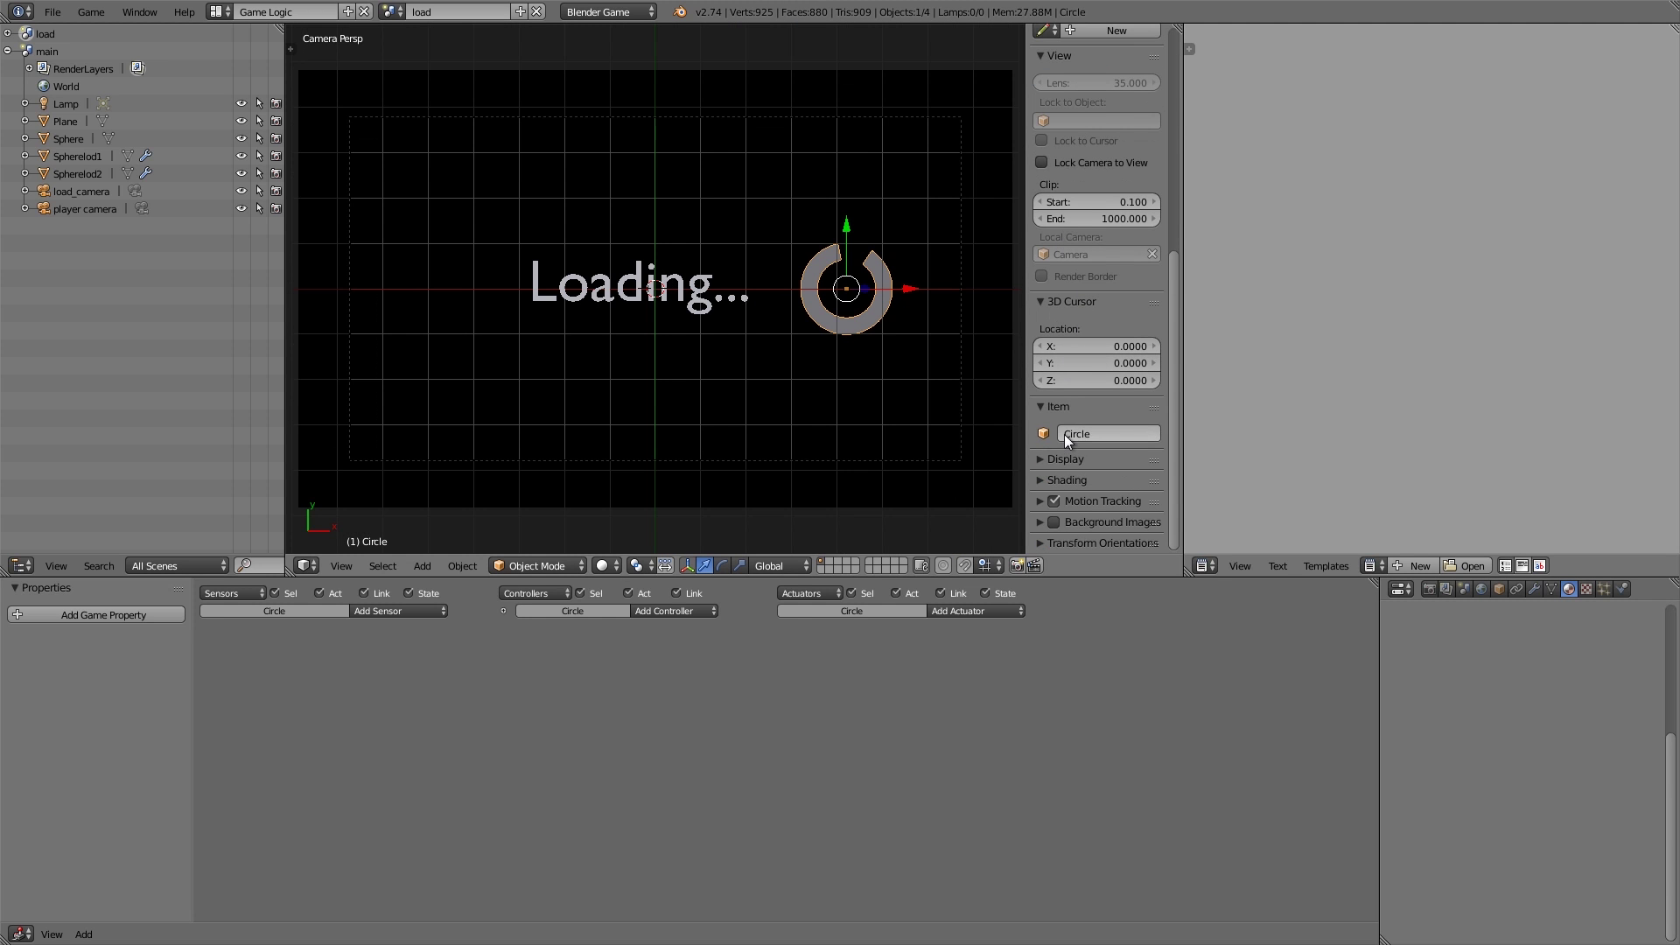
key("Tab")
scroll(1080, 475, "down", 7)
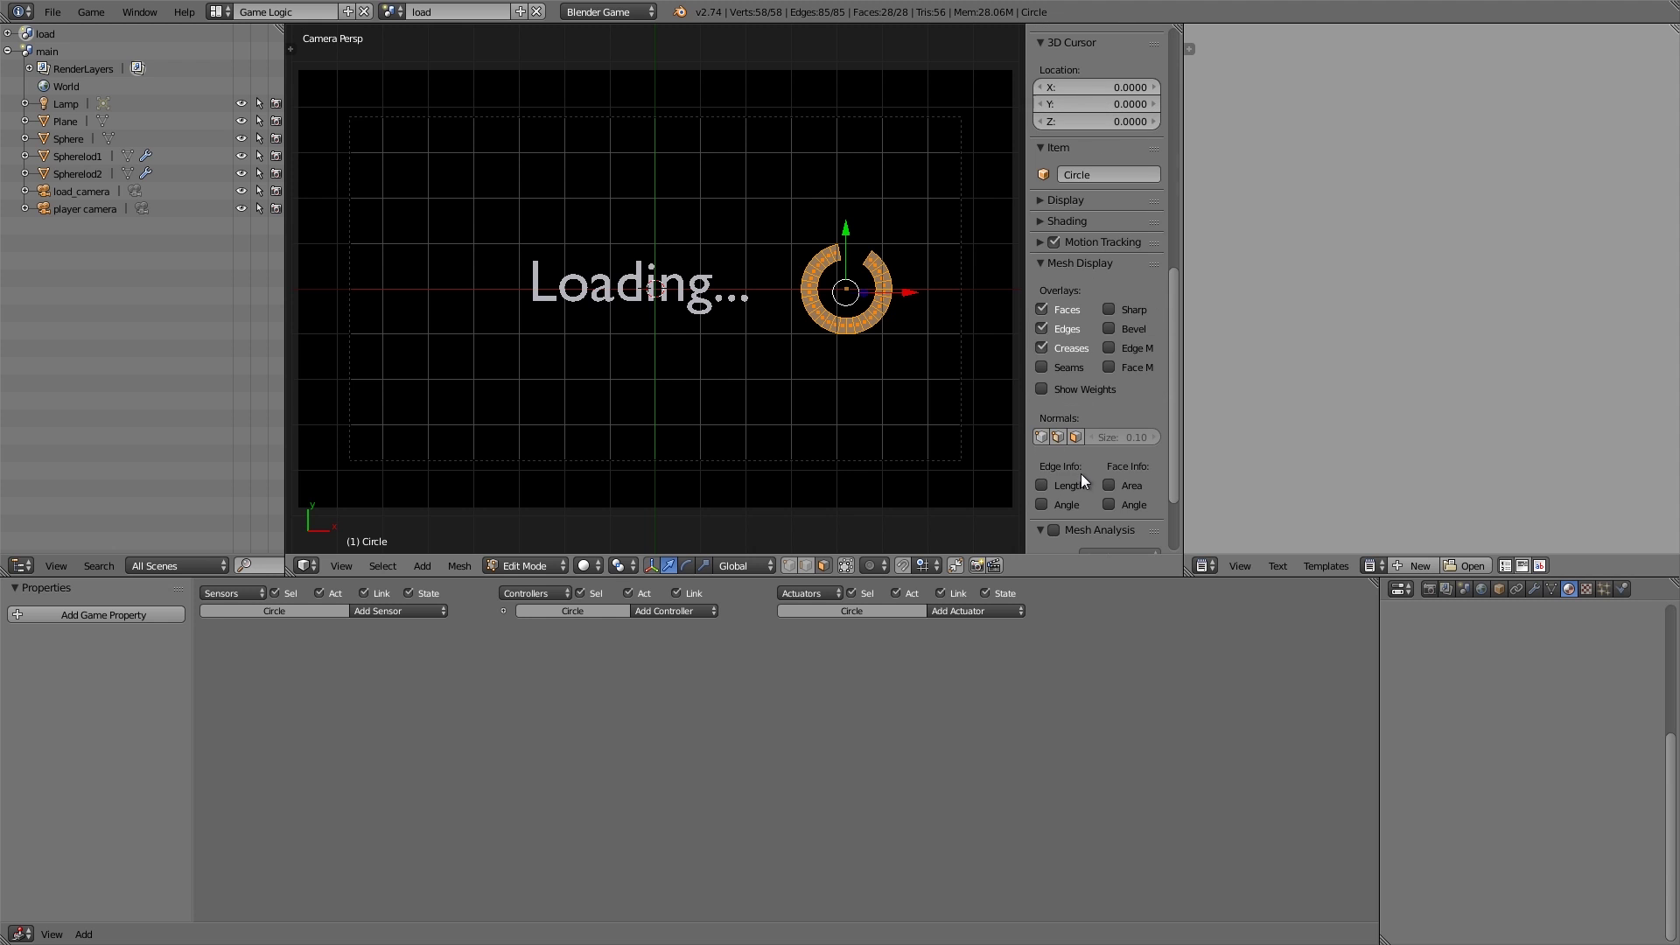
left_click_drag(1094, 438, 1137, 438)
- Orbit around the ring to inspect its normals, then return to the camera view
middle_click_drag(765, 356, 660, 189)
scroll(692, 245, "up", 5)
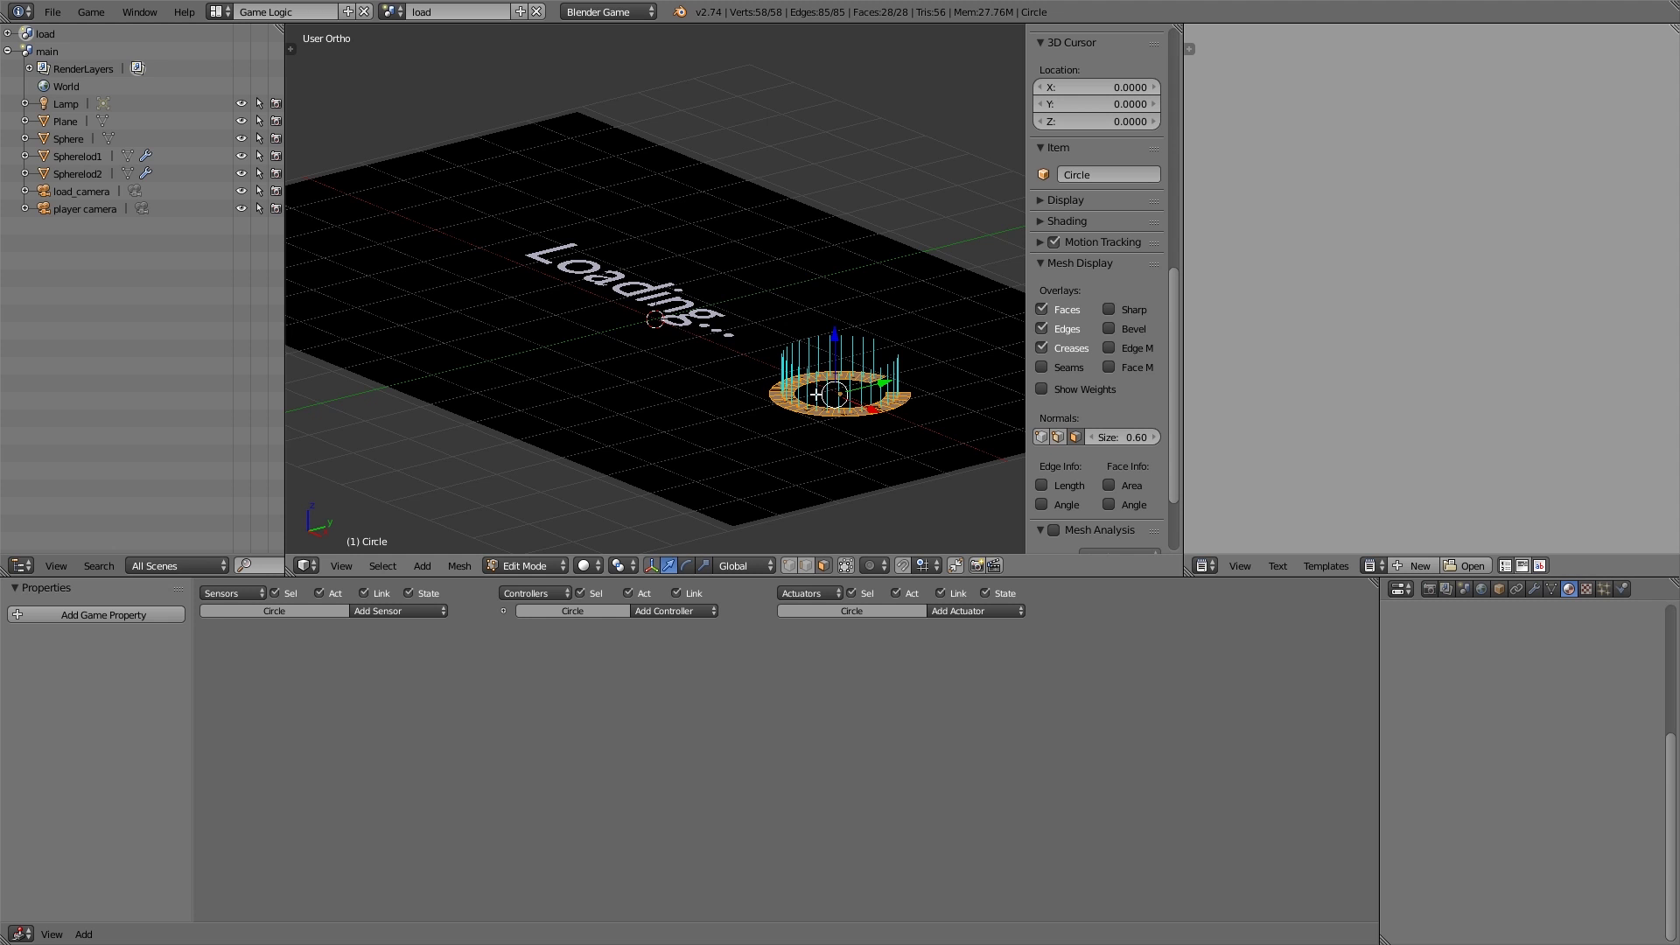
middle_click_drag(815, 394, 851, 300)
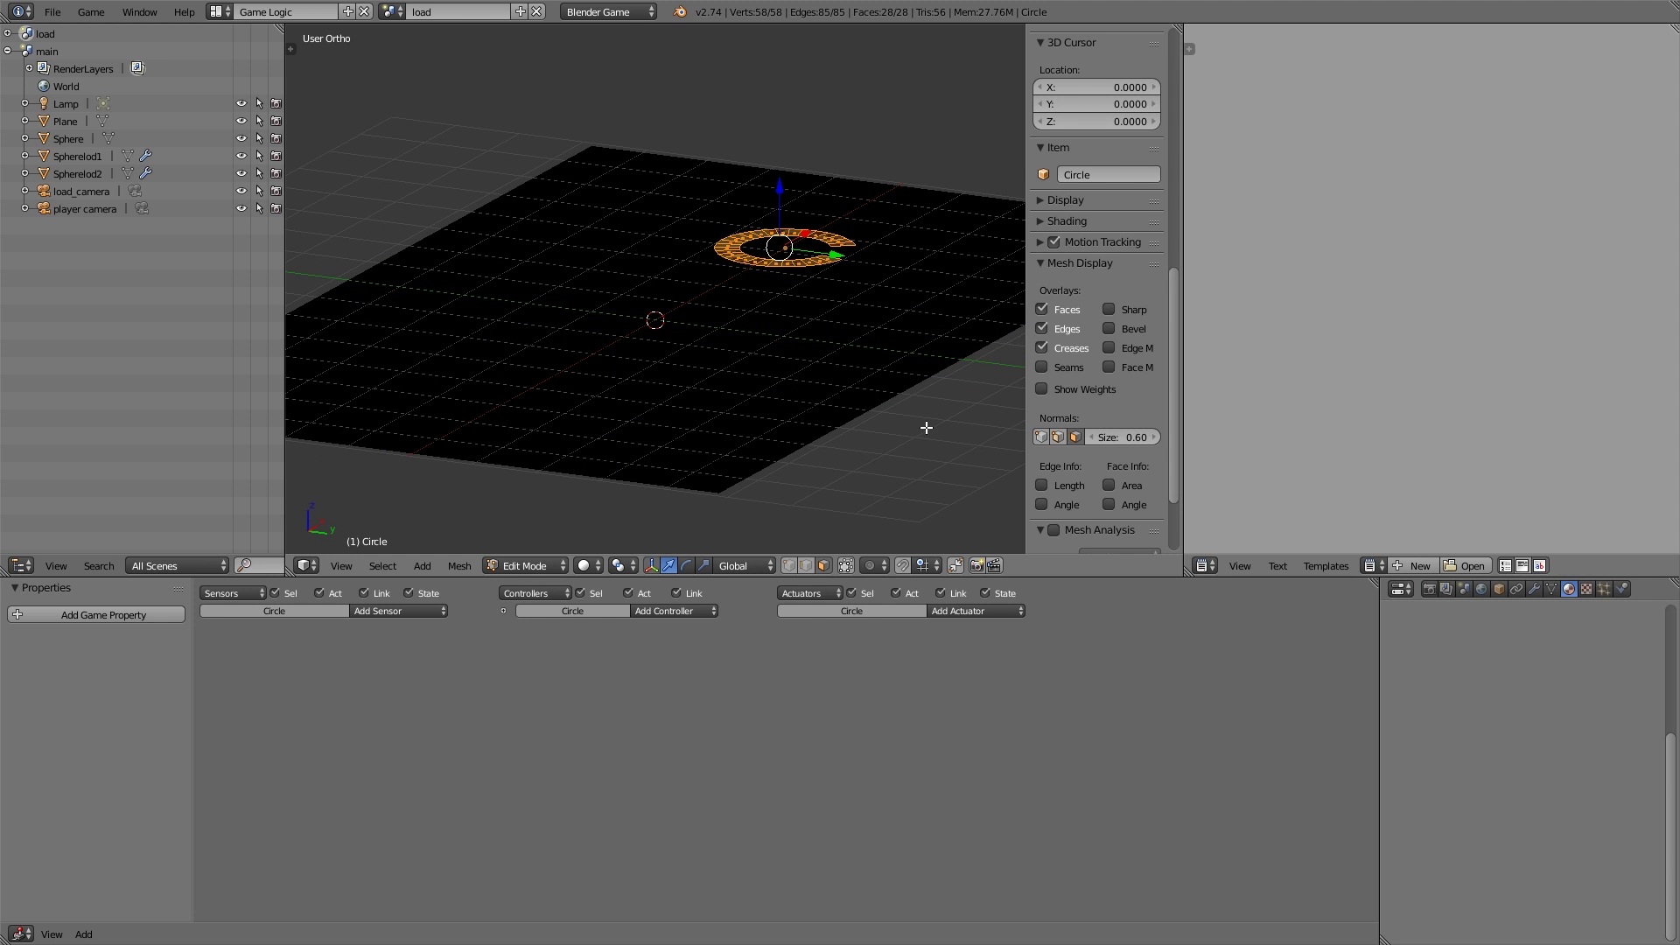
middle_click_drag(938, 419, 743, 348)
key("Tab")
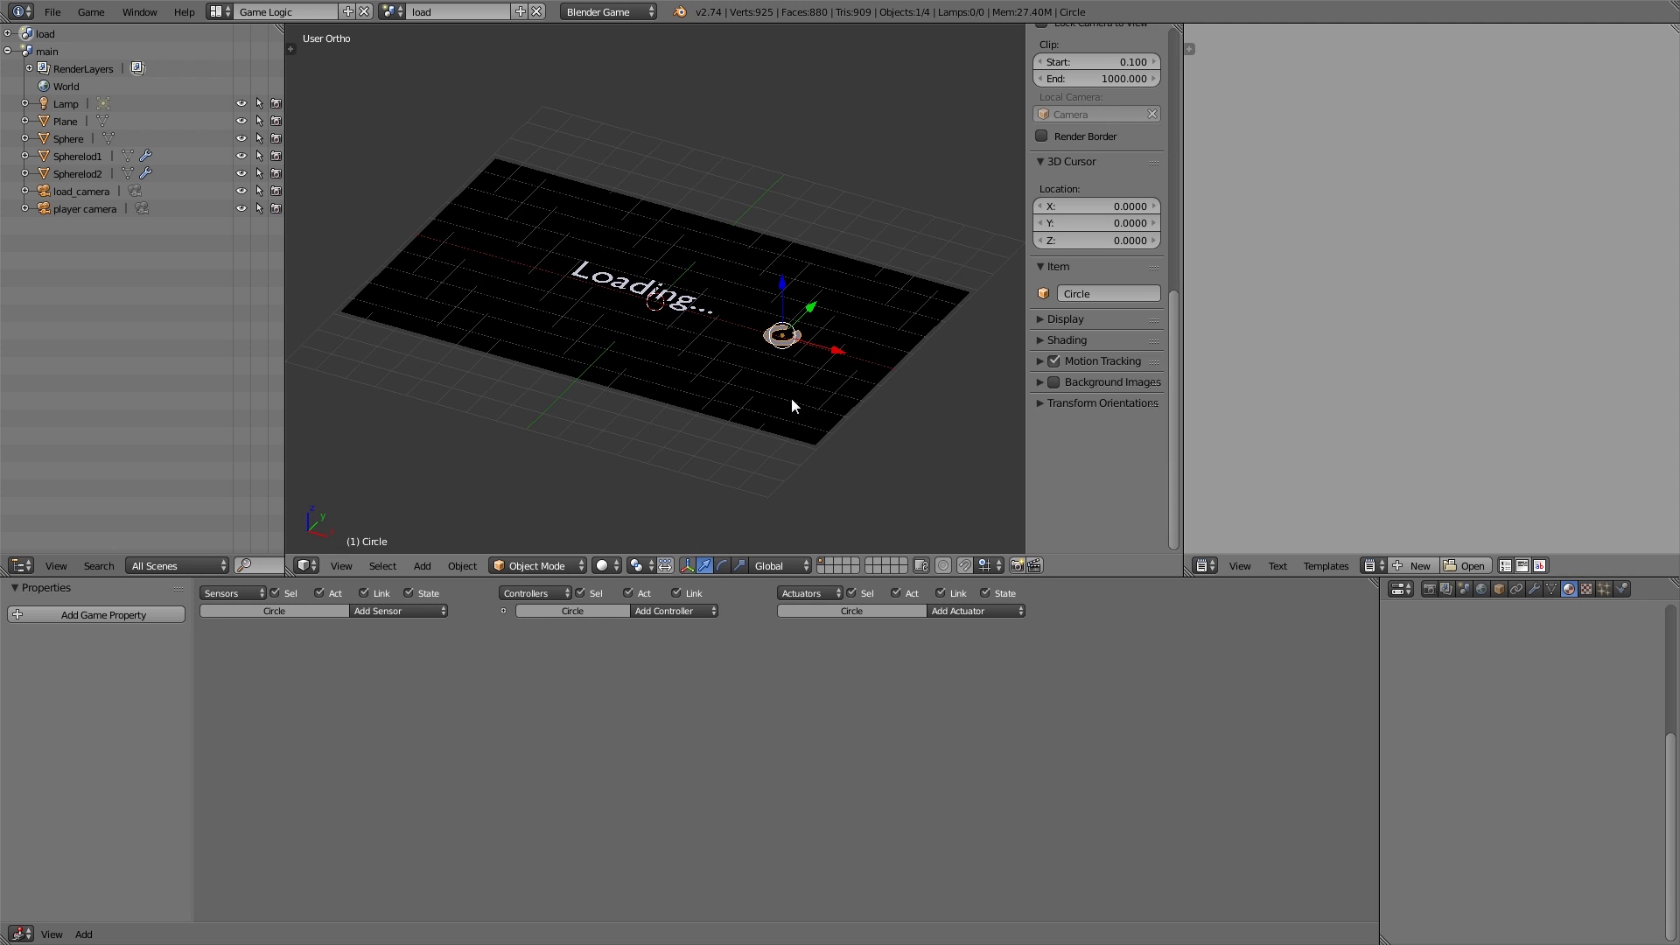
key("KP_0")
- Place the ring below-right of the text and spin it via an Always sensor linked to a Motion actuator (Rot Z -2)
key("g")
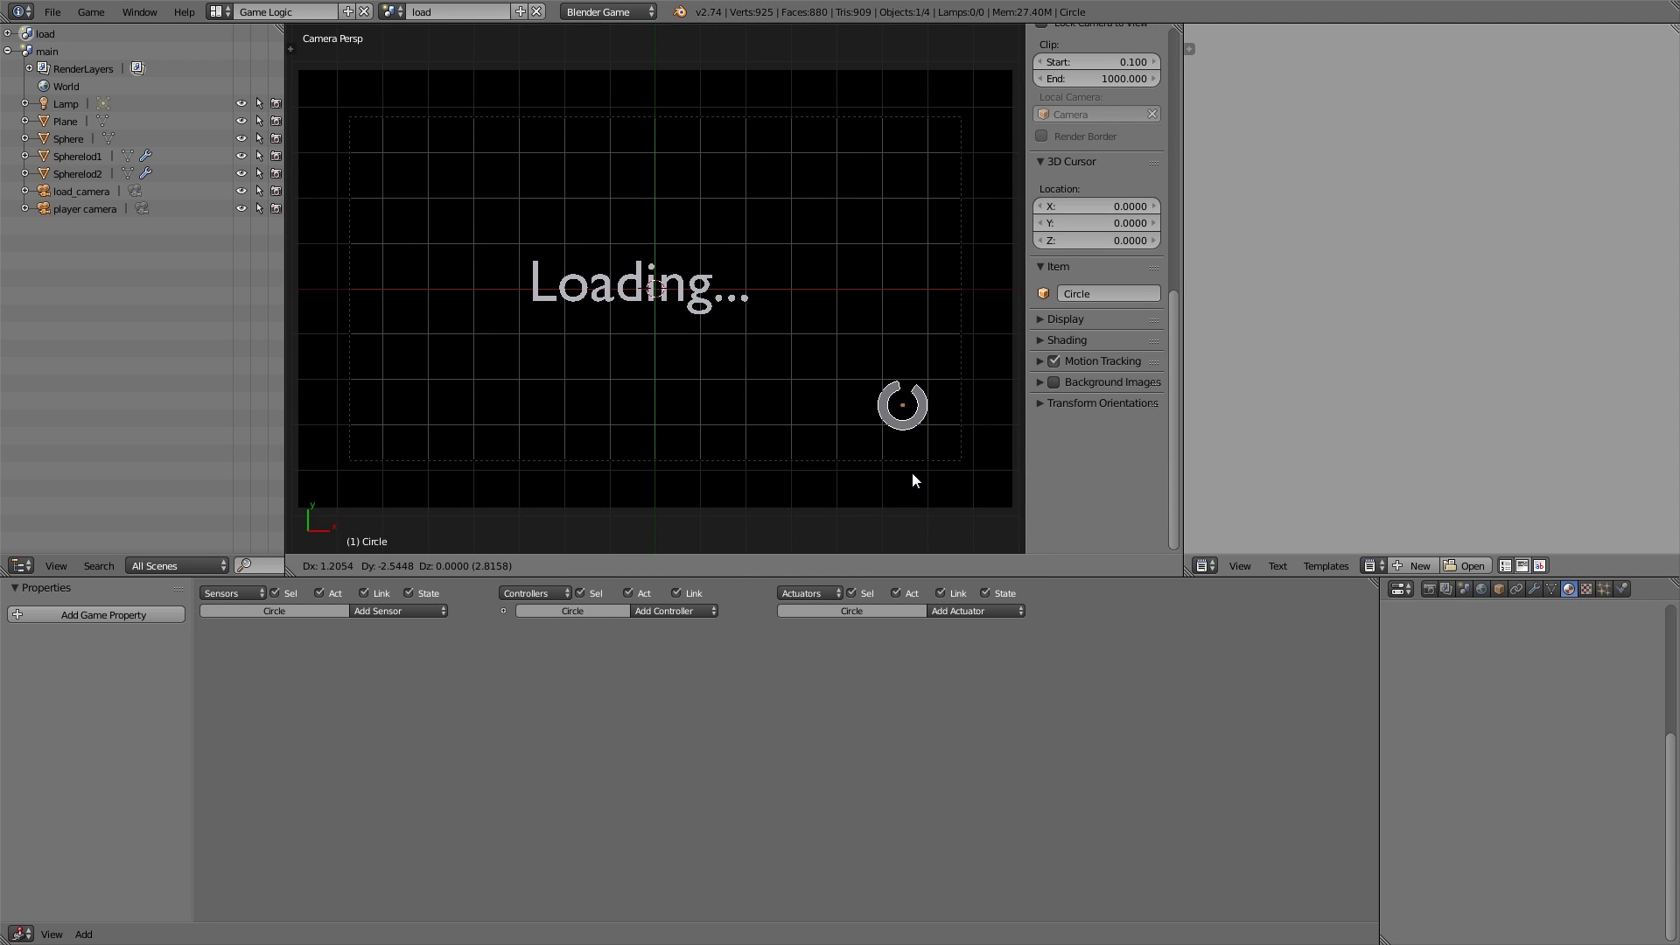
left_click(916, 476)
key("n")
left_click(392, 611)
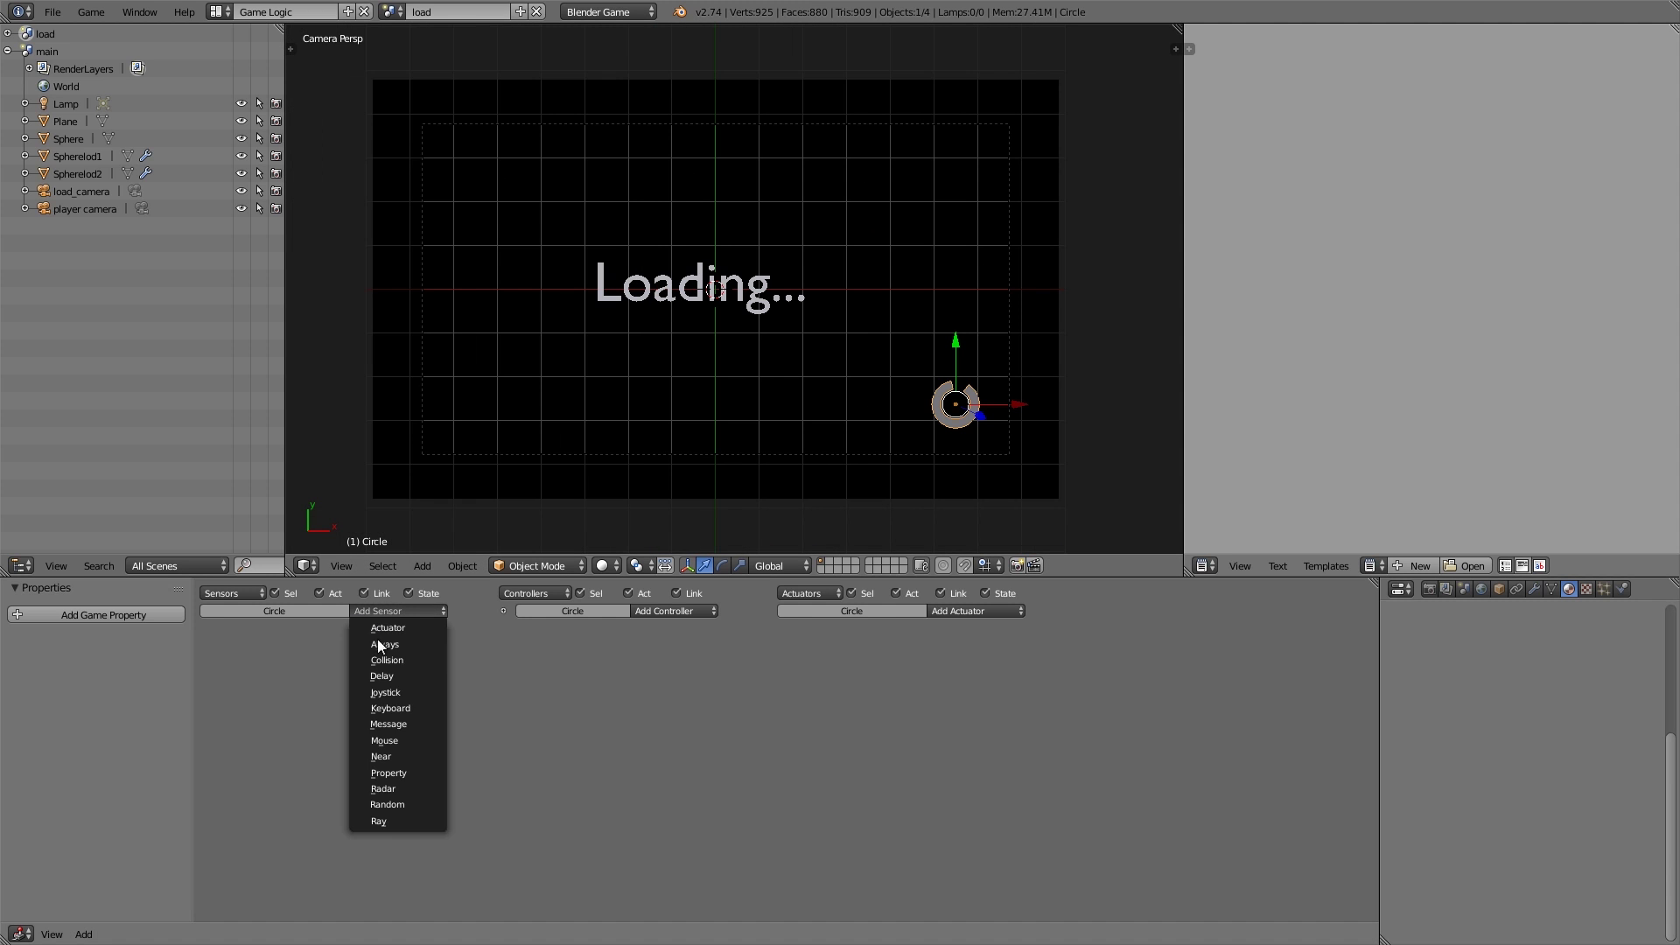
left_click(385, 644)
left_click(961, 610)
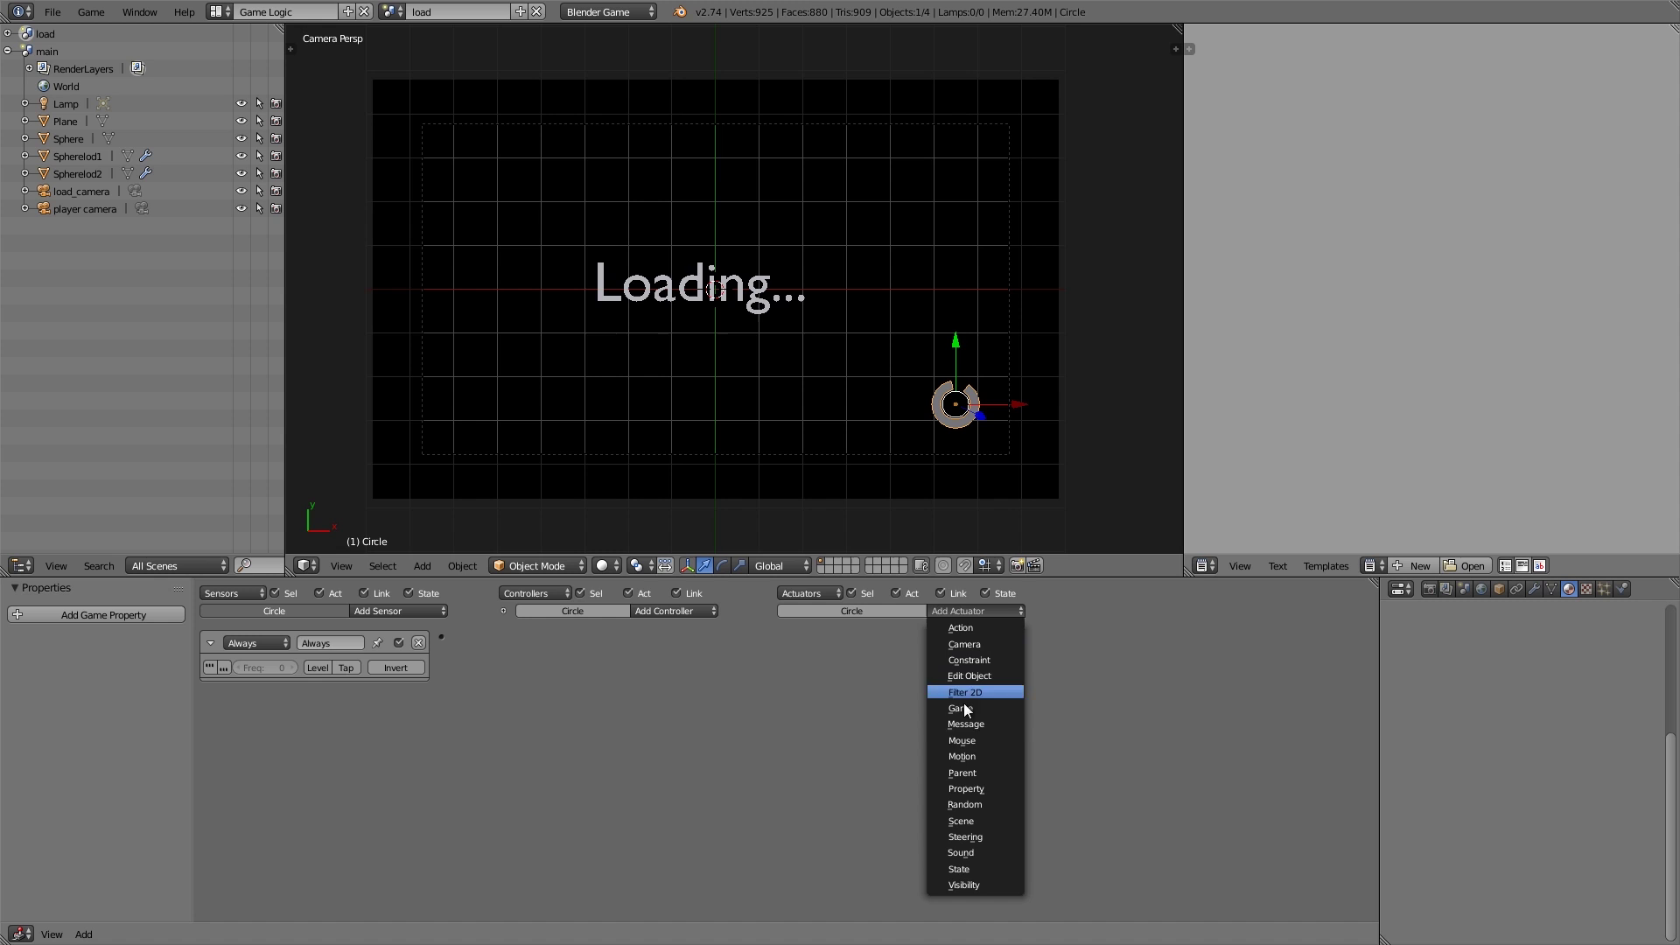
left_click(960, 754)
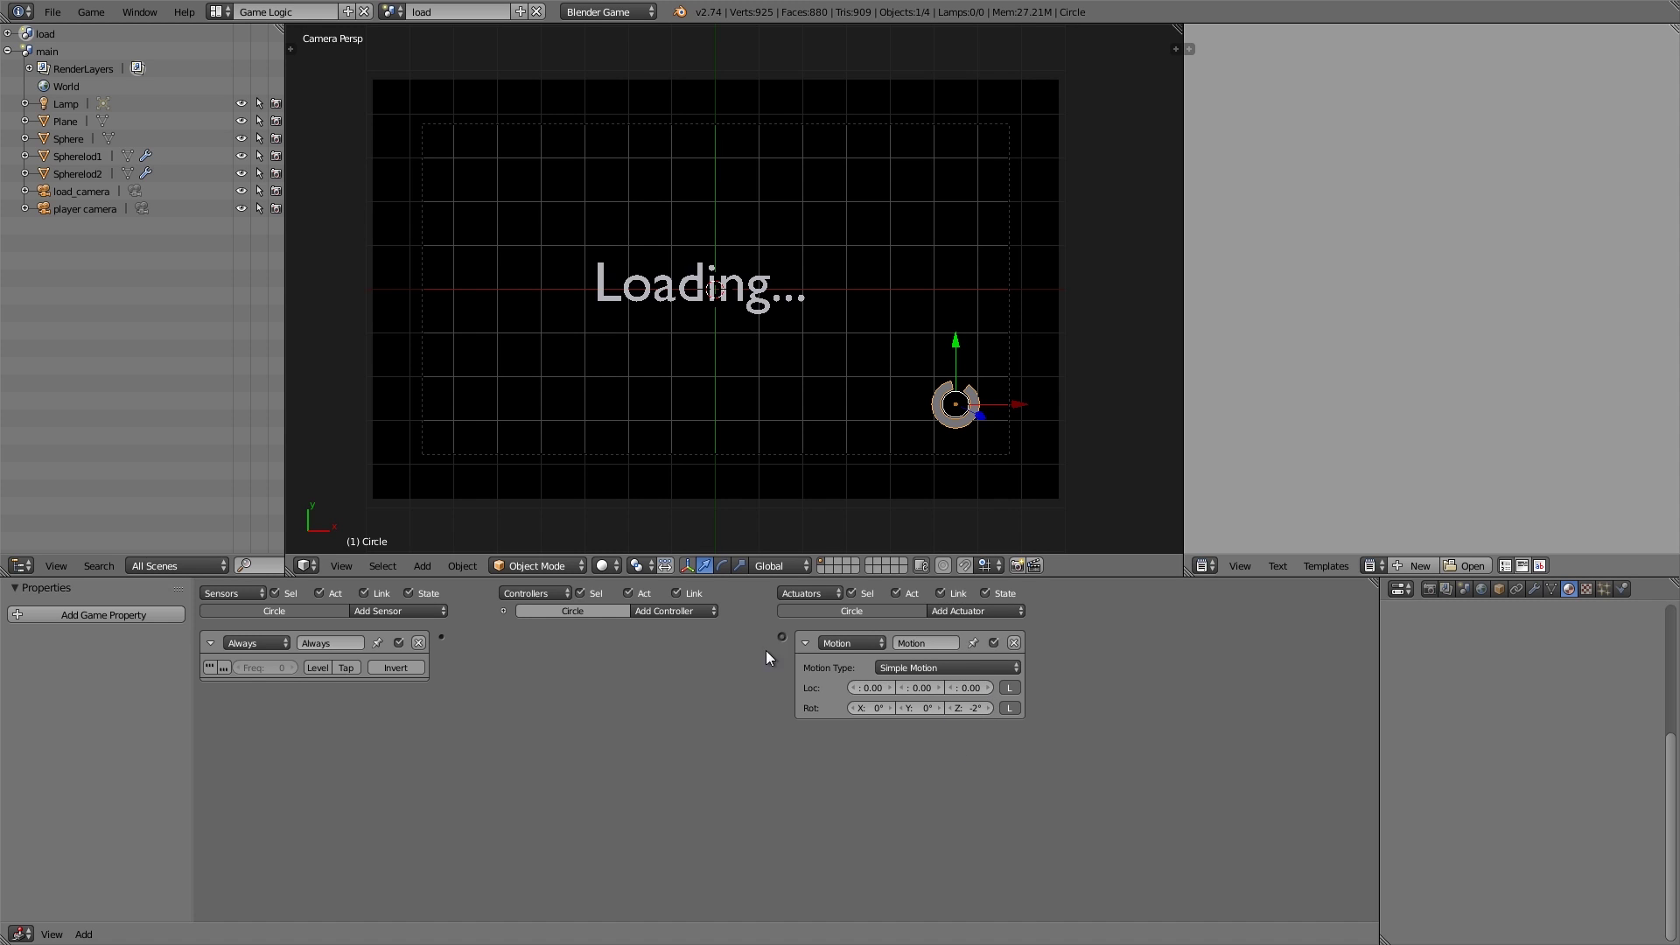
left_click_drag(441, 636, 783, 636)
key("p")
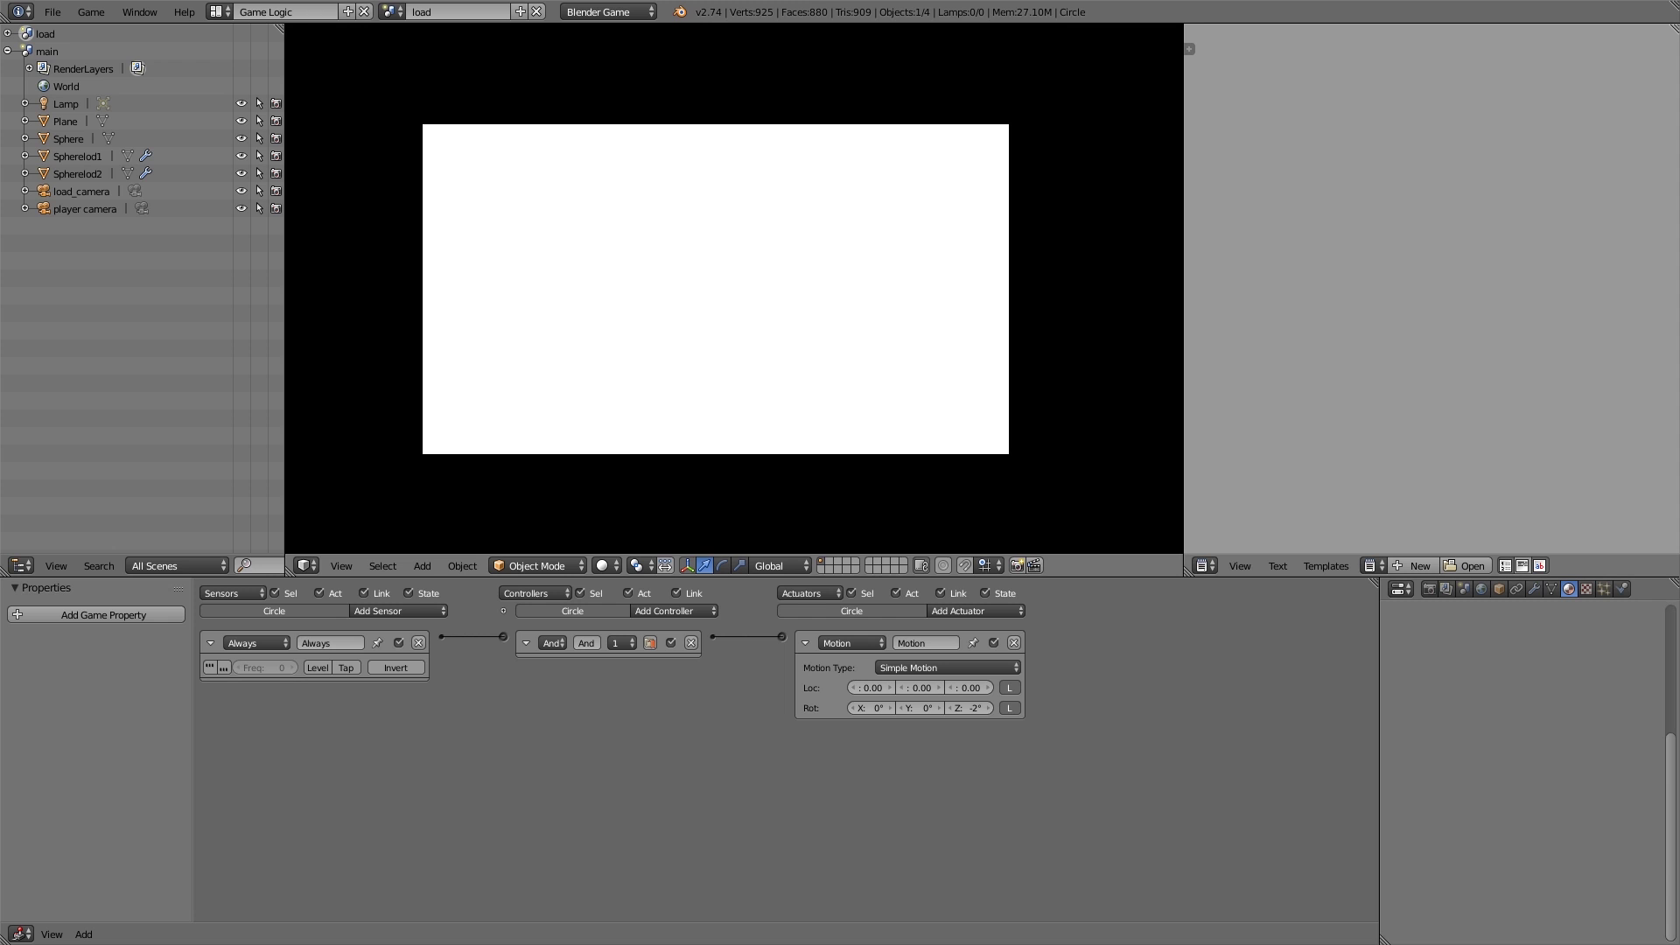
key("Escape")
- Show material colours in the viewport, give the ring Material.004, and test-run the spin
left_click(602, 565)
left_click(634, 480)
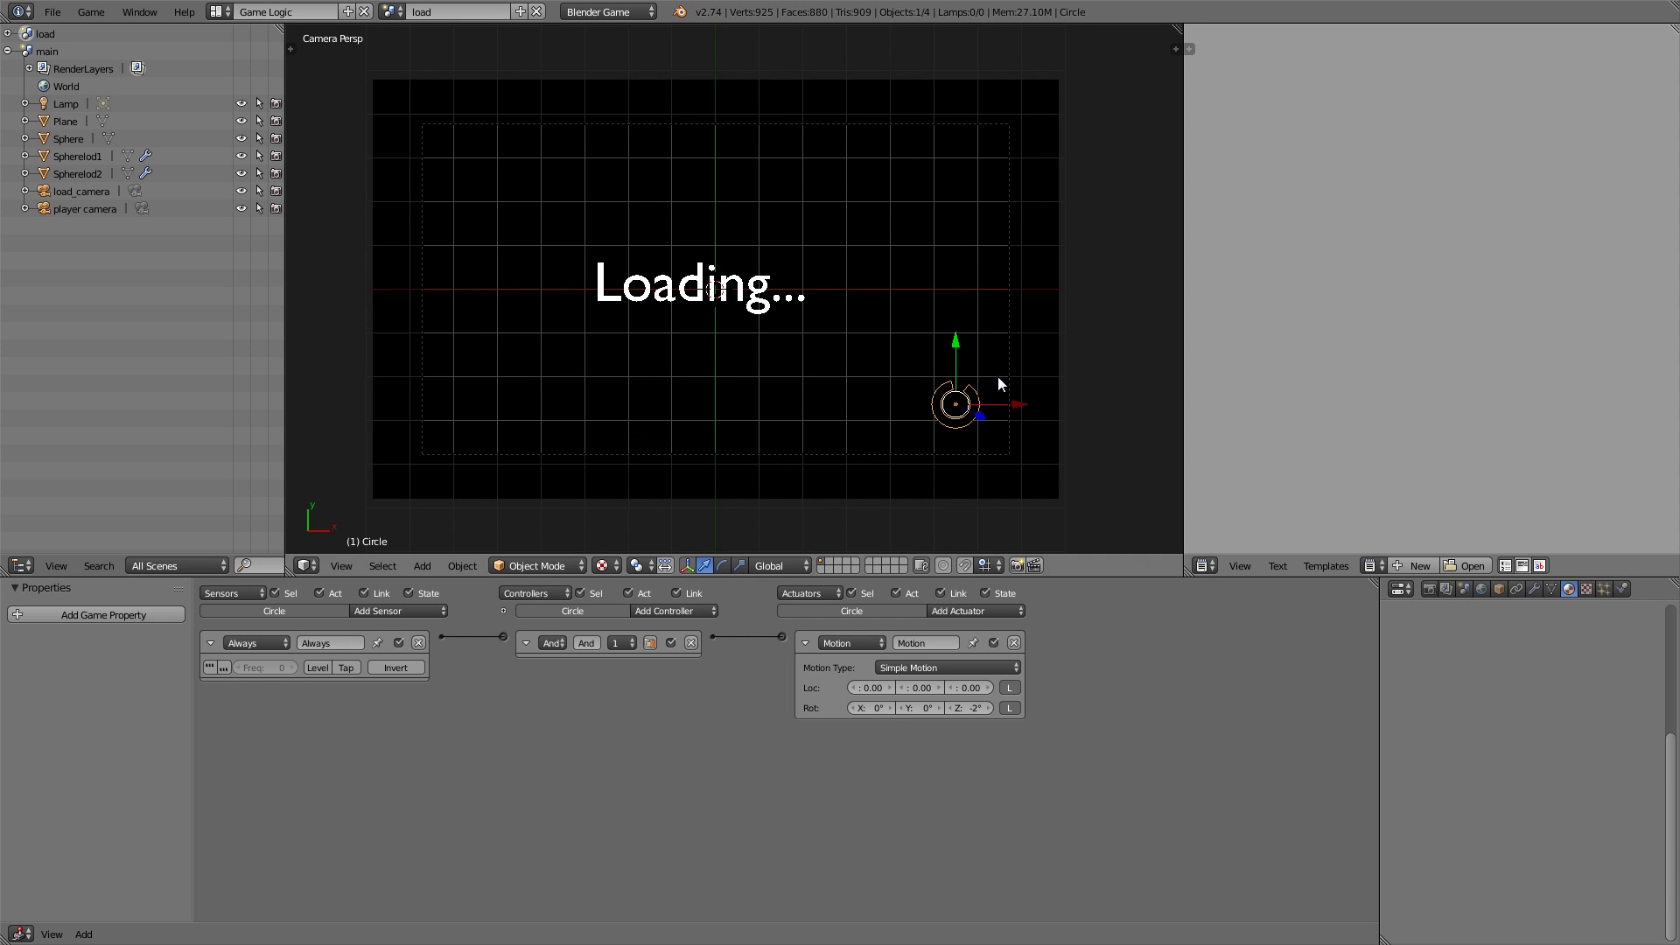
scroll(1521, 629, "up", 3)
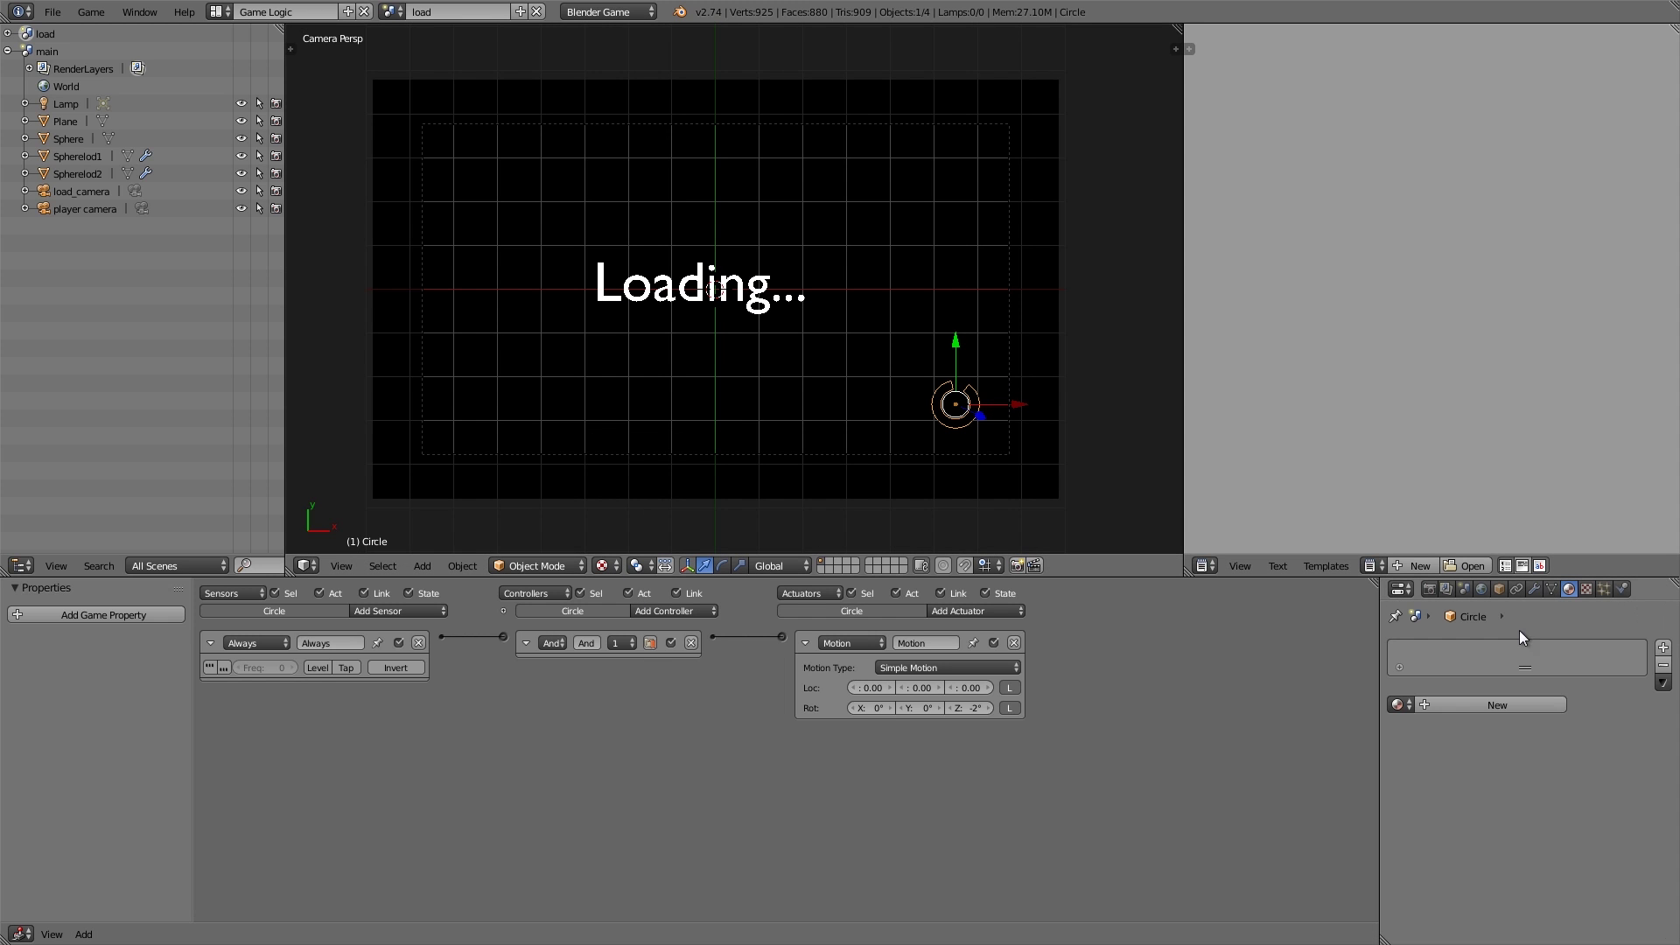
left_click(1398, 704)
left_click(1423, 792)
key("p")
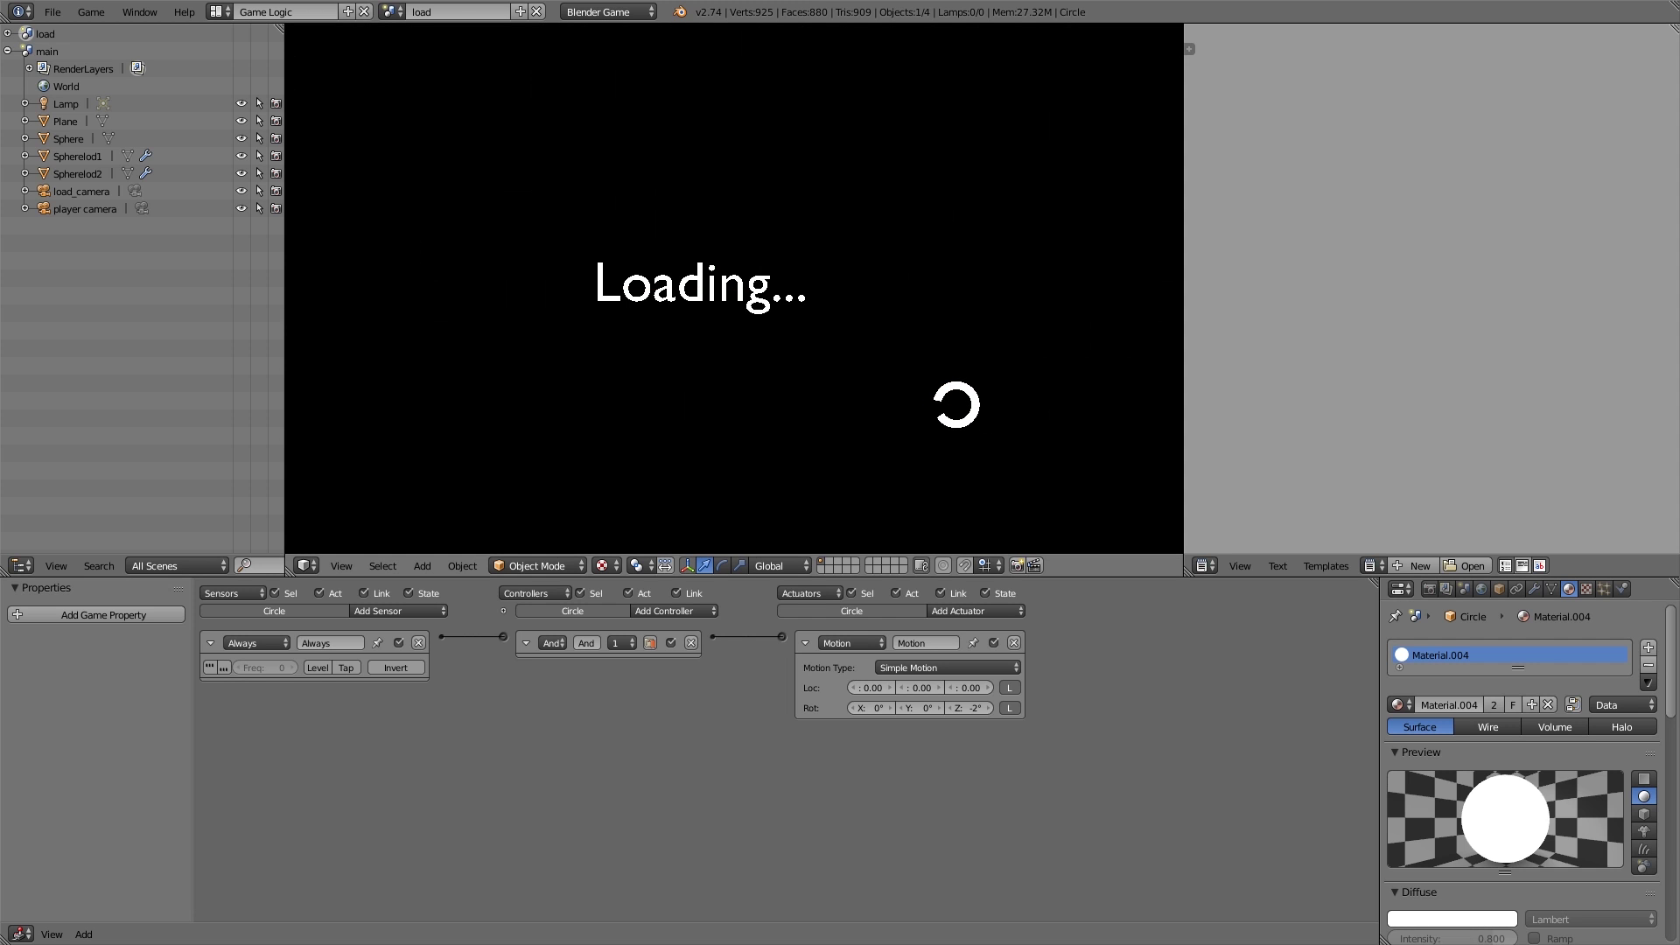
key("Escape")
- Switch to the main scene and split the lower editor area into a Timeline
left_click(391, 11)
left_click(412, 53)
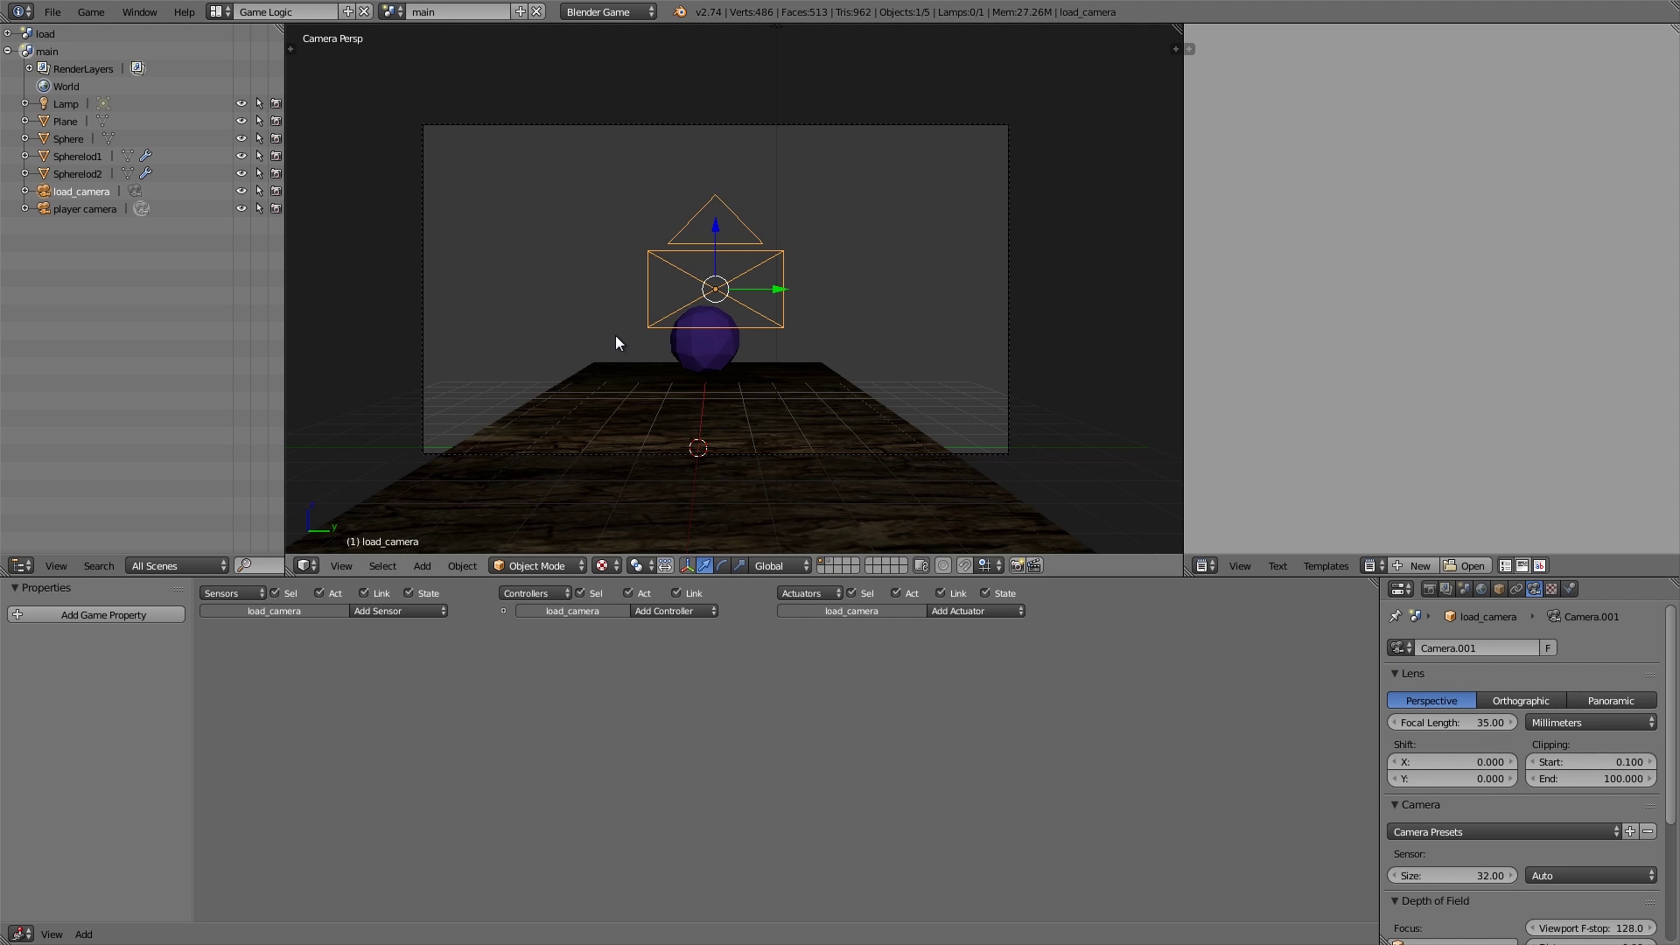
middle_click_drag(765, 293, 605, 353)
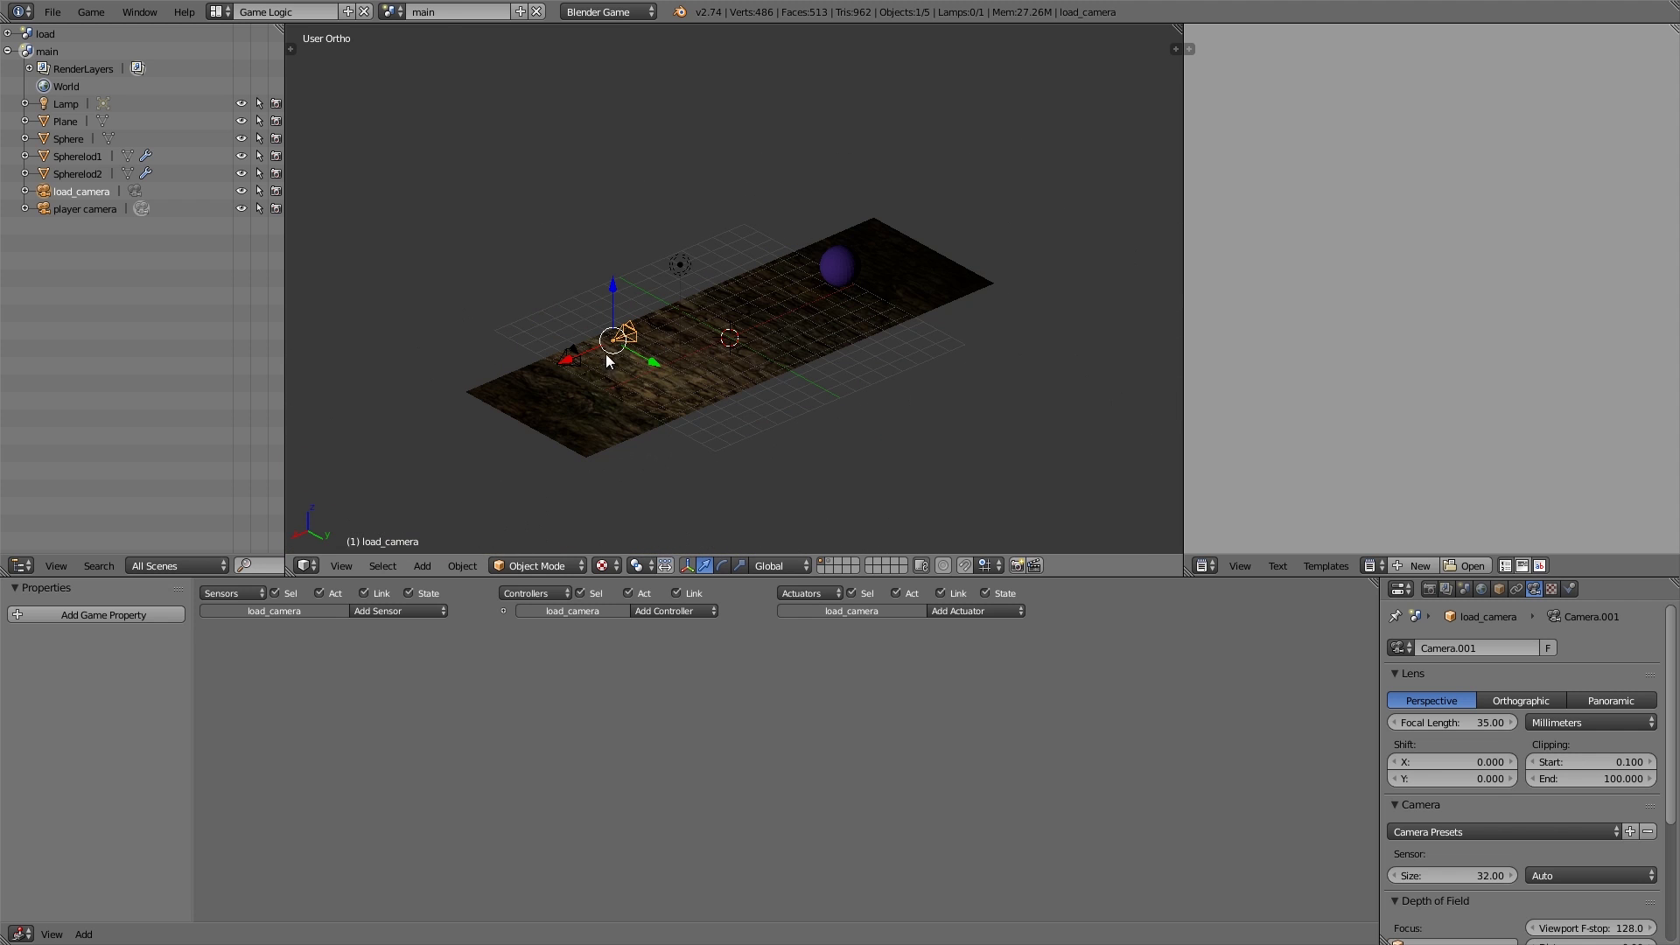
left_click_drag(9, 915, 8, 829)
left_click(20, 934)
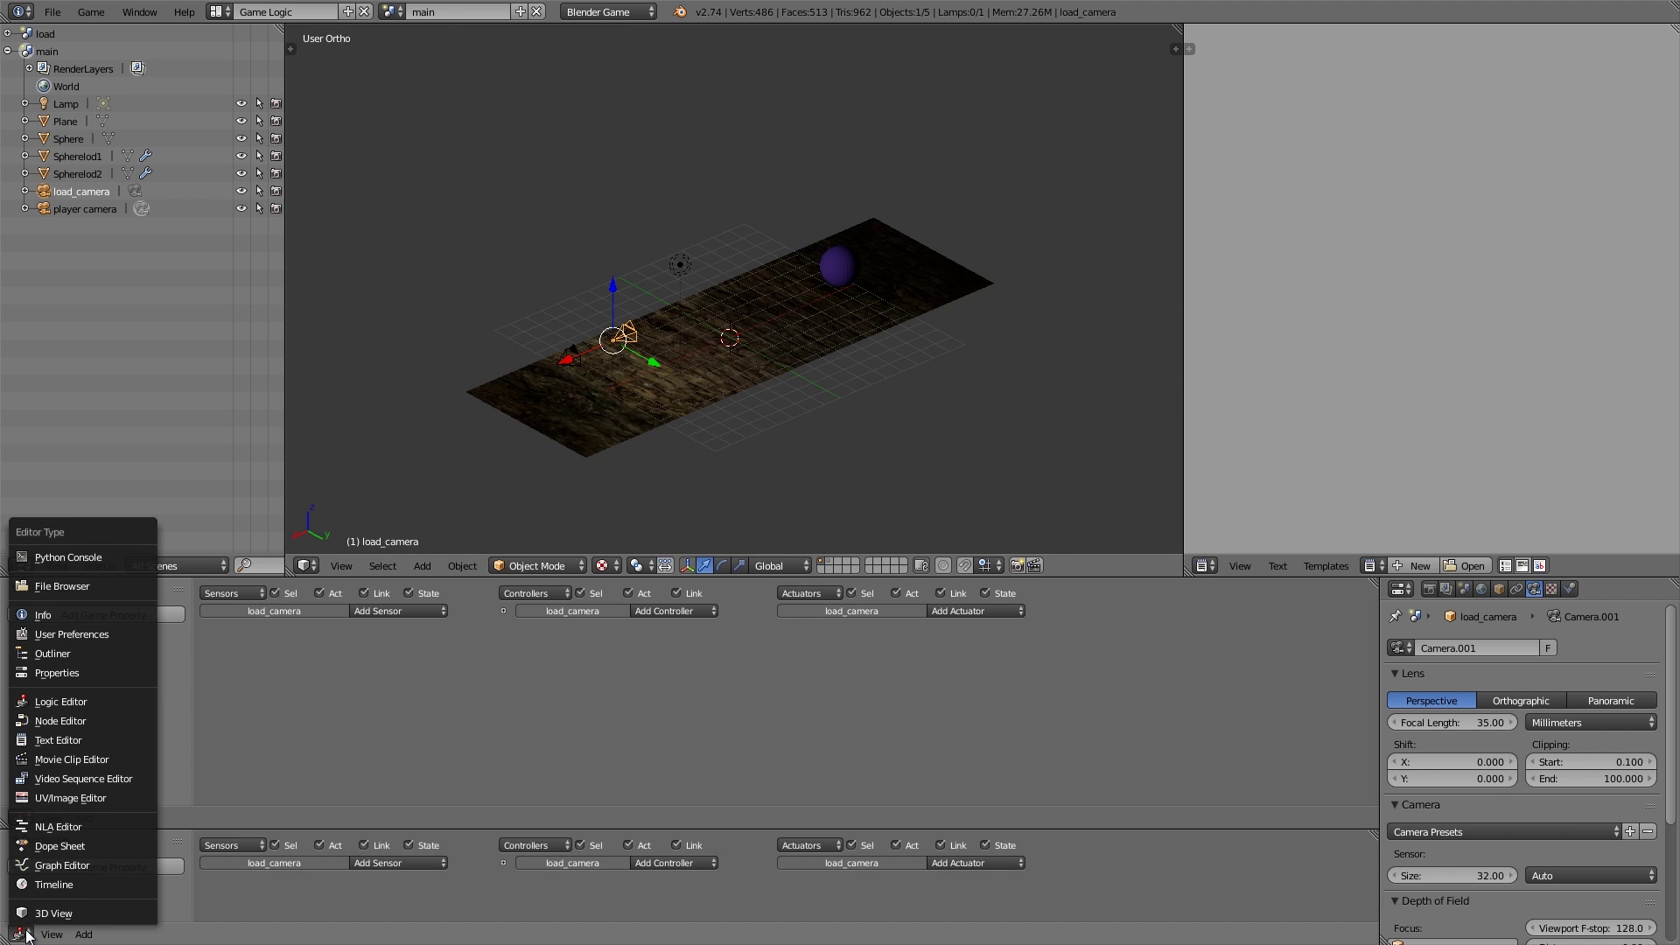
left_click(36, 884)
- At frame 0, move load_camera along X to the plane's far end, rotate it about Y, and view through it
left_click(17, 872)
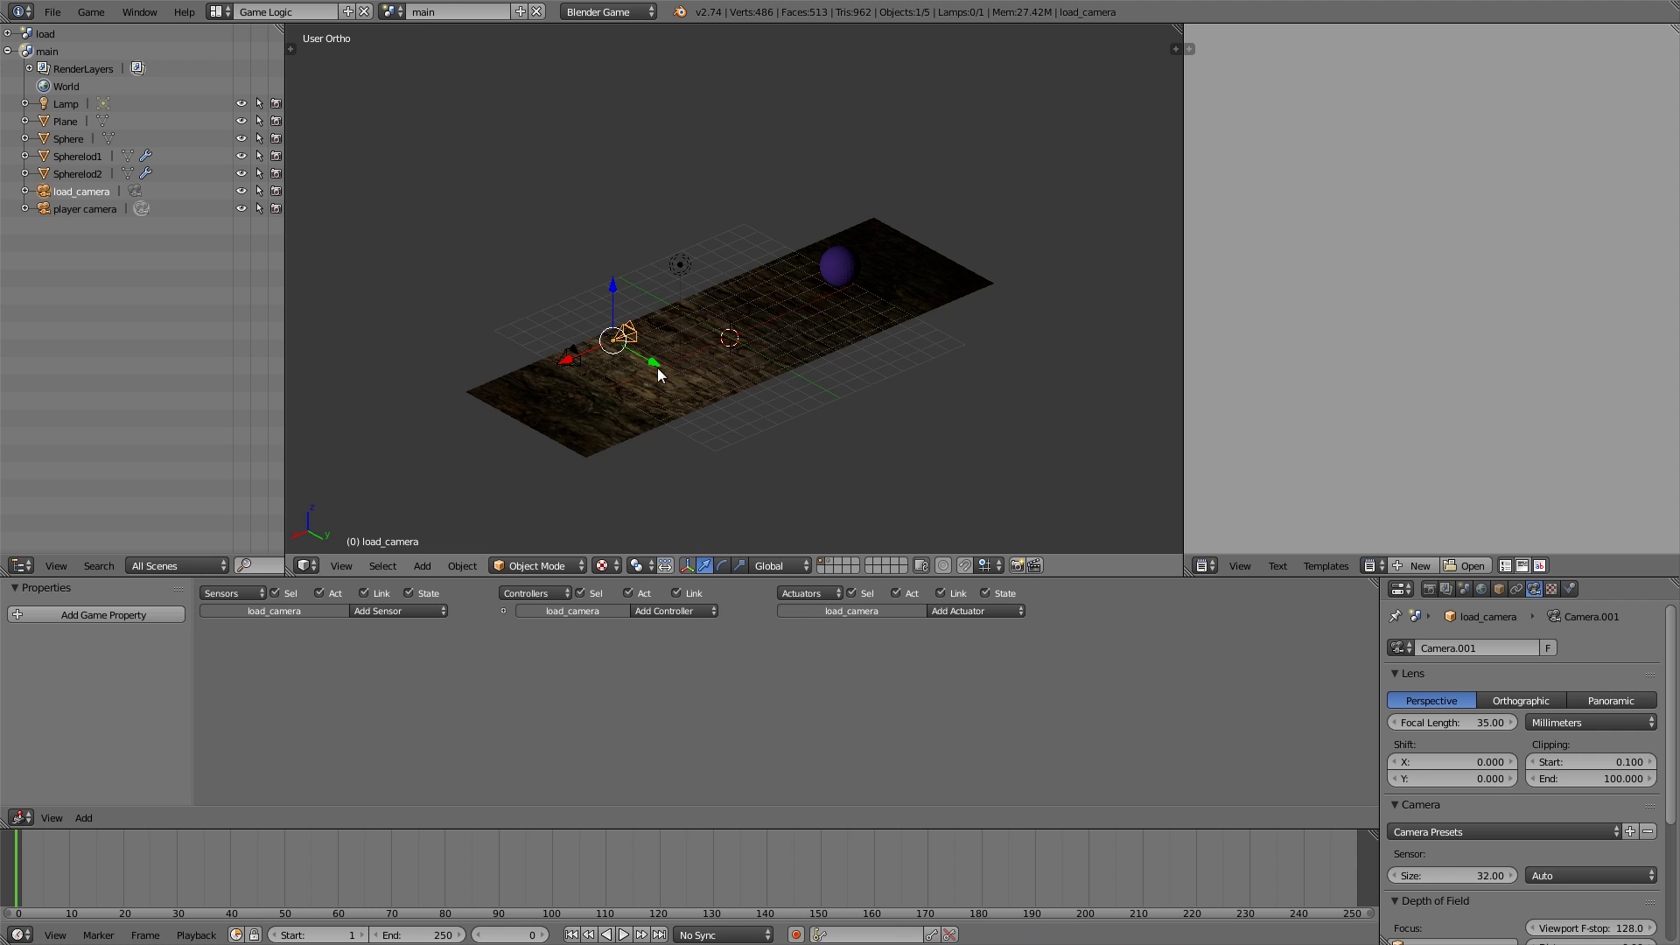
key("g")
key("x")
left_click(923, 267)
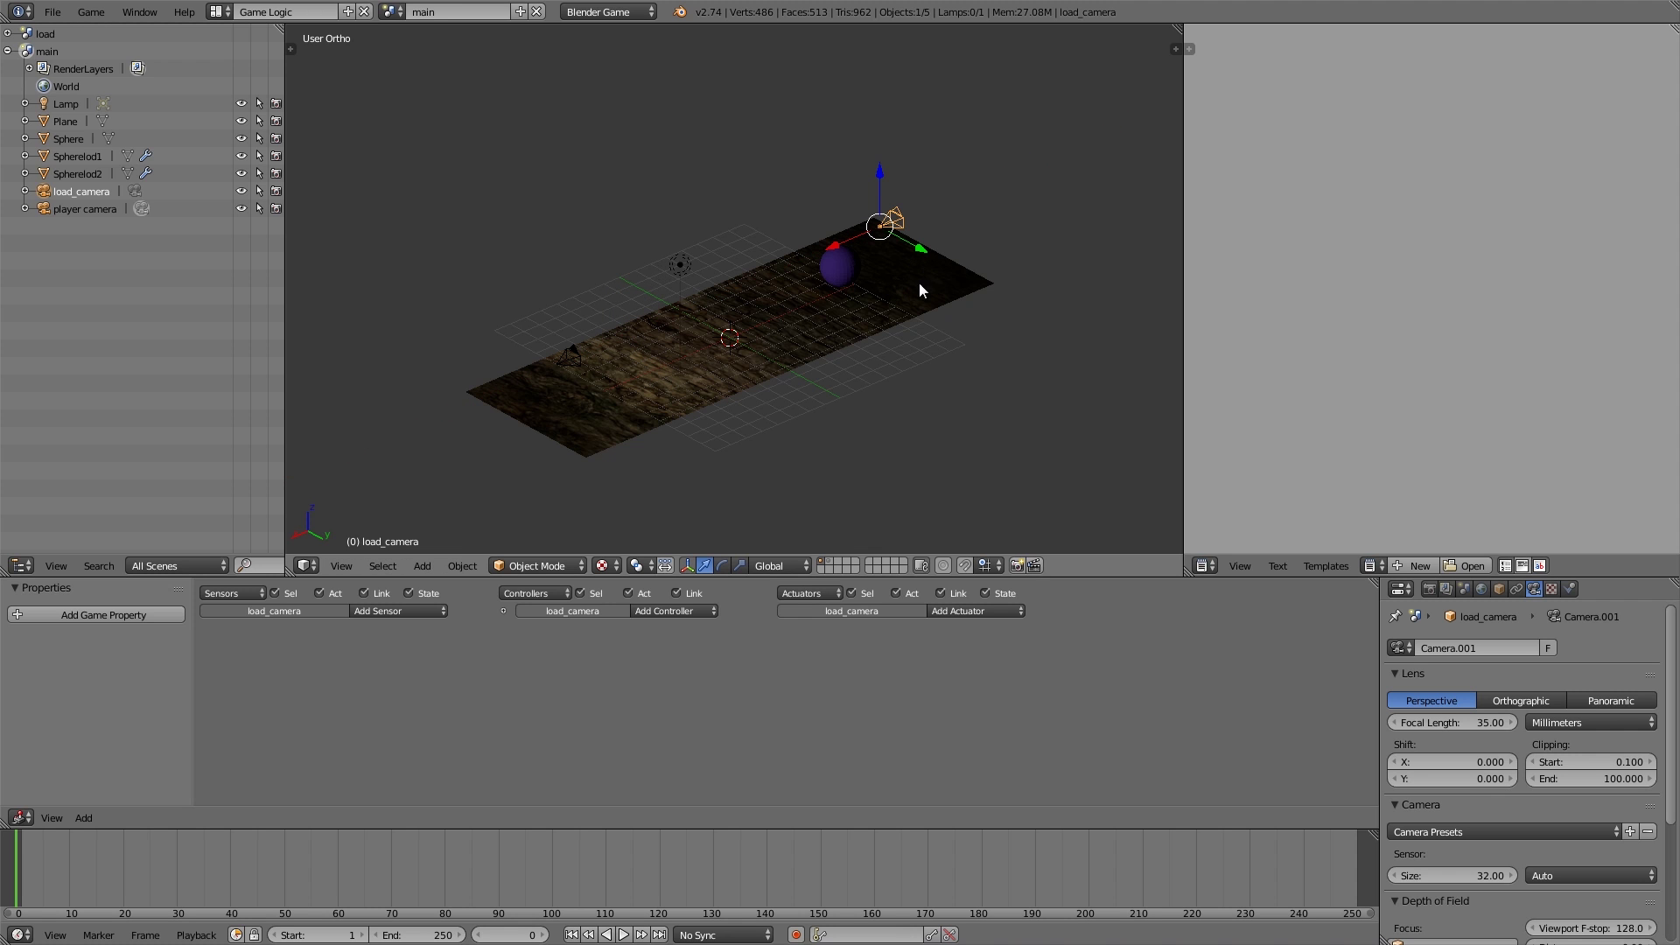
middle_click_drag(927, 271, 890, 287)
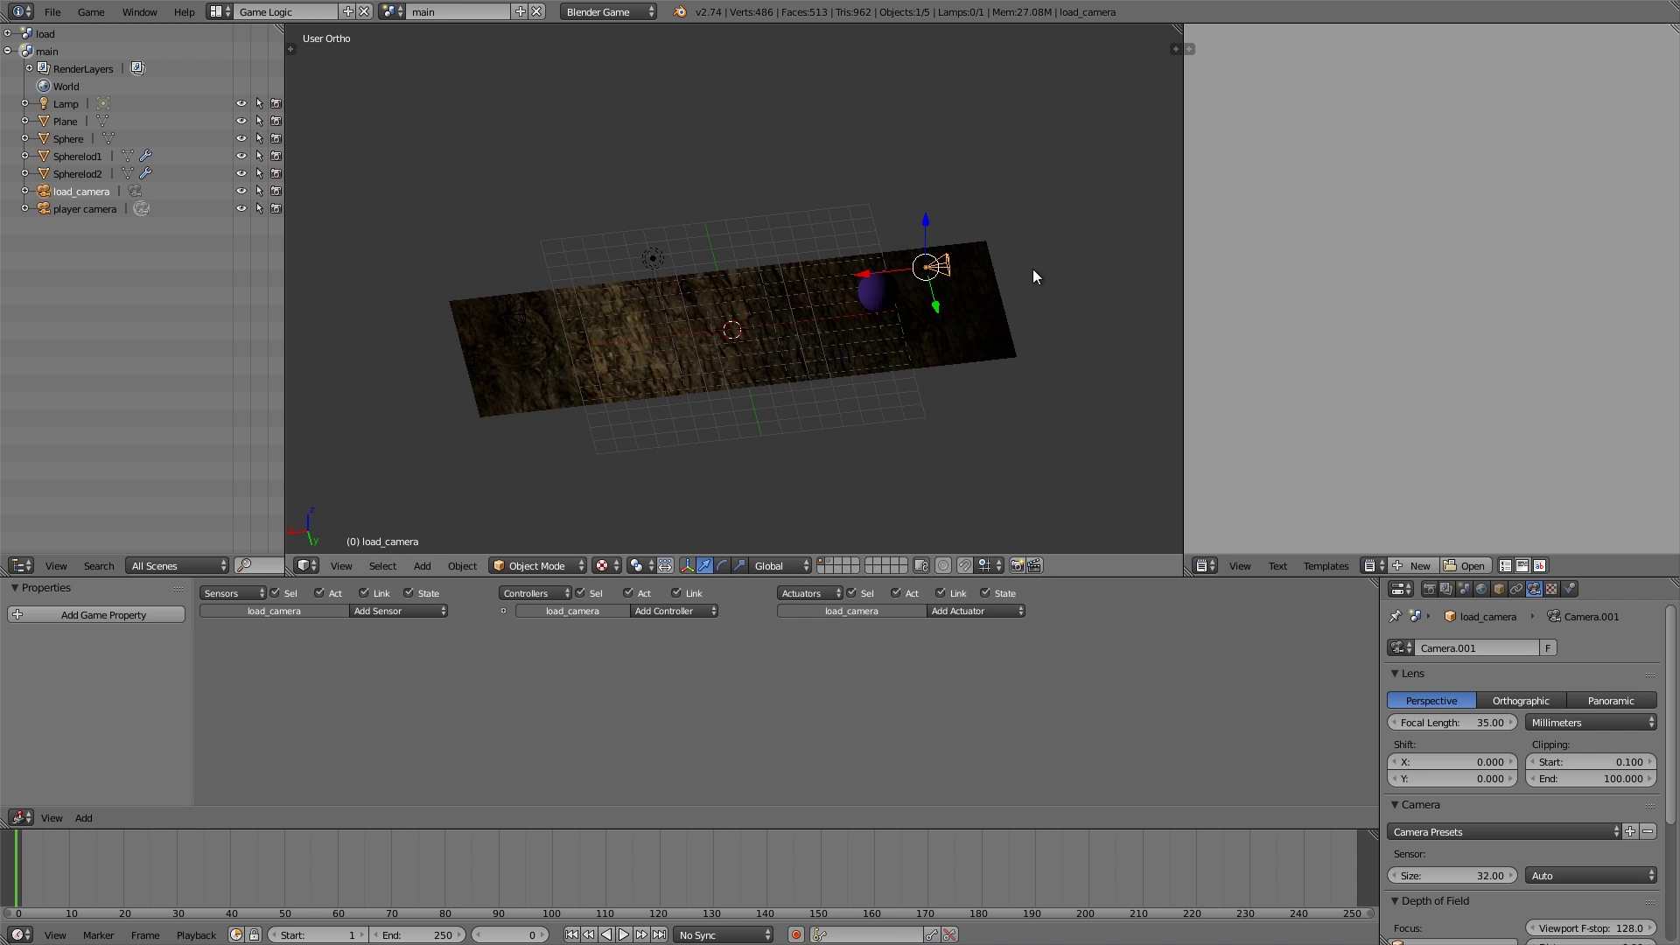
key("r")
key("y")
left_click(1026, 328)
key("KP_0")
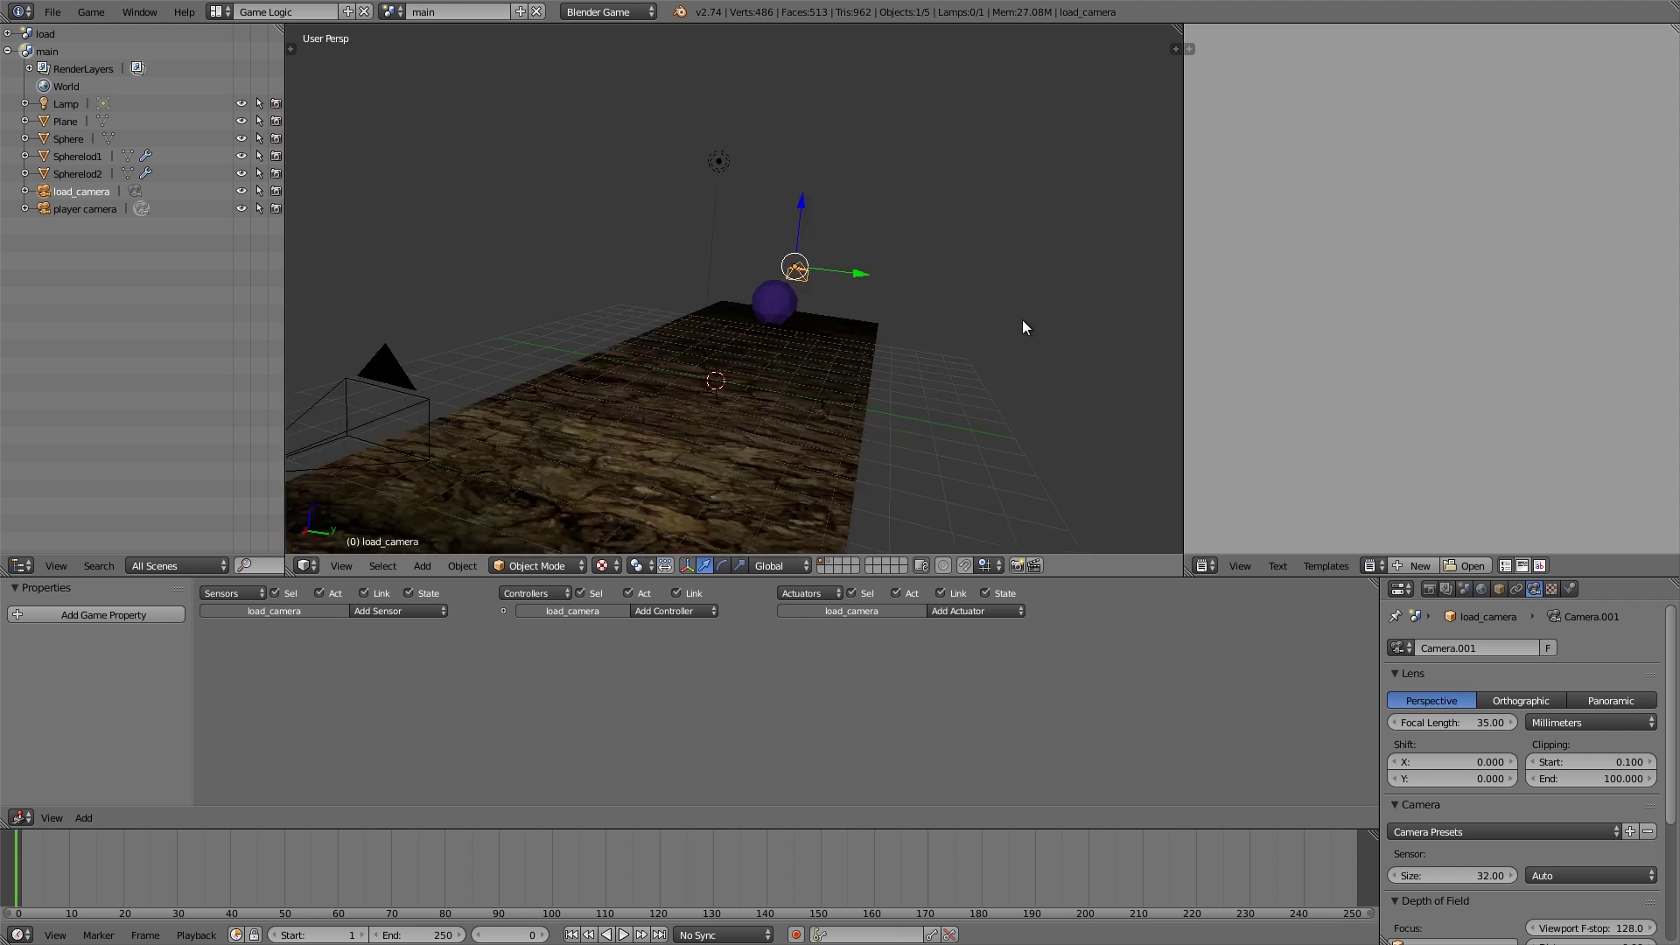
key("ctrl+KP_0")
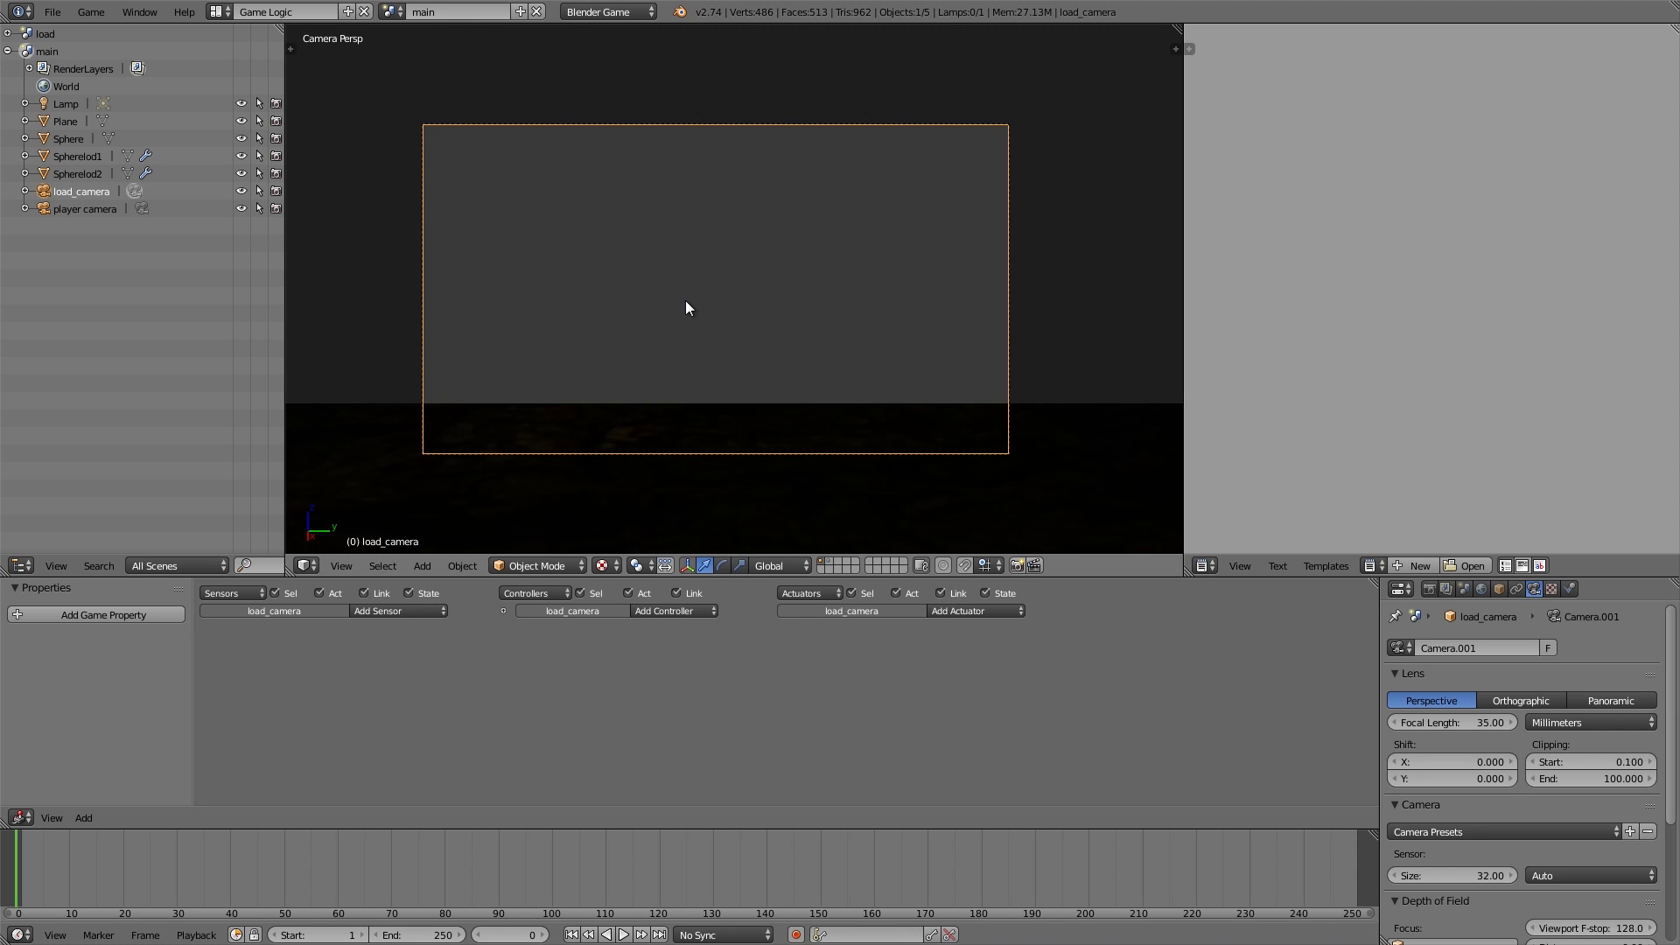
- Insert a LocRot keyframe for load_camera at frame 0
key("i")
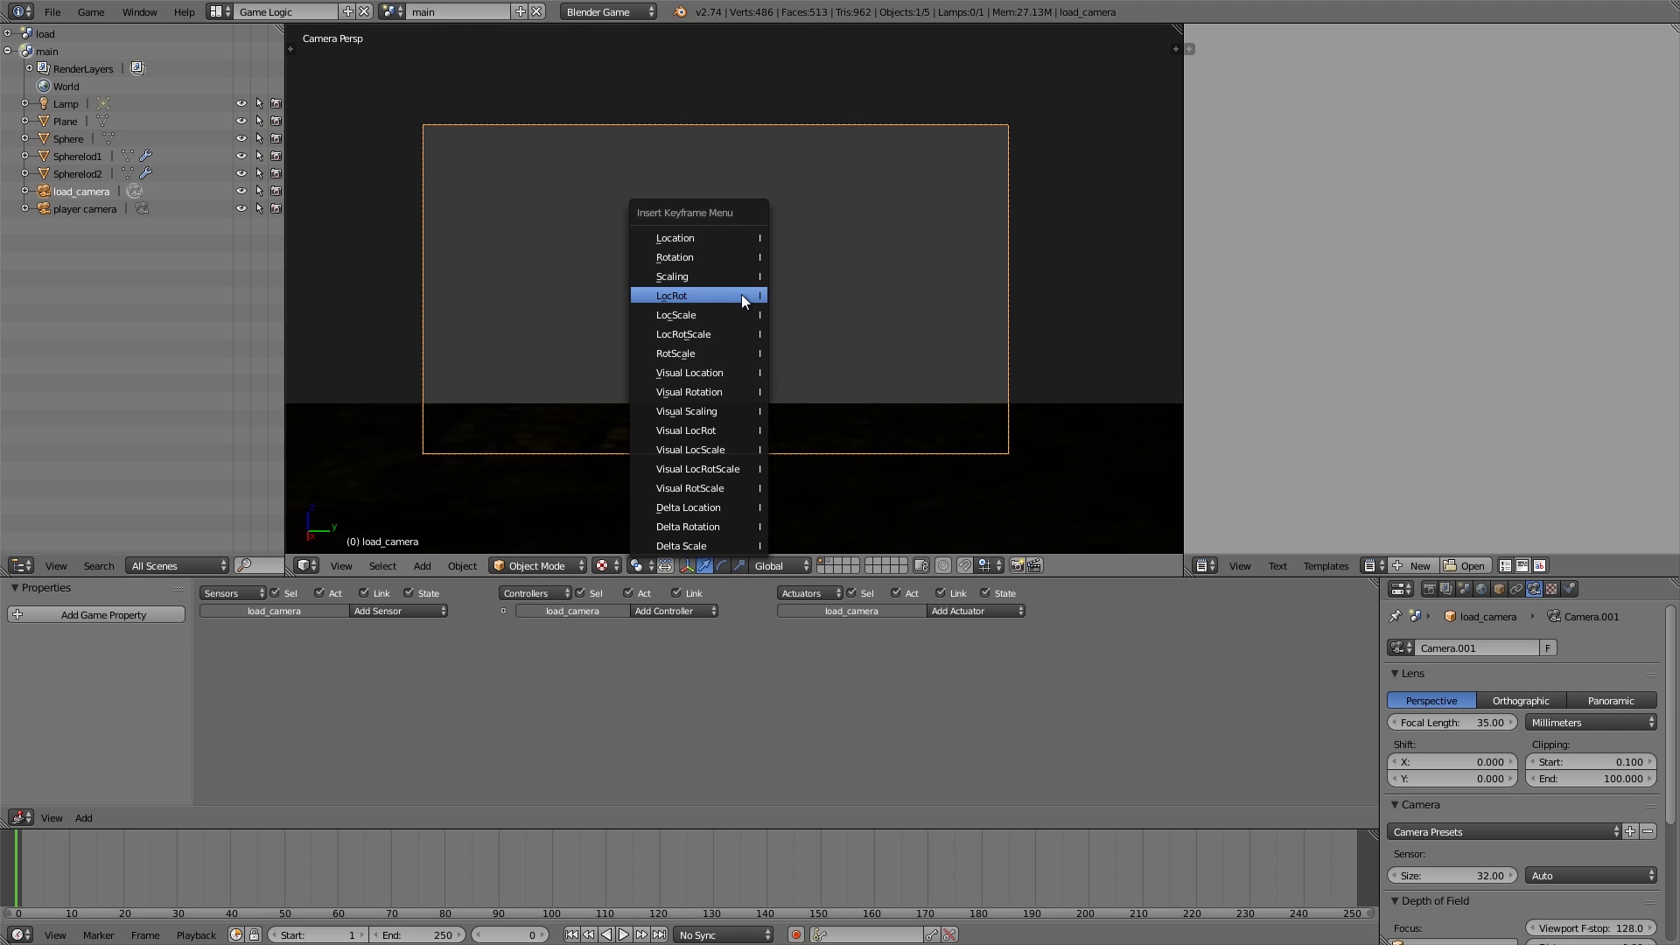
left_click(742, 296)
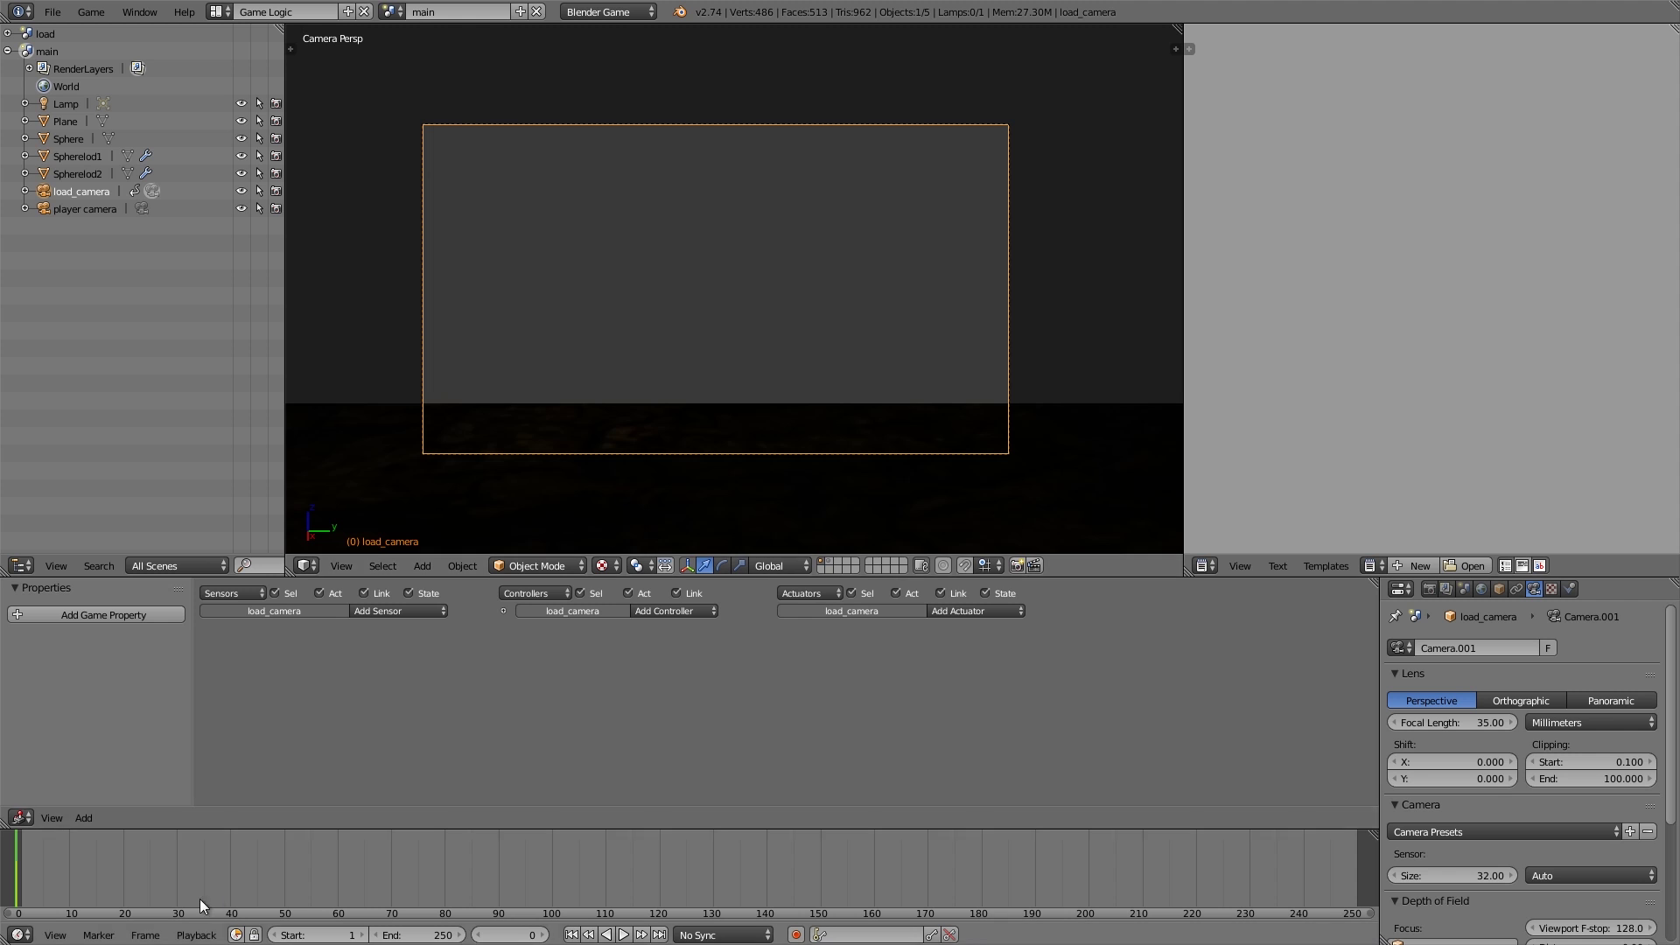
middle_click_drag(666, 282, 633, 315)
scroll(667, 287, "down", 5)
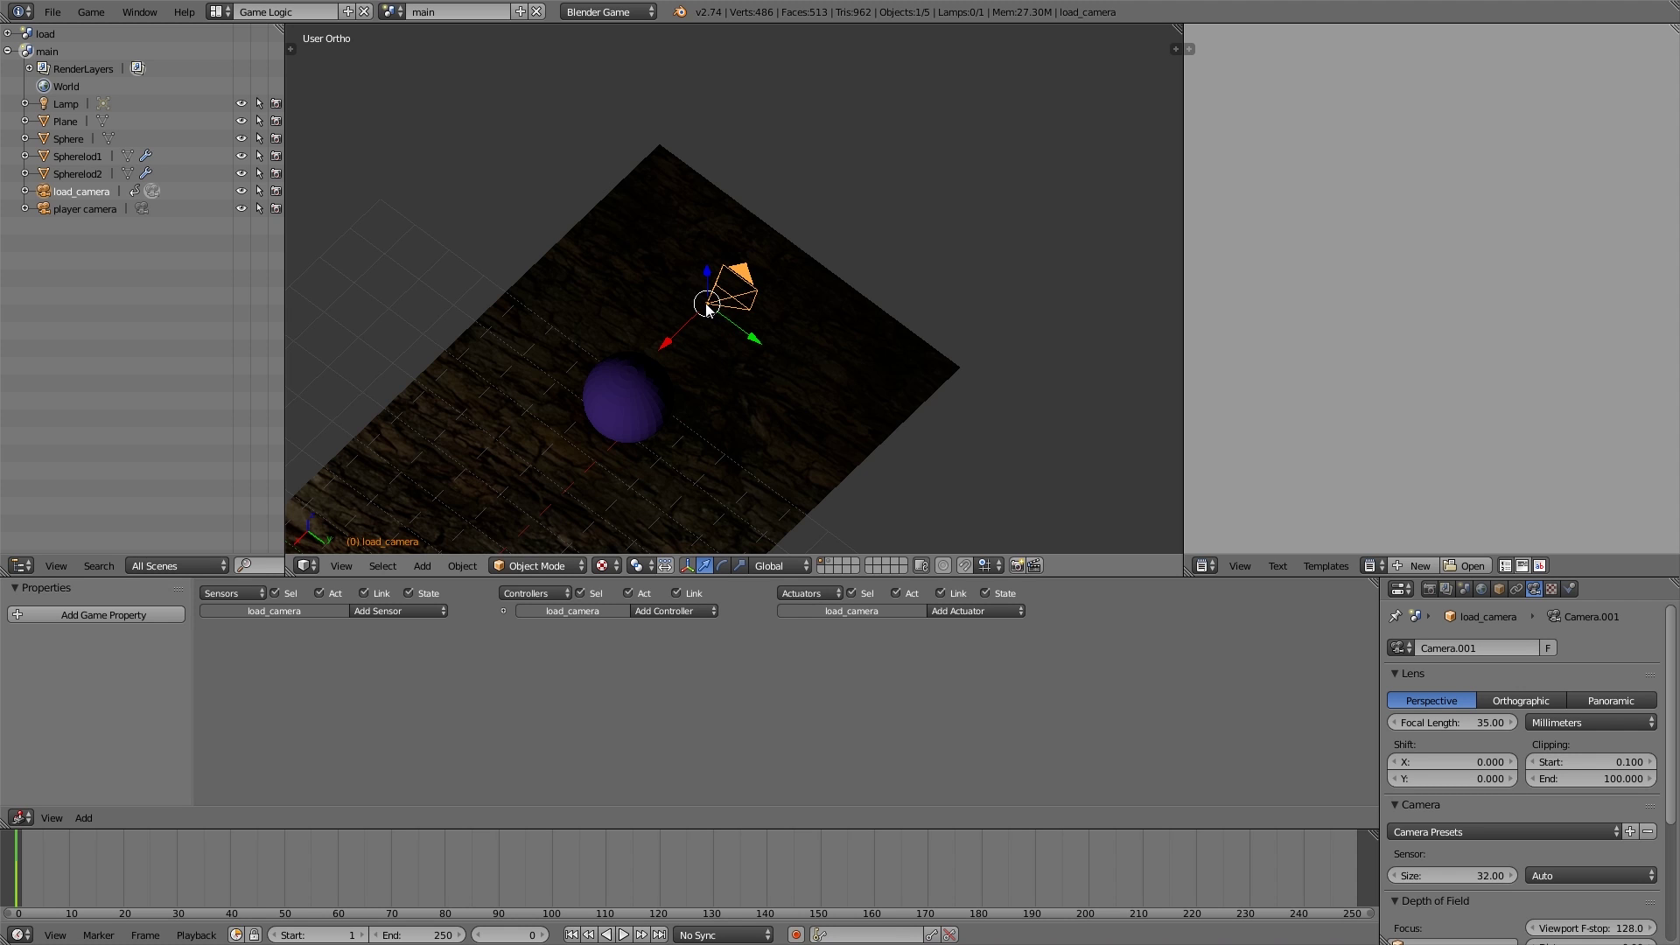
- At frame 20, shift load_camera along X and tilt/turn it to centre the sphere, then key LocRot
left_click(124, 870)
scroll(658, 360, "down", 5)
key("g")
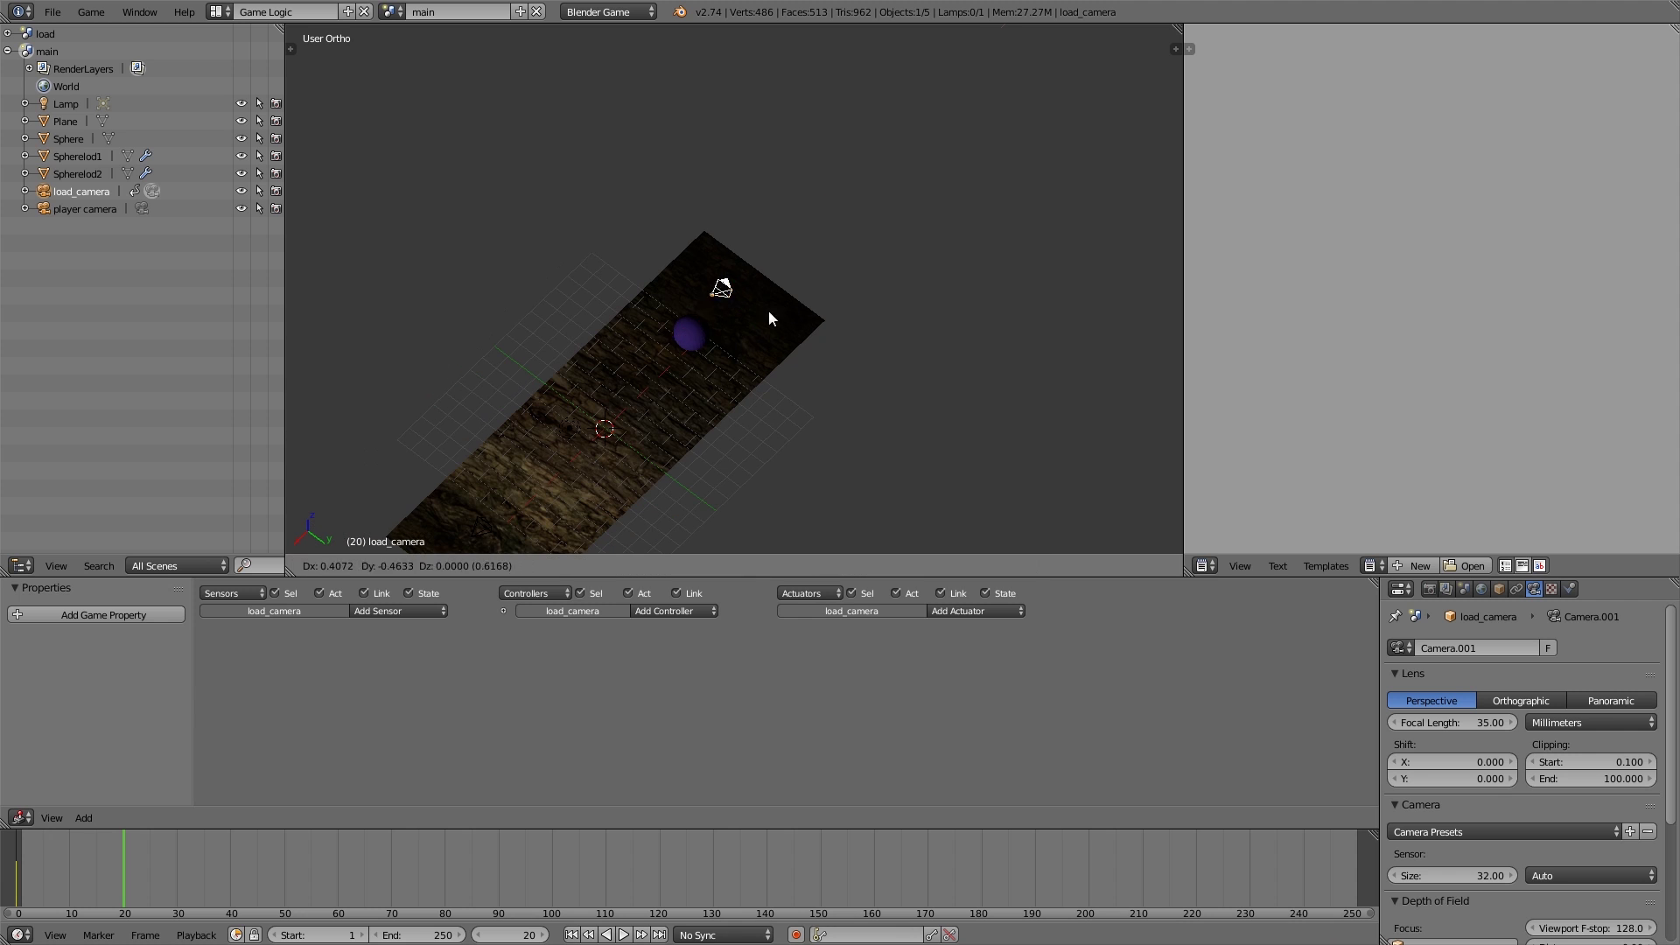
key("x")
left_click(667, 412)
key("KP_0")
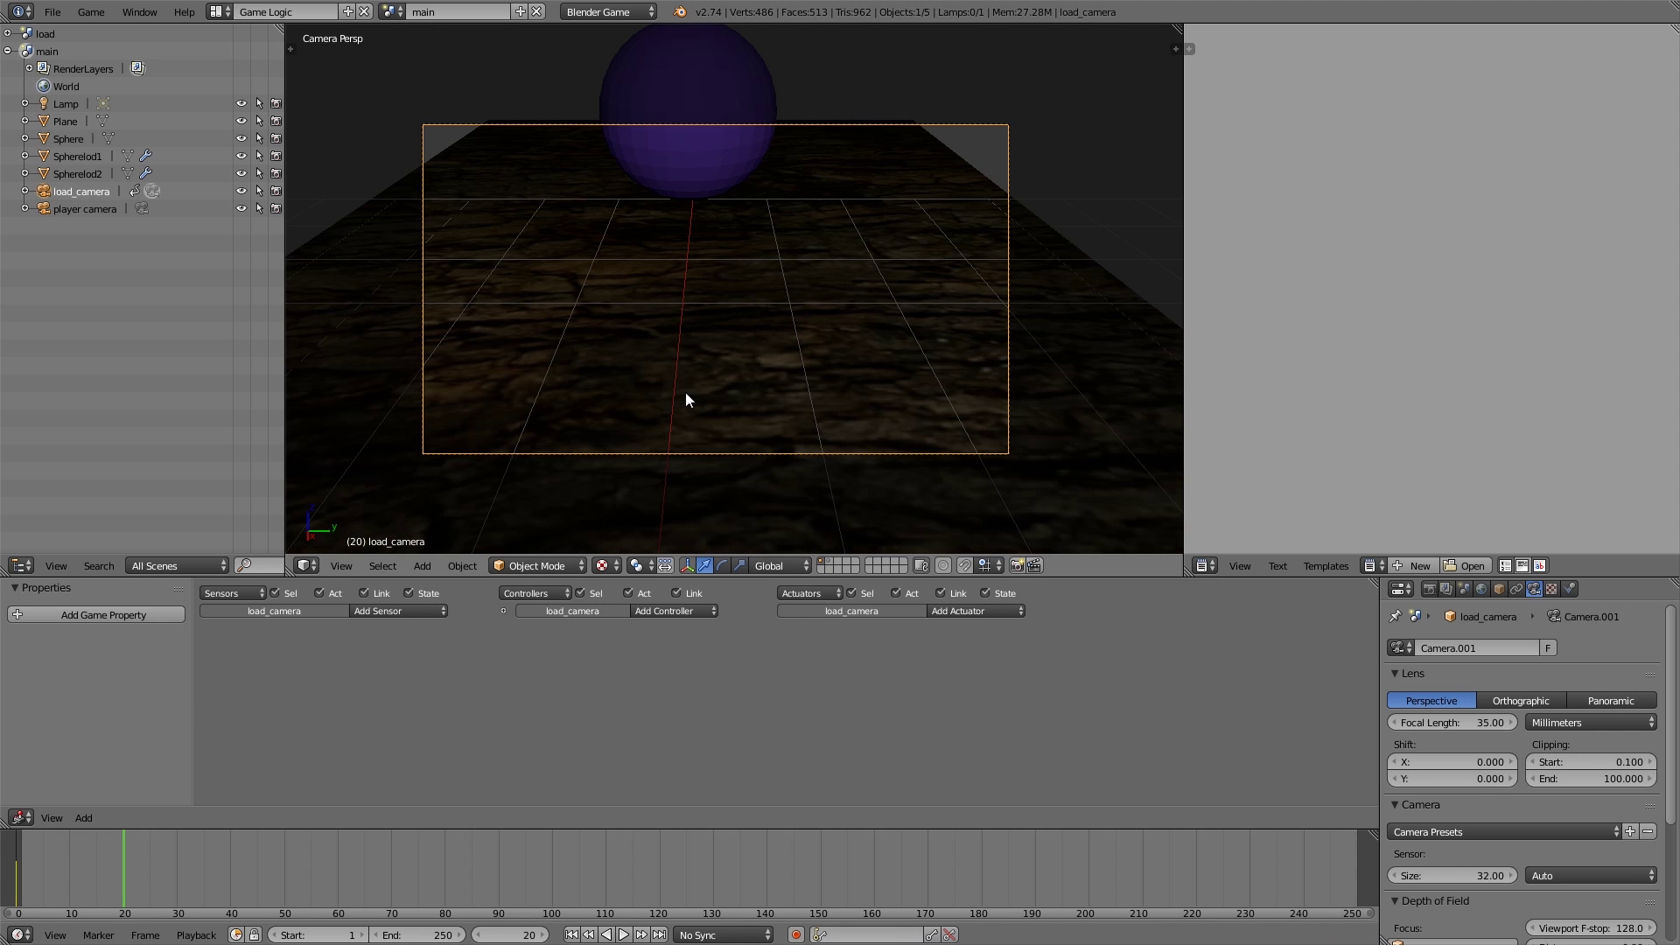
key("r")
key("x")
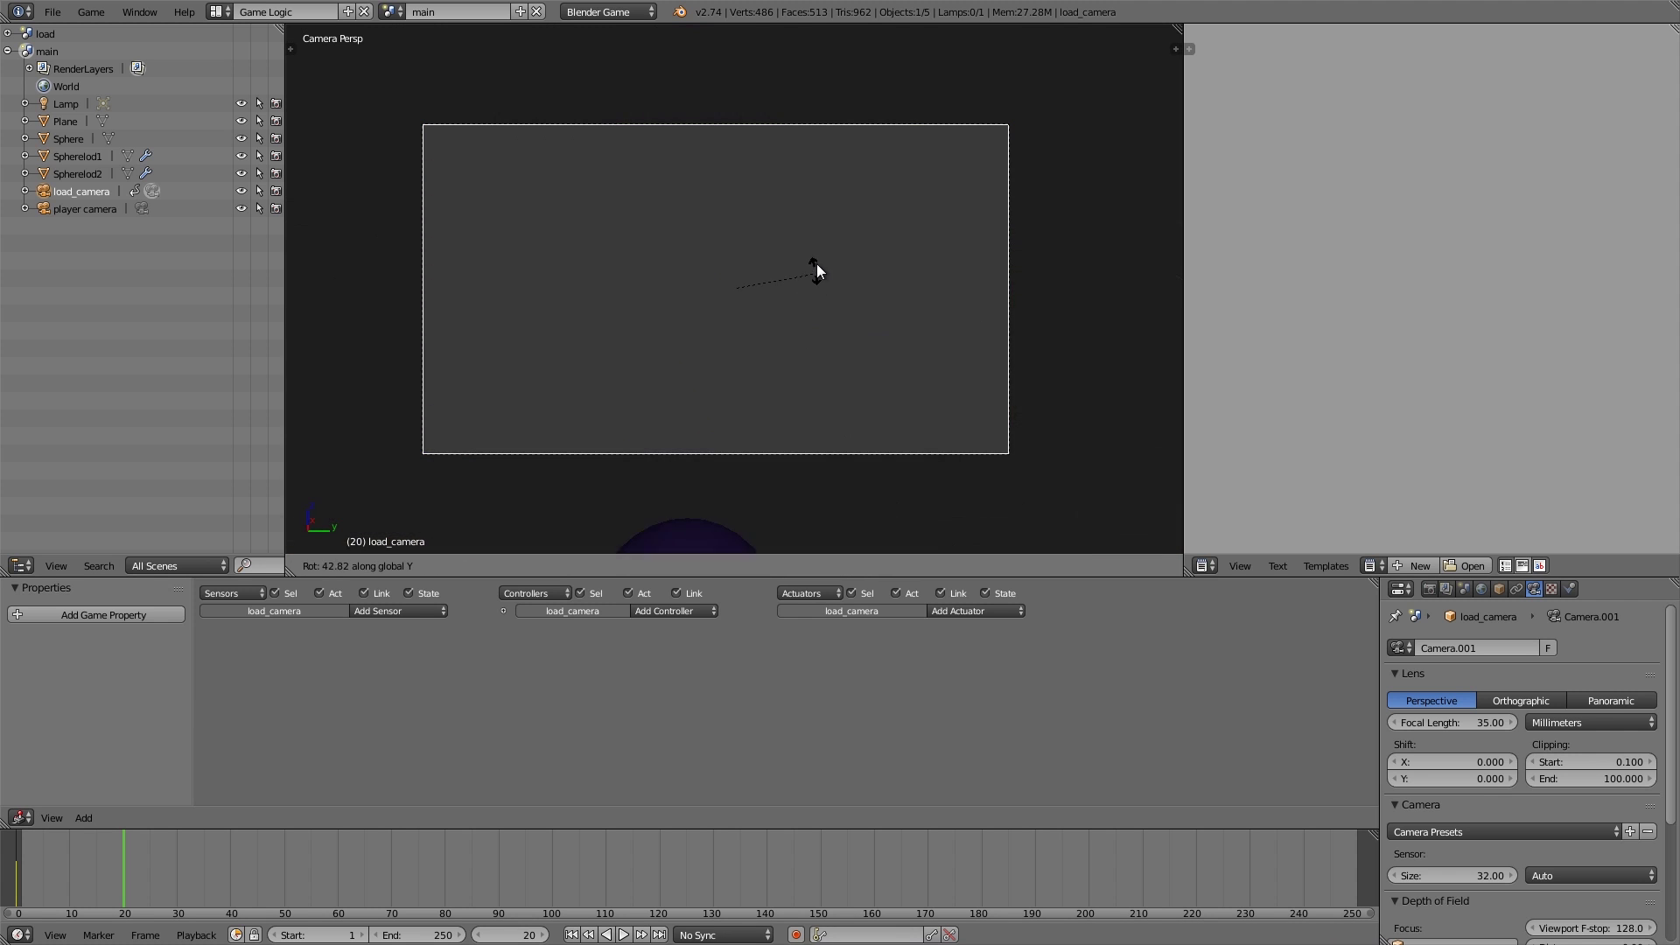
left_click(858, 354)
key("r")
key("z")
left_click(829, 309)
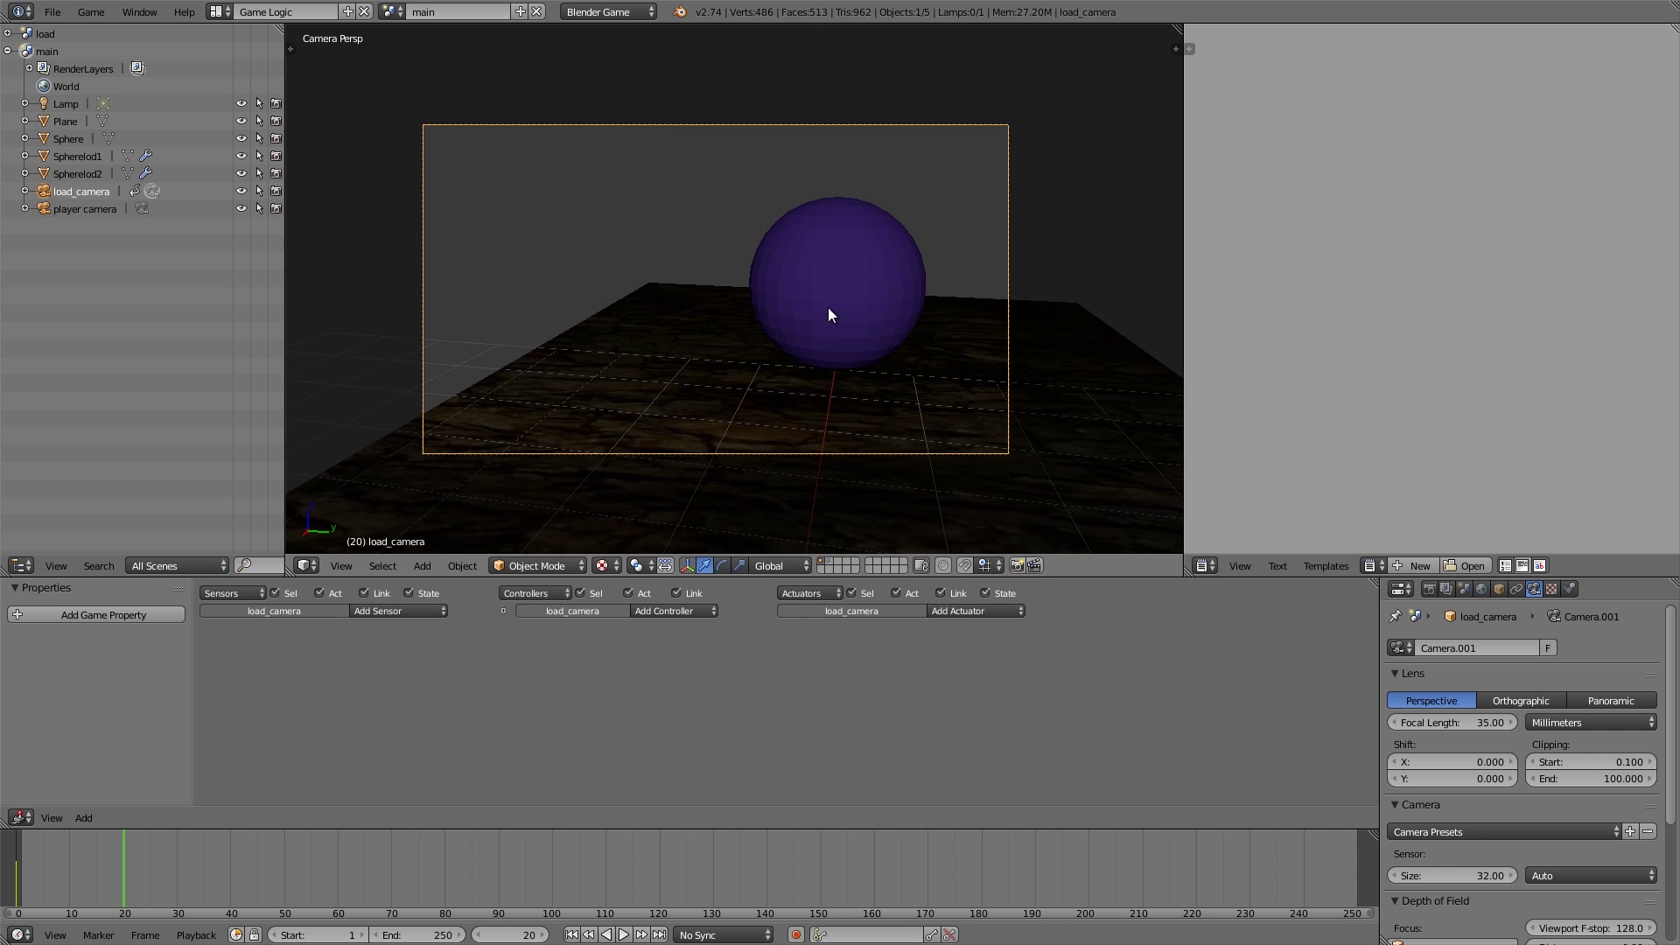
key("i")
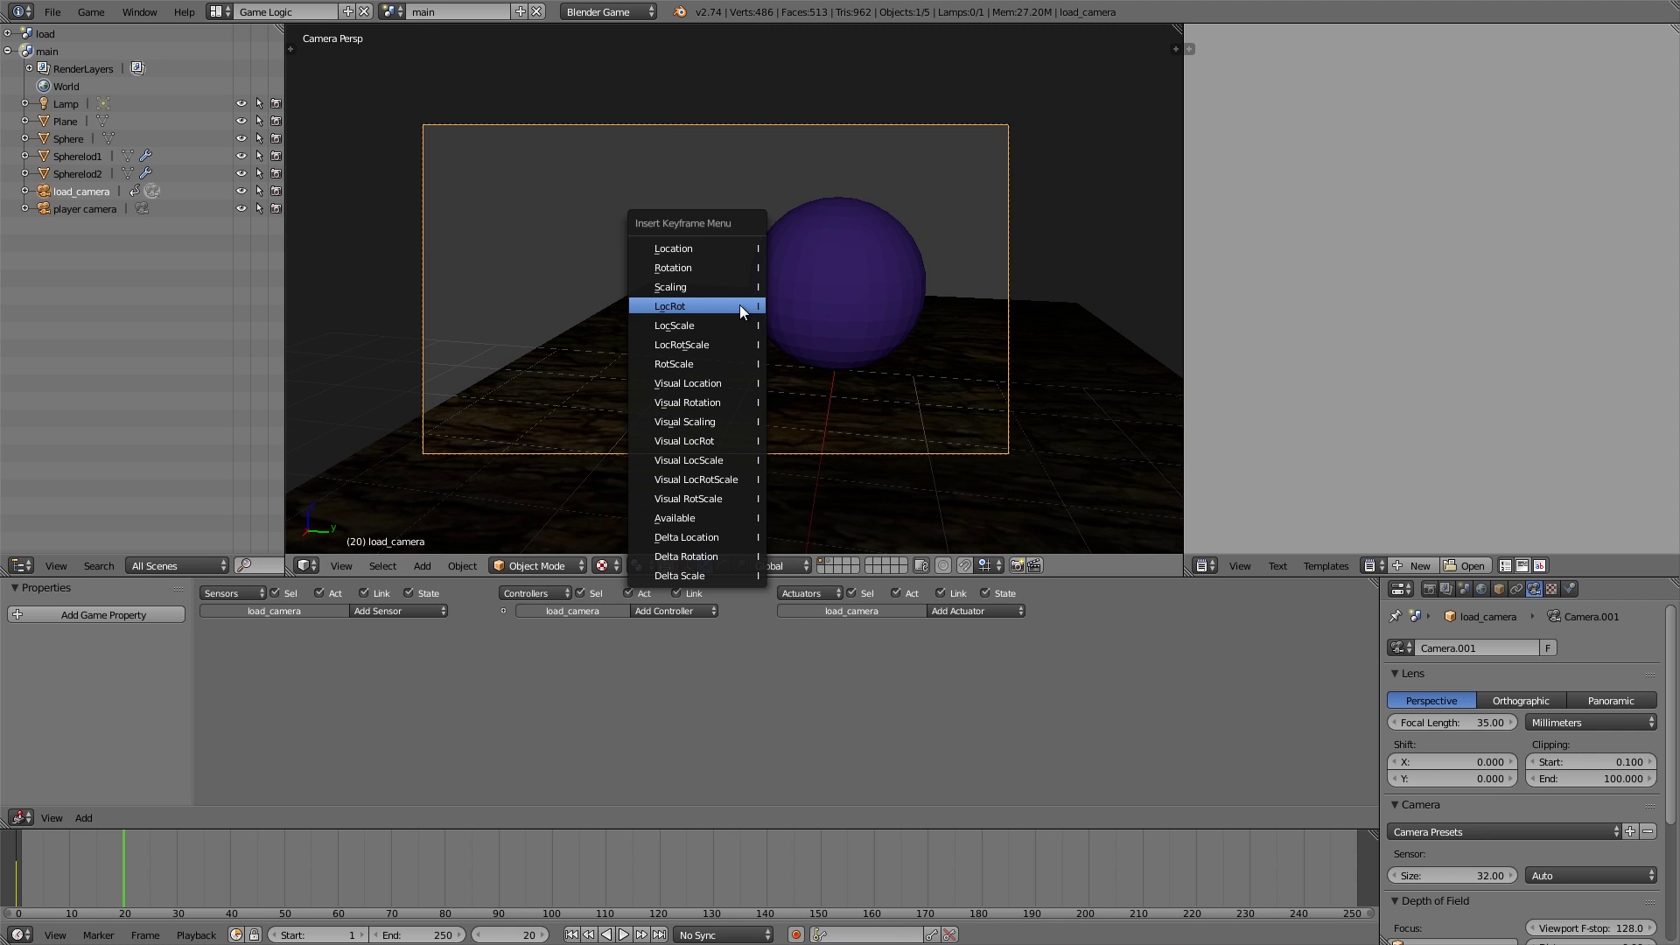
left_click(738, 306)
- At frame 60, rotate load_camera 9° about Y and slide it back to about 11.76 along X
left_click(333, 859)
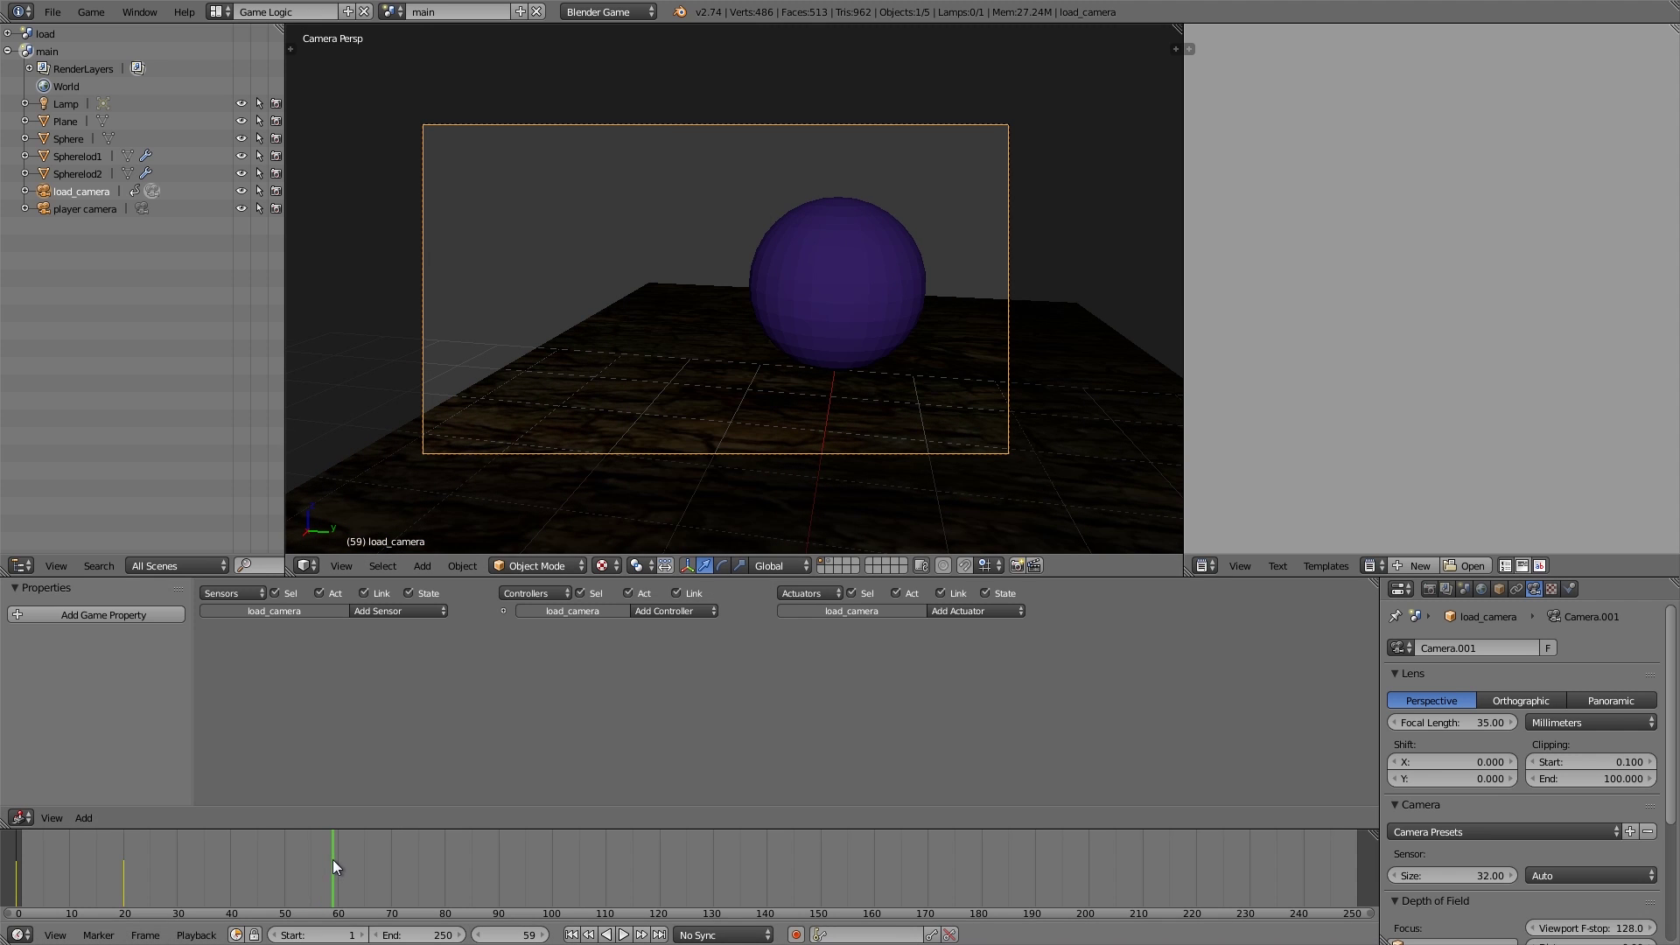
left_click_drag(334, 858, 340, 857)
middle_click_drag(679, 273, 632, 418)
type("y9")
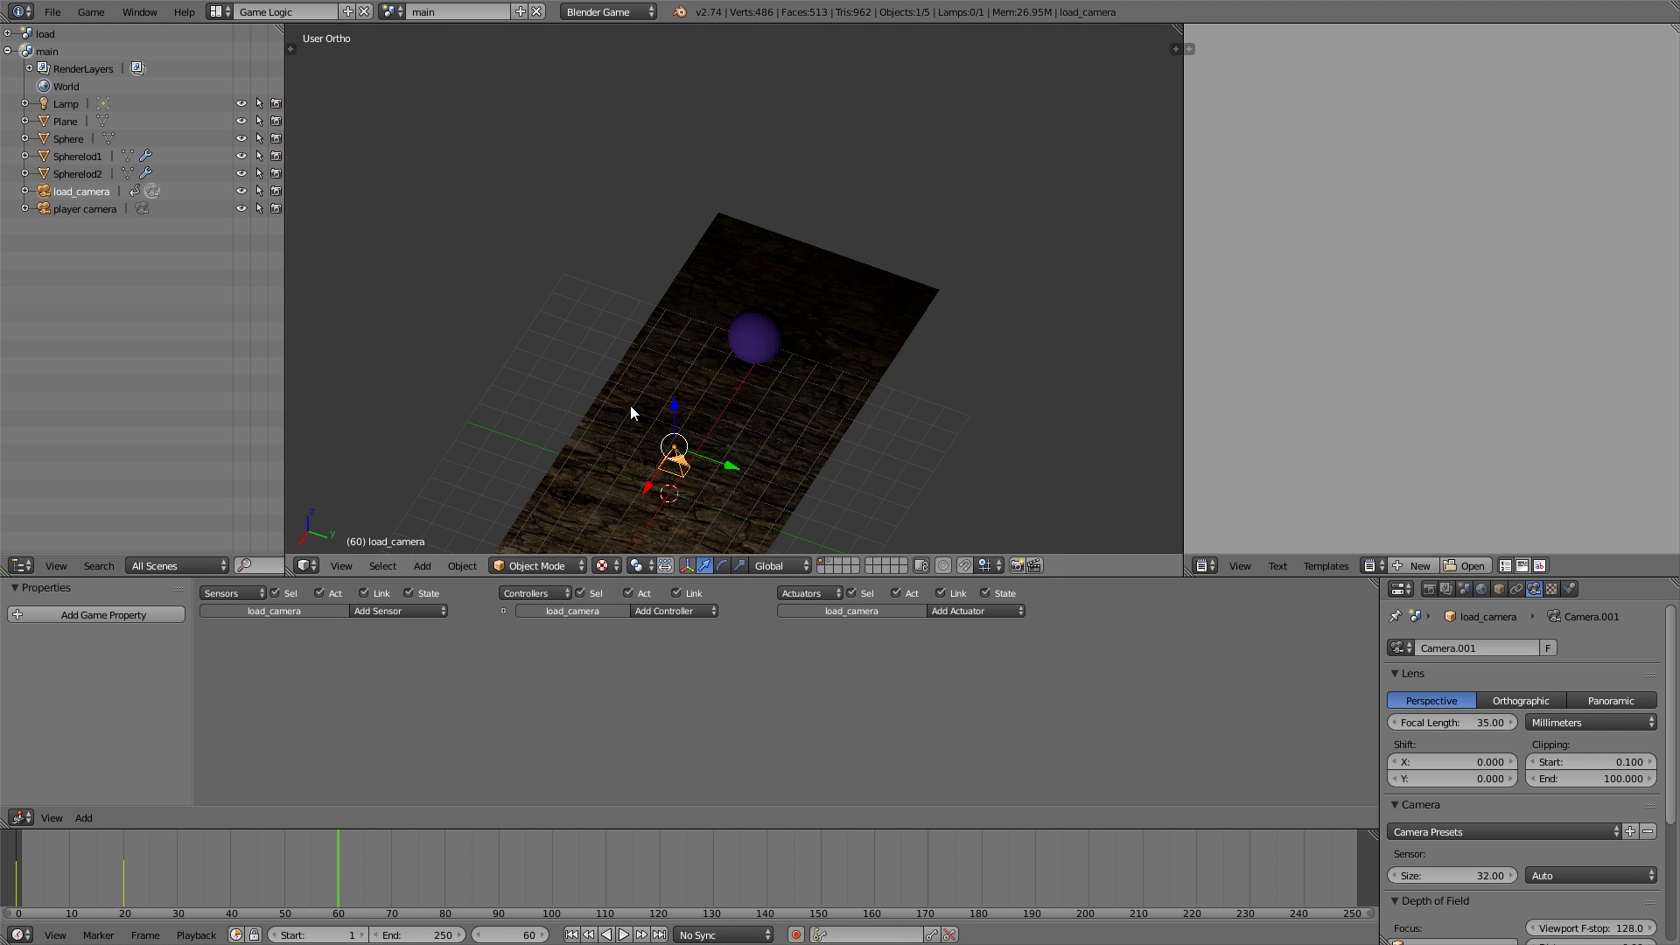
key("Return")
middle_click_drag(630, 406, 709, 325)
key("g")
key("x")
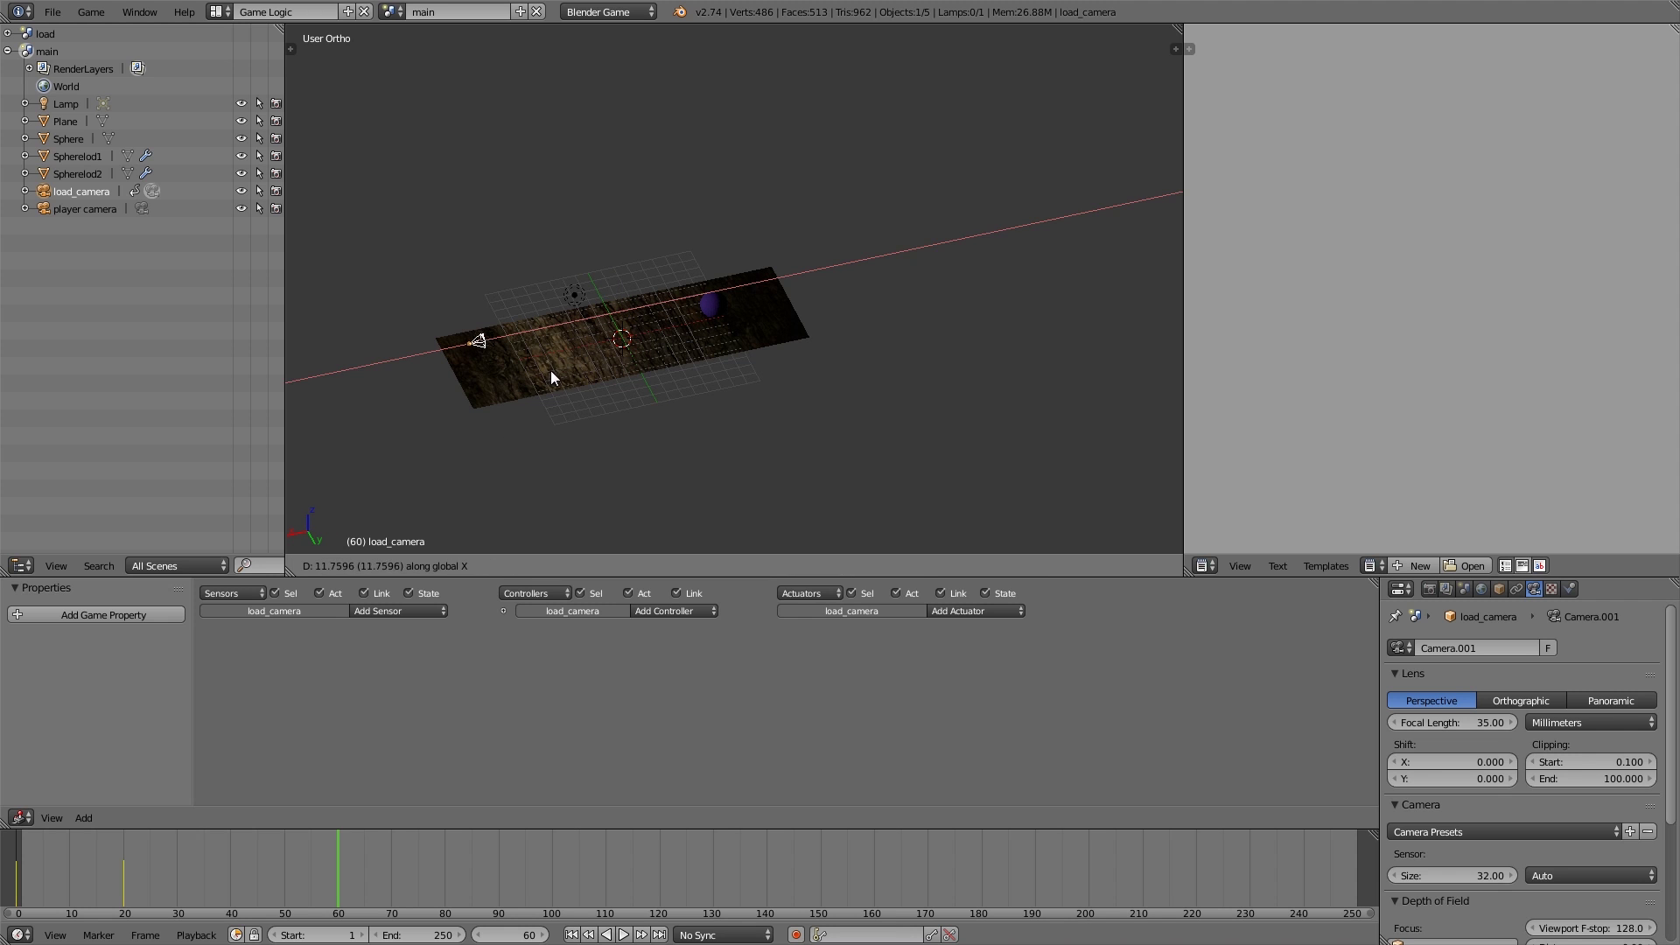
left_click(555, 370)
key("KP_0")
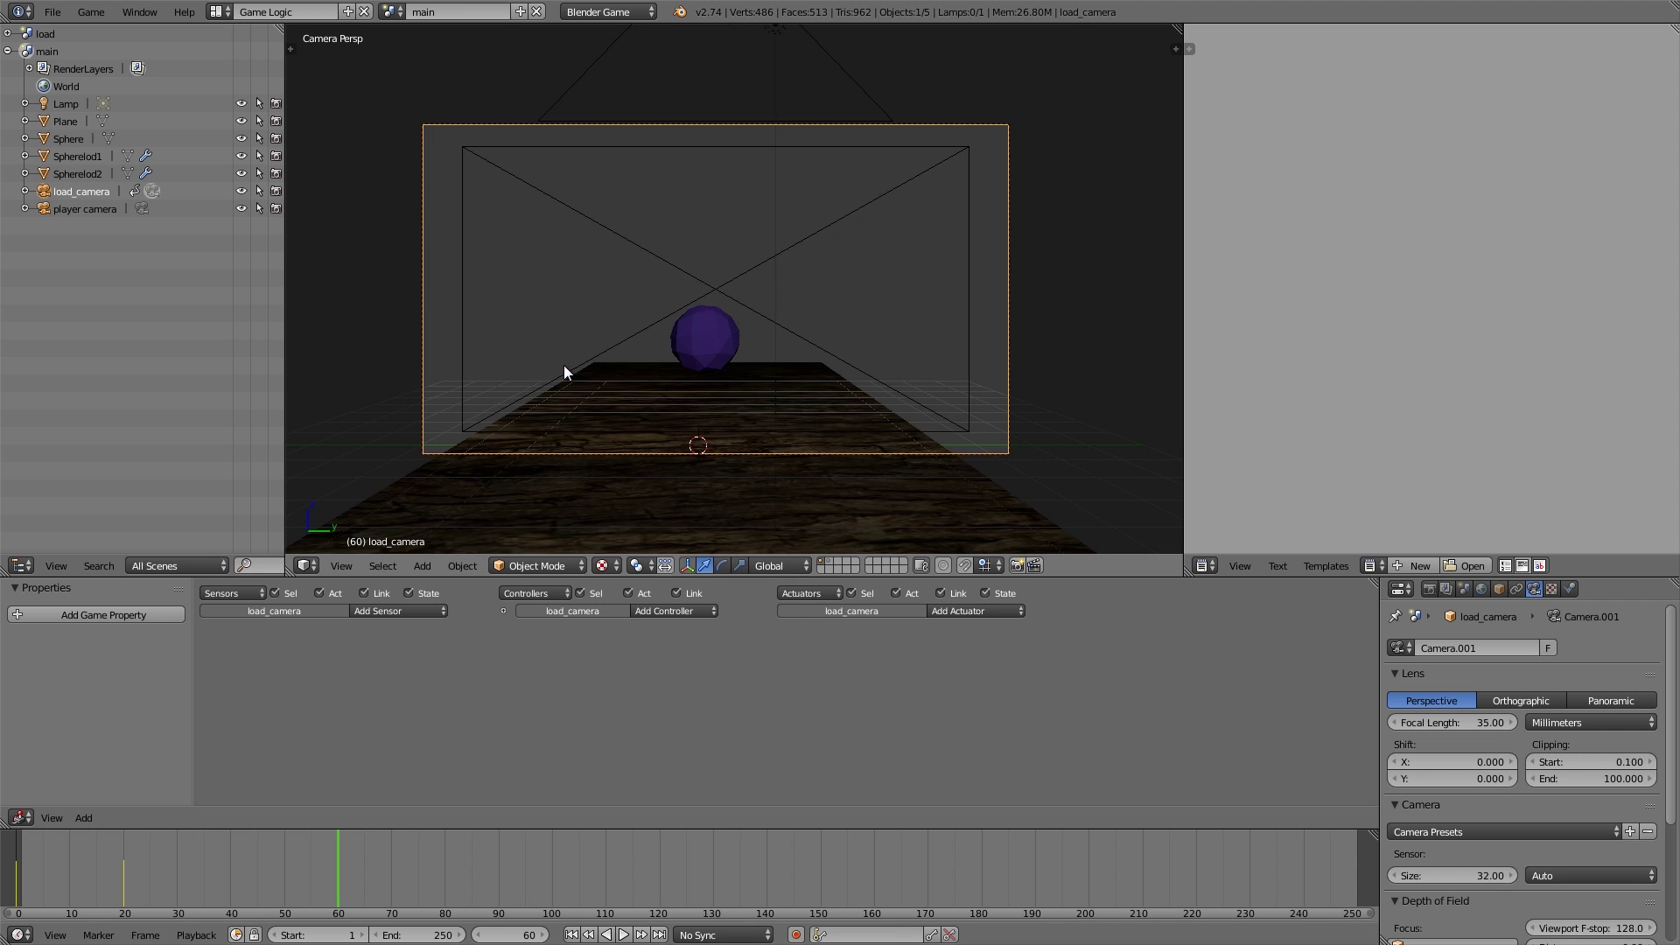
- Key LocRot at frame 60, then have an Always sensor drive an Action actuator playing load_cameraAction 0–60
key("i")
left_click(647, 360)
left_click(378, 610)
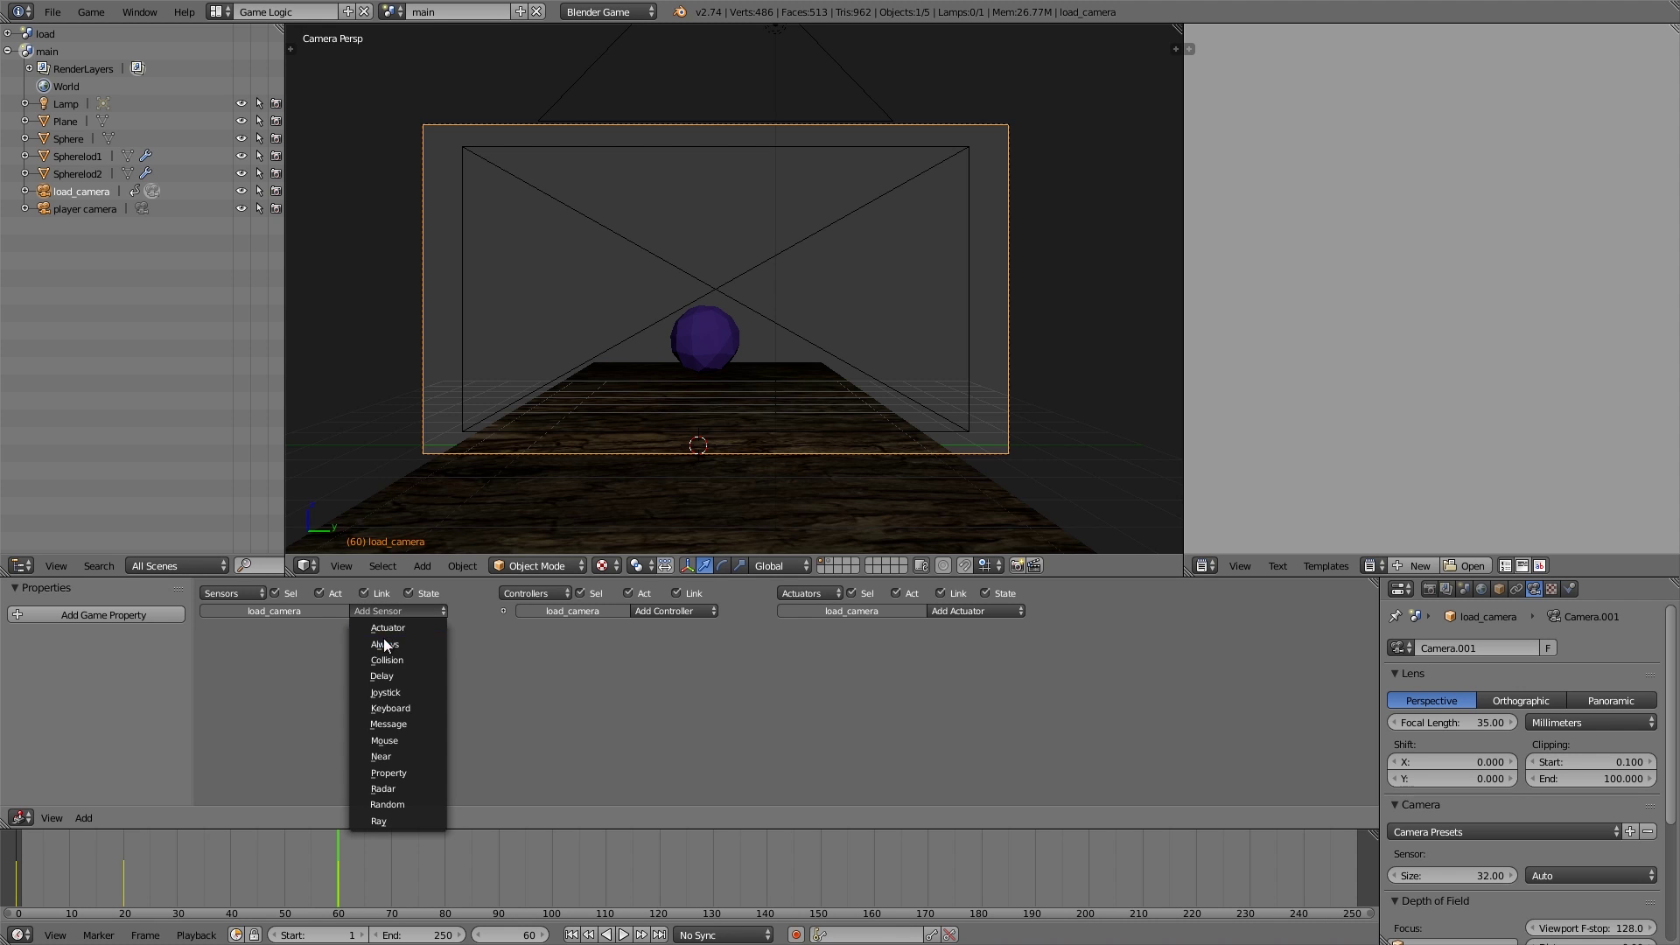
left_click(384, 639)
left_click(991, 610)
left_click(980, 644)
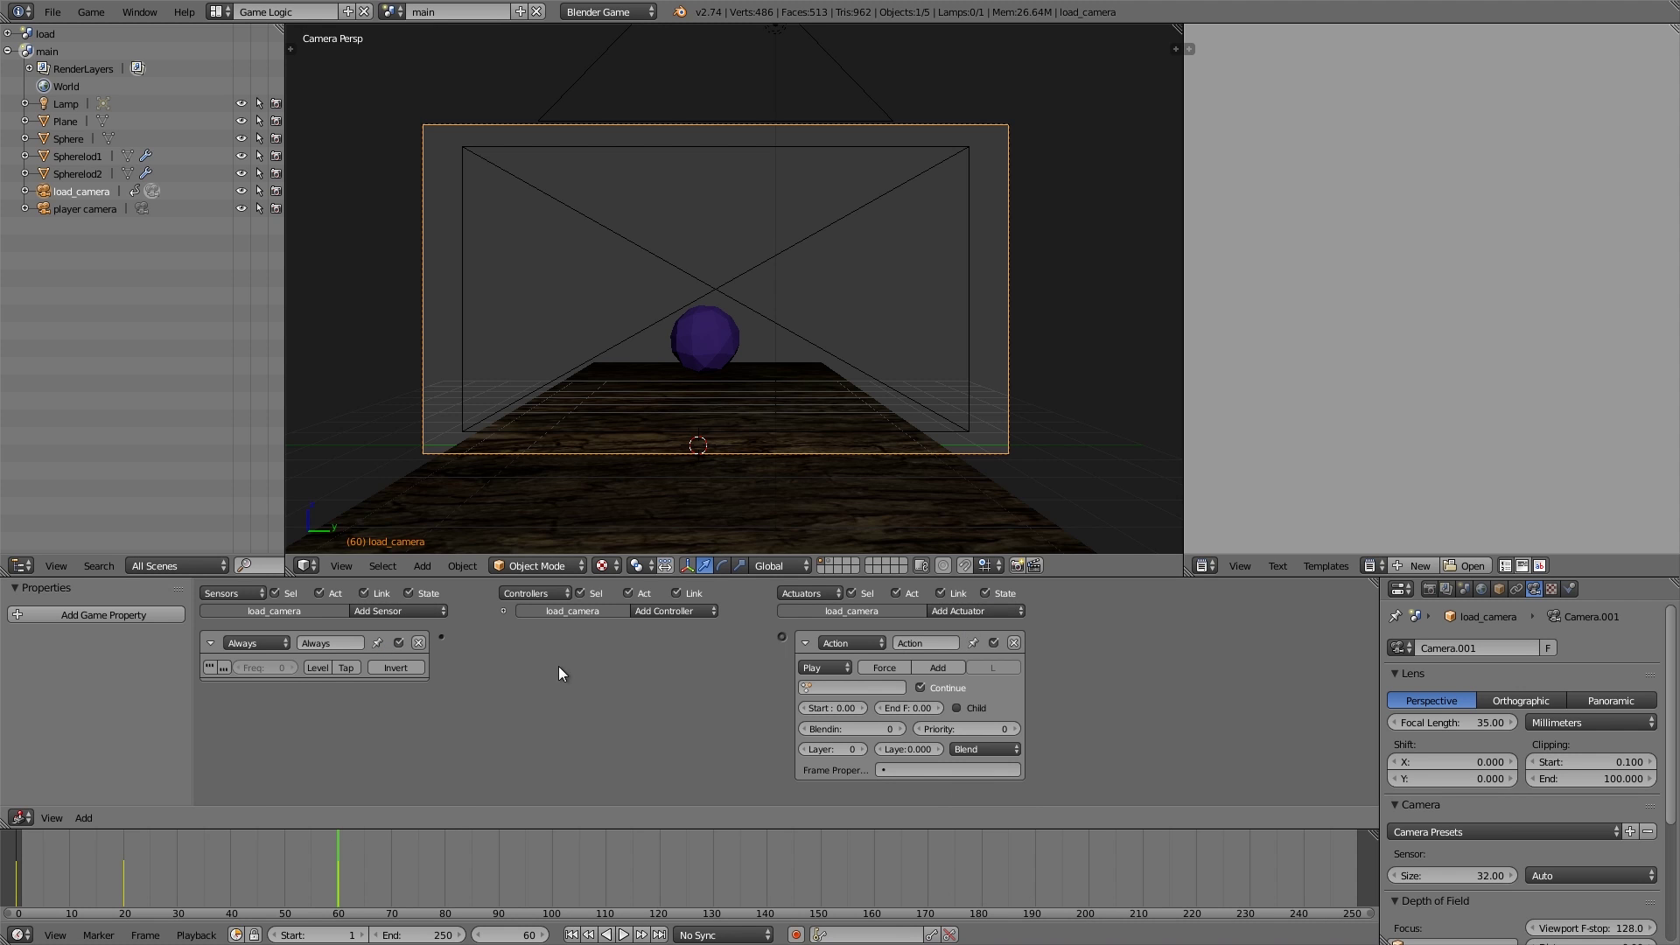
left_click_drag(444, 633, 782, 636)
left_click(840, 688)
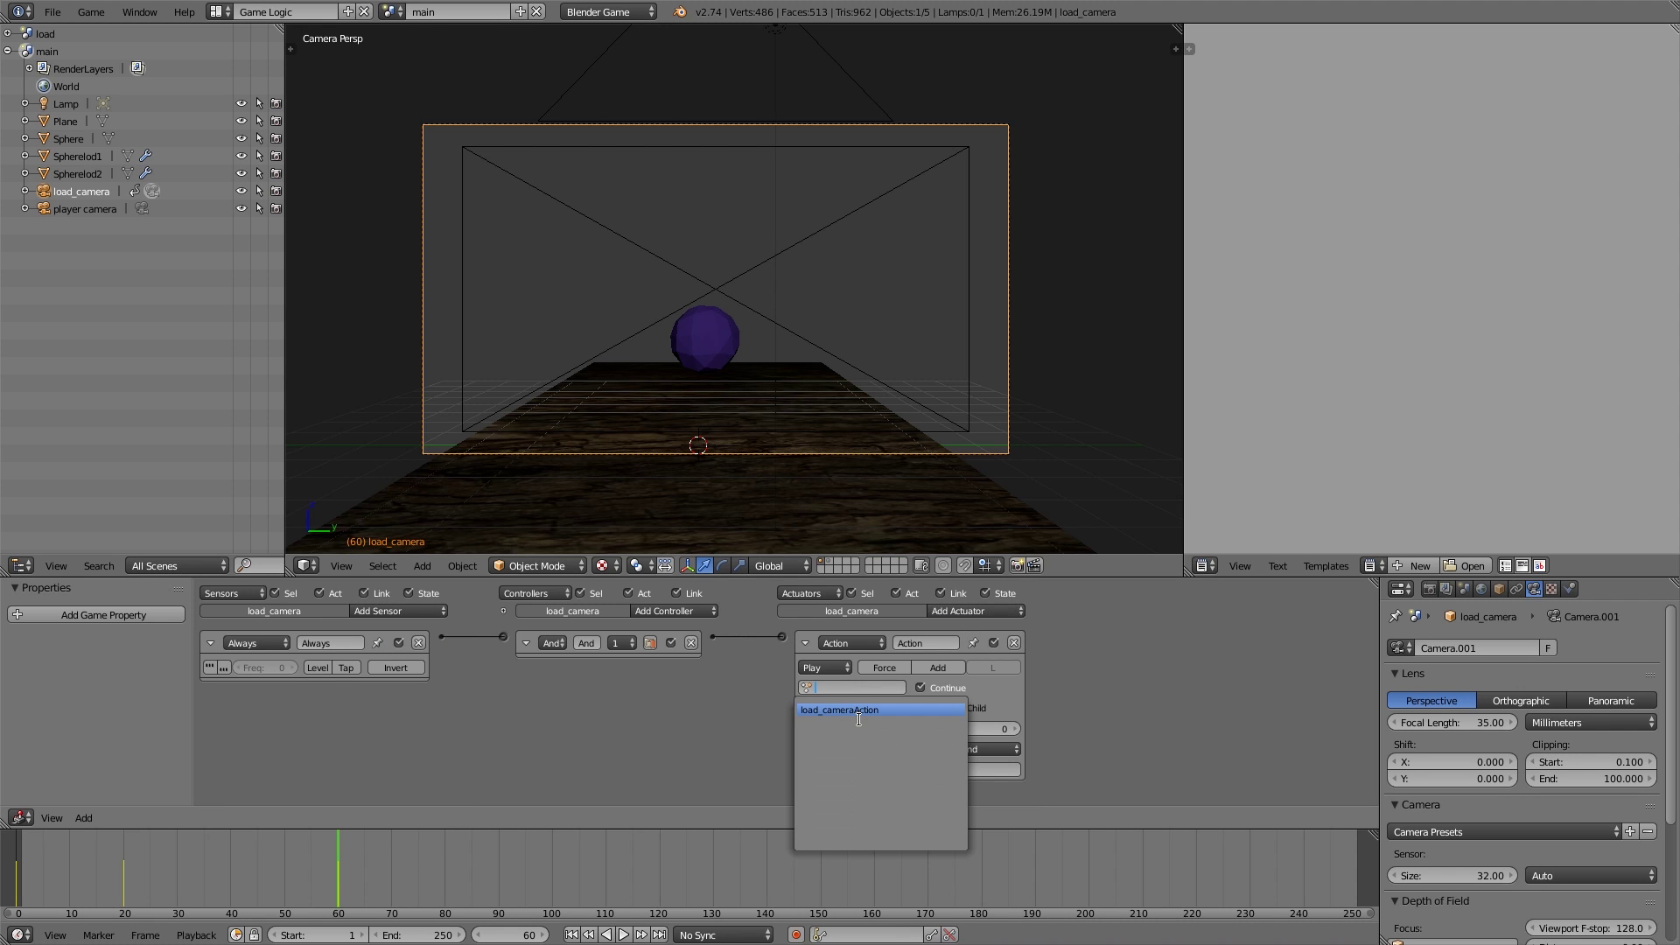
left_click(863, 709)
left_click(910, 707)
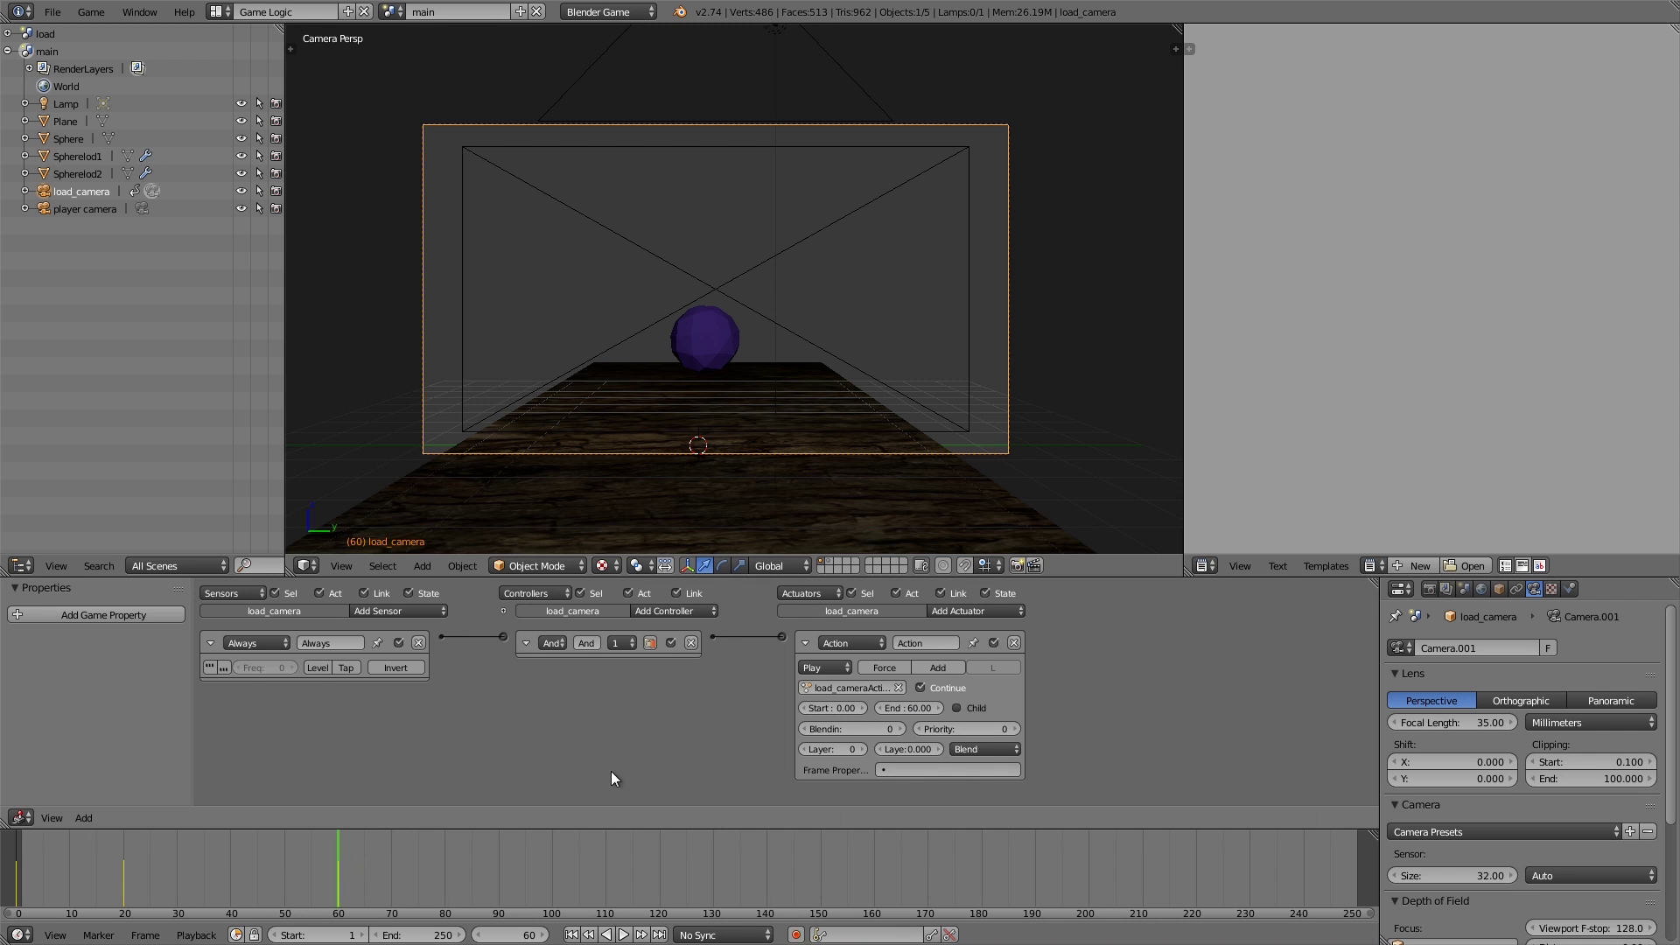
- Add an Actuator sensor watching the Action actuator, wire it to a Nand controller, and collapse the bricks
left_click(381, 612)
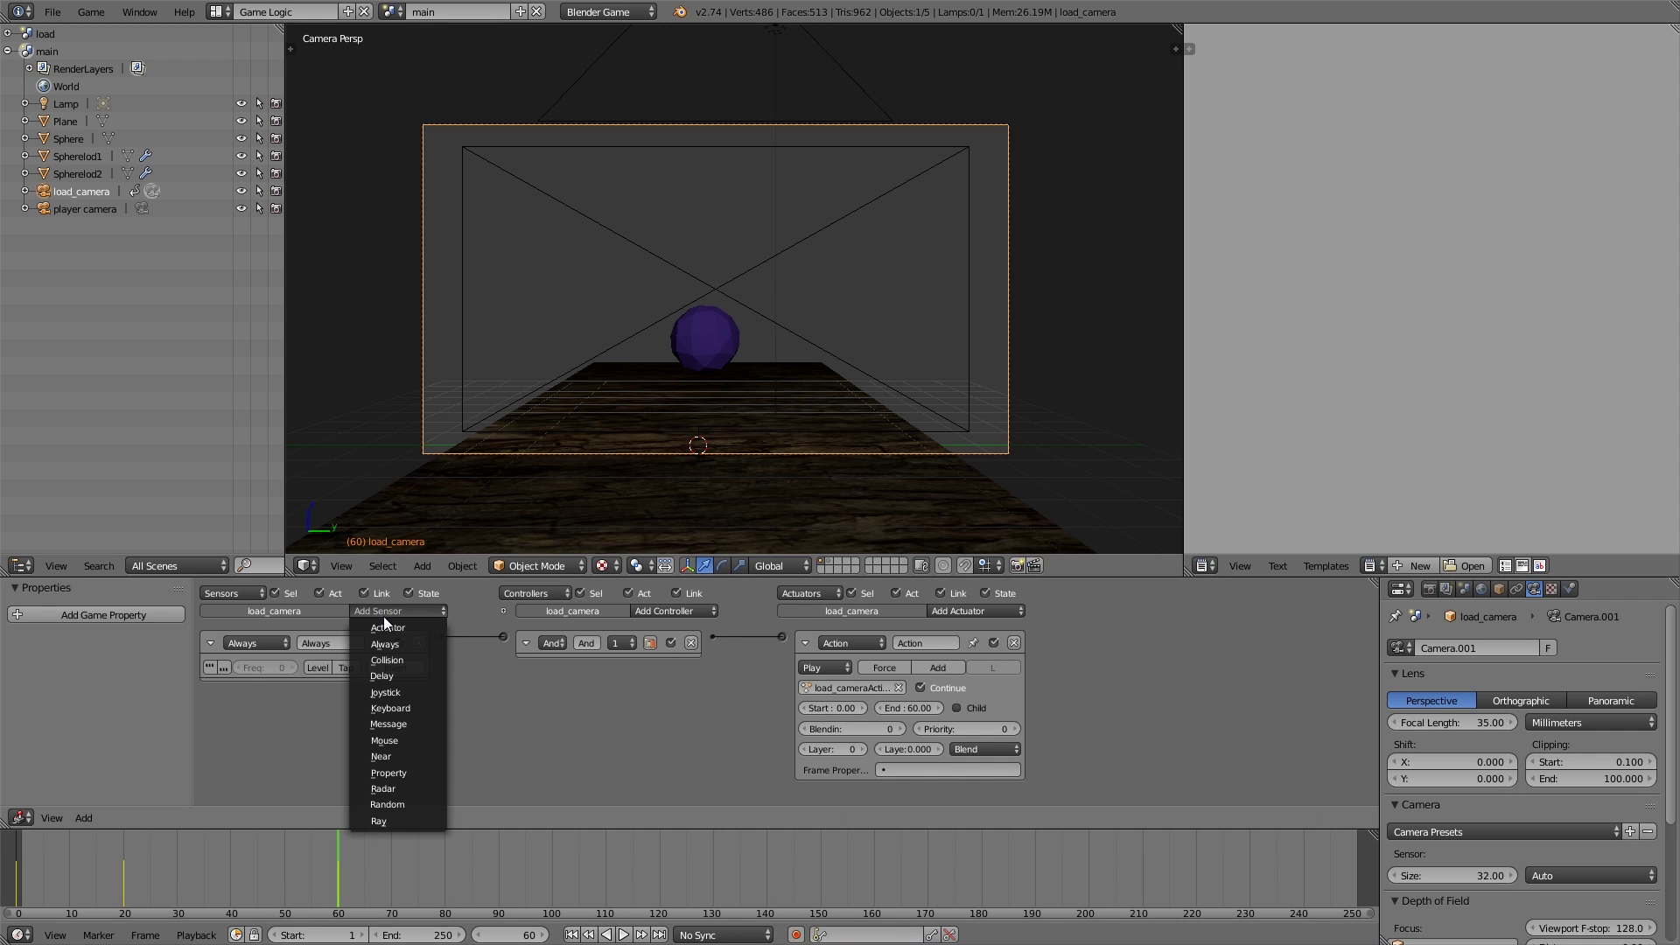
left_click(387, 629)
left_click(396, 747)
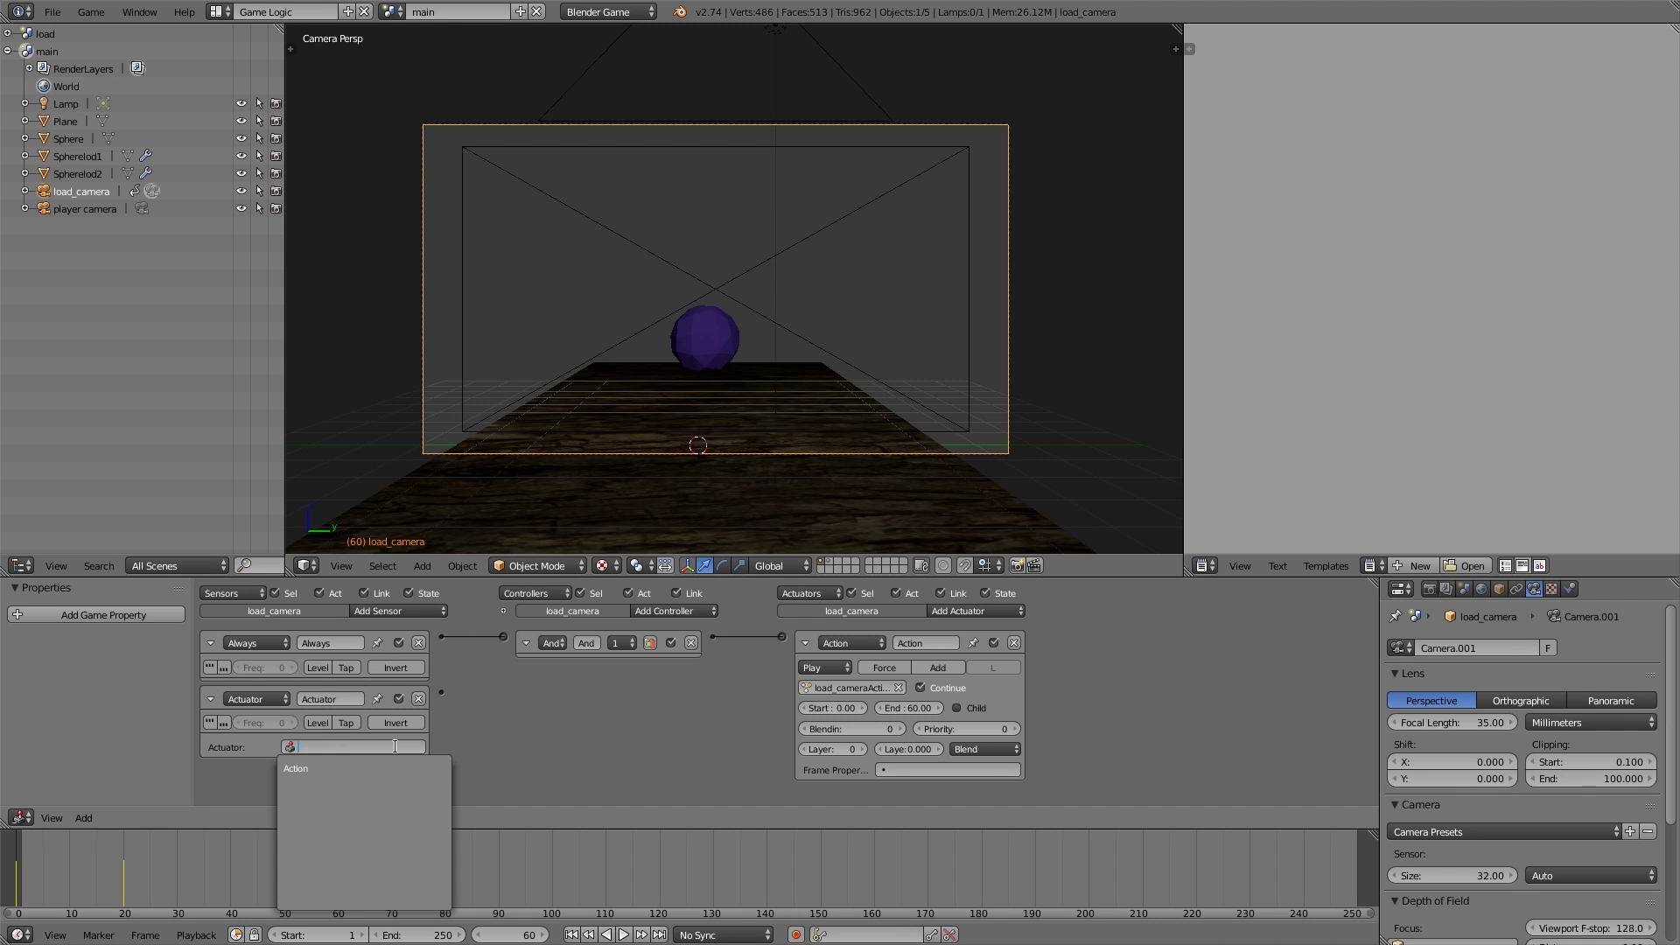
left_click(378, 770)
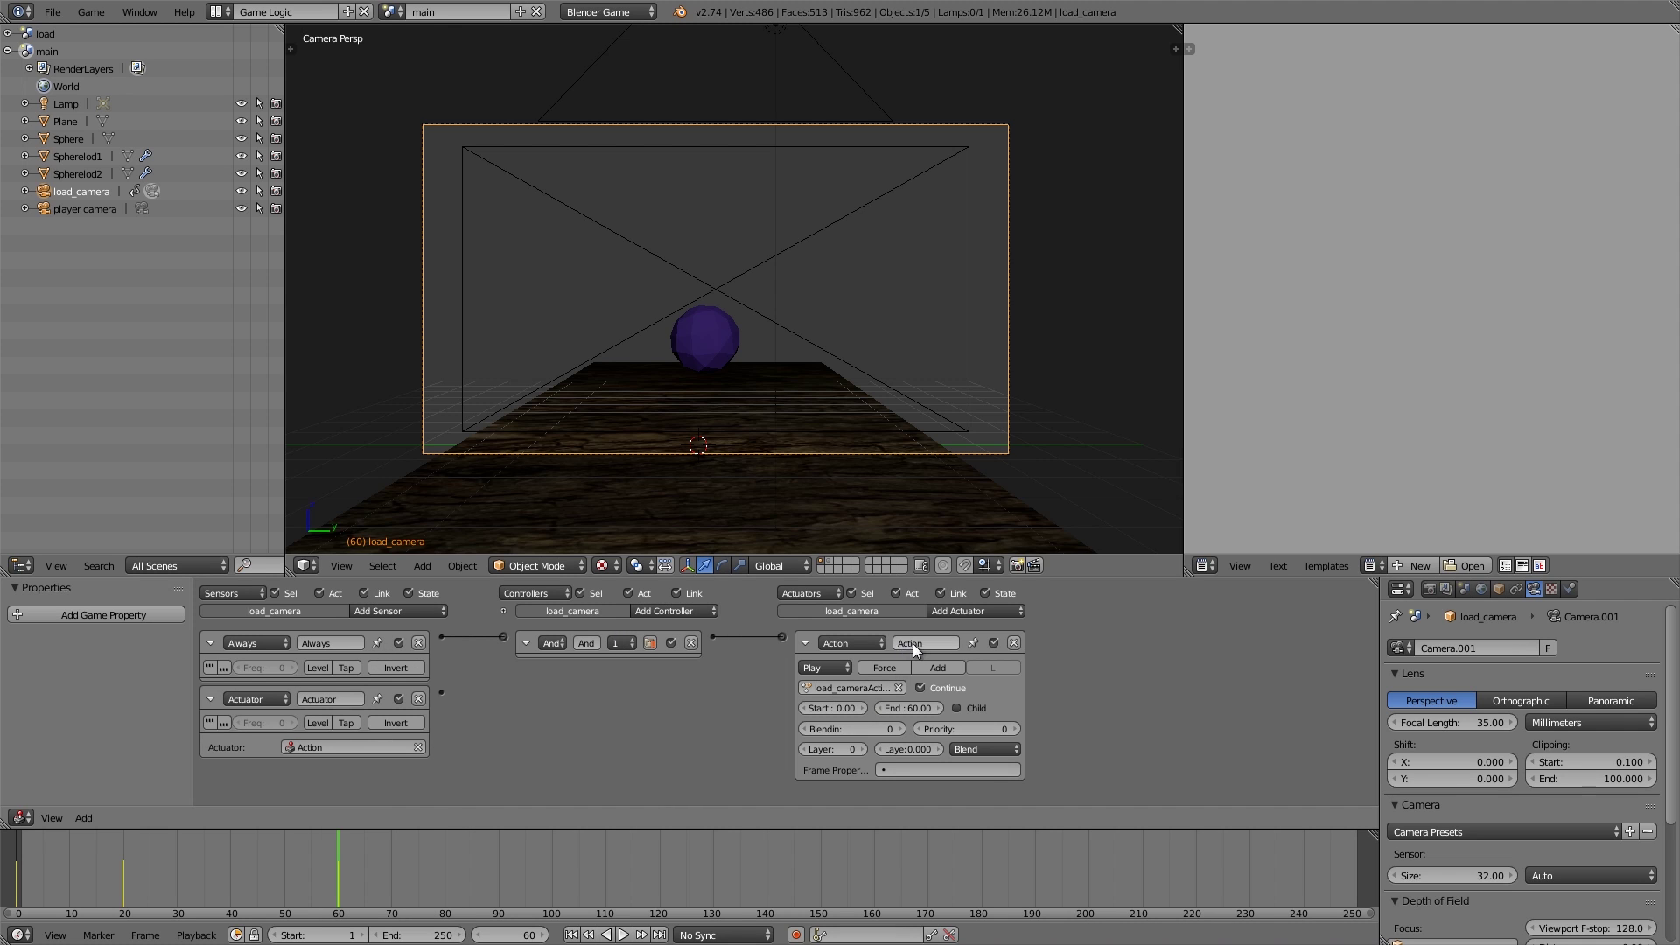
left_click(695, 610)
left_click(670, 661)
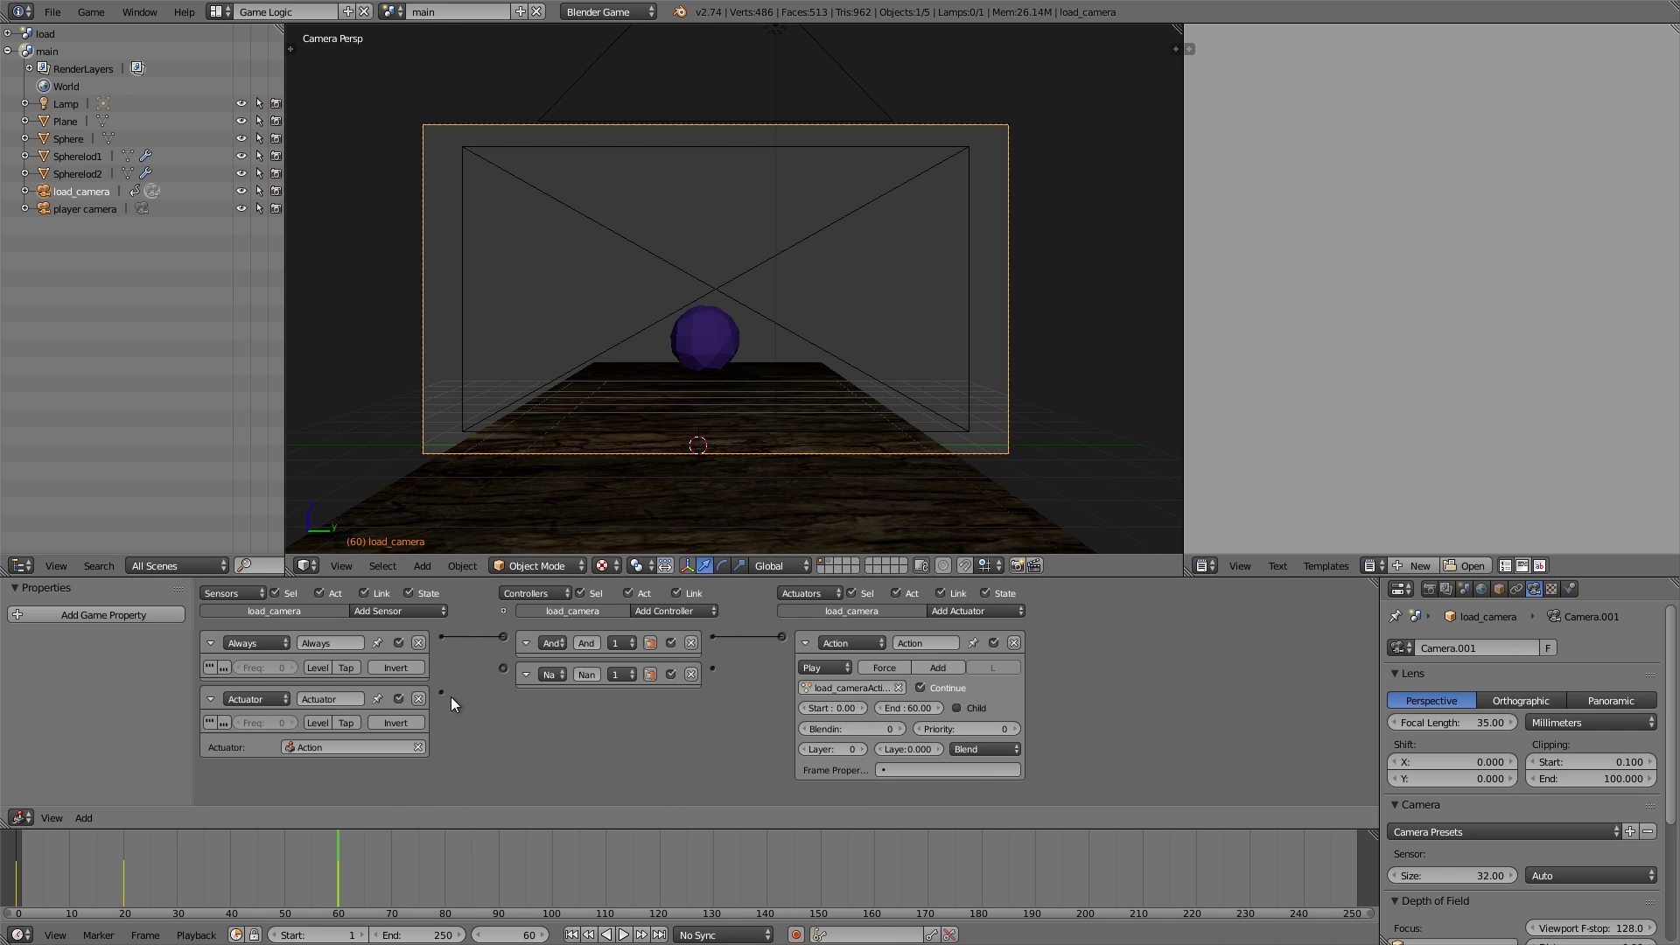
left_click_drag(497, 668, 502, 668)
left_click(525, 673)
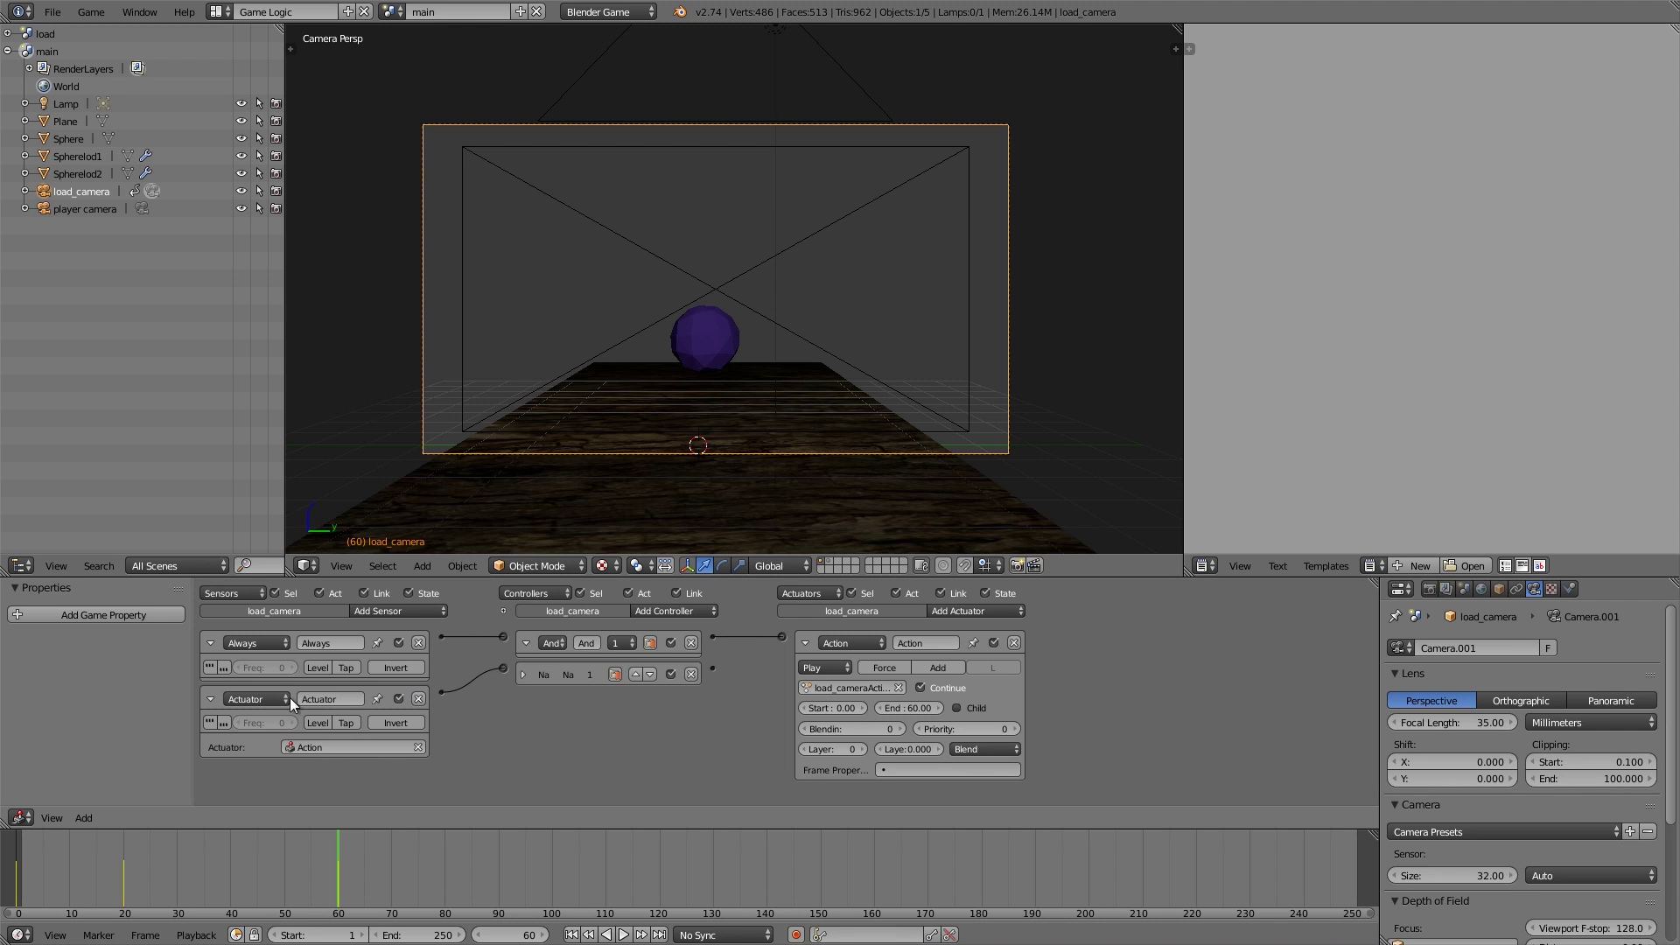
left_click(210, 699)
left_click(211, 643)
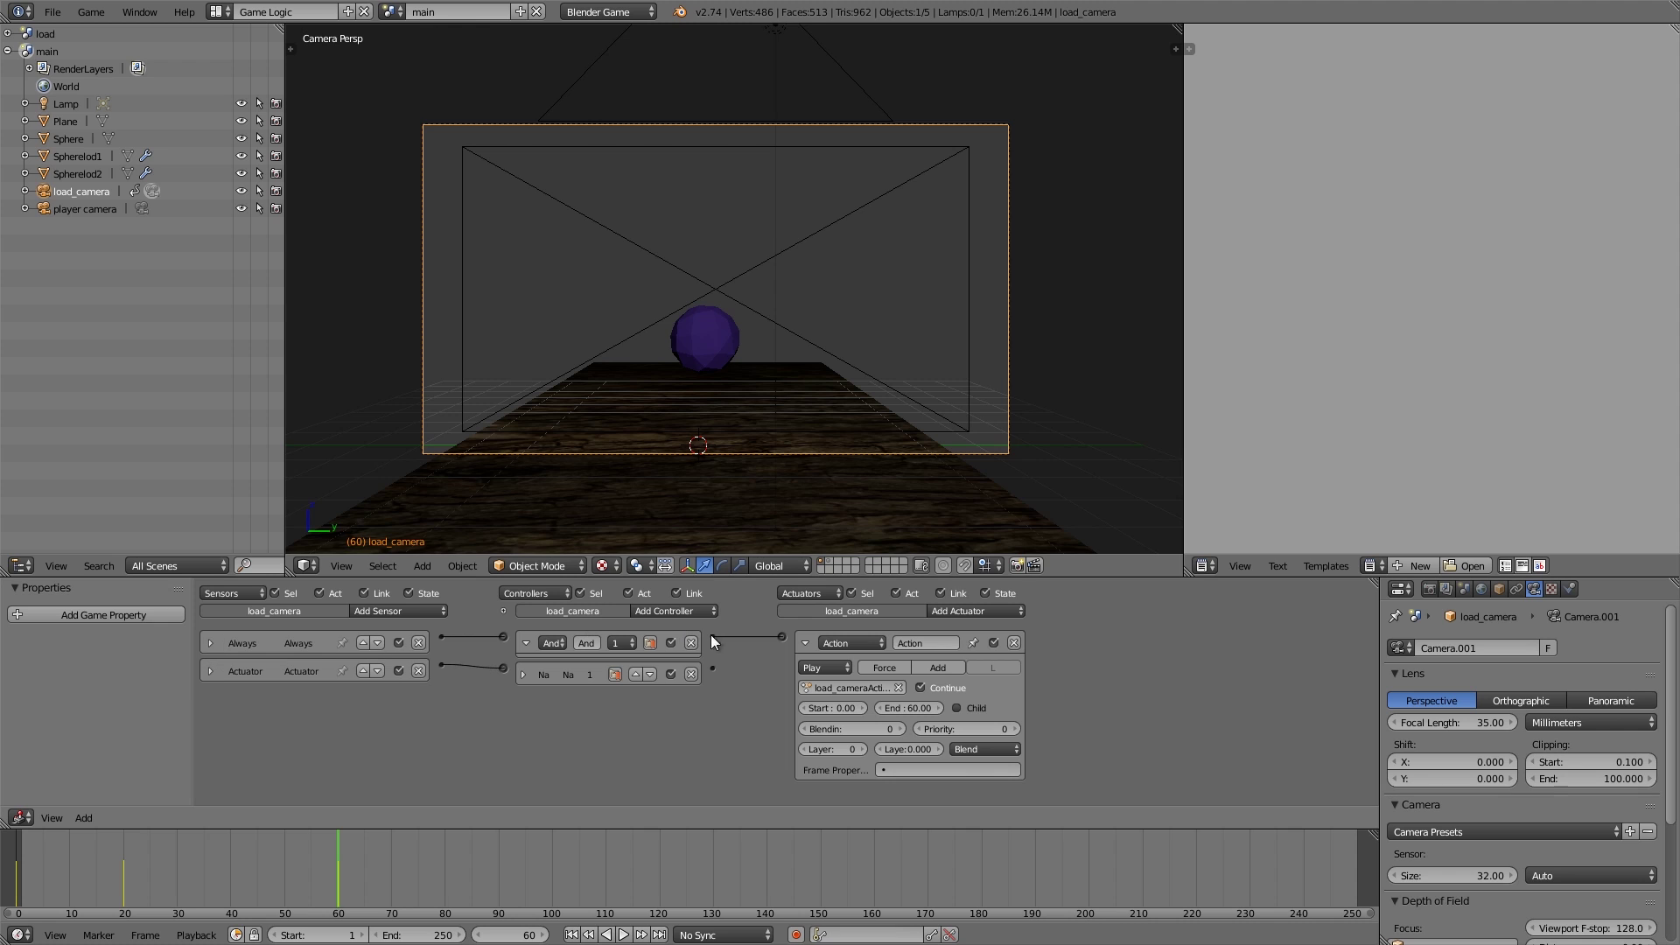
left_click(806, 643)
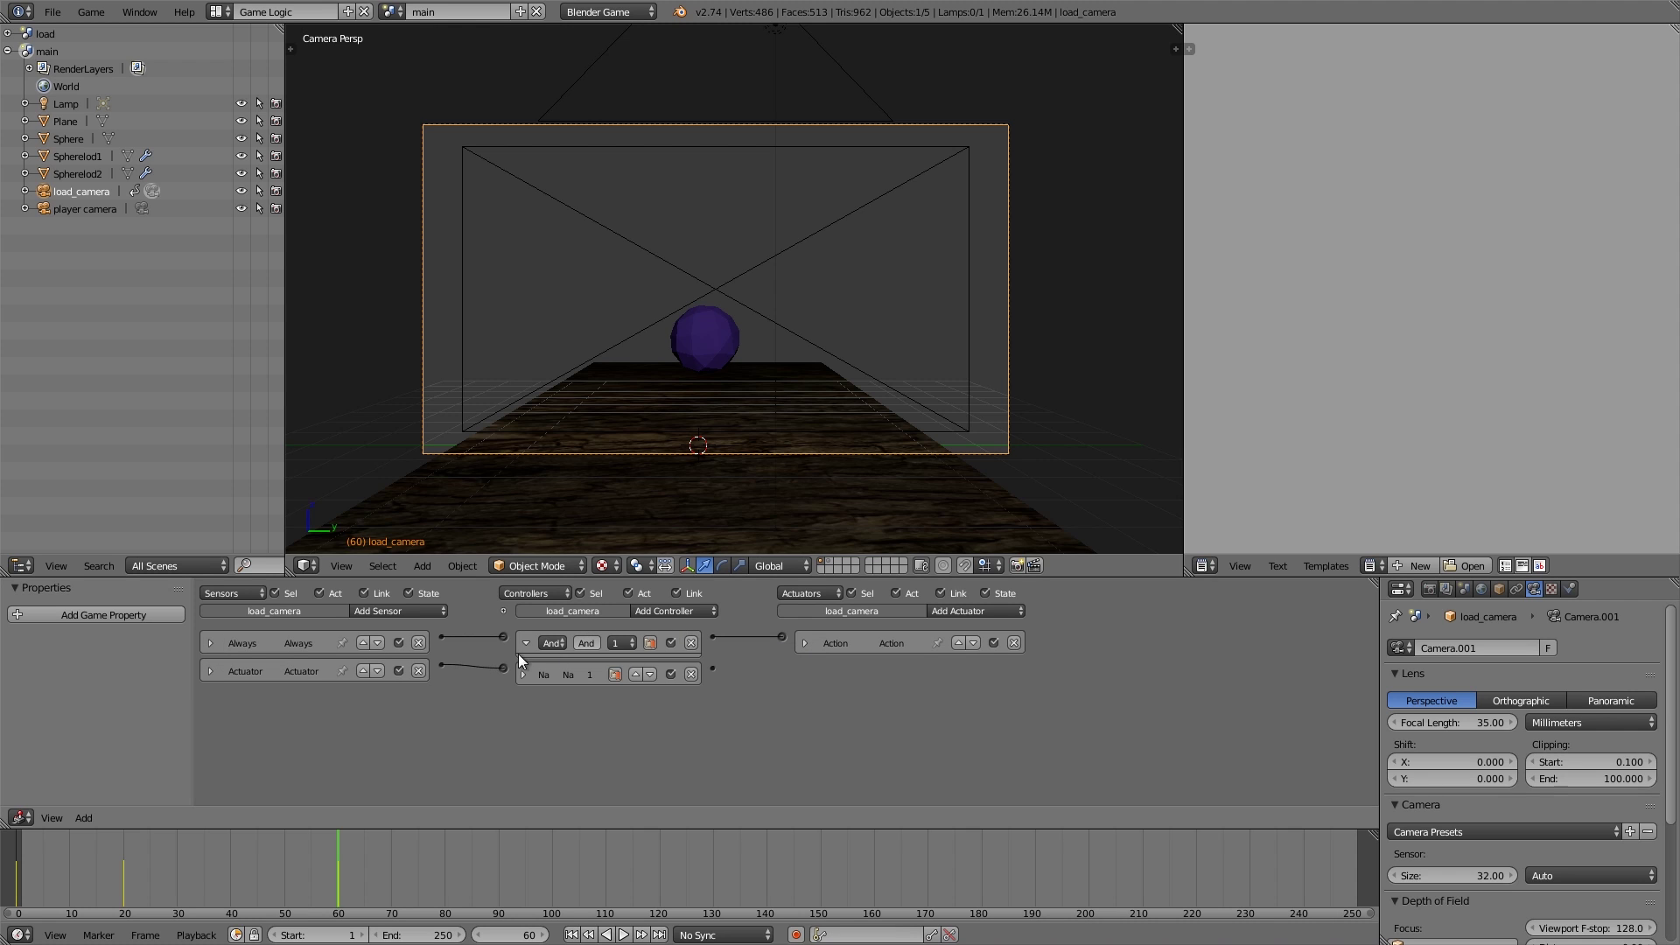
- Add a Scene actuator set to Add Overlay Scene 'load'
left_click(954, 611)
left_click(979, 821)
left_click(908, 695)
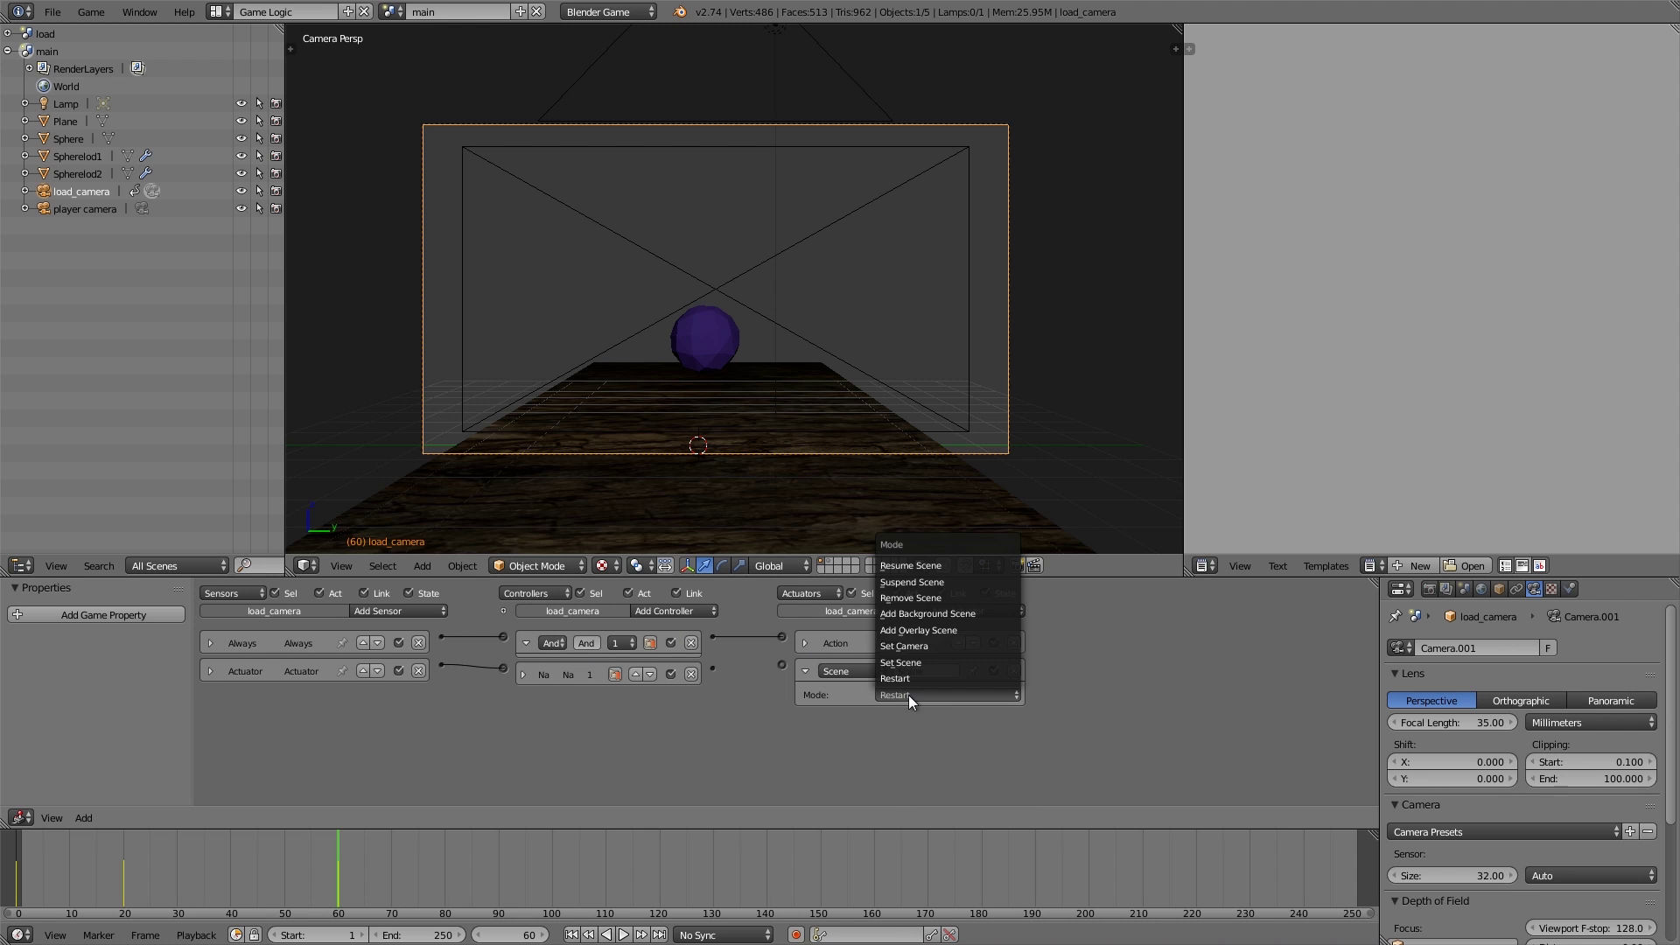
left_click(912, 635)
left_click(911, 717)
left_click(887, 737)
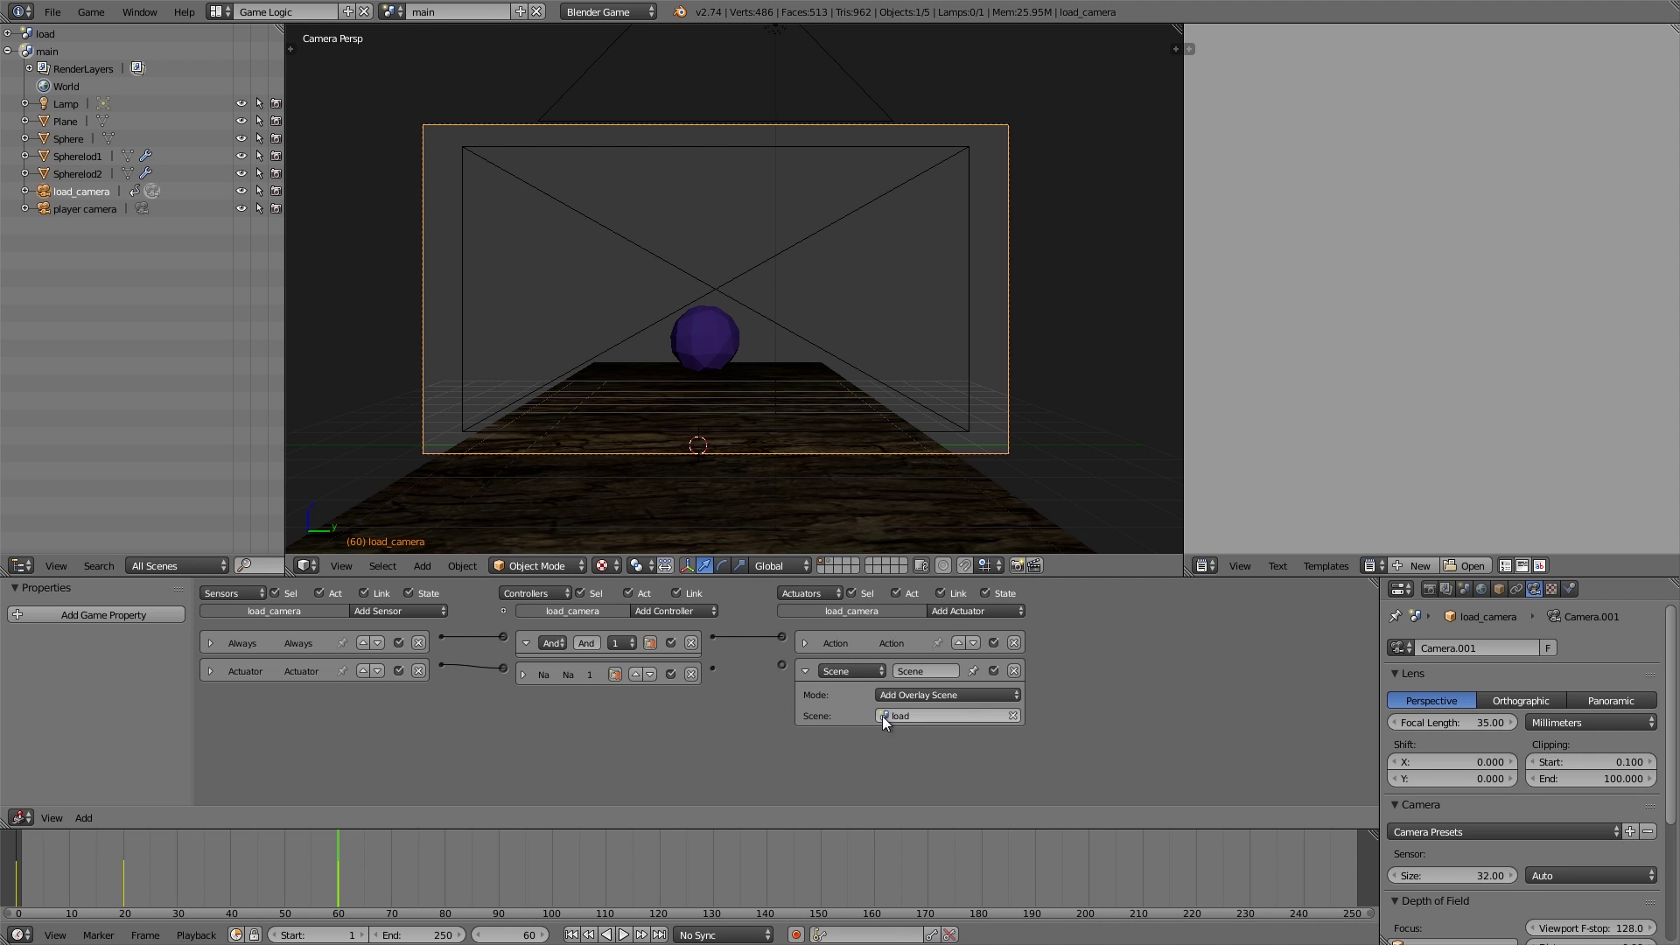
left_click(804, 671)
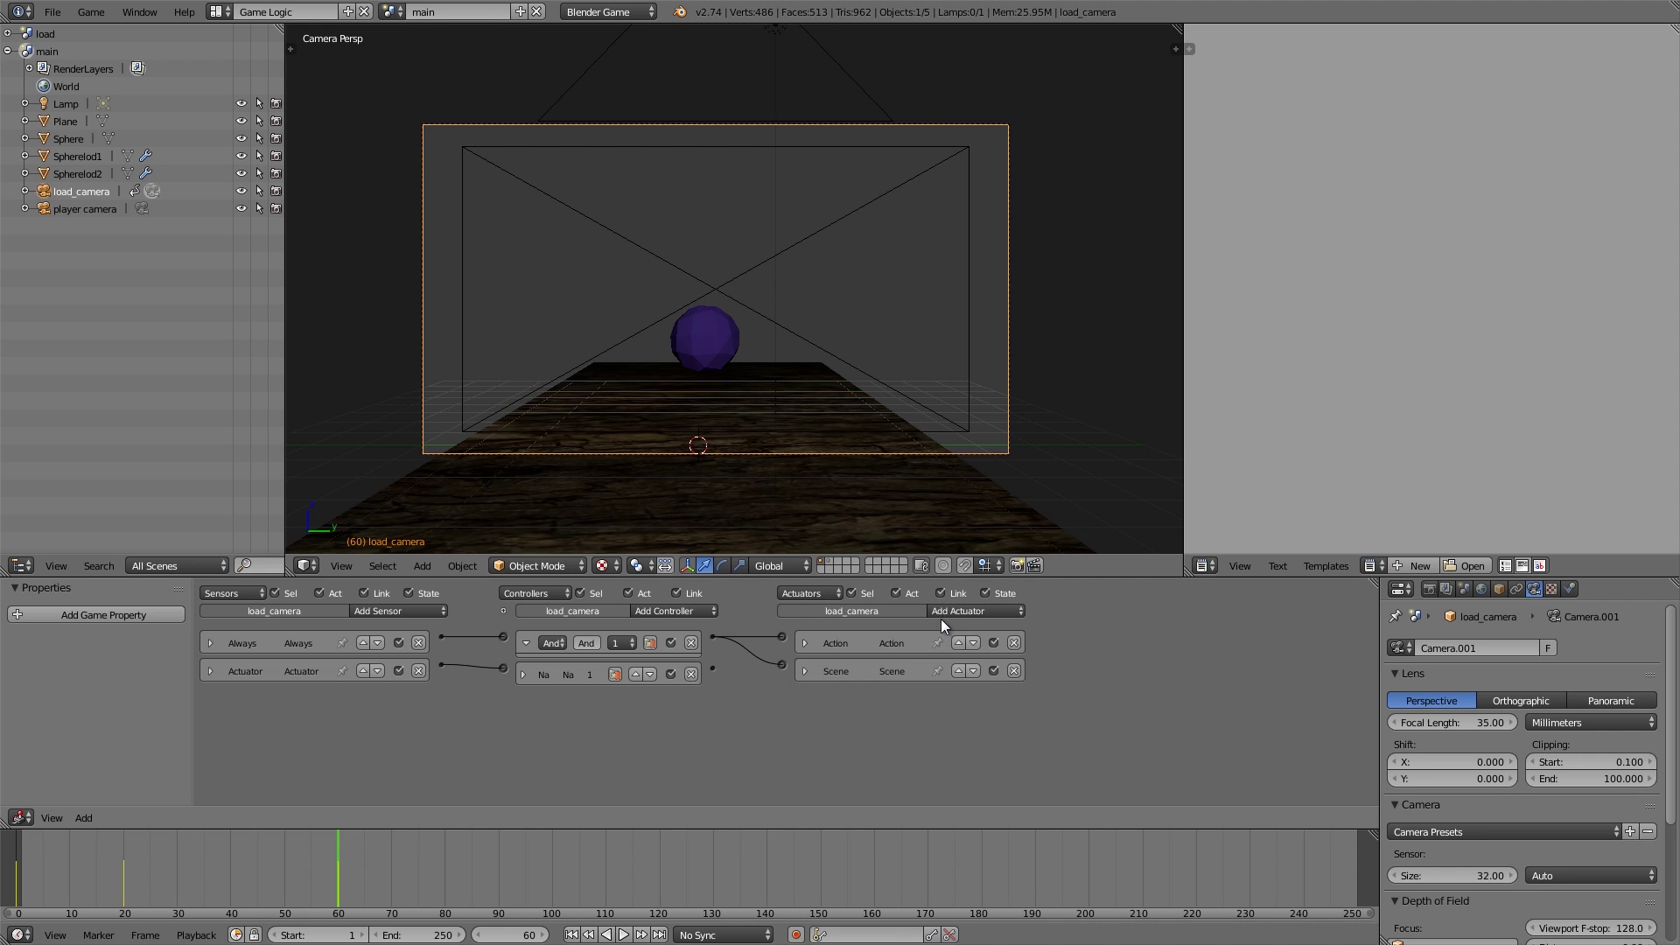
- Add a second Scene actuator wired to the Nand controller, set to switch to scene main
left_click(944, 612)
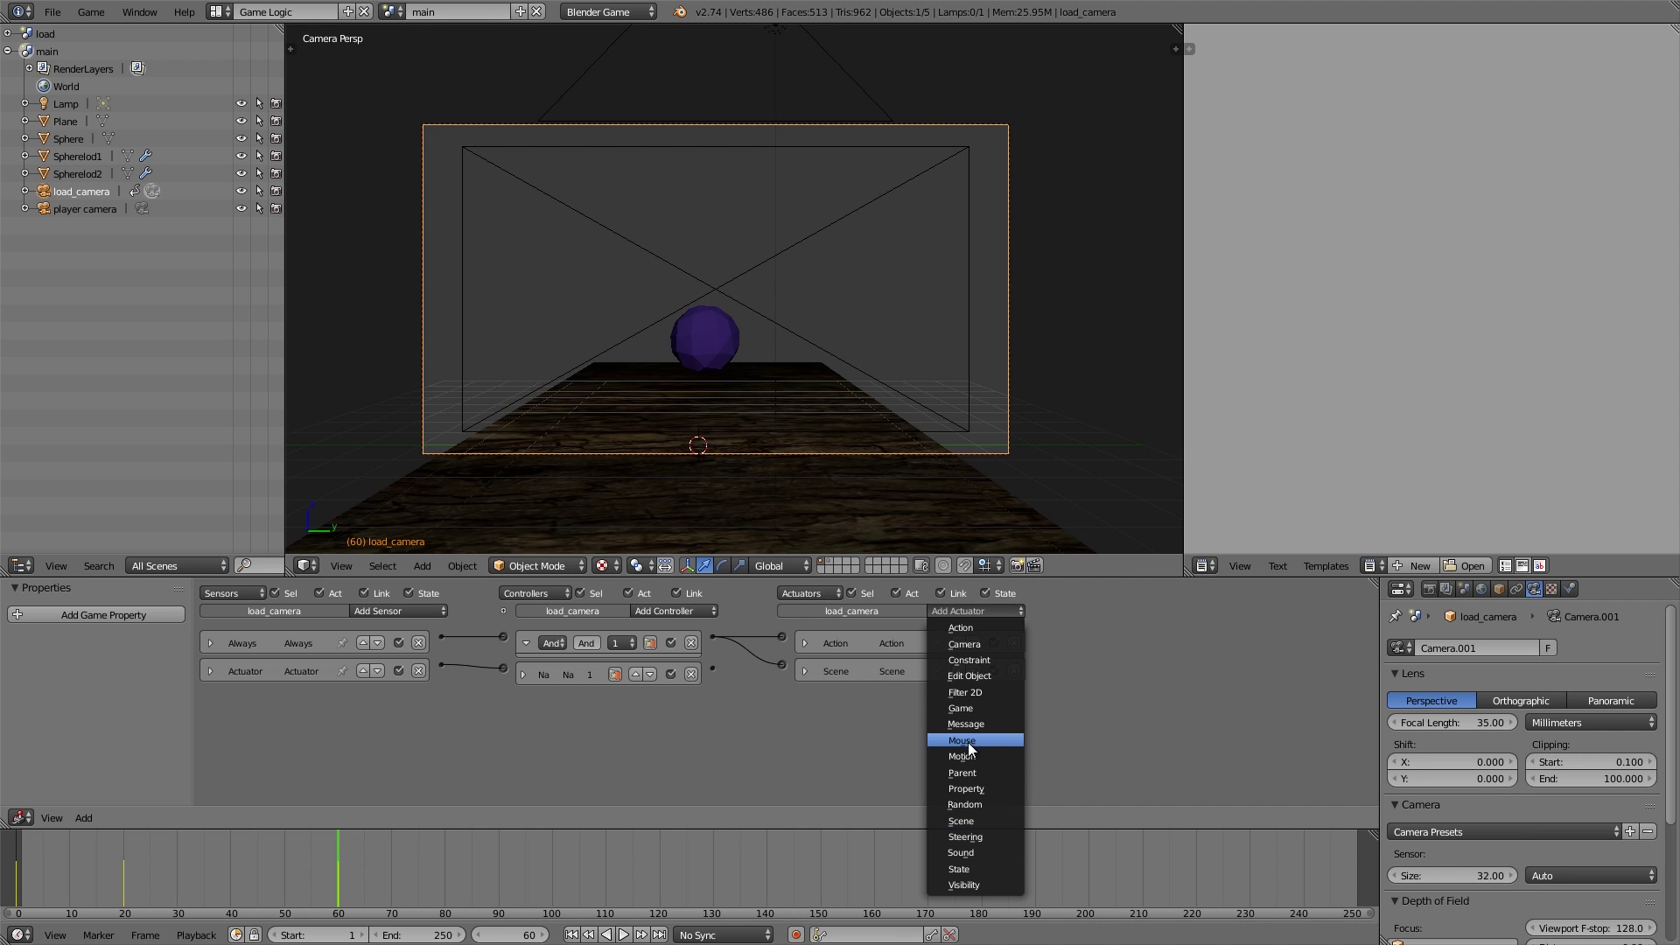
left_click(963, 821)
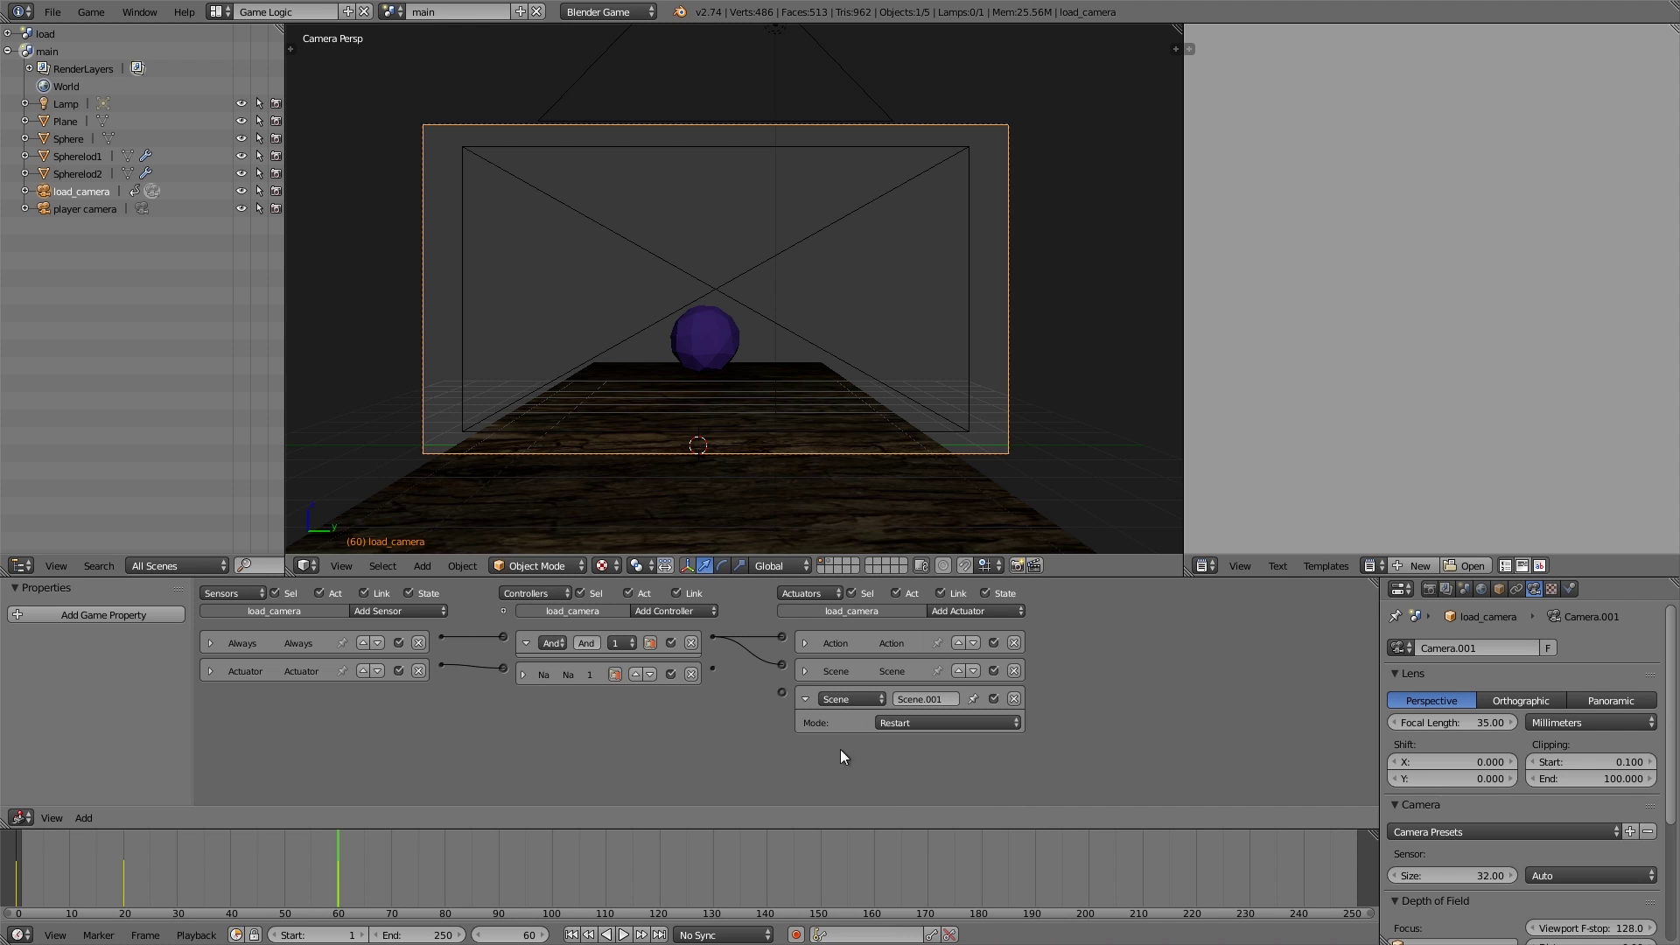
left_click_drag(717, 671, 716, 668)
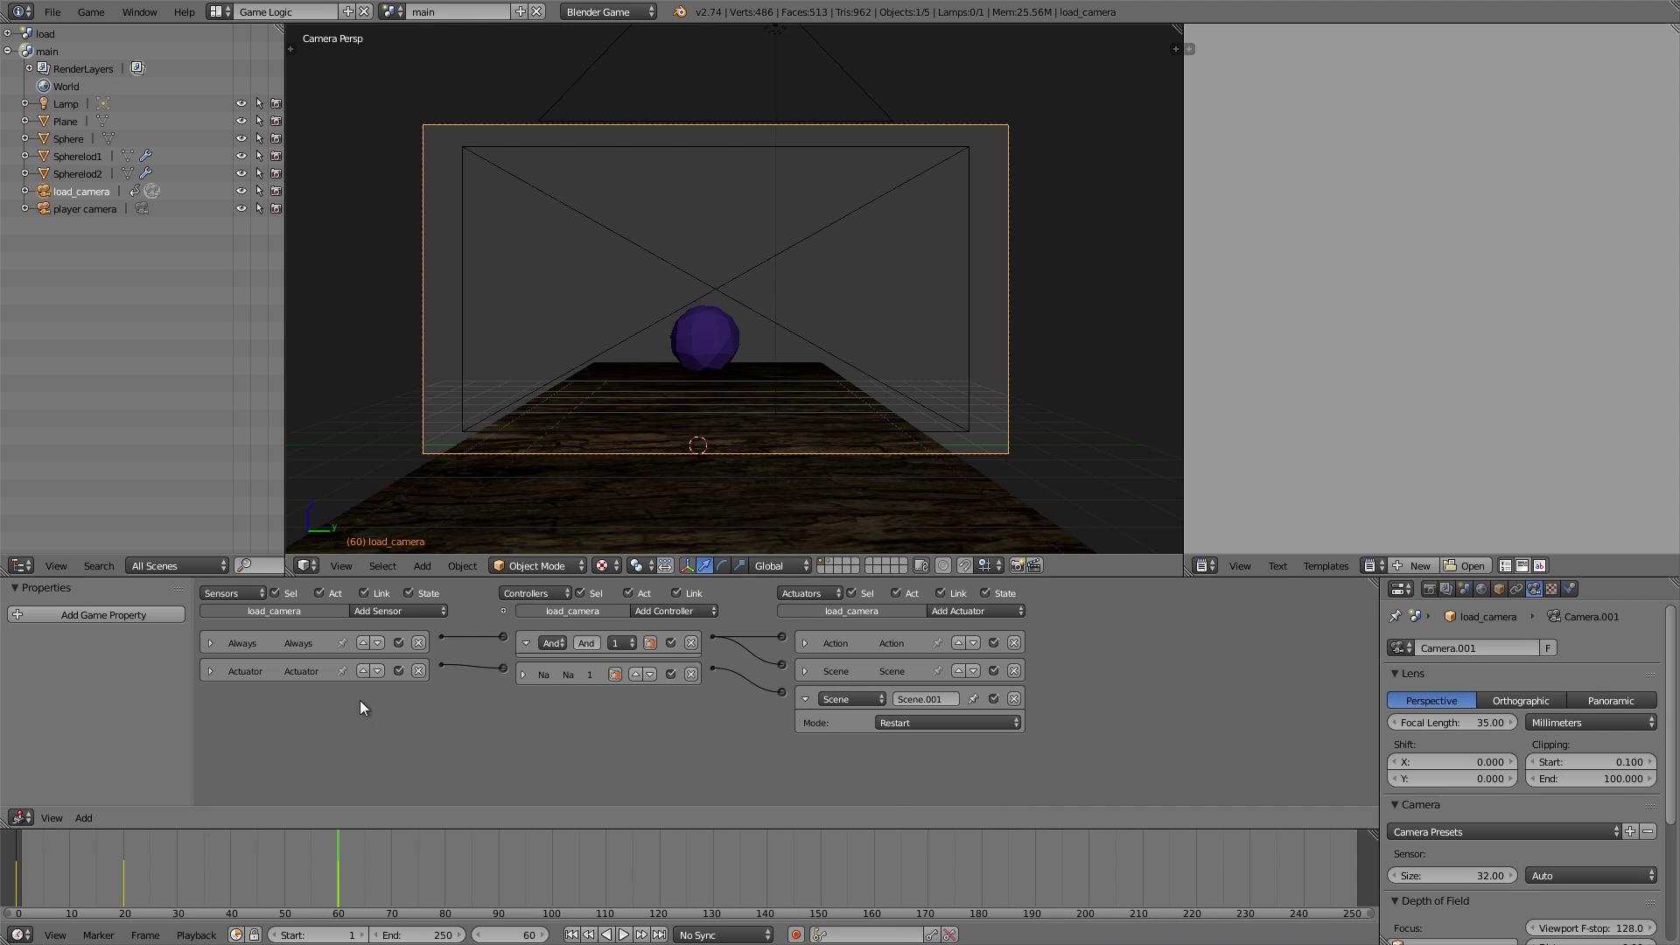
left_click(210, 670)
left_click(208, 670)
left_click(907, 722)
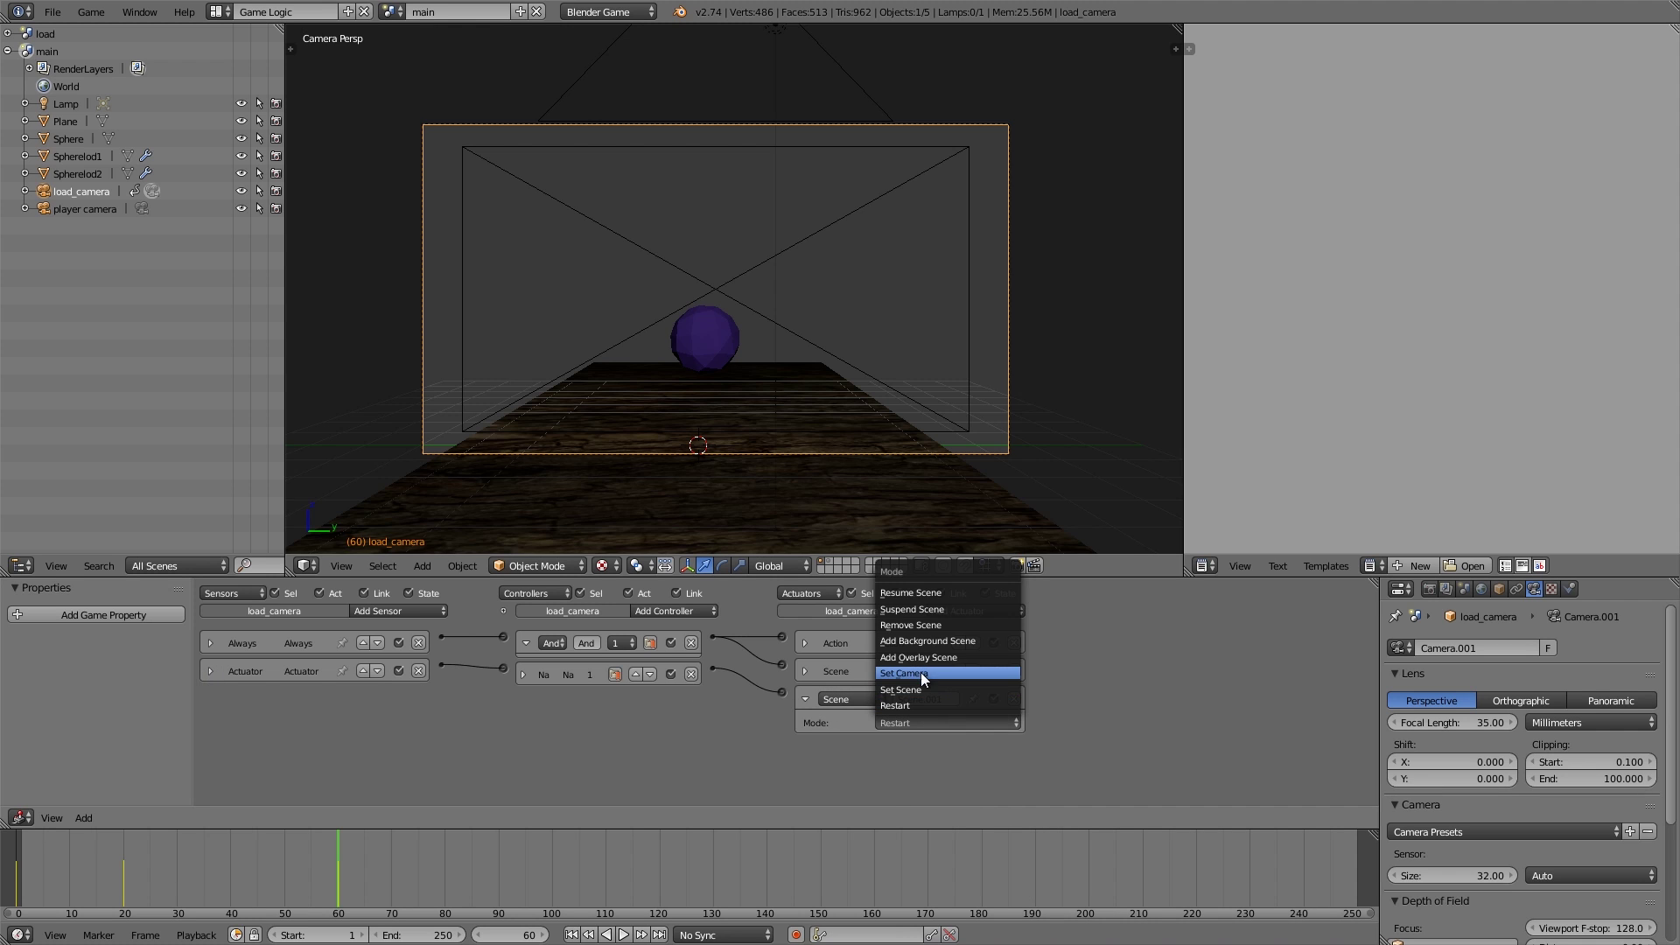
left_click(917, 686)
left_click(907, 743)
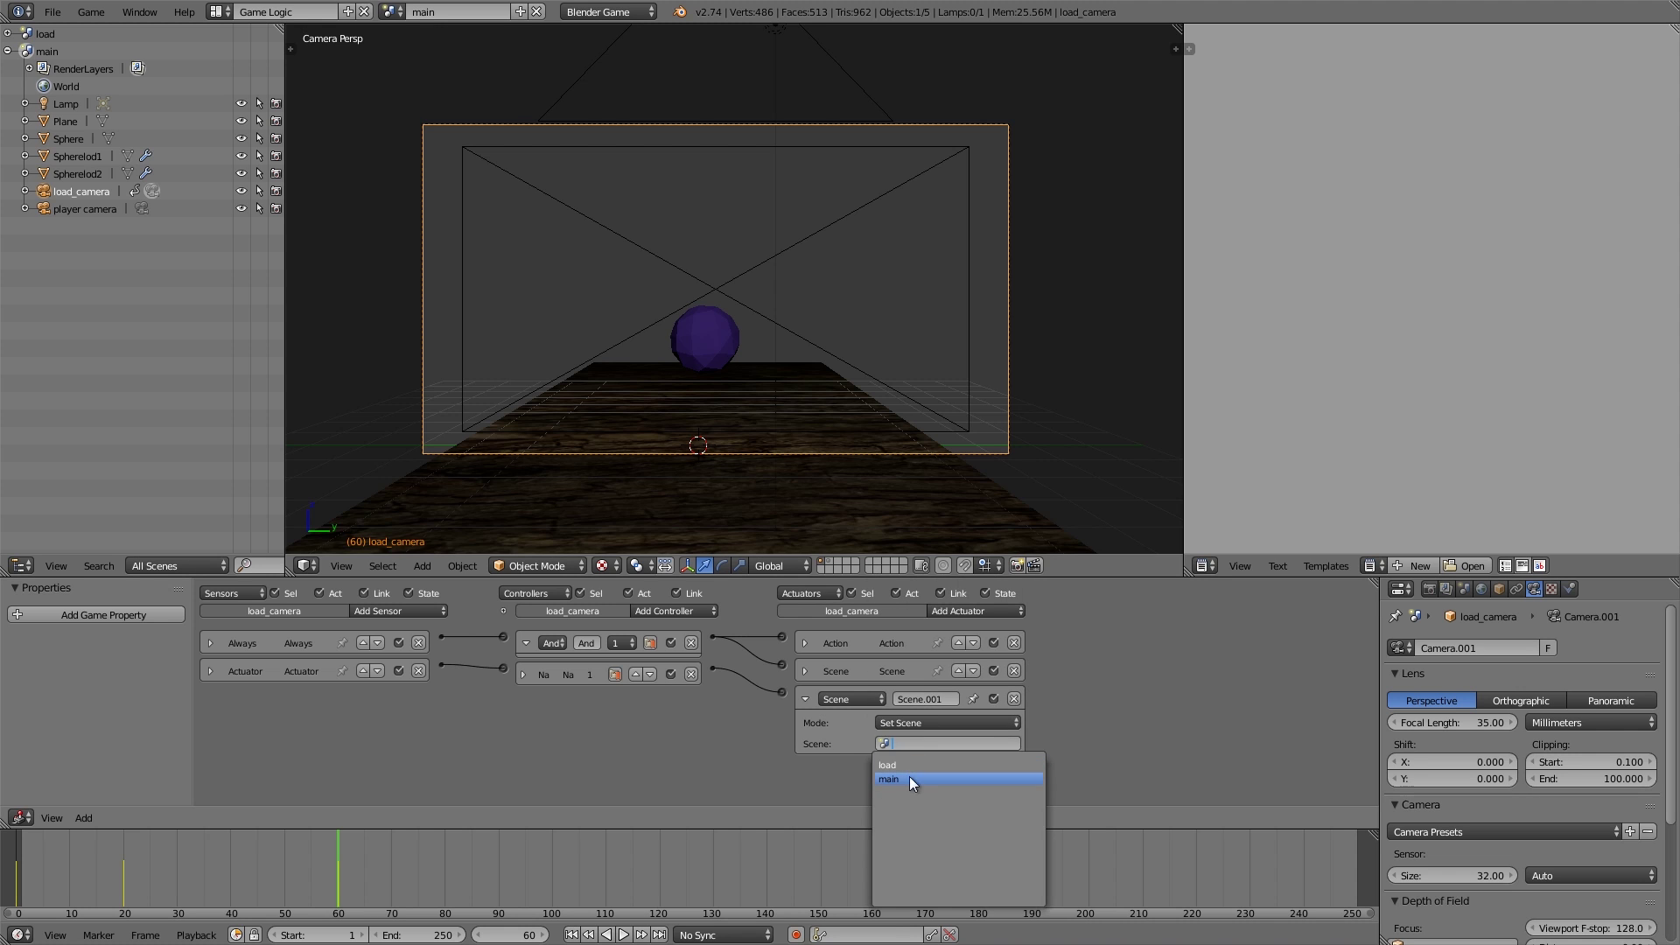
left_click(910, 777)
left_click(805, 700)
- Add a third Scene actuator set to Remove Scene 'load'
left_click(945, 611)
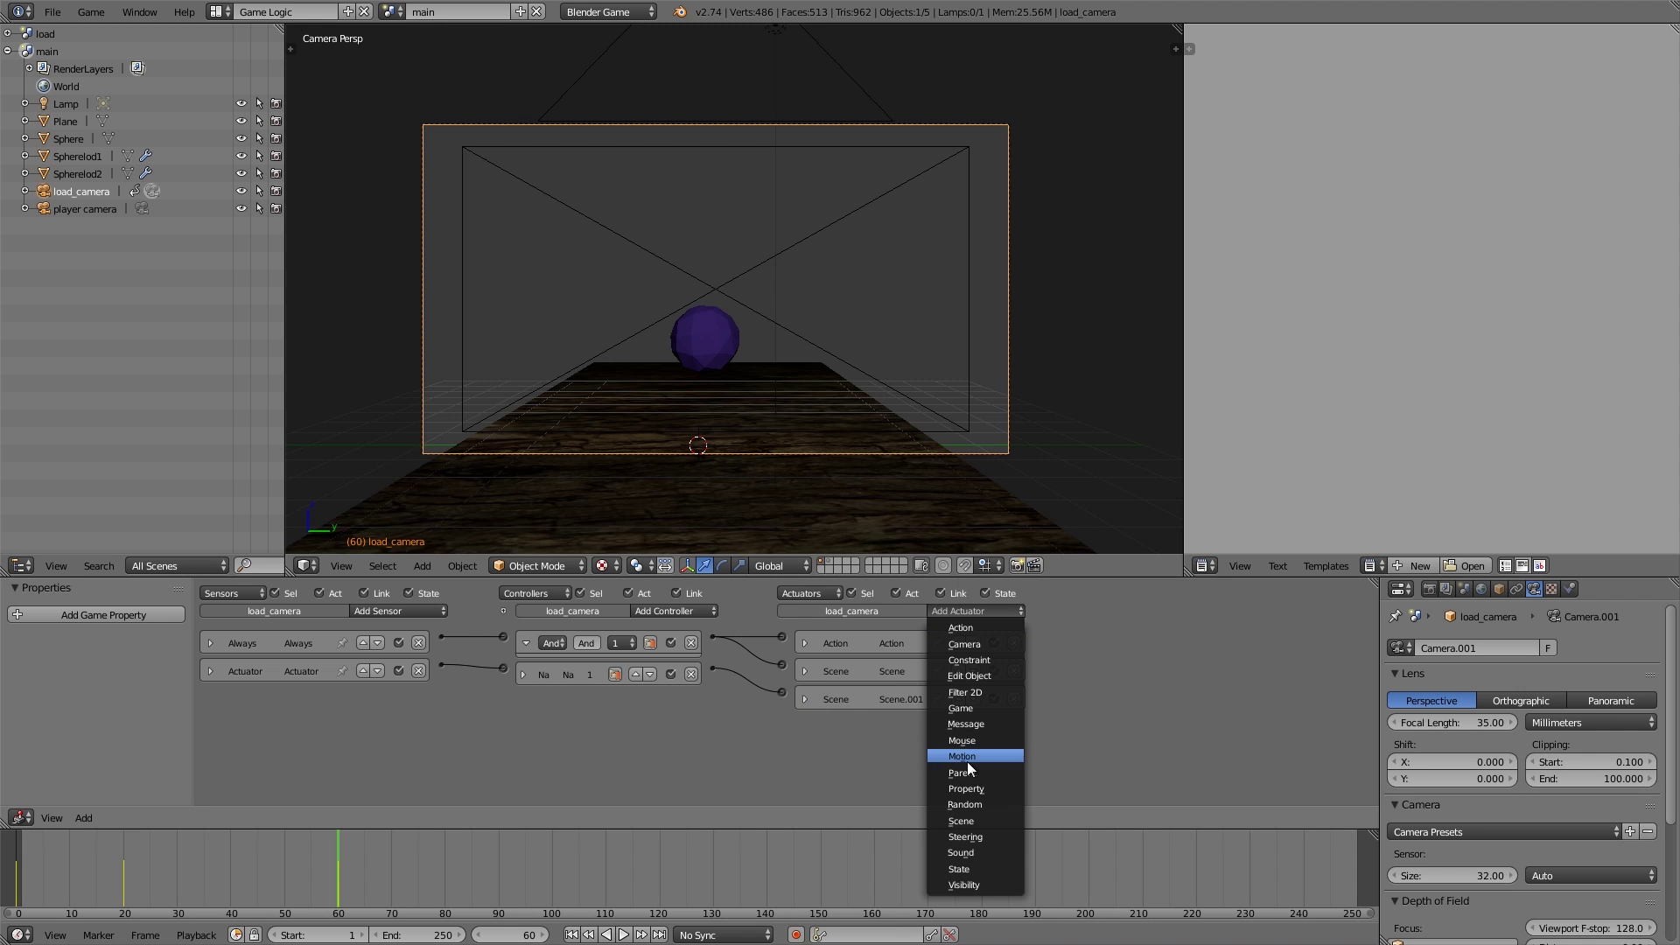
left_click(970, 822)
left_click(880, 751)
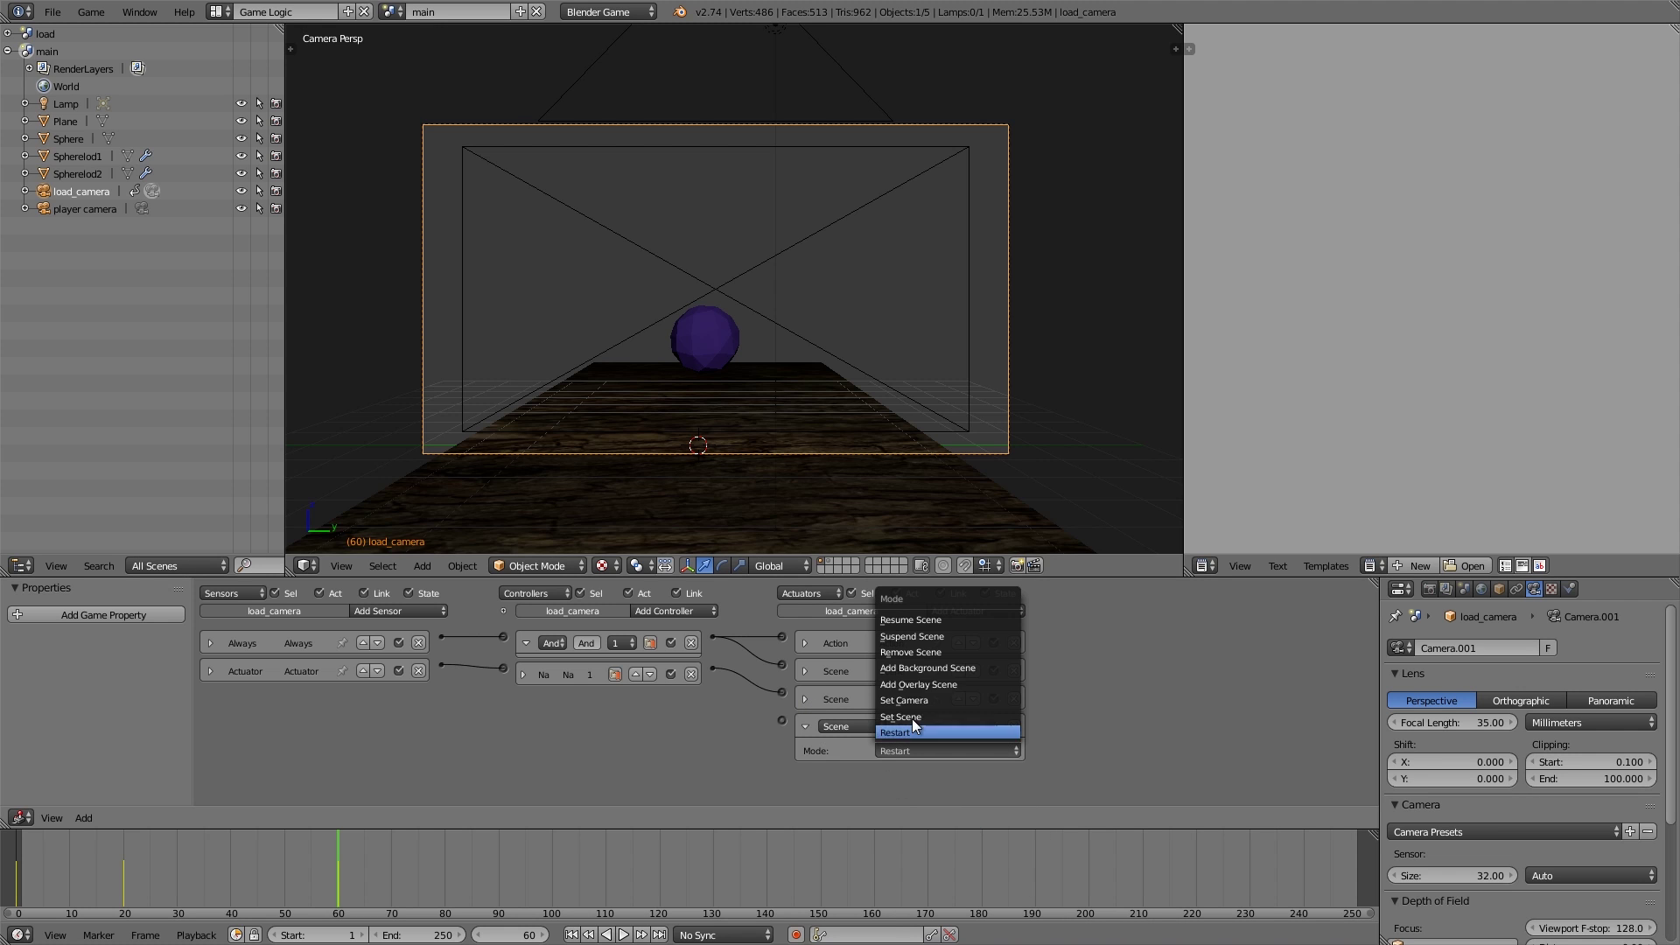
left_click(920, 653)
left_click(905, 771)
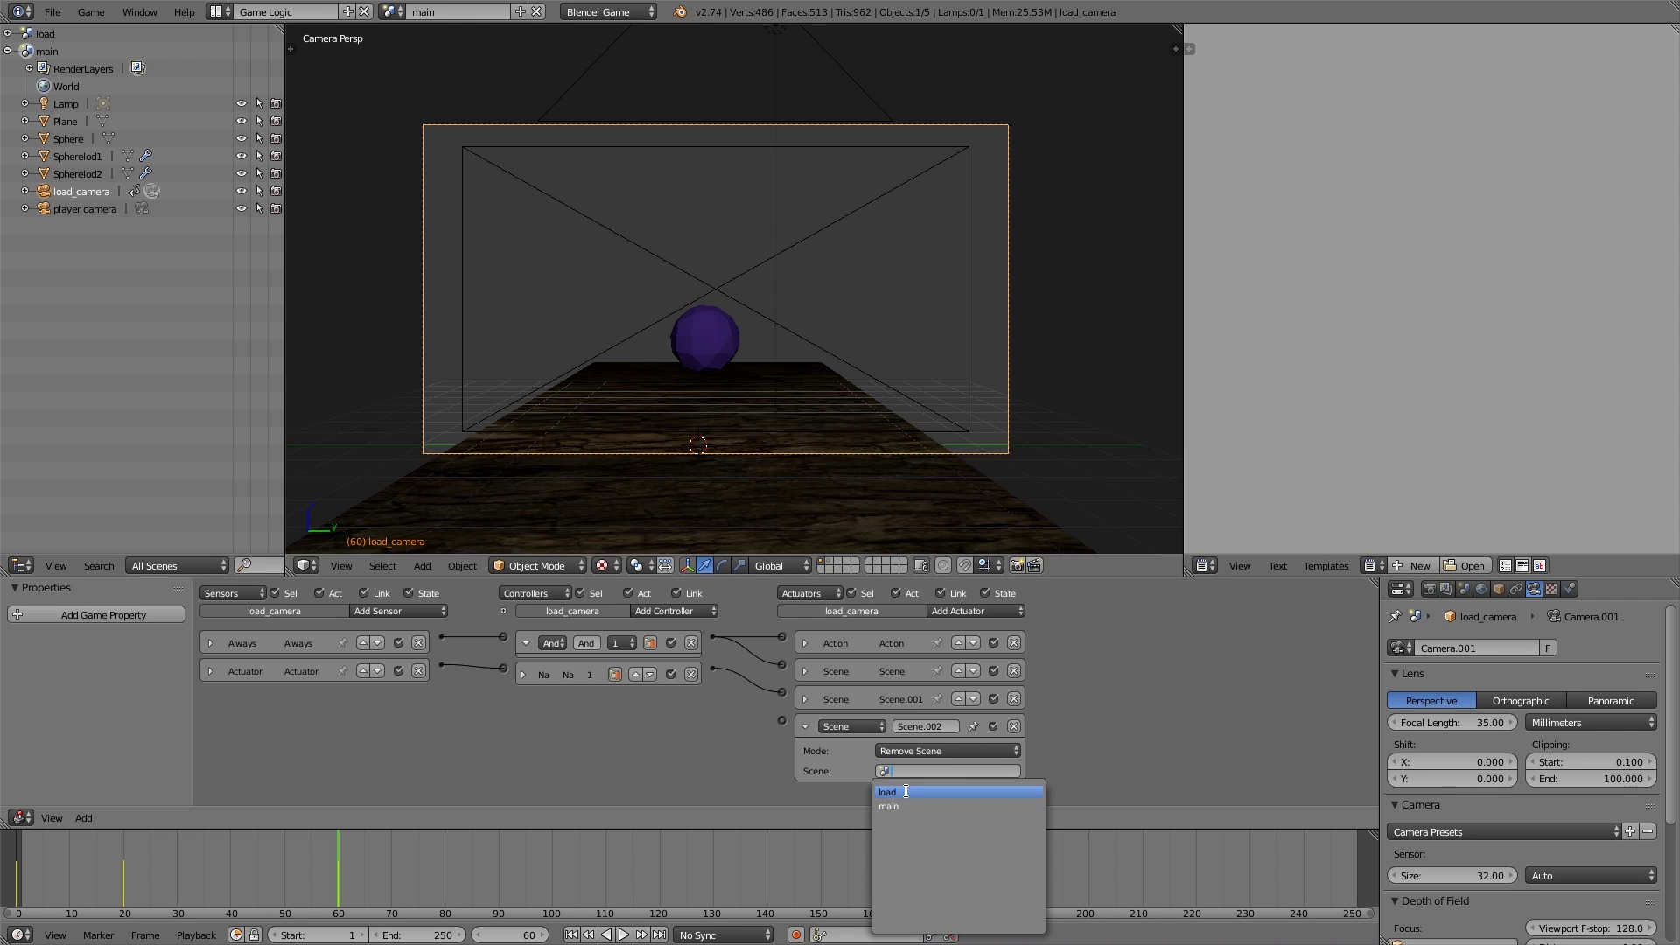
left_click(906, 791)
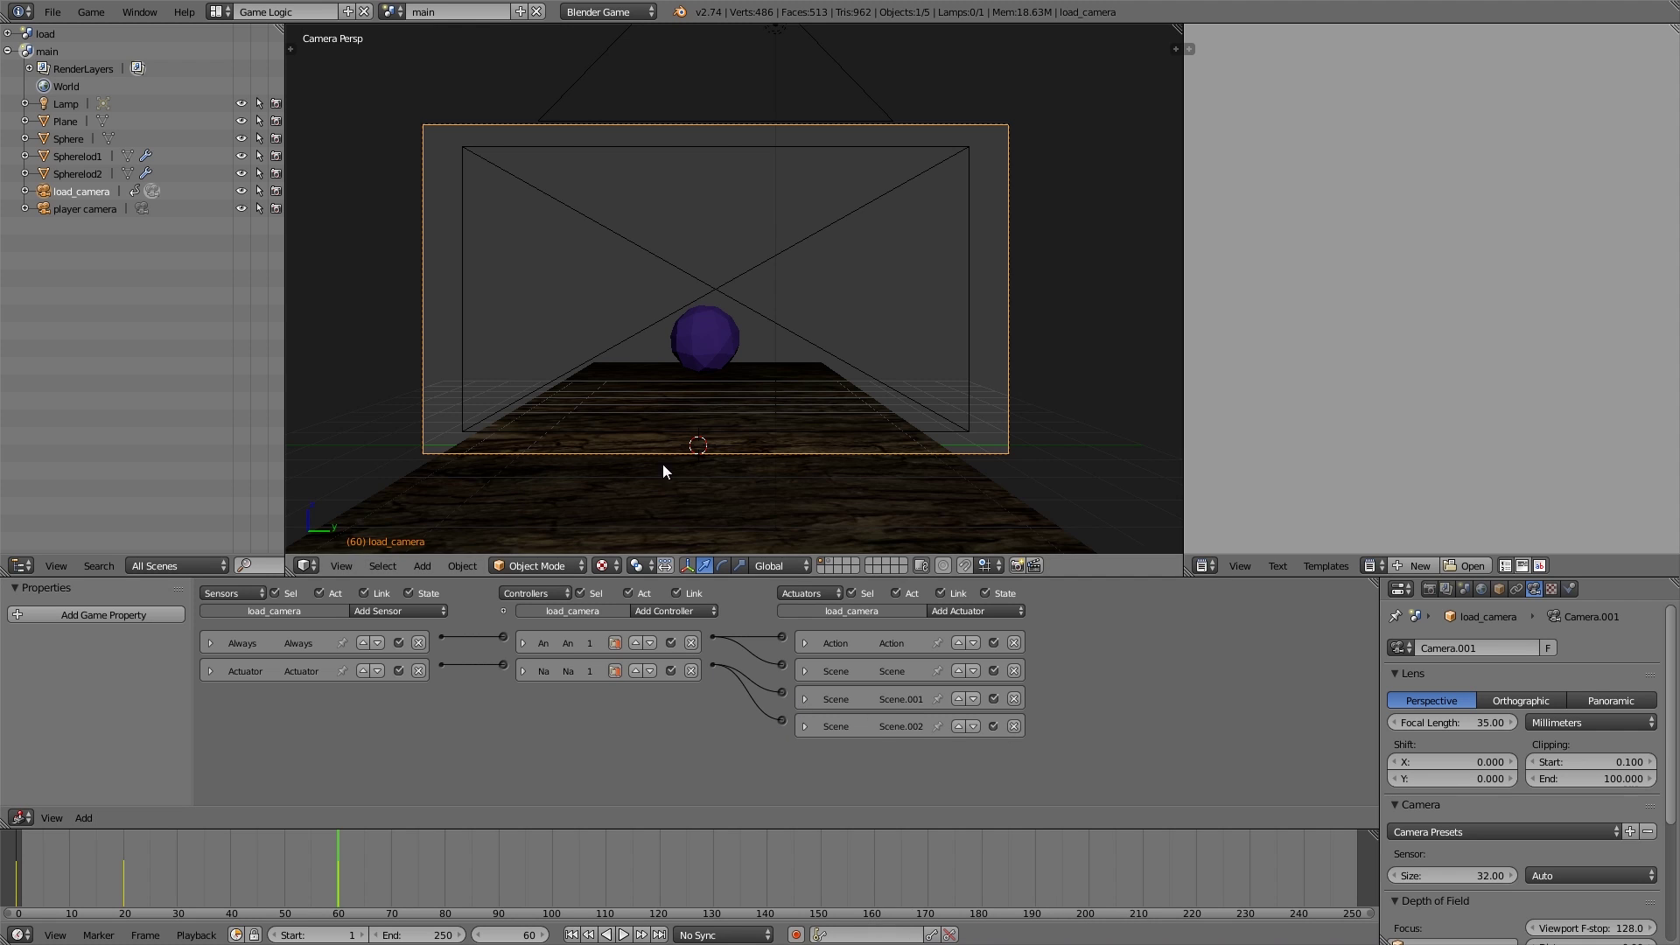
- Change Scene.001 to Set Camera with player camera as the active camera
left_click(805, 698)
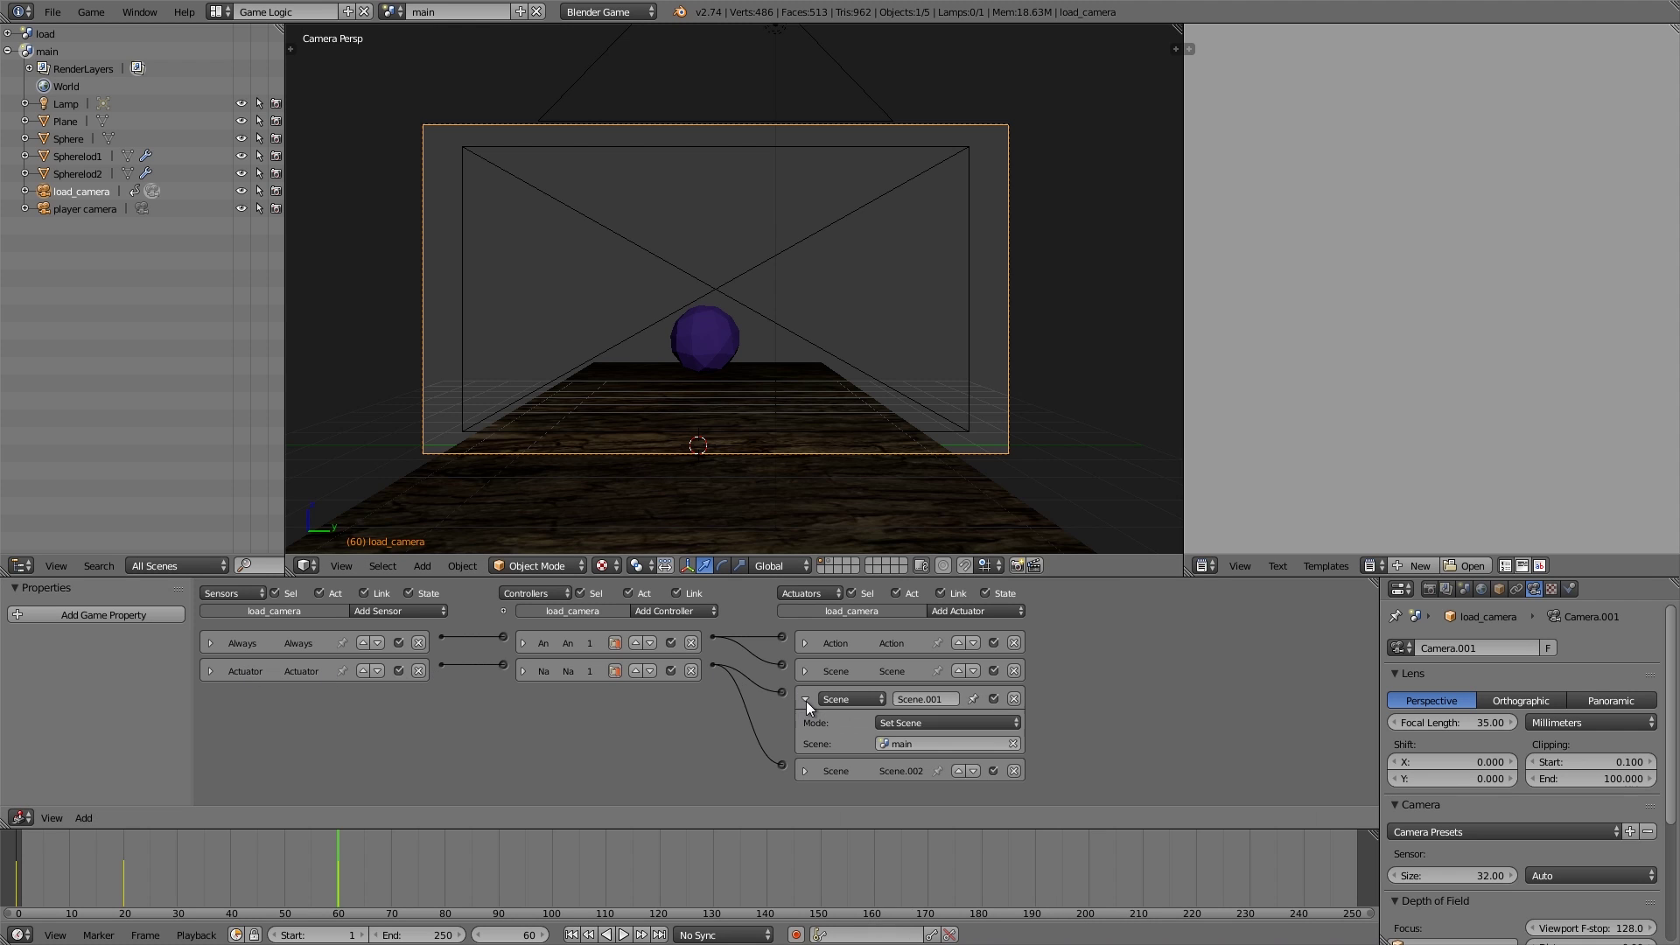
left_click(896, 722)
left_click(904, 674)
left_click(915, 744)
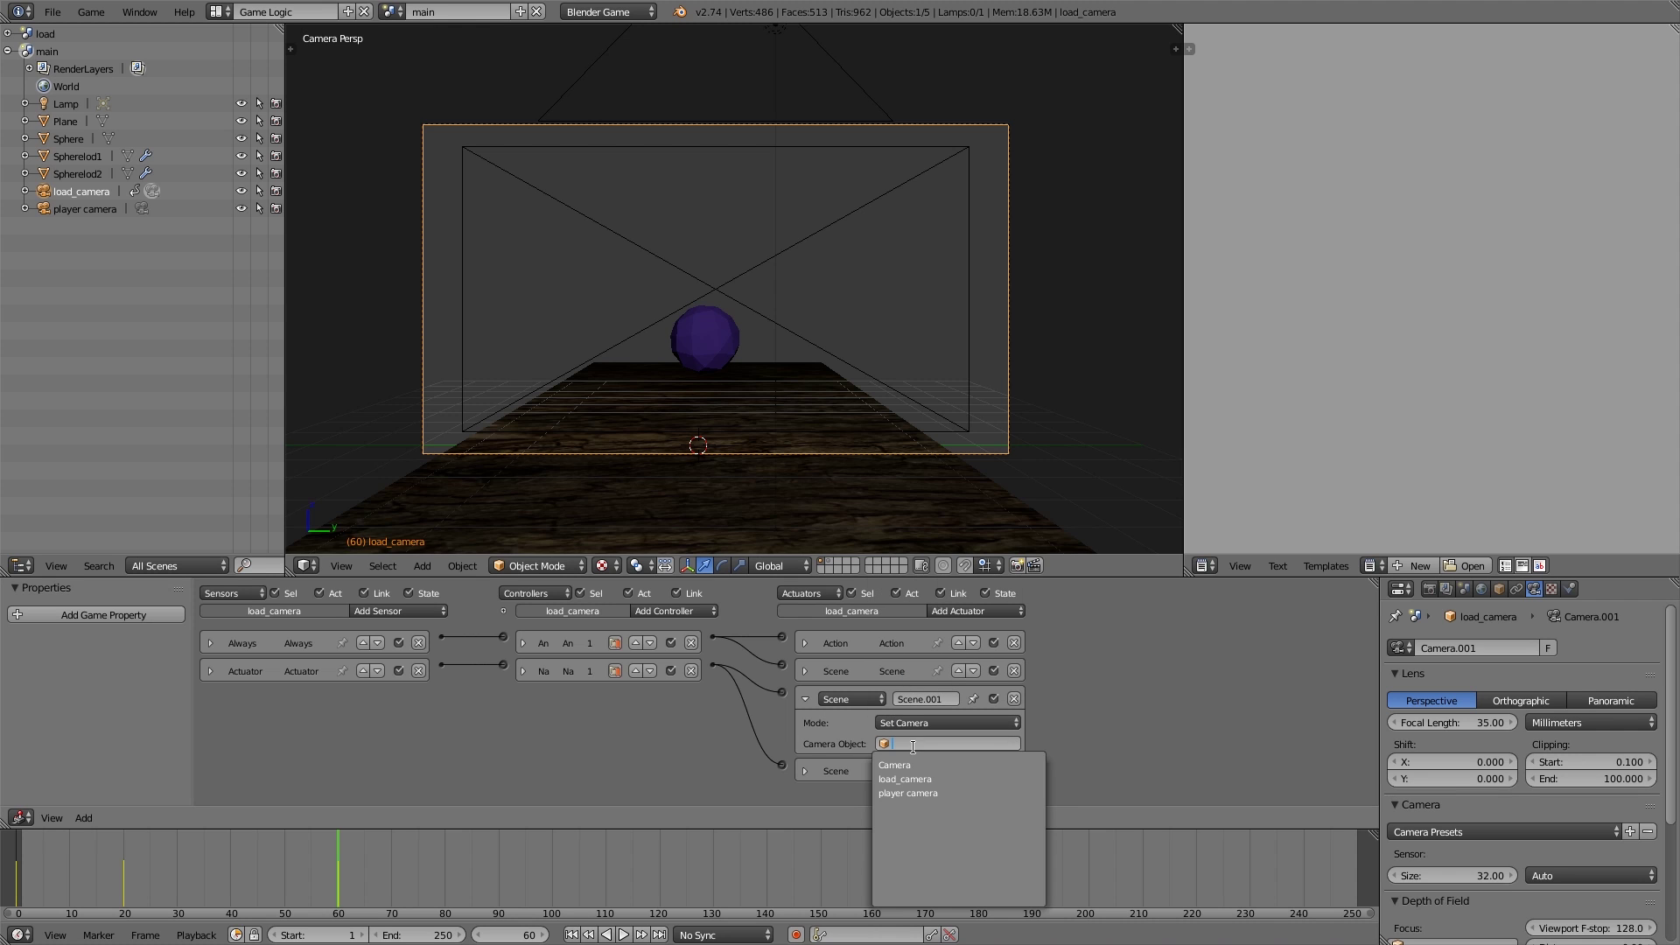
left_click(910, 793)
left_click(805, 698)
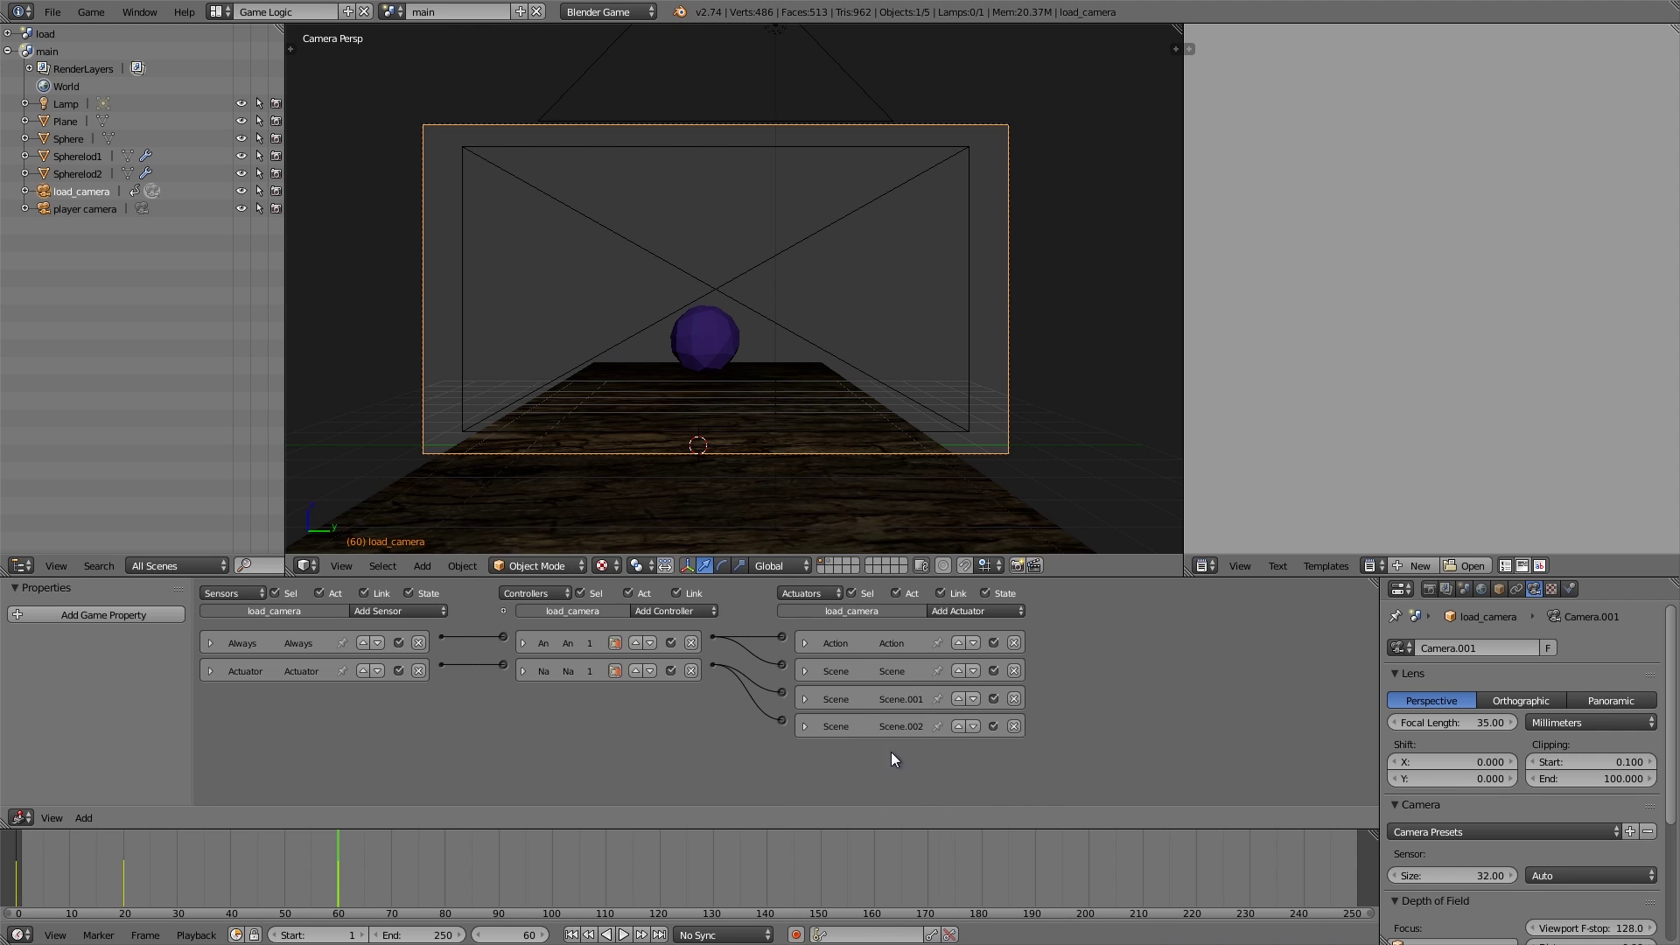
- Add a fourth Scene actuator on the And controller, set to Set Camera load_camera
left_click(969, 613)
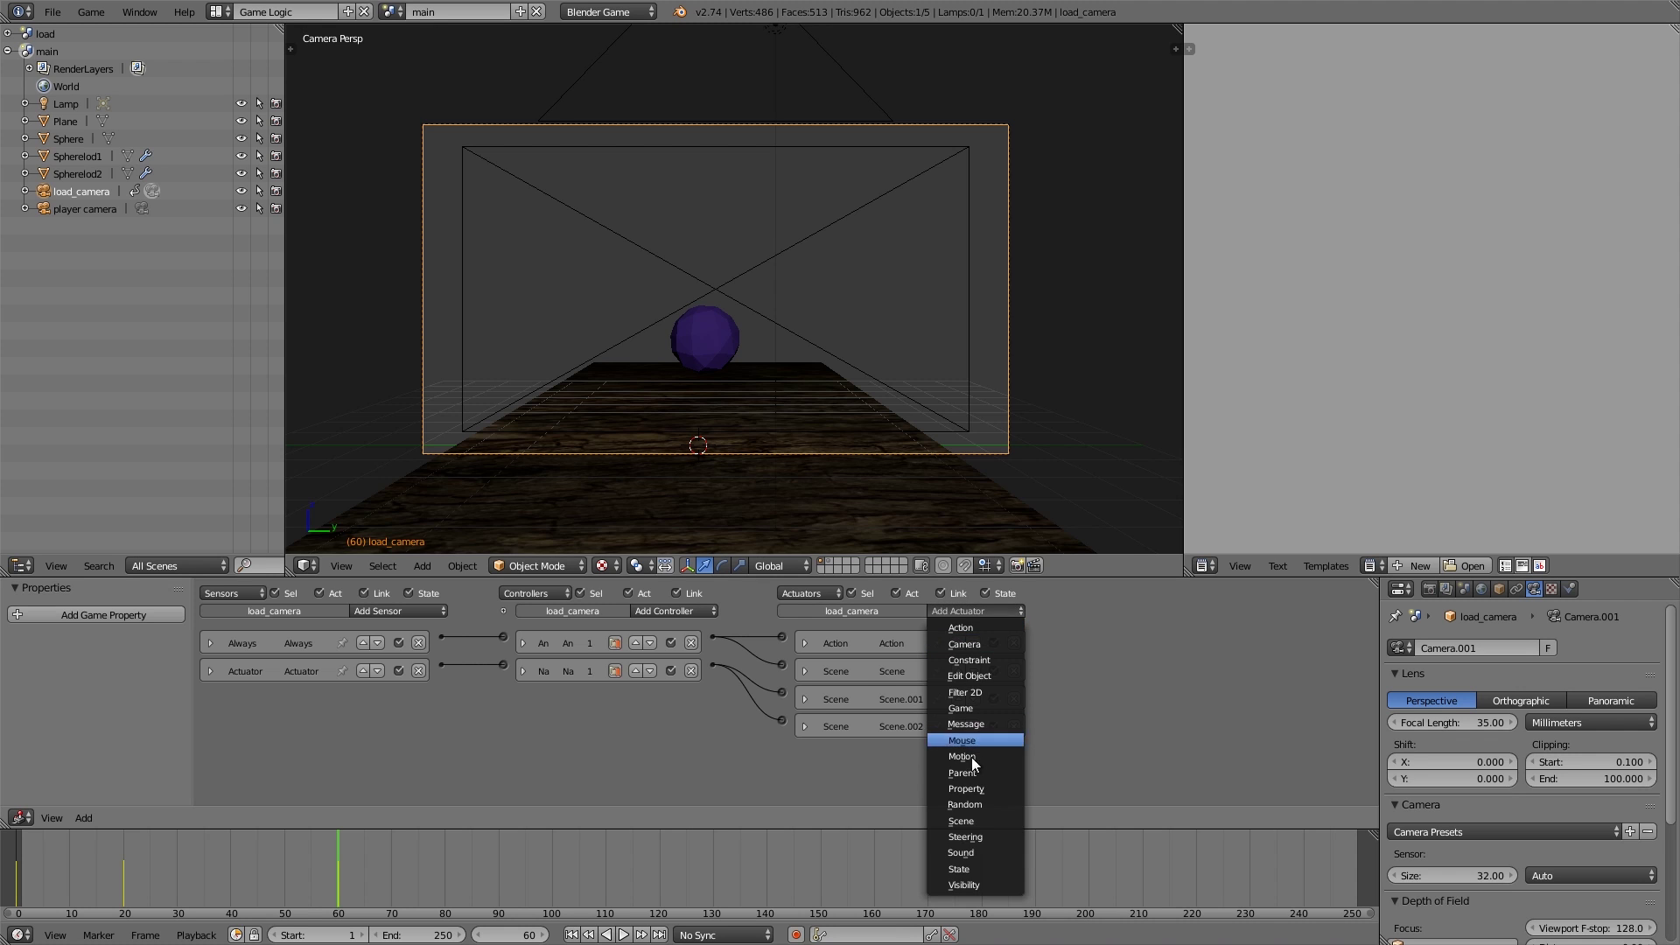
left_click(960, 821)
left_click_drag(736, 663, 714, 634)
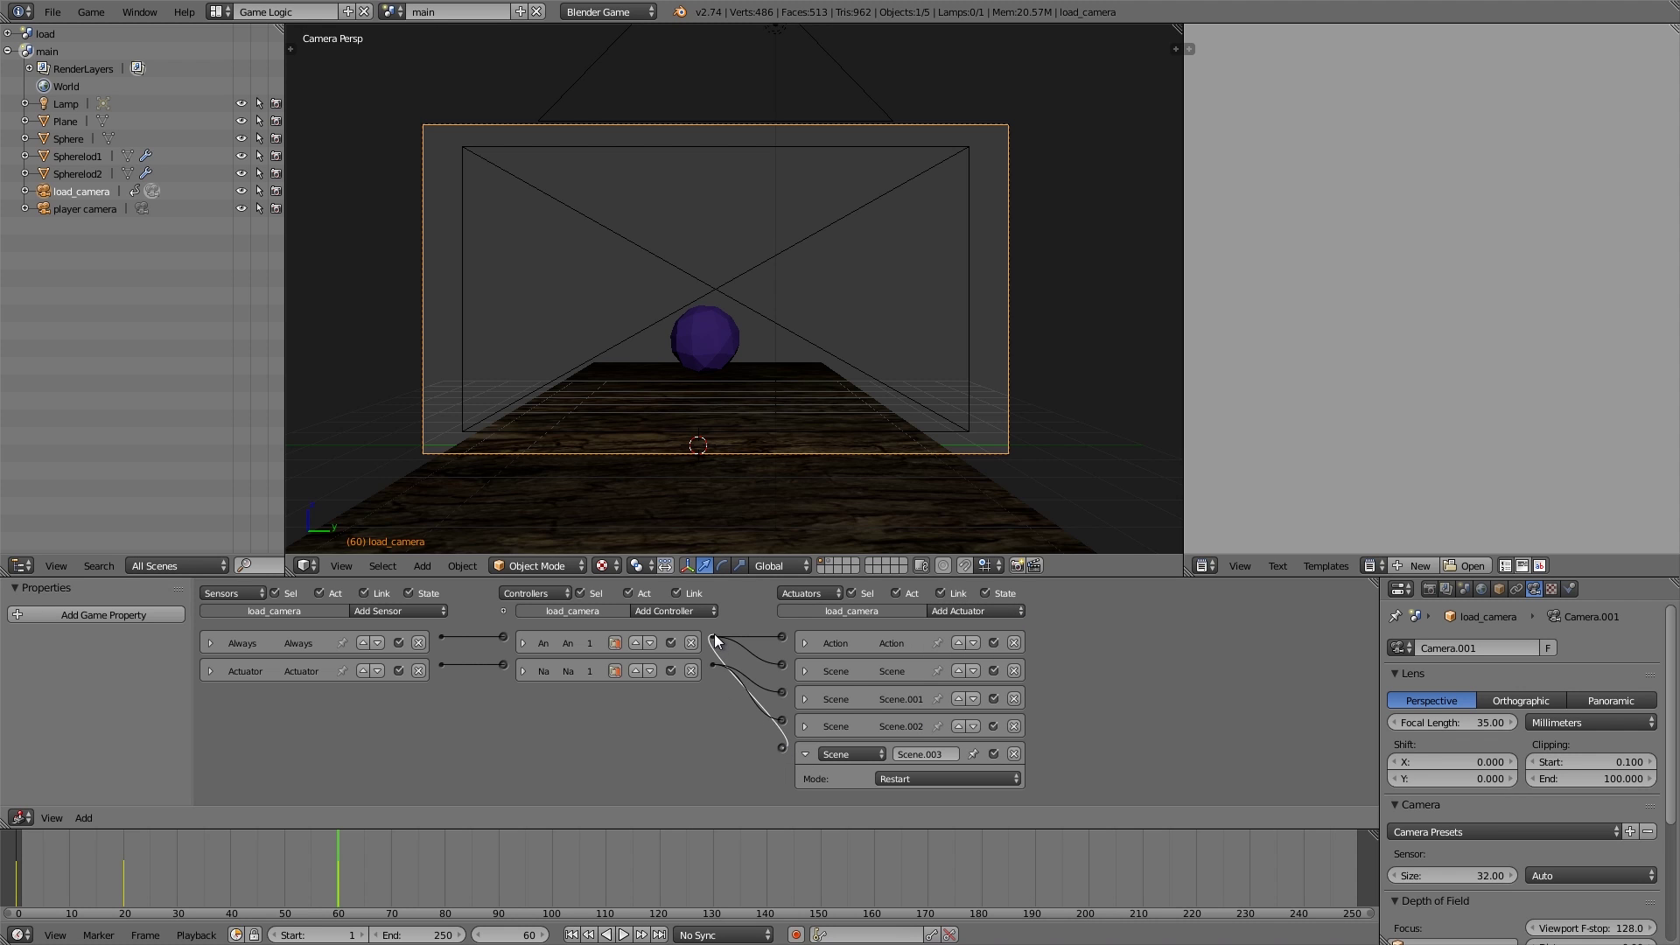
left_click(902, 775)
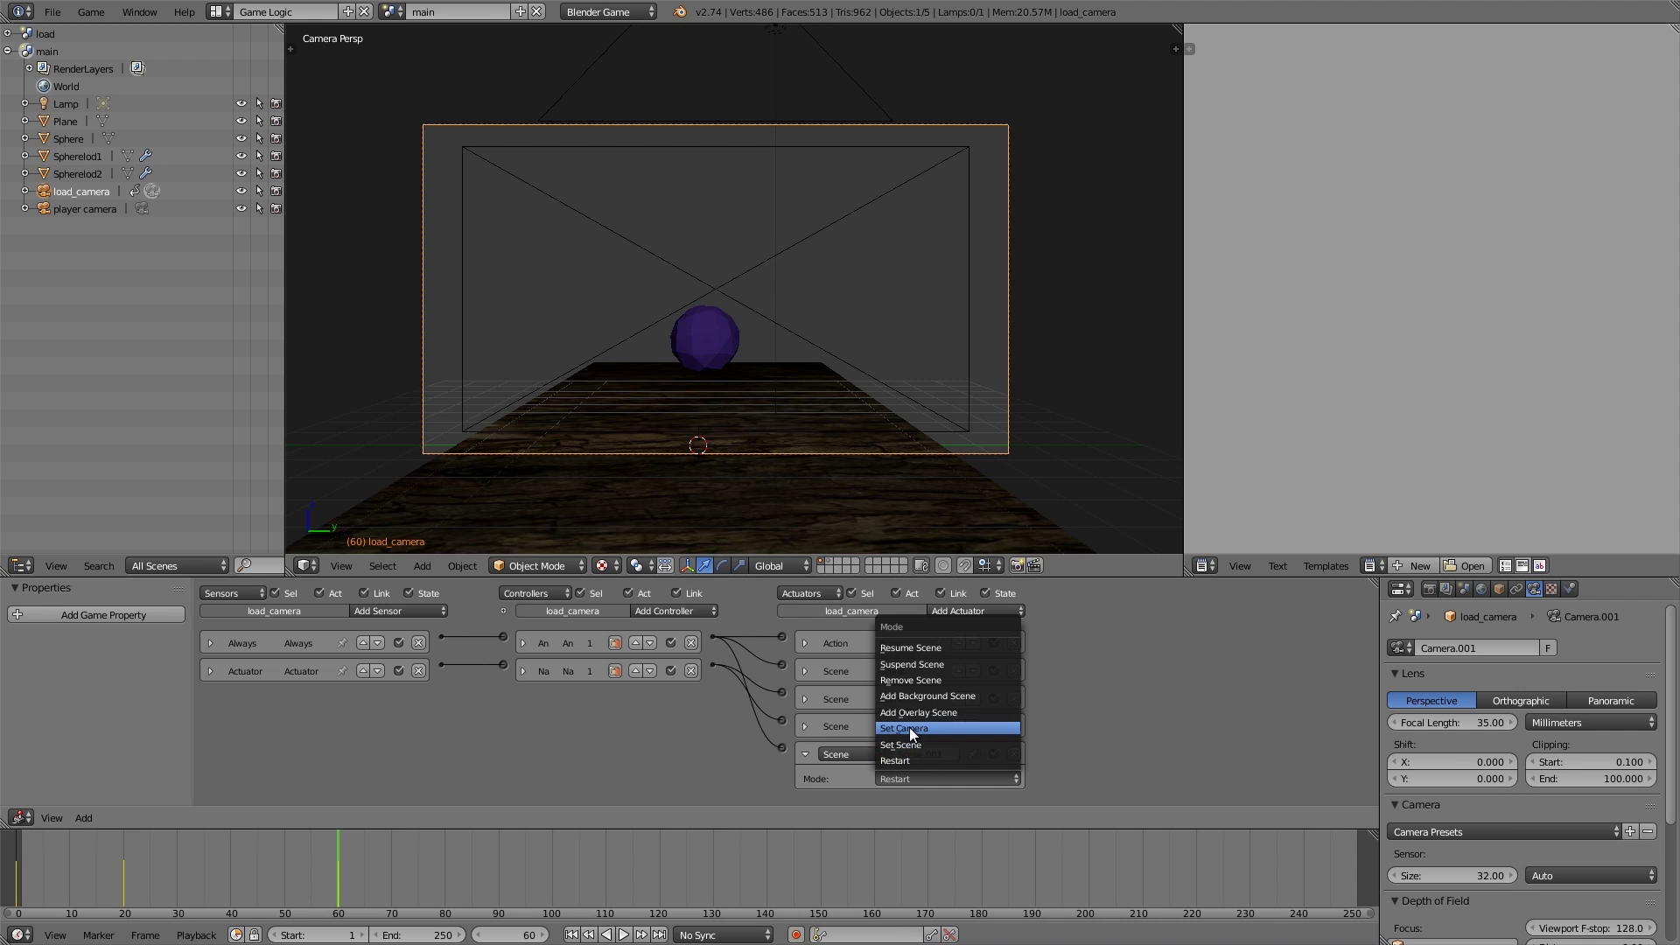
left_click(910, 728)
left_click(917, 798)
left_click(915, 662)
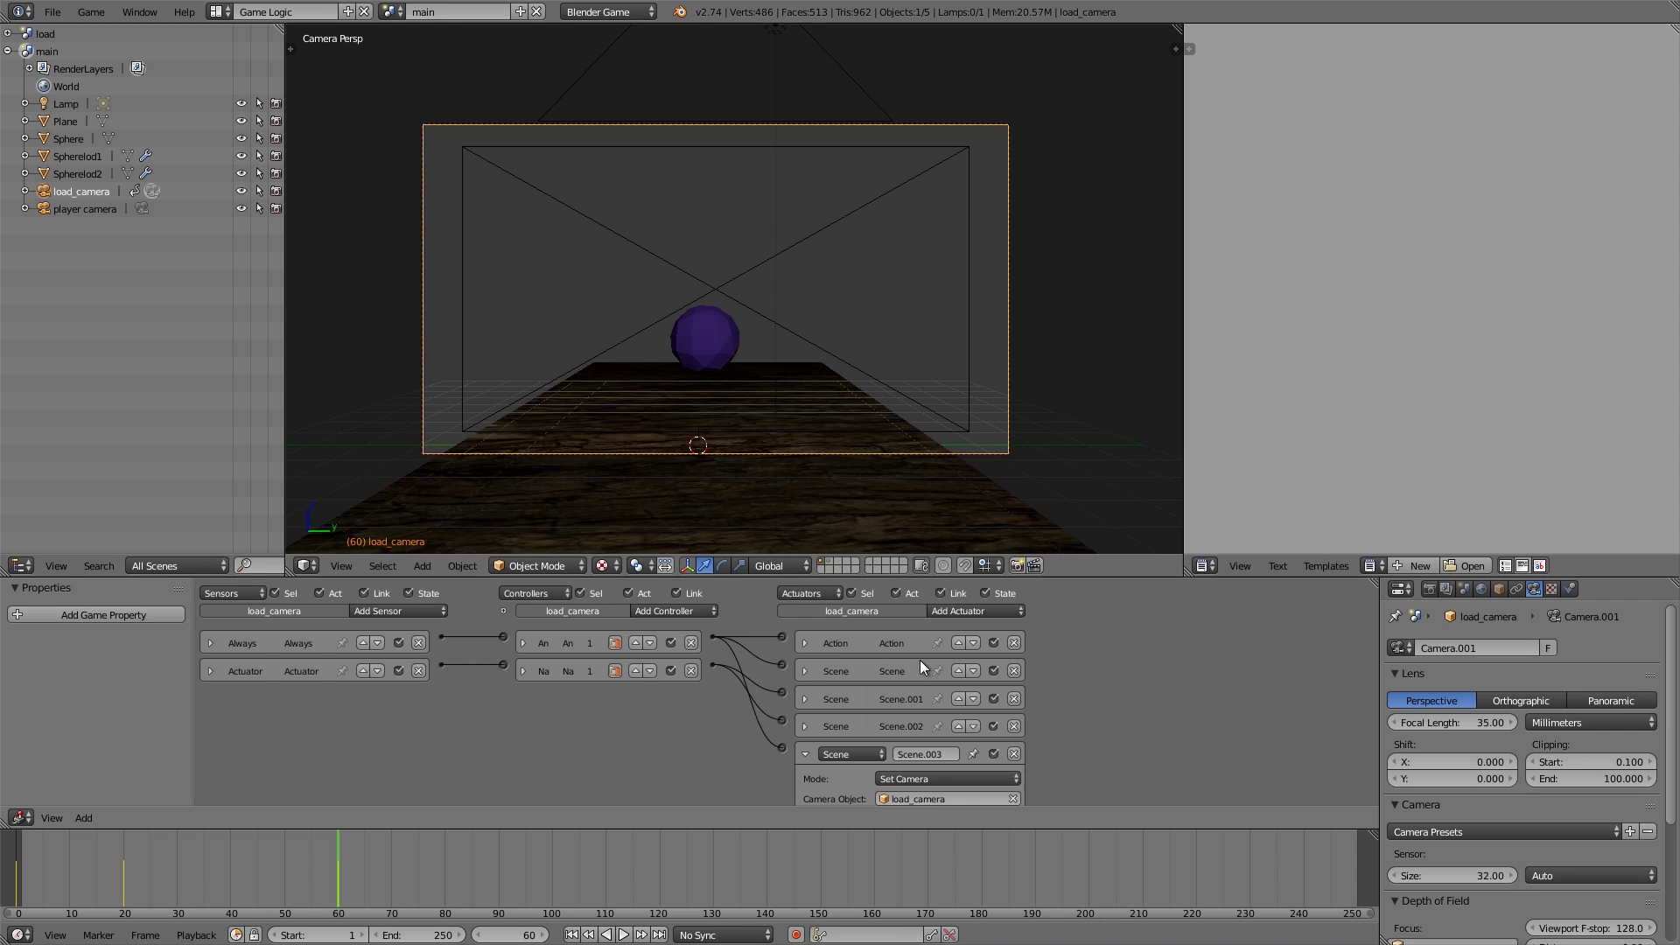
left_click(805, 752)
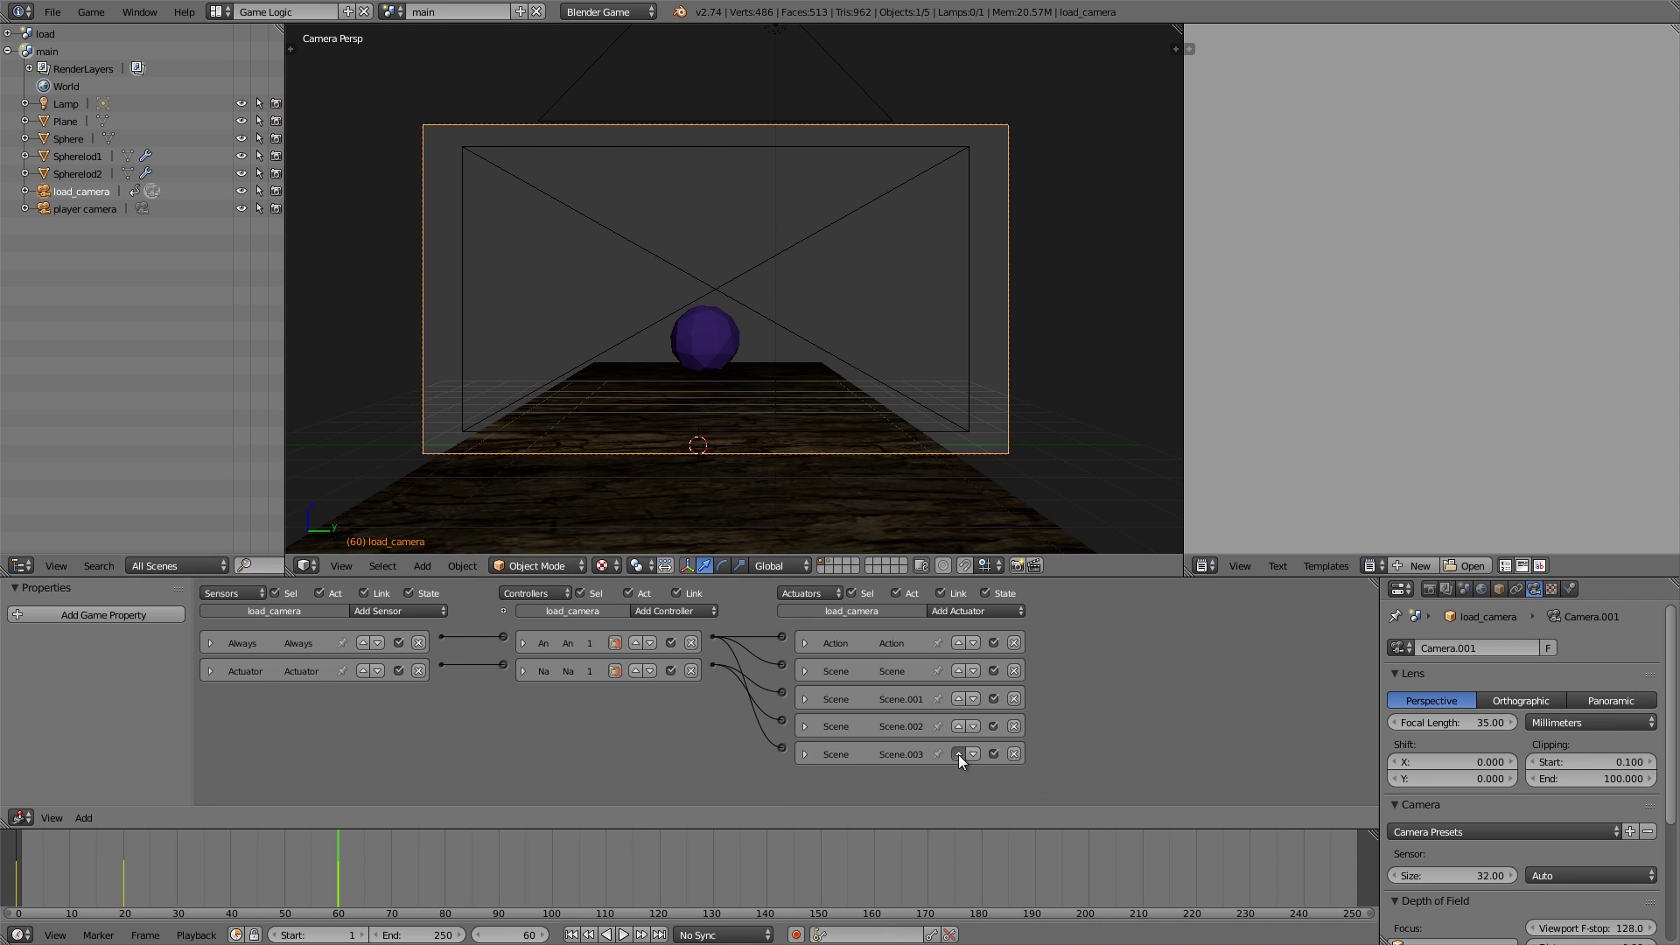
- Move Scene.003 up two places and recheck Scene.001's camera settings
left_click(958, 754)
left_click(958, 724)
left_click(805, 726)
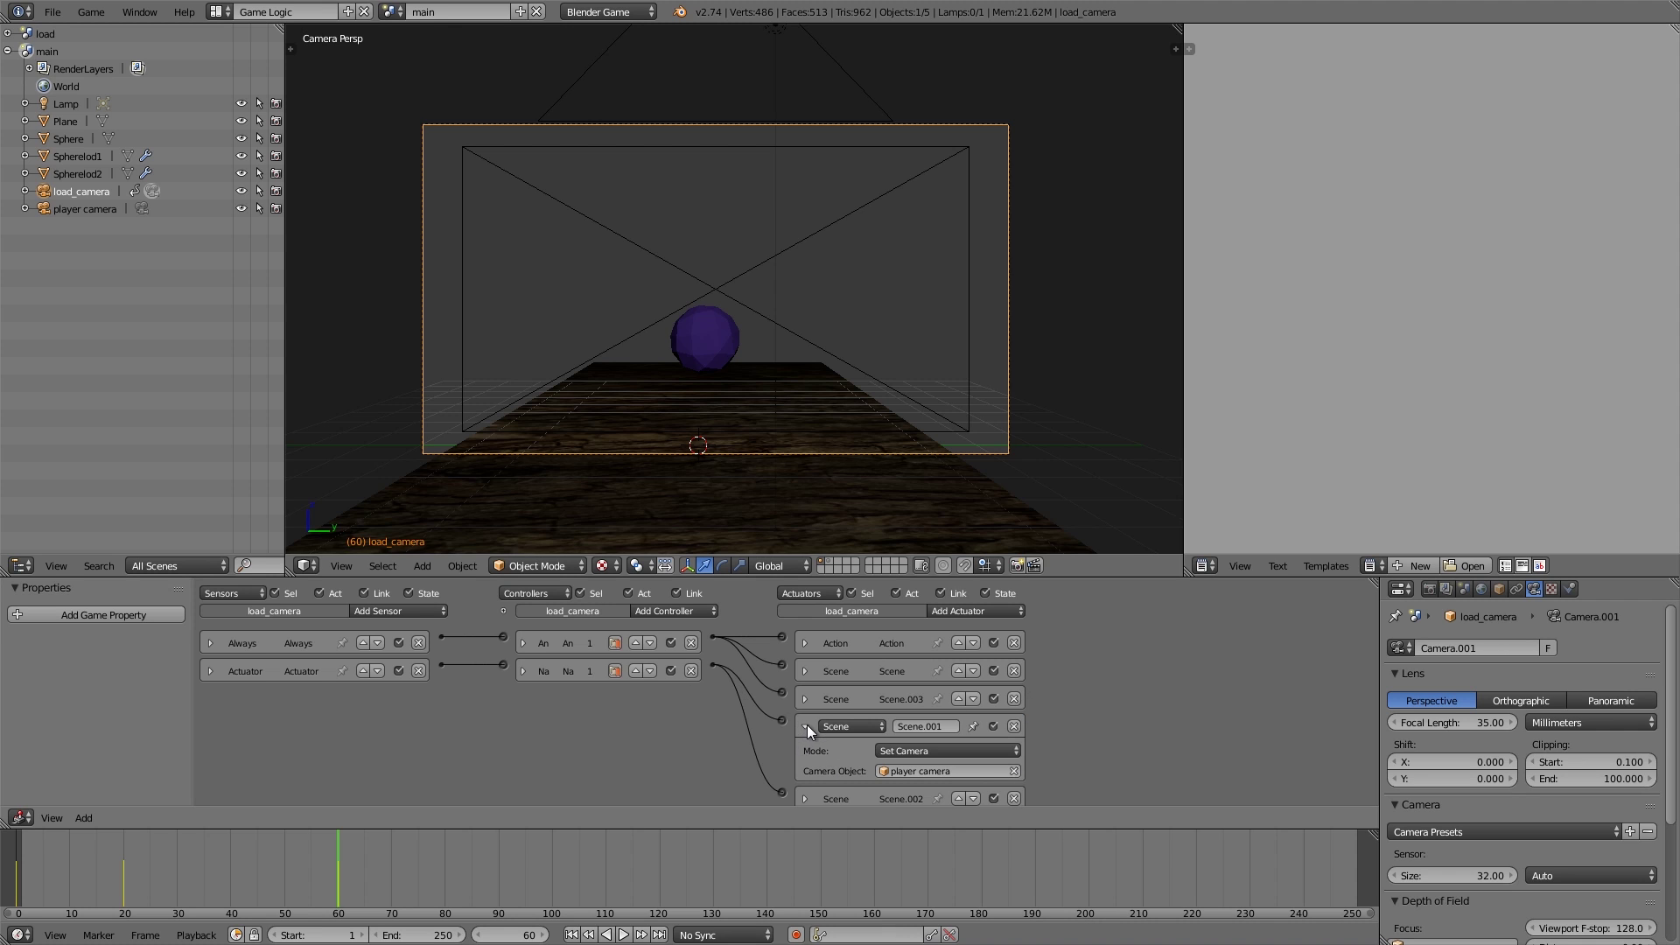
left_click(805, 726)
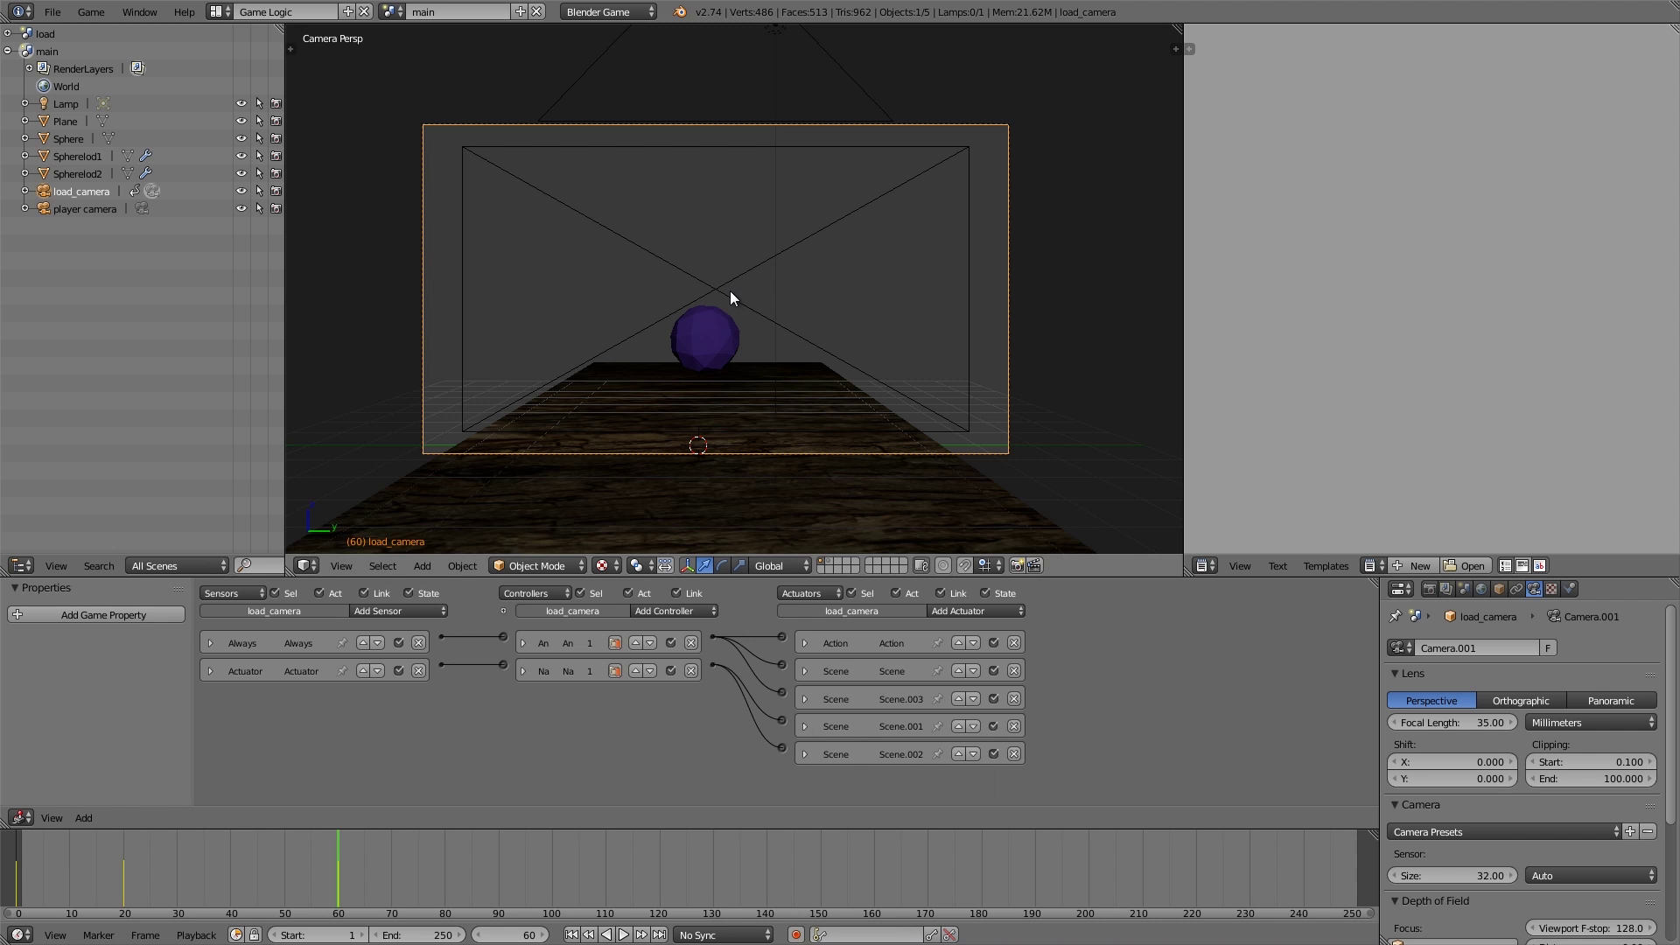
- Run the game through the Loading... overlay and load_camera fly-through, then quit back to the main scene
key("p")
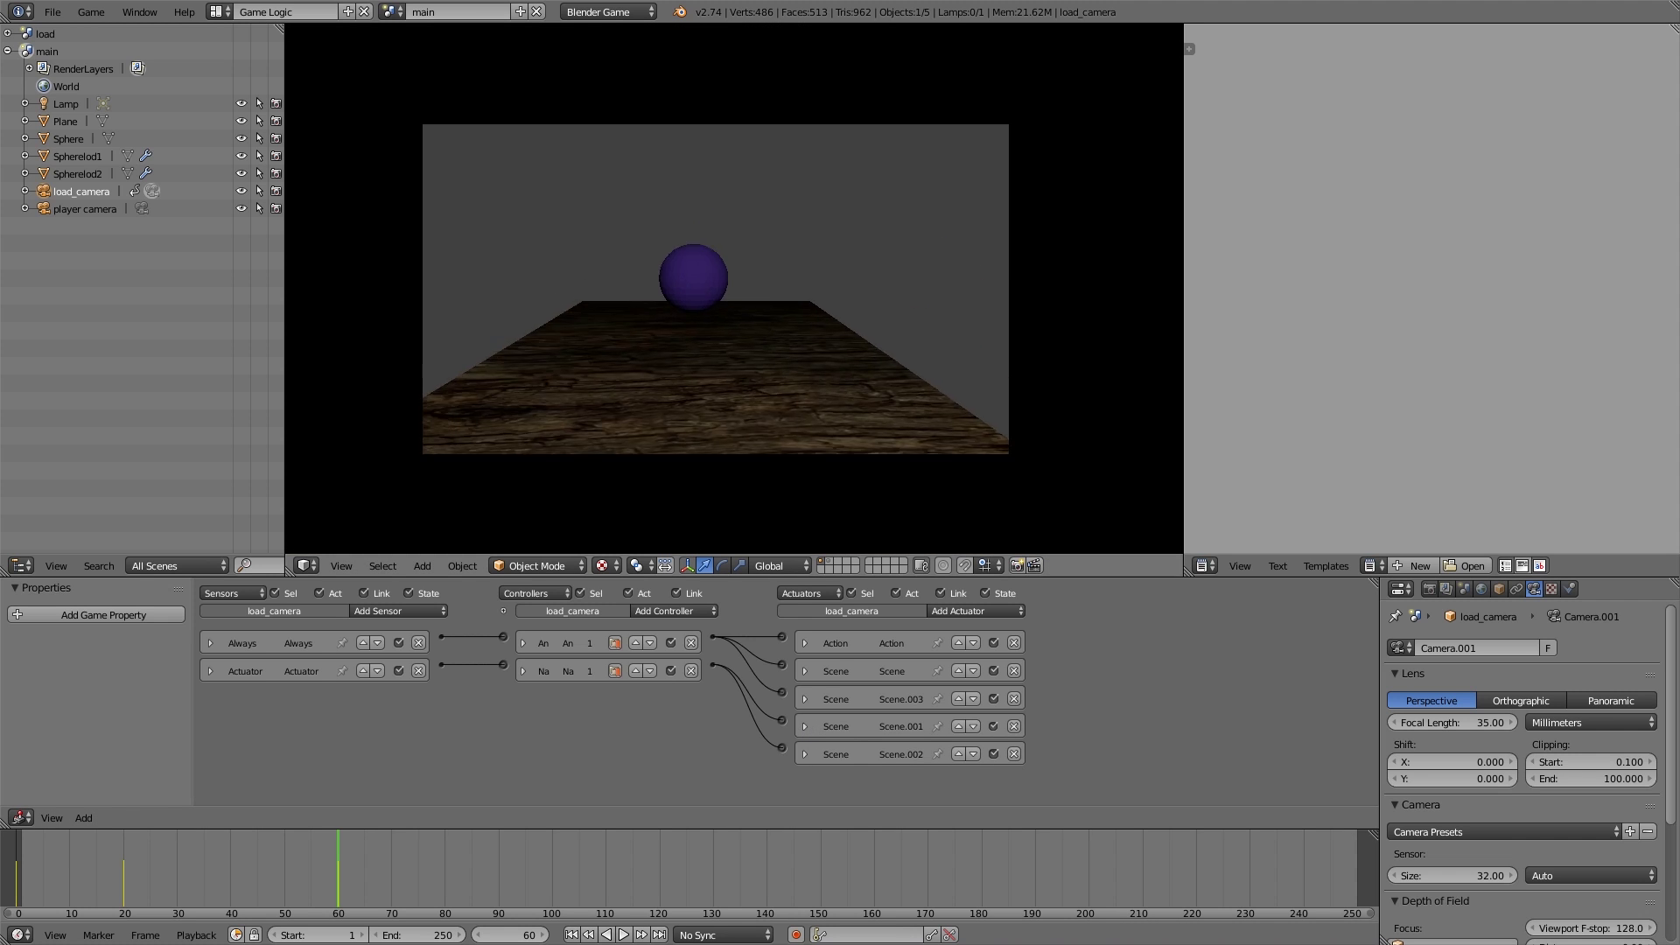
key("Escape")
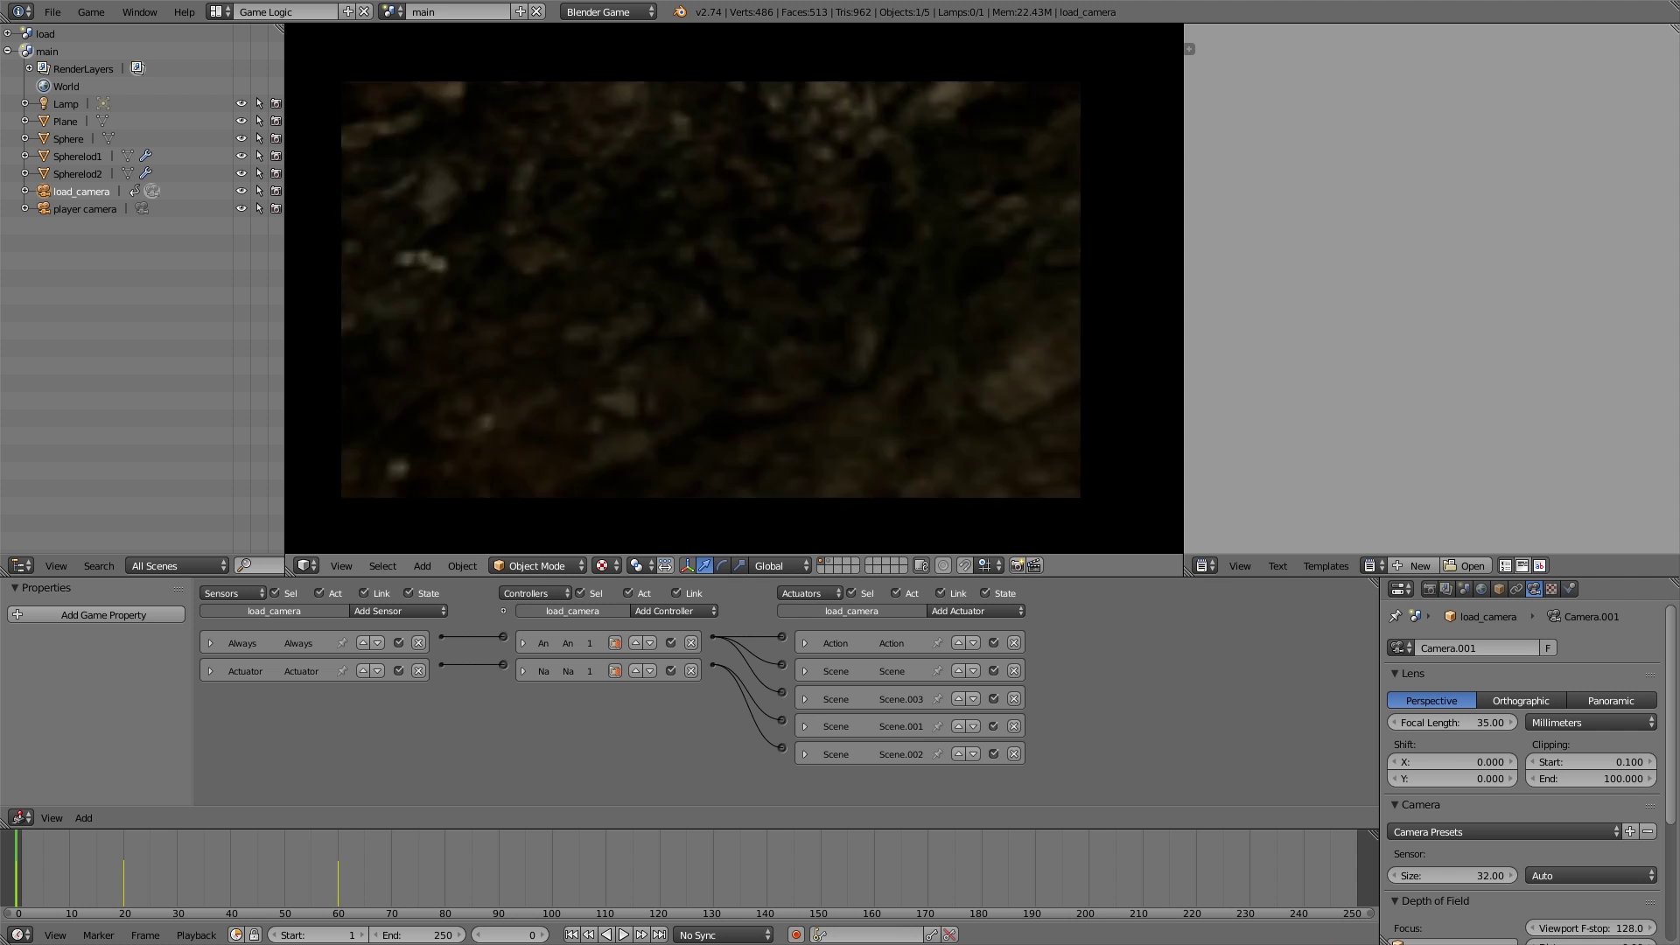
key("Escape")
middle_click_drag(719, 315, 843, 437)
scroll(659, 364, "down", 5)
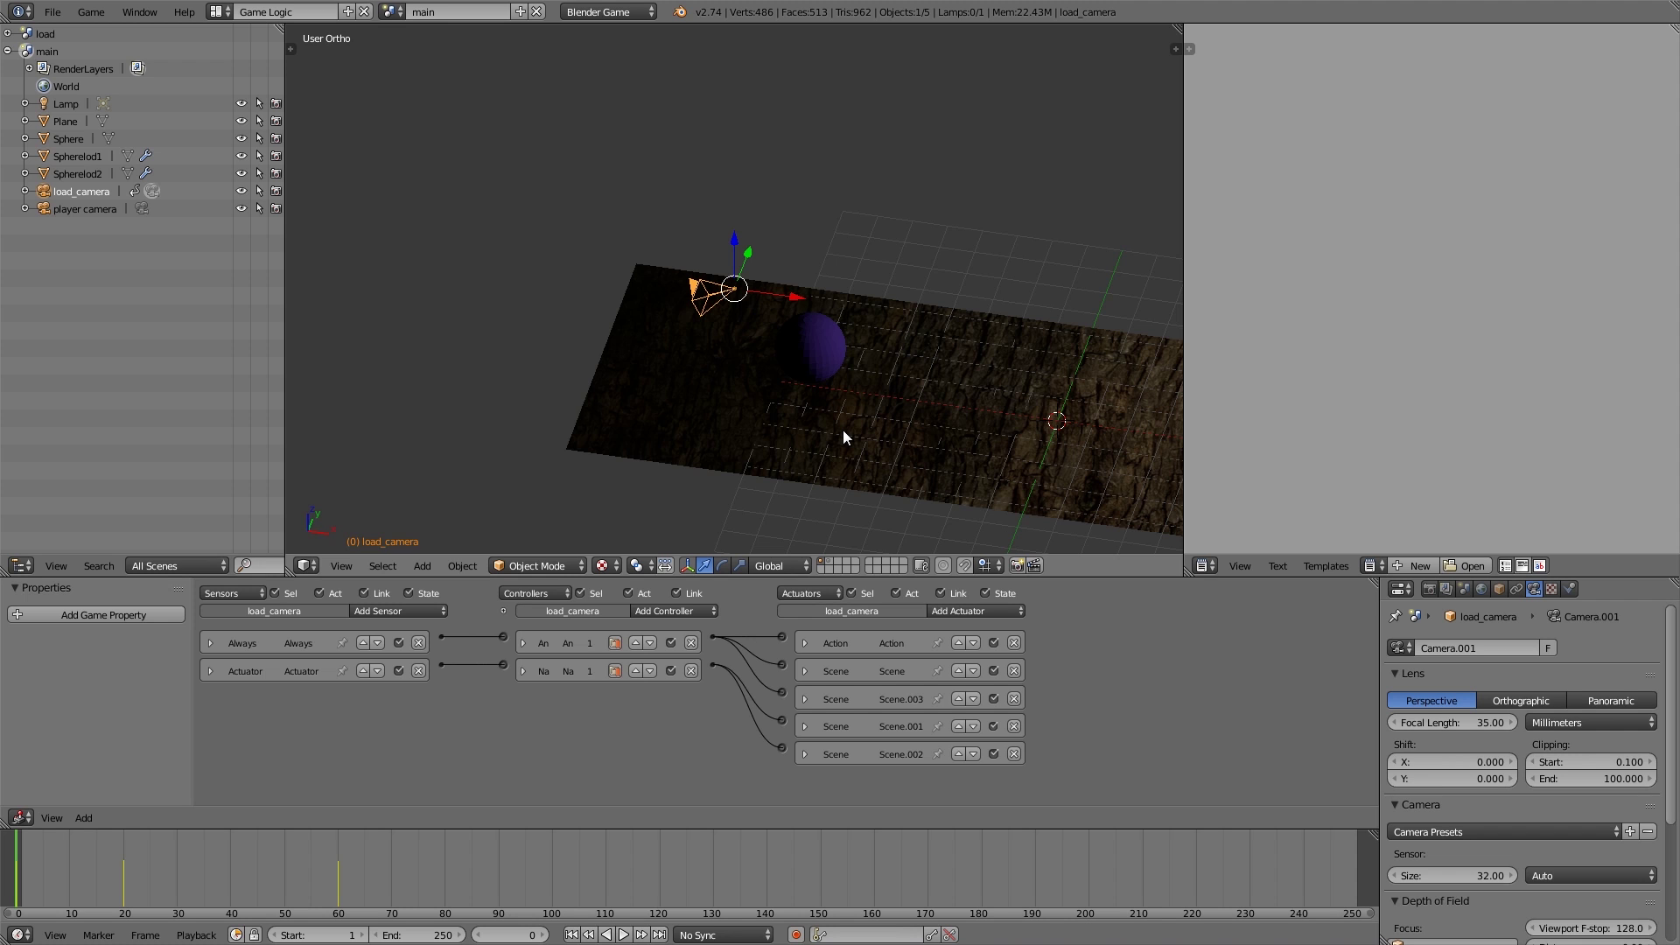
left_click(391, 11)
left_click(420, 44)
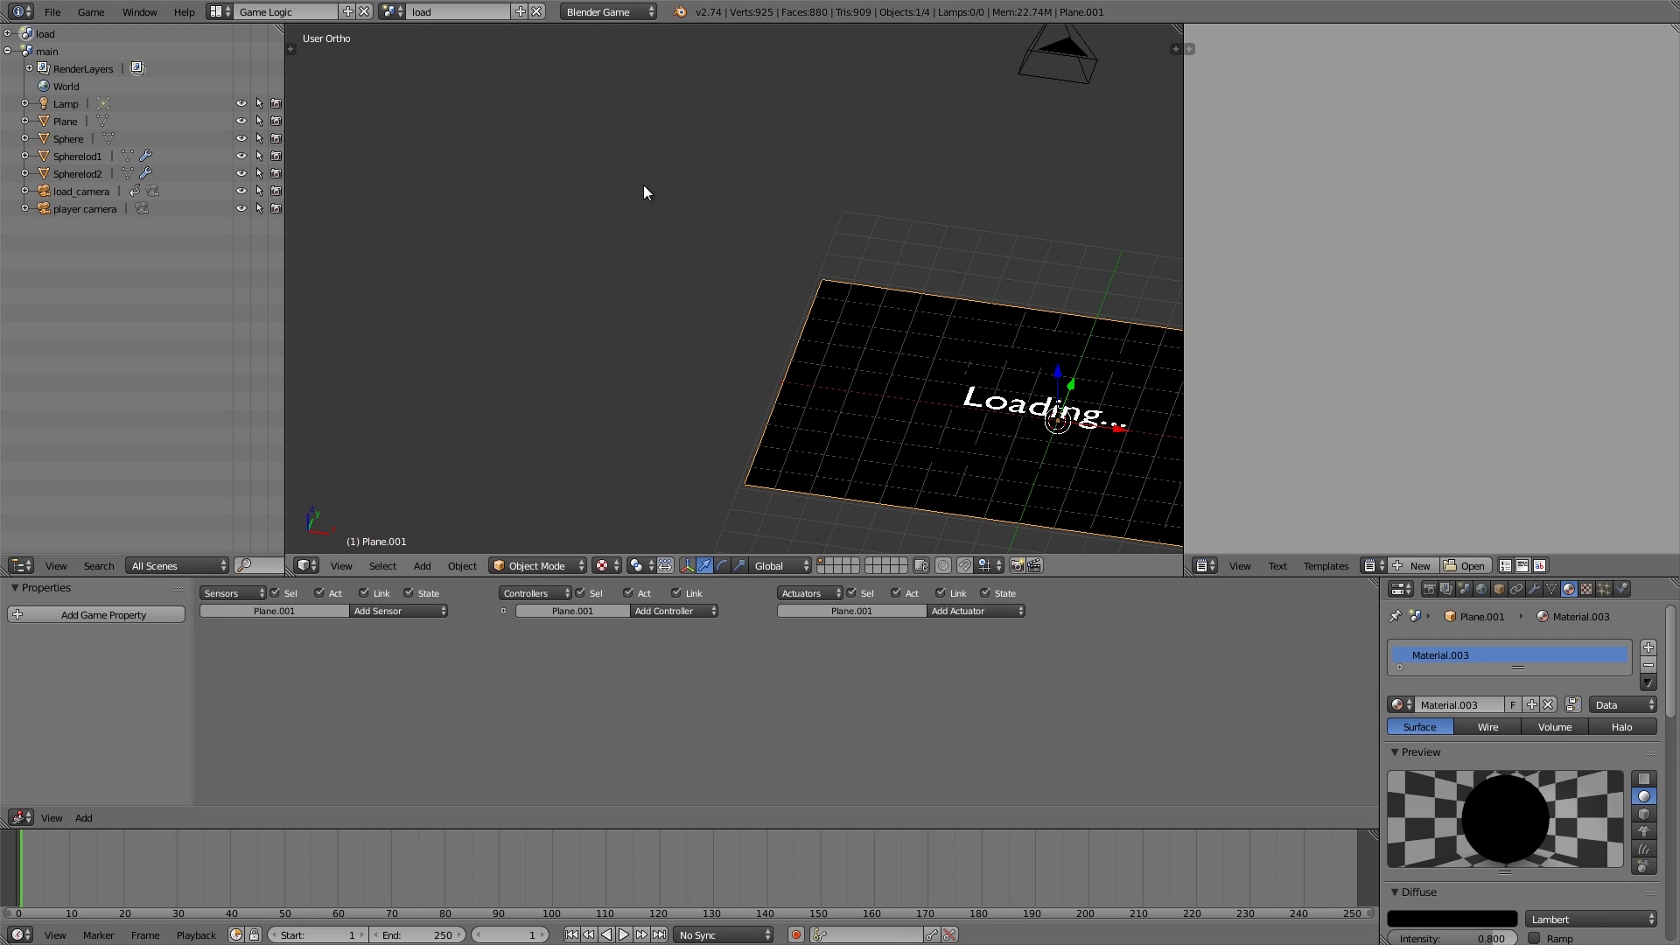
scroll(1015, 411, "down", 3)
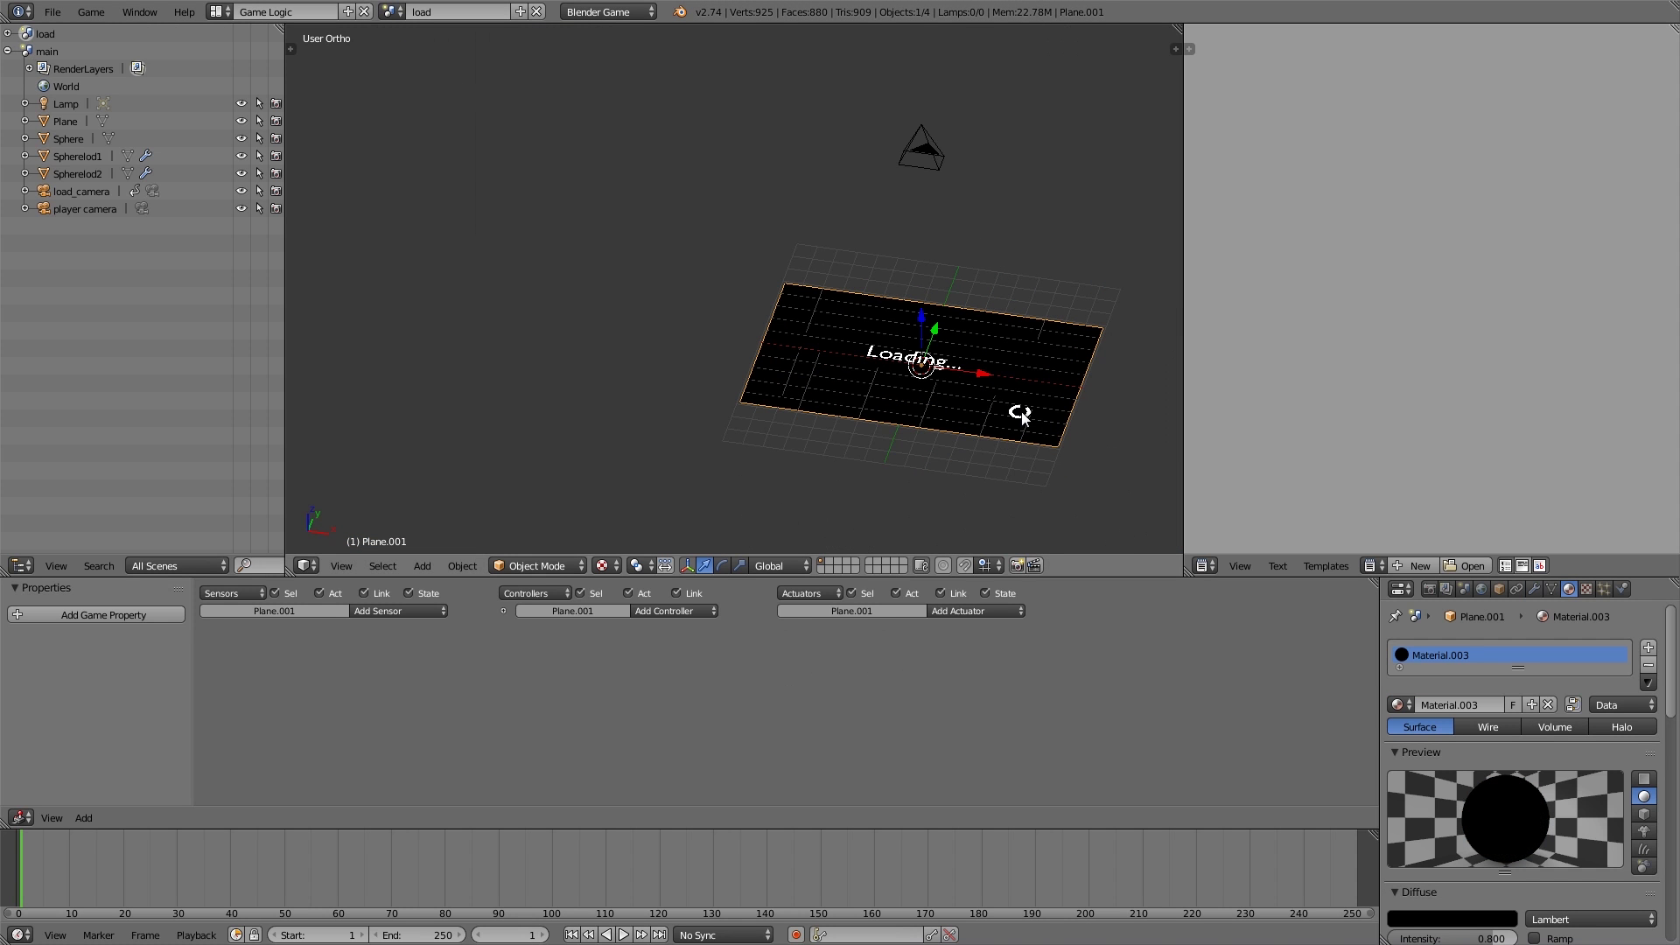